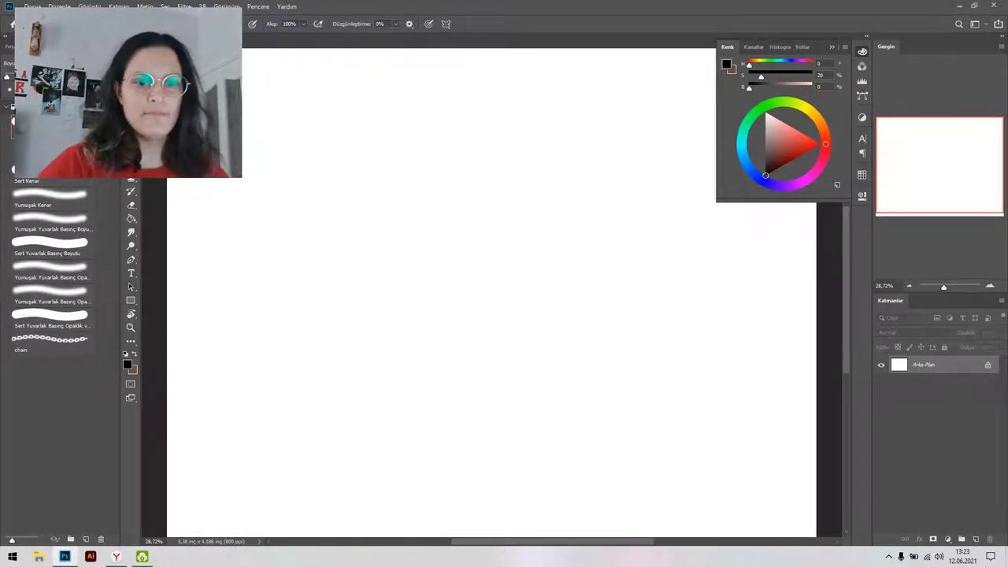
Add a new empty layer above the background and make it the active layer.
{"action": "key", "text": "ctrl+shift+alt+n"}
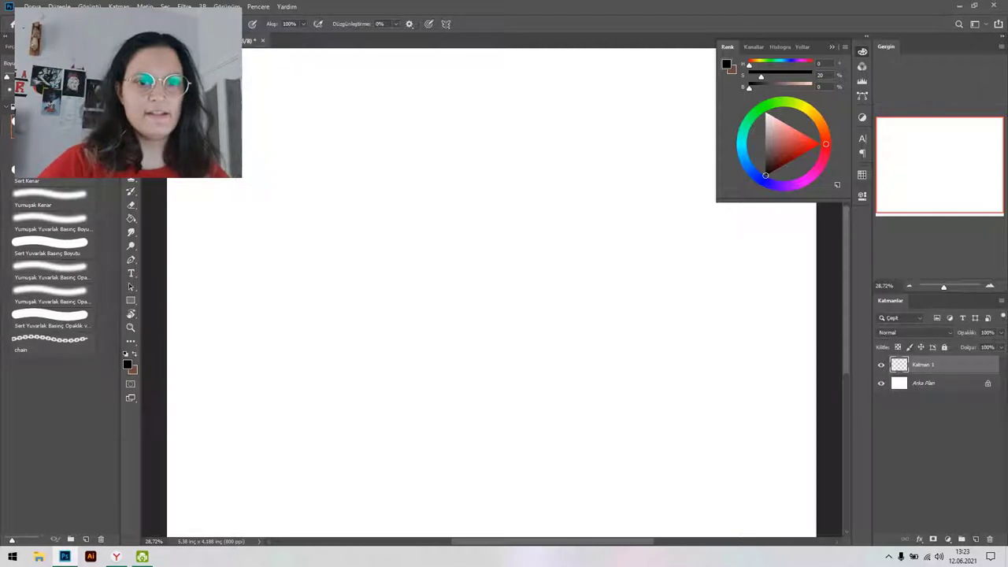
{"action": "double_click", "coordinate": [923, 364]}
{"action": "left_click", "coordinate": [937, 444]}
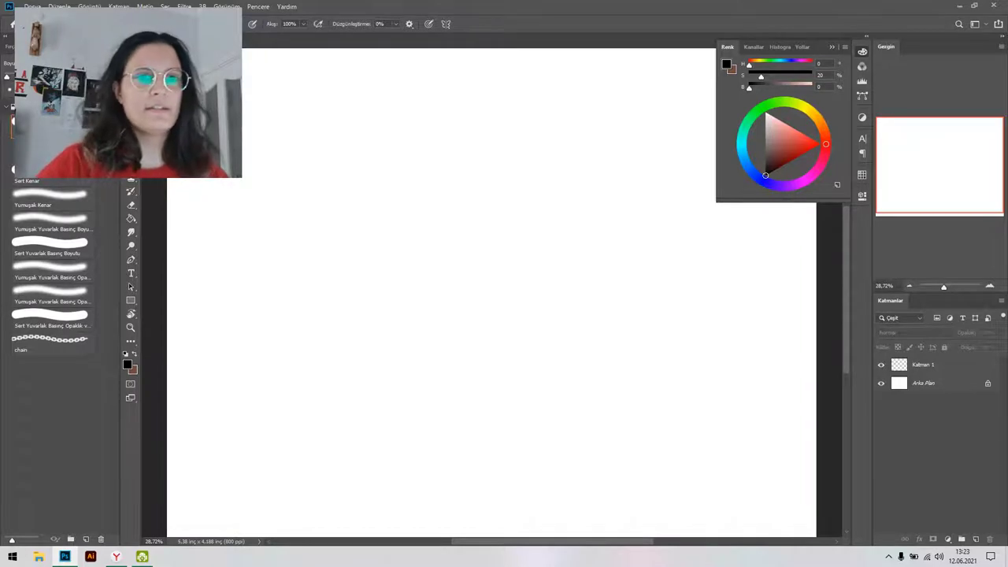
{"action": "left_click", "coordinate": [936, 364]}
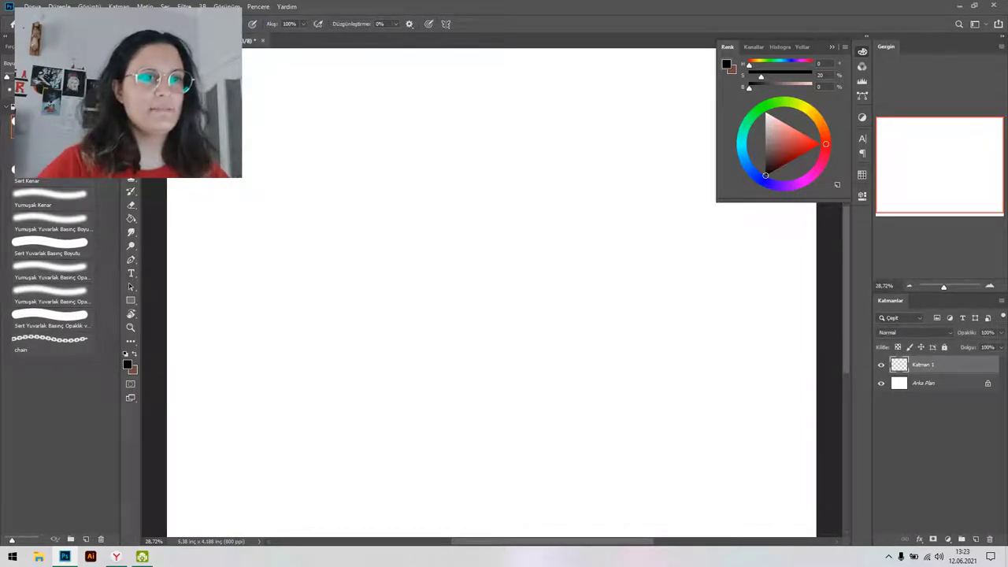
Switch the workspace to full-screen mode with the menus kept, closing the help page opened in the browser.
{"action": "key", "text": "f"}
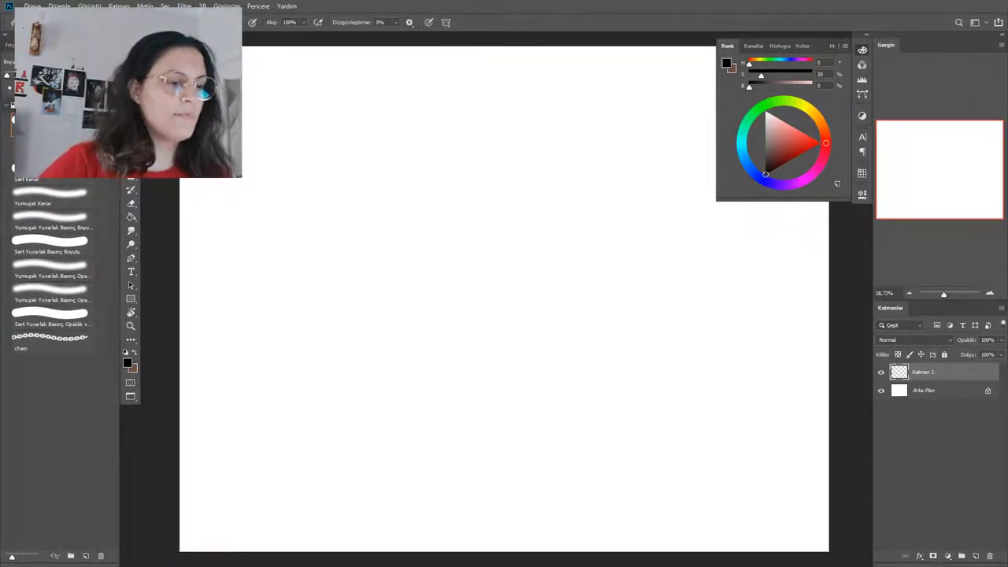
{"action": "key", "text": "F1"}
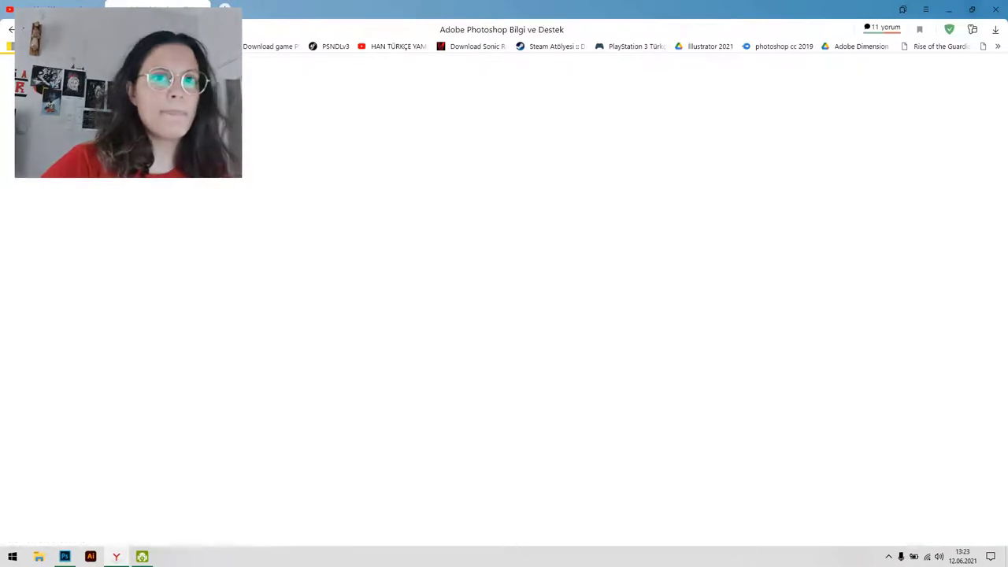
{"action": "left_click", "coordinate": [995, 10]}
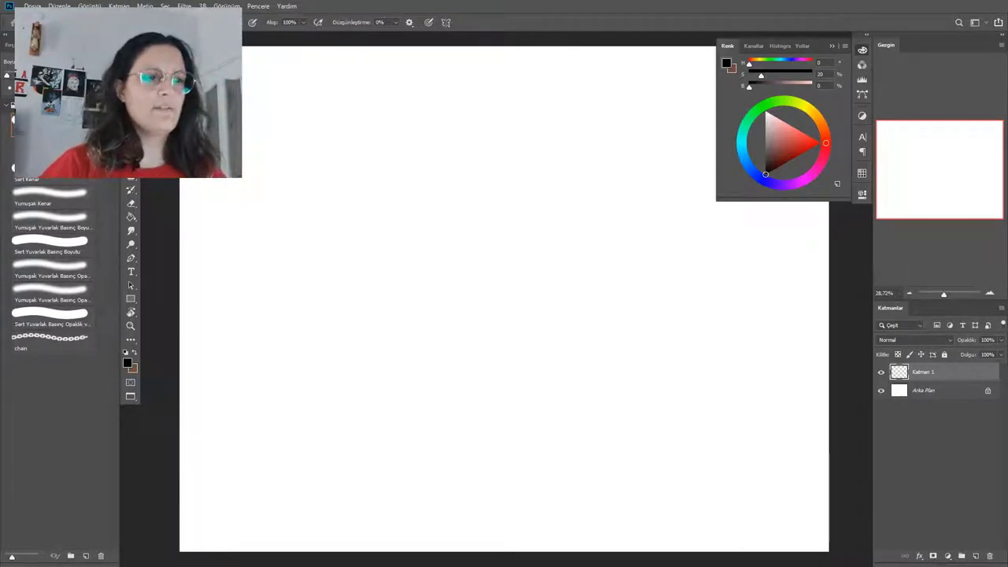
Test freehand brush strokes without smoothing and with 53% smoothing, undo them and return smoothing to 0%.
{"action": "mouse_move", "coordinate": [495, 158]}
{"action": "left_mouse_down"}
{"action": "mouse_move", "coordinate": [488, 292]}
{"action": "mouse_move", "coordinate": [535, 383]}
{"action": "left_mouse_up"}
{"action": "key", "text": "ctrl+z"}
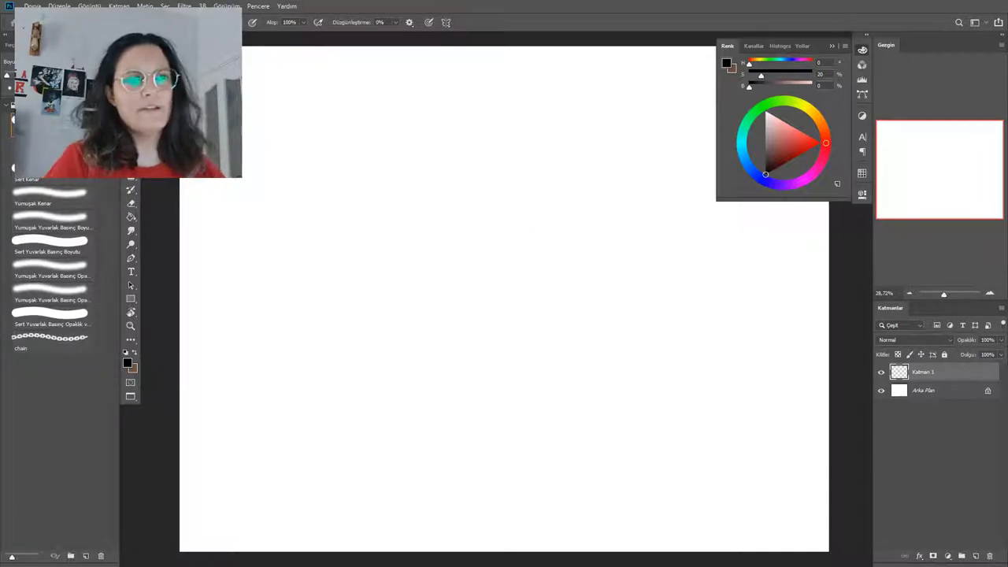
{"action": "left_click_drag", "start_coordinate": [351, 22], "coordinate": [393, 22]}
{"action": "mouse_move", "coordinate": [393, 89]}
{"action": "left_mouse_down"}
{"action": "mouse_move", "coordinate": [452, 121]}
{"action": "mouse_move", "coordinate": [357, 316]}
{"action": "mouse_move", "coordinate": [612, 279]}
{"action": "mouse_move", "coordinate": [607, 360]}
{"action": "mouse_move", "coordinate": [632, 384]}
{"action": "left_mouse_up"}
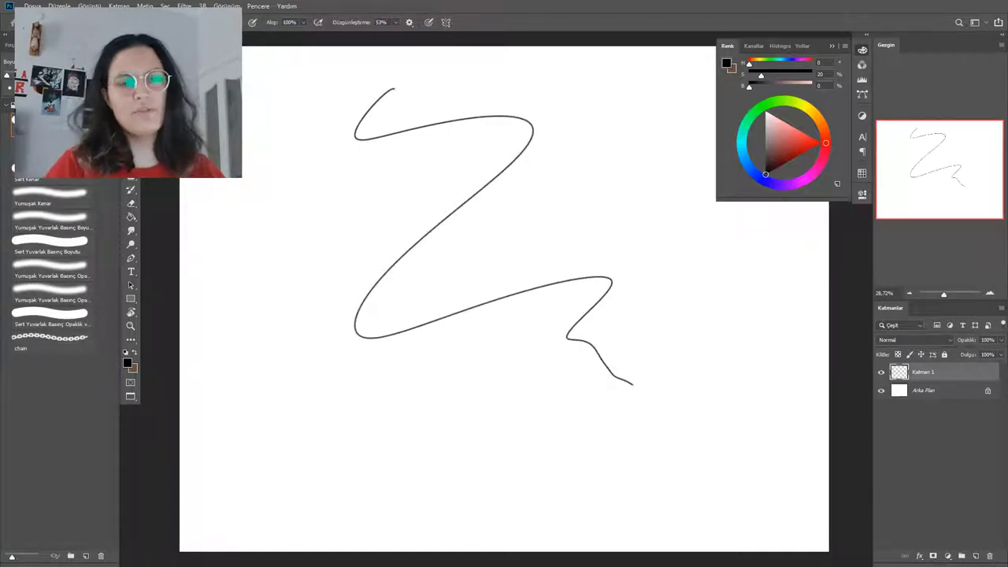
{"action": "key", "text": "ctrl+z"}
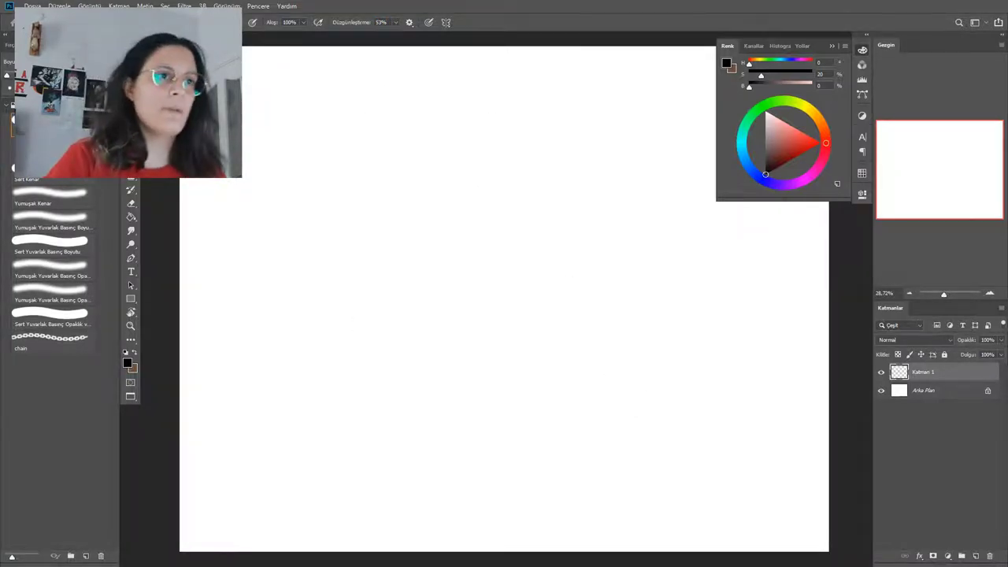
{"action": "left_click_drag", "start_coordinate": [351, 22], "coordinate": [307, 22]}
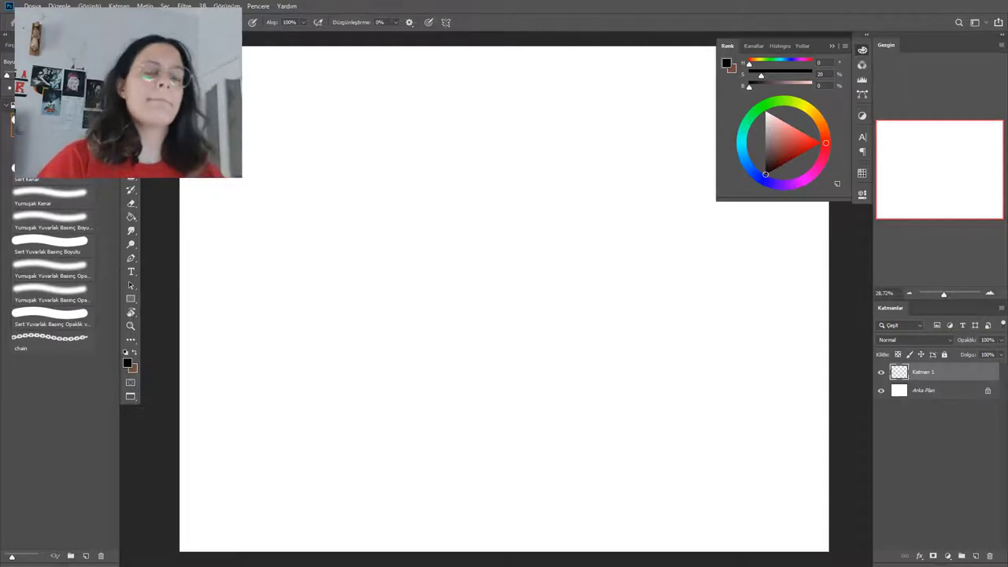
{"action": "mouse_move", "coordinate": [486, 140]}
{"action": "left_mouse_down"}
{"action": "mouse_move", "coordinate": [440, 139]}
{"action": "mouse_move", "coordinate": [463, 139]}
{"action": "left_mouse_up"}
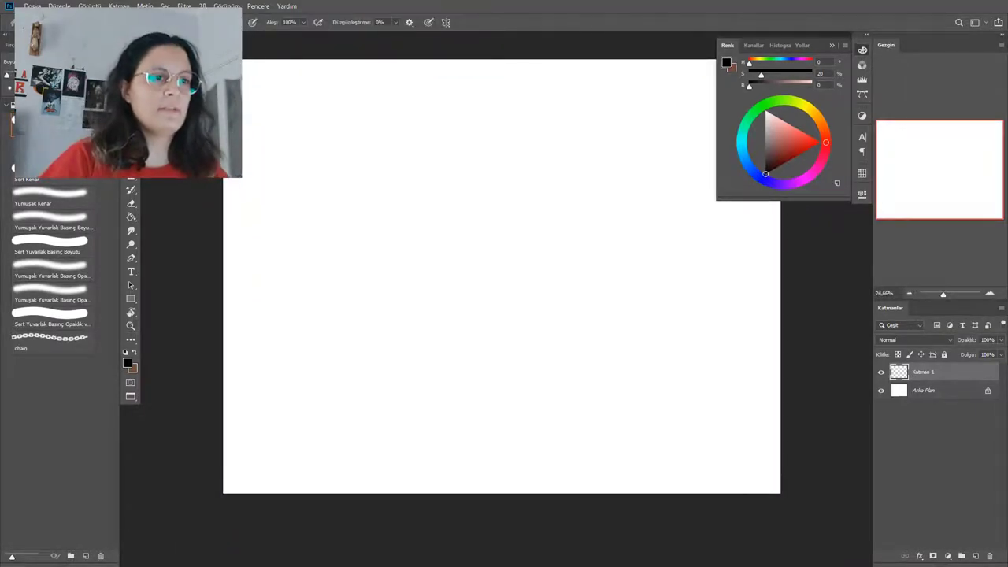
{"action": "mouse_move", "coordinate": [247, 243]}
{"action": "left_mouse_down"}
{"action": "mouse_move", "coordinate": [479, 224]}
{"action": "mouse_move", "coordinate": [769, 241]}
{"action": "left_mouse_up"}
{"action": "left_click_drag", "start_coordinate": [222, 257], "coordinate": [748, 227]}
{"action": "mouse_move", "coordinate": [256, 259]}
{"action": "left_mouse_down"}
{"action": "mouse_move", "coordinate": [404, 240]}
{"action": "mouse_move", "coordinate": [591, 244]}
{"action": "left_mouse_up"}
{"action": "left_click_drag", "start_coordinate": [539, 187], "coordinate": [522, 187]}
{"action": "left_click_drag", "start_coordinate": [496, 118], "coordinate": [541, 436]}
{"action": "left_click_drag", "start_coordinate": [481, 142], "coordinate": [522, 363]}
{"action": "left_click_drag", "start_coordinate": [497, 199], "coordinate": [497, 200]}
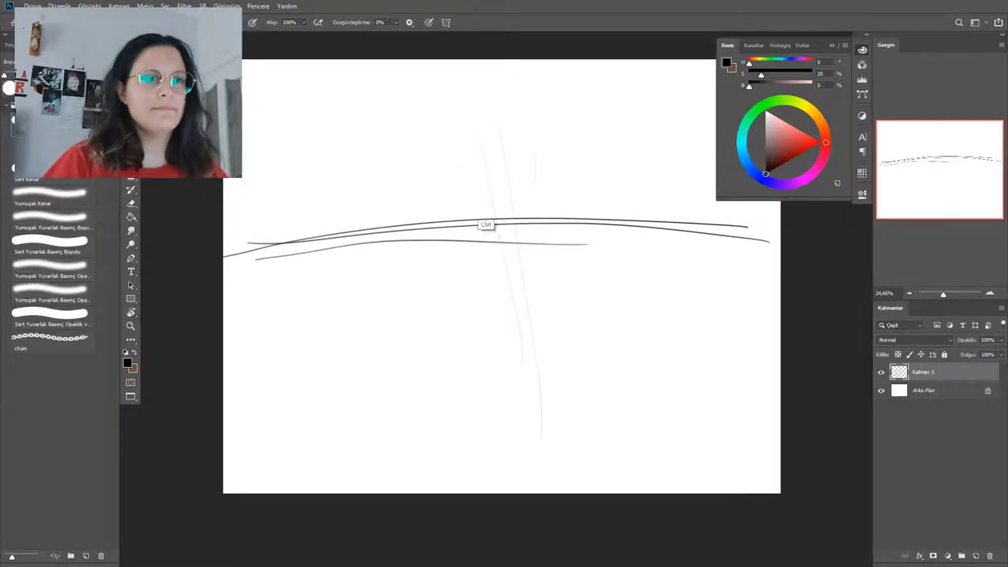
{"action": "key", "text": "ctrl+z"}
{"action": "key", "text": "ctrl+z"}
{"action": "key", "text": "ctrl+z"}
{"action": "key", "text": "ctrl+z"}
{"action": "key", "text": "ctrl+z"}
Sketch faint vertical and horizontal guidelines crossing the canvas, with a loose cranium oval around their upper part.
{"action": "left_click_drag", "start_coordinate": [477, 85], "coordinate": [517, 486]}
{"action": "left_click_drag", "start_coordinate": [274, 258], "coordinate": [756, 236]}
{"action": "left_click_drag", "start_coordinate": [394, 209], "coordinate": [399, 209]}
{"action": "left_click_drag", "start_coordinate": [537, 129], "coordinate": [607, 189]}
{"action": "left_click_drag", "start_coordinate": [503, 252], "coordinate": [535, 252]}
{"action": "left_click_drag", "start_coordinate": [428, 175], "coordinate": [376, 276]}
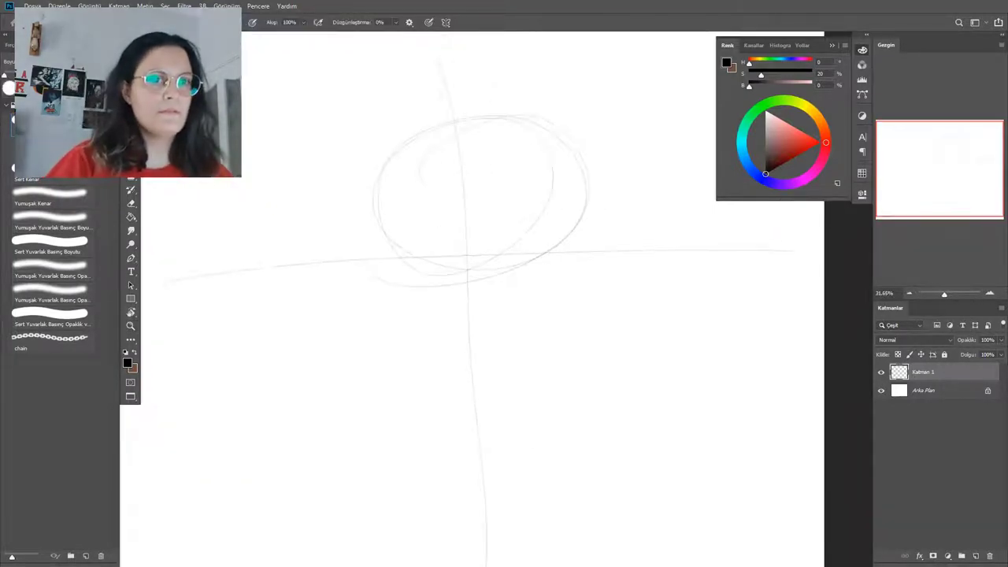
Collapse the colour panel, widen the cranium oval, and sketch the face's centre line and an overlapping lower circle for the jaw.
{"action": "left_click", "coordinate": [832, 46]}
{"action": "left_click_drag", "start_coordinate": [512, 261], "coordinate": [492, 260]}
{"action": "left_click_drag", "start_coordinate": [378, 237], "coordinate": [603, 254]}
{"action": "mouse_move", "coordinate": [500, 138]}
{"action": "left_mouse_down"}
{"action": "mouse_move", "coordinate": [518, 250]}
{"action": "mouse_move", "coordinate": [517, 422]}
{"action": "left_mouse_up"}
{"action": "left_click_drag", "start_coordinate": [504, 246], "coordinate": [516, 392]}
{"action": "left_click_drag", "start_coordinate": [431, 295], "coordinate": [568, 366]}
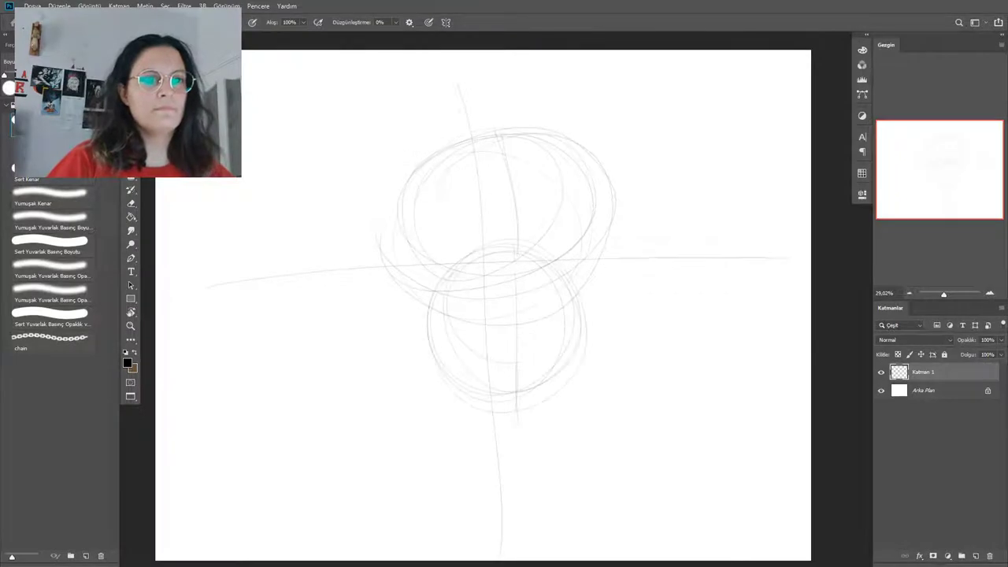
Sketch the face contour with light repeated strokes along the far temple, cheek, jaw and chin.
{"action": "mouse_move", "coordinate": [567, 143]}
{"action": "left_mouse_down"}
{"action": "mouse_move", "coordinate": [589, 214]}
{"action": "mouse_move", "coordinate": [586, 323]}
{"action": "left_mouse_up"}
{"action": "left_click_drag", "start_coordinate": [568, 370], "coordinate": [488, 403]}
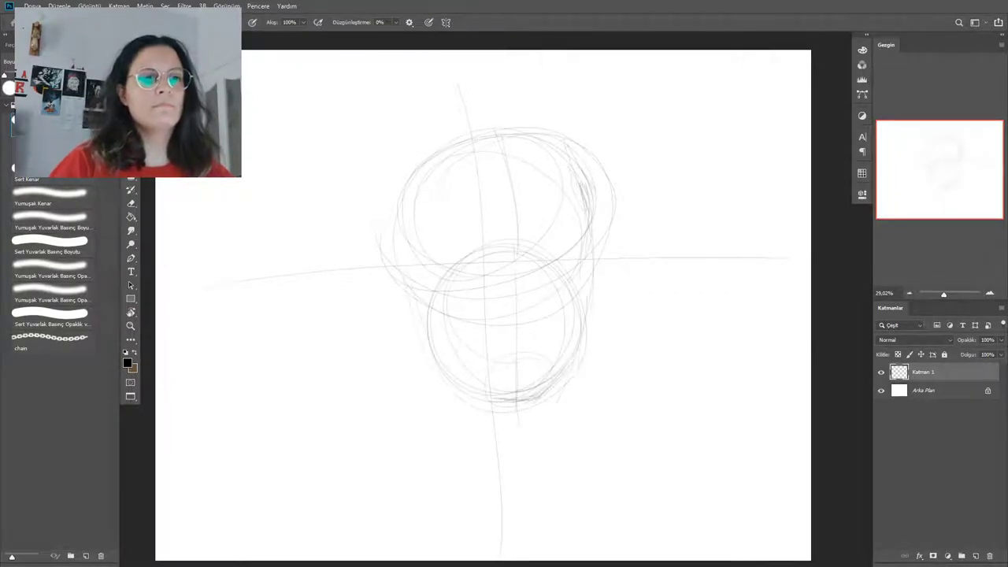
{"action": "left_click_drag", "start_coordinate": [425, 329], "coordinate": [480, 391]}
{"action": "left_click_drag", "start_coordinate": [463, 387], "coordinate": [504, 403]}
{"action": "left_click_drag", "start_coordinate": [427, 346], "coordinate": [523, 403]}
{"action": "left_click_drag", "start_coordinate": [574, 336], "coordinate": [540, 397]}
{"action": "mouse_move", "coordinate": [589, 212]}
{"action": "left_mouse_down"}
{"action": "mouse_move", "coordinate": [597, 299]}
{"action": "mouse_move", "coordinate": [578, 331]}
{"action": "left_mouse_up"}
{"action": "left_click_drag", "start_coordinate": [576, 338], "coordinate": [553, 378]}
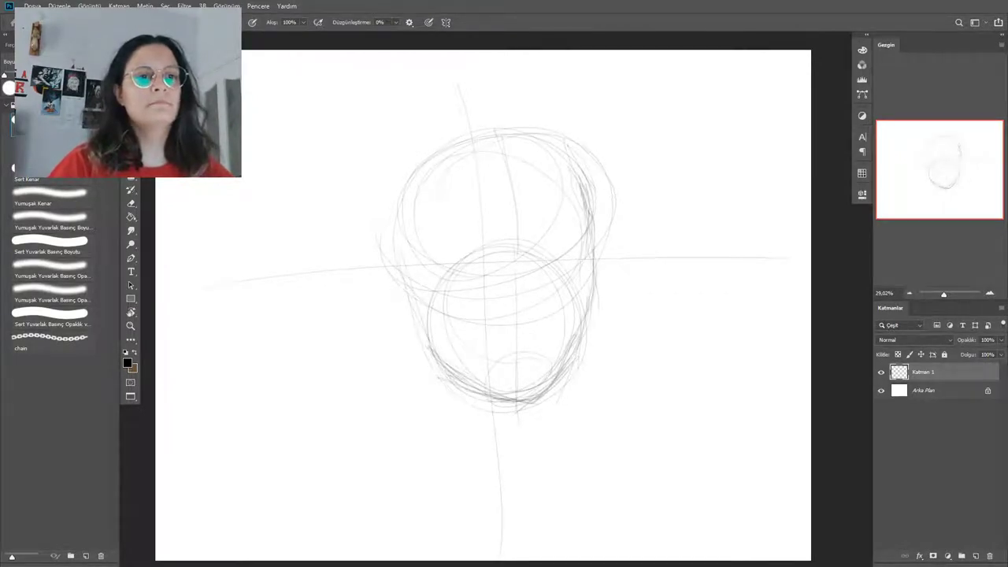
{"action": "left_click_drag", "start_coordinate": [587, 236], "coordinate": [592, 271]}
Sketch the near cheek line running down to the jaw and an oval ear beside it.
{"action": "left_click_drag", "start_coordinate": [393, 272], "coordinate": [422, 338]}
{"action": "left_click_drag", "start_coordinate": [408, 295], "coordinate": [430, 352]}
{"action": "mouse_move", "coordinate": [373, 275]}
{"action": "left_mouse_down"}
{"action": "mouse_move", "coordinate": [405, 339]}
{"action": "mouse_move", "coordinate": [395, 329]}
{"action": "left_mouse_up"}
{"action": "left_click_drag", "start_coordinate": [371, 291], "coordinate": [399, 277]}
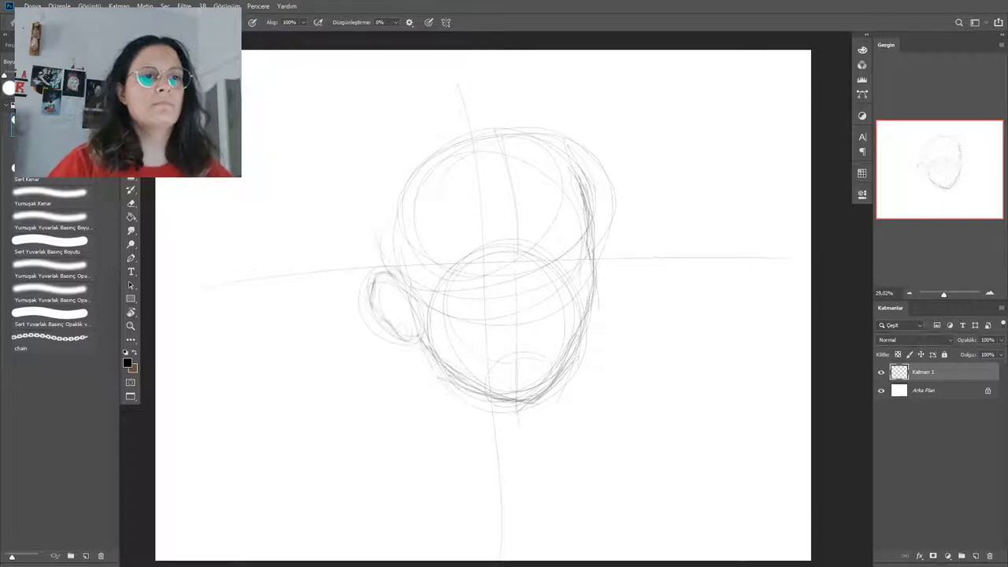
Round out the back and top of the skull and sketch light neck lines below the jaw.
{"action": "left_click_drag", "start_coordinate": [422, 167], "coordinate": [391, 273]}
{"action": "mouse_move", "coordinate": [443, 156]}
{"action": "left_mouse_down"}
{"action": "mouse_move", "coordinate": [487, 143]}
{"action": "mouse_move", "coordinate": [558, 165]}
{"action": "mouse_move", "coordinate": [528, 154]}
{"action": "left_mouse_up"}
{"action": "left_click_drag", "start_coordinate": [409, 184], "coordinate": [450, 152]}
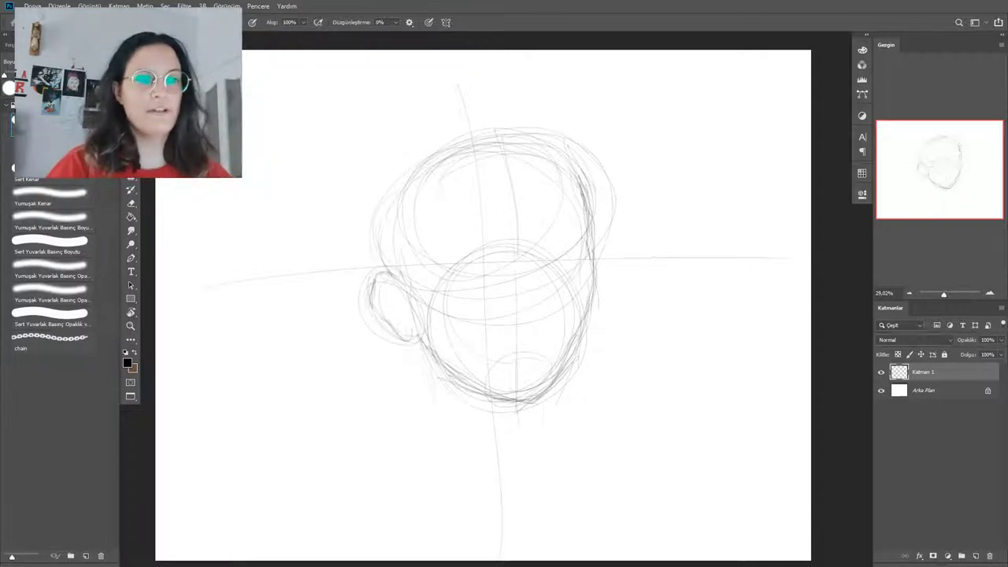
{"action": "left_click_drag", "start_coordinate": [425, 353], "coordinate": [440, 455]}
{"action": "left_click_drag", "start_coordinate": [544, 400], "coordinate": [543, 482]}
{"action": "left_click_drag", "start_coordinate": [429, 376], "coordinate": [445, 453]}
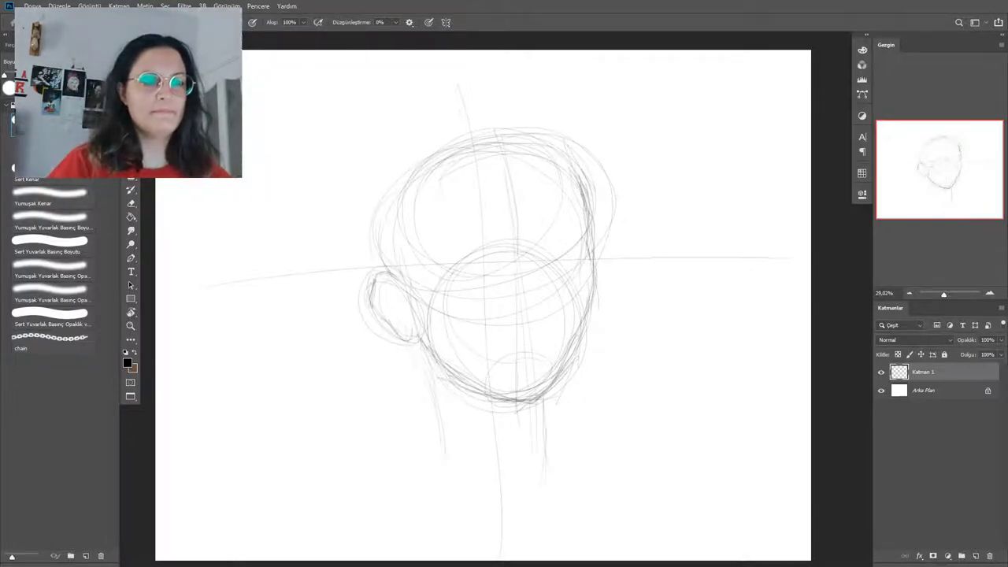
Draw a darker face centre line and curved brow, nose and mouth guidelines across the head with a 15 px brush.
{"action": "right_click", "coordinate": [510, 287], "text": "alt"}
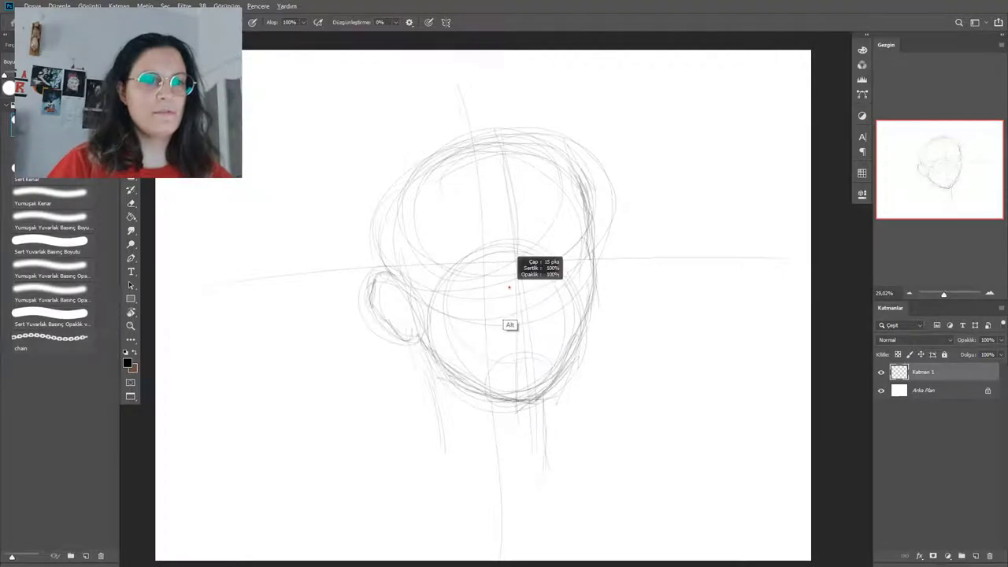
{"action": "left_click_drag", "start_coordinate": [493, 135], "coordinate": [538, 398]}
{"action": "left_click_drag", "start_coordinate": [513, 250], "coordinate": [526, 315]}
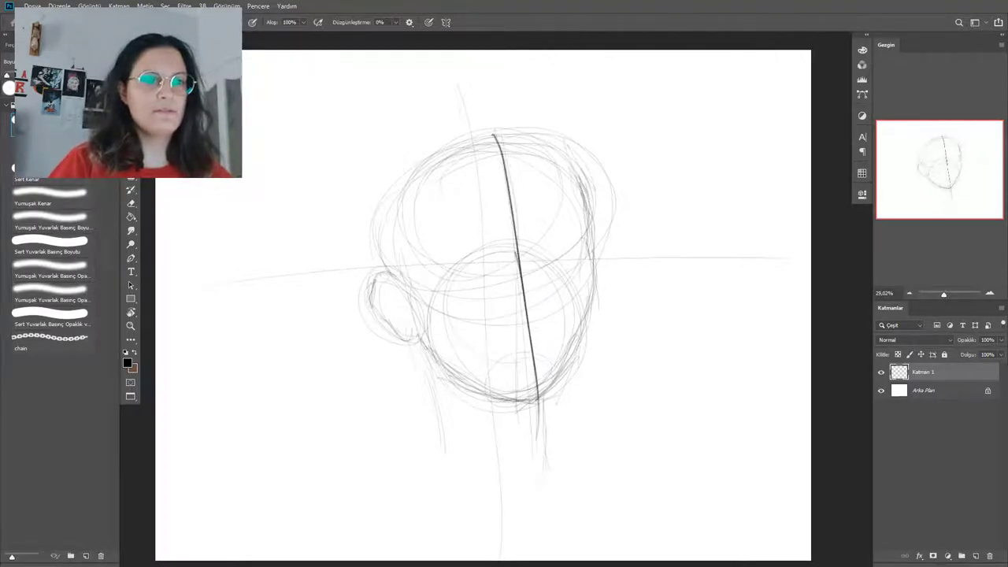
{"action": "left_click_drag", "start_coordinate": [358, 302], "coordinate": [403, 278]}
{"action": "left_click_drag", "start_coordinate": [411, 274], "coordinate": [614, 236]}
{"action": "left_click_drag", "start_coordinate": [402, 311], "coordinate": [589, 279]}
{"action": "left_click_drag", "start_coordinate": [441, 350], "coordinate": [626, 312]}
Mark the chin with an oval and draw dark outlines for the face, jaw, neck, ear and skull.
{"action": "left_click_drag", "start_coordinate": [551, 358], "coordinate": [503, 370]}
{"action": "mouse_move", "coordinate": [554, 166]}
{"action": "left_mouse_down"}
{"action": "mouse_move", "coordinate": [582, 252]}
{"action": "mouse_move", "coordinate": [586, 339]}
{"action": "mouse_move", "coordinate": [540, 395]}
{"action": "left_mouse_up"}
{"action": "mouse_move", "coordinate": [429, 339]}
{"action": "left_mouse_down"}
{"action": "mouse_move", "coordinate": [488, 376]}
{"action": "mouse_move", "coordinate": [550, 387]}
{"action": "left_mouse_up"}
{"action": "left_click_drag", "start_coordinate": [538, 403], "coordinate": [521, 463]}
{"action": "mouse_move", "coordinate": [431, 348]}
{"action": "left_mouse_down"}
{"action": "mouse_move", "coordinate": [449, 425]}
{"action": "mouse_move", "coordinate": [443, 448]}
{"action": "left_mouse_up"}
{"action": "left_click_drag", "start_coordinate": [442, 448], "coordinate": [521, 469]}
{"action": "left_click_drag", "start_coordinate": [410, 277], "coordinate": [386, 283]}
{"action": "mouse_move", "coordinate": [386, 283]}
{"action": "left_mouse_down"}
{"action": "mouse_move", "coordinate": [425, 341]}
{"action": "mouse_move", "coordinate": [448, 169]}
{"action": "mouse_move", "coordinate": [565, 167]}
{"action": "left_mouse_up"}
Draw short diagonal strokes marking the cheekbone and jaw planes on the near side of the face.
{"action": "left_click_drag", "start_coordinate": [408, 301], "coordinate": [462, 257]}
{"action": "left_click_drag", "start_coordinate": [414, 329], "coordinate": [455, 288]}
{"action": "left_click_drag", "start_coordinate": [433, 365], "coordinate": [462, 335]}
{"action": "left_click_drag", "start_coordinate": [449, 386], "coordinate": [477, 361]}
{"action": "left_click_drag", "start_coordinate": [435, 309], "coordinate": [476, 289]}
{"action": "left_click_drag", "start_coordinate": [471, 366], "coordinate": [486, 354]}
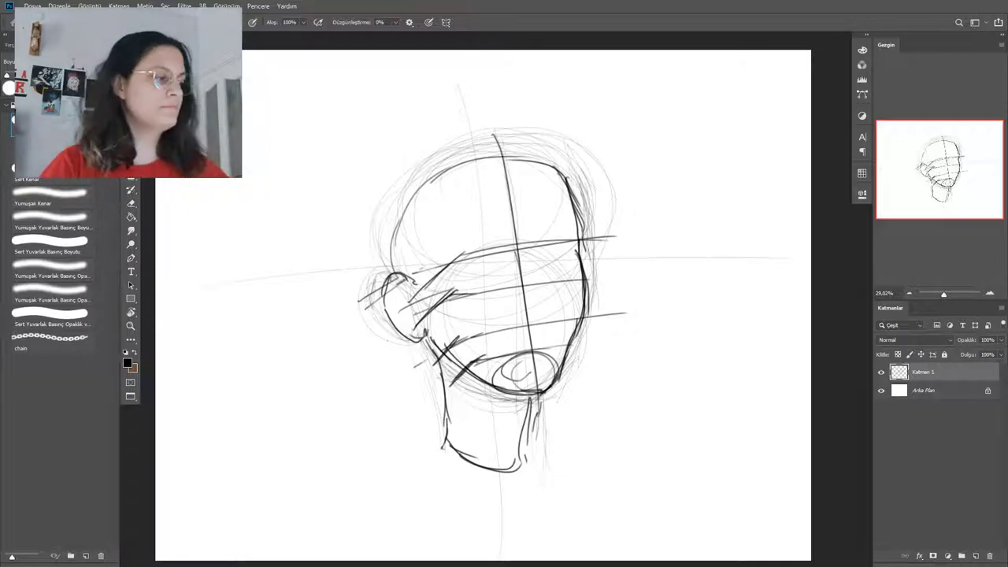
Draw construction lines for the forehead and temple planes, and extend the side plane down to the jaw and neck.
{"action": "left_click_drag", "start_coordinate": [553, 168], "coordinate": [580, 238]}
{"action": "mouse_move", "coordinate": [554, 162]}
{"action": "left_mouse_down"}
{"action": "mouse_move", "coordinate": [521, 161]}
{"action": "mouse_move", "coordinate": [530, 167]}
{"action": "mouse_move", "coordinate": [503, 181]}
{"action": "left_mouse_up"}
{"action": "left_click_drag", "start_coordinate": [425, 186], "coordinate": [455, 246]}
{"action": "left_click_drag", "start_coordinate": [458, 257], "coordinate": [484, 407]}
{"action": "scroll", "coordinate": [540, 288], "scroll_direction": "up", "scroll_amount": 3}
{"action": "left_click_drag", "start_coordinate": [461, 111], "coordinate": [510, 214]}
{"action": "left_click_drag", "start_coordinate": [473, 160], "coordinate": [547, 481]}
Draw the nose on the centre line with a bridge stroke, a round tip and nostril wings.
{"action": "left_click_drag", "start_coordinate": [533, 283], "coordinate": [551, 293]}
{"action": "left_click_drag", "start_coordinate": [520, 232], "coordinate": [561, 296]}
{"action": "mouse_move", "coordinate": [556, 290]}
{"action": "left_mouse_down"}
{"action": "mouse_move", "coordinate": [542, 310]}
{"action": "mouse_move", "coordinate": [513, 311]}
{"action": "left_mouse_up"}
{"action": "left_click_drag", "start_coordinate": [555, 291], "coordinate": [556, 307]}
Draw the mouth below the nose, with upper and lower lips, darkened corners and a line beneath.
{"action": "left_click_drag", "start_coordinate": [511, 348], "coordinate": [556, 336]}
{"action": "mouse_move", "coordinate": [554, 338]}
{"action": "left_mouse_down"}
{"action": "mouse_move", "coordinate": [526, 344]}
{"action": "mouse_move", "coordinate": [539, 348]}
{"action": "left_mouse_up"}
{"action": "mouse_move", "coordinate": [517, 350]}
{"action": "left_mouse_down"}
{"action": "mouse_move", "coordinate": [558, 339]}
{"action": "mouse_move", "coordinate": [551, 346]}
{"action": "left_mouse_up"}
{"action": "left_click_drag", "start_coordinate": [515, 346], "coordinate": [565, 325]}
{"action": "left_click_drag", "start_coordinate": [525, 367], "coordinate": [560, 359]}
{"action": "left_click_drag", "start_coordinate": [543, 344], "coordinate": [569, 340]}
{"action": "left_click_drag", "start_coordinate": [517, 364], "coordinate": [556, 364]}
{"action": "left_click_drag", "start_coordinate": [501, 345], "coordinate": [495, 355]}
{"action": "left_click_drag", "start_coordinate": [566, 335], "coordinate": [571, 340]}
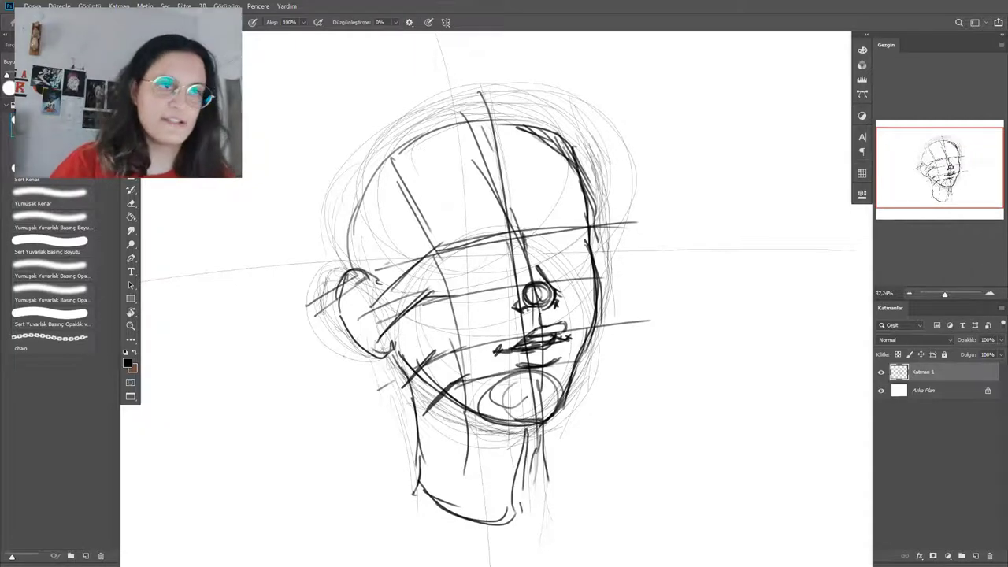
Reinforce the near side-plane line from forehead to jaw and add strokes along the far temple.
{"action": "mouse_move", "coordinate": [391, 162]}
{"action": "left_mouse_down"}
{"action": "mouse_move", "coordinate": [450, 256]}
{"action": "mouse_move", "coordinate": [479, 403]}
{"action": "left_mouse_up"}
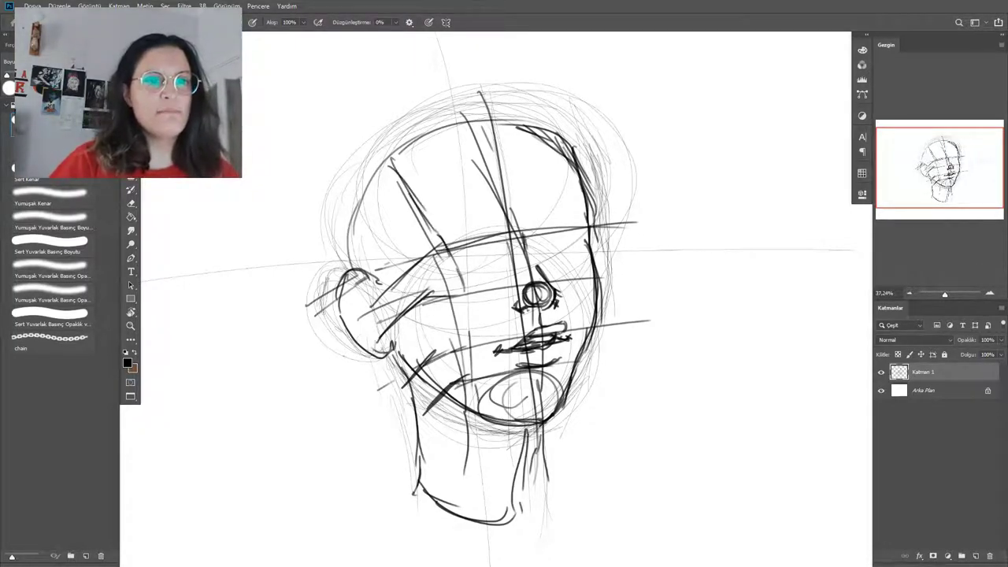
{"action": "left_click_drag", "start_coordinate": [525, 135], "coordinate": [589, 228]}
{"action": "left_click_drag", "start_coordinate": [575, 196], "coordinate": [588, 241]}
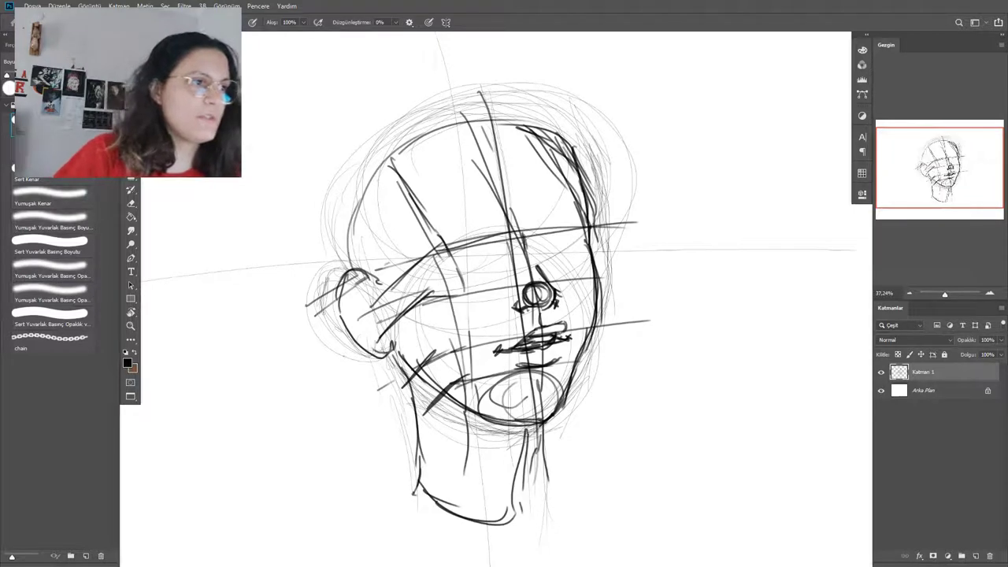
Draw two long diagonal strokes beside the face with a different brush preset, making the second one wider.
{"action": "left_click", "coordinate": [51, 150]}
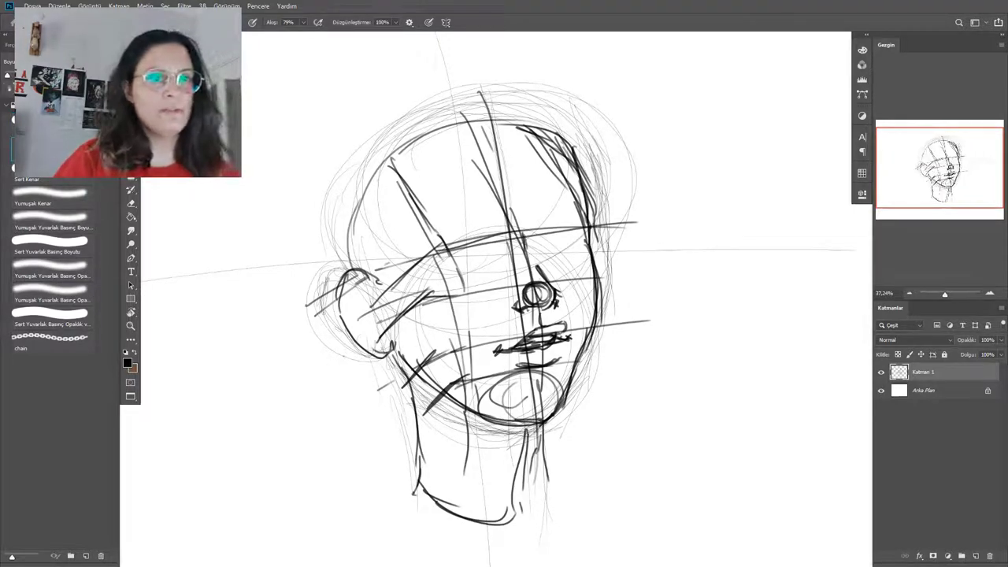
{"action": "left_click_drag", "start_coordinate": [640, 154], "coordinate": [608, 175]}
{"action": "left_click", "coordinate": [50, 149]}
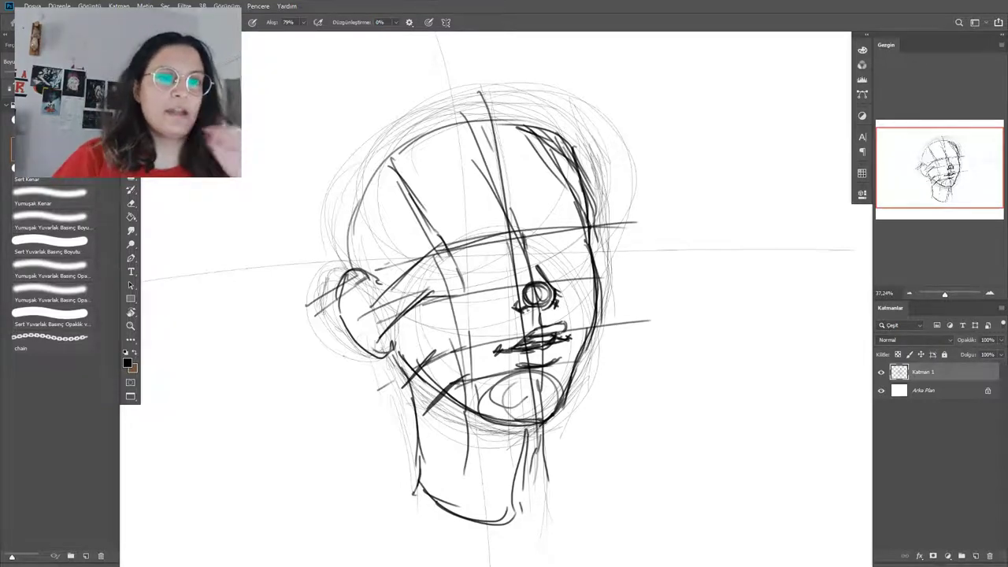
{"action": "left_click_drag", "start_coordinate": [622, 63], "coordinate": [756, 329]}
{"action": "left_click_drag", "start_coordinate": [653, 168], "coordinate": [657, 168]}
{"action": "left_click_drag", "start_coordinate": [663, 47], "coordinate": [791, 343]}
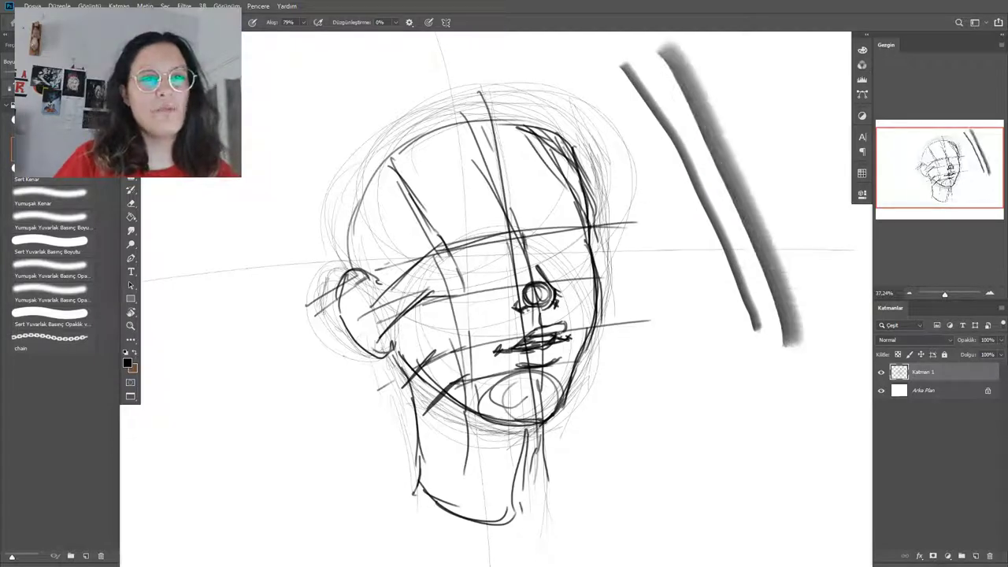
Examine the edges and shading of the two diagonal strokes up close.
{"action": "key", "text": "ctrl+space"}
{"action": "left_click_drag", "start_coordinate": [711, 116], "coordinate": [803, 118]}
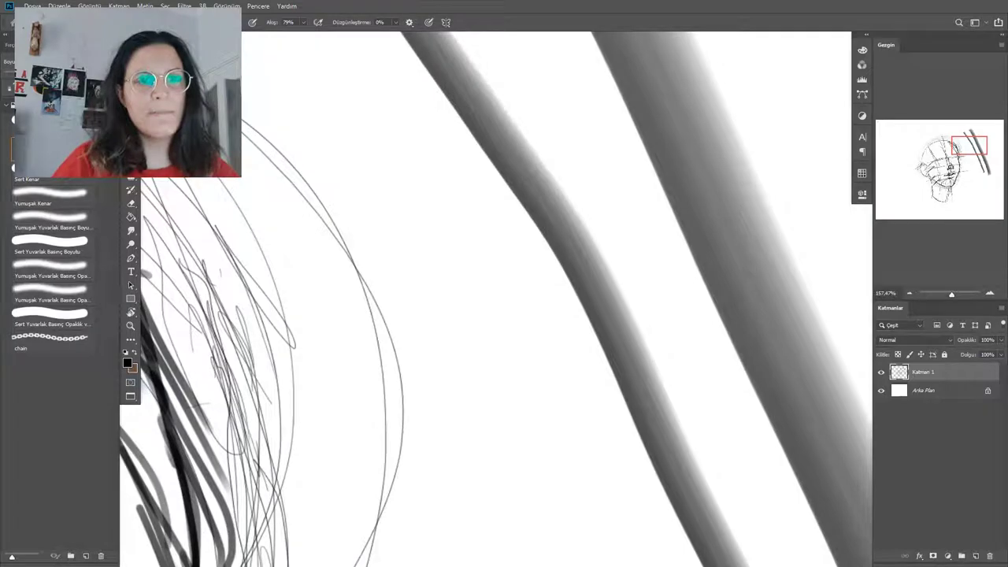
{"action": "key", "text": "alt+space"}
{"action": "left_click", "coordinate": [725, 218], "text": "alt"}
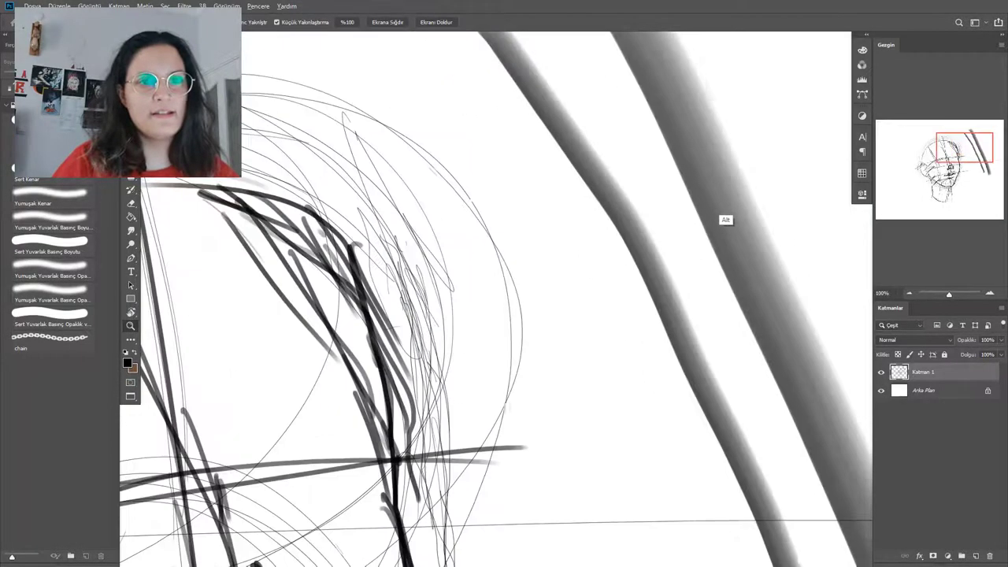
{"action": "left_click", "coordinate": [722, 219], "text": "alt"}
{"action": "left_click", "coordinate": [722, 221], "text": "alt"}
{"action": "left_click", "coordinate": [723, 224]}
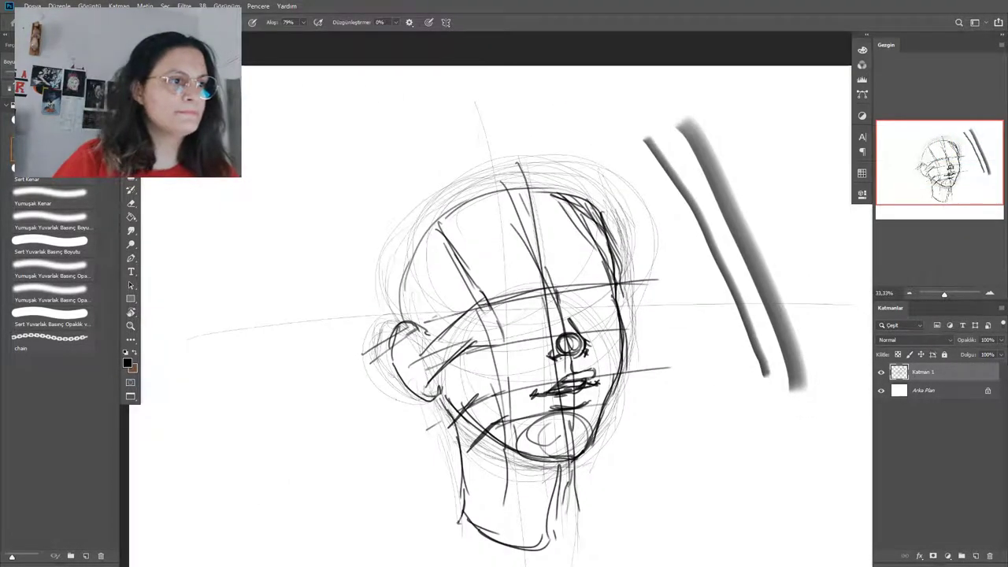
{"action": "left_click_drag", "start_coordinate": [723, 224], "coordinate": [676, 189]}
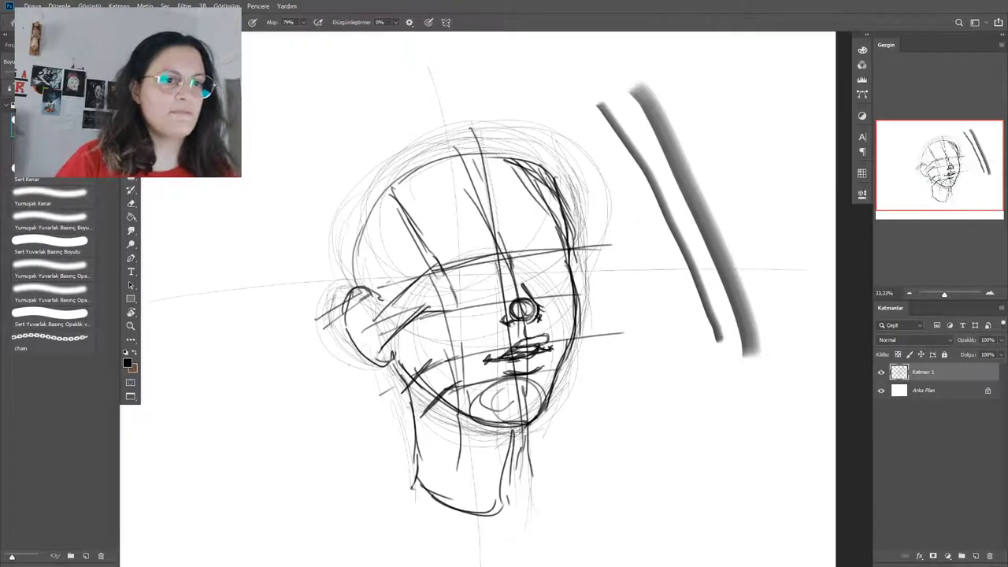
Stamp a large round dab behind the head and draw a thinner fading arc above it with another brush preset.
{"action": "mouse_move", "coordinate": [540, 235]}
{"action": "left_mouse_down"}
{"action": "mouse_move", "coordinate": [509, 238]}
{"action": "mouse_move", "coordinate": [720, 238]}
{"action": "mouse_move", "coordinate": [543, 238]}
{"action": "left_mouse_up"}
{"action": "left_click", "coordinate": [247, 252]}
{"action": "left_click_drag", "start_coordinate": [387, 219], "coordinate": [344, 213]}
{"action": "left_click_drag", "start_coordinate": [393, 192], "coordinate": [393, 195]}
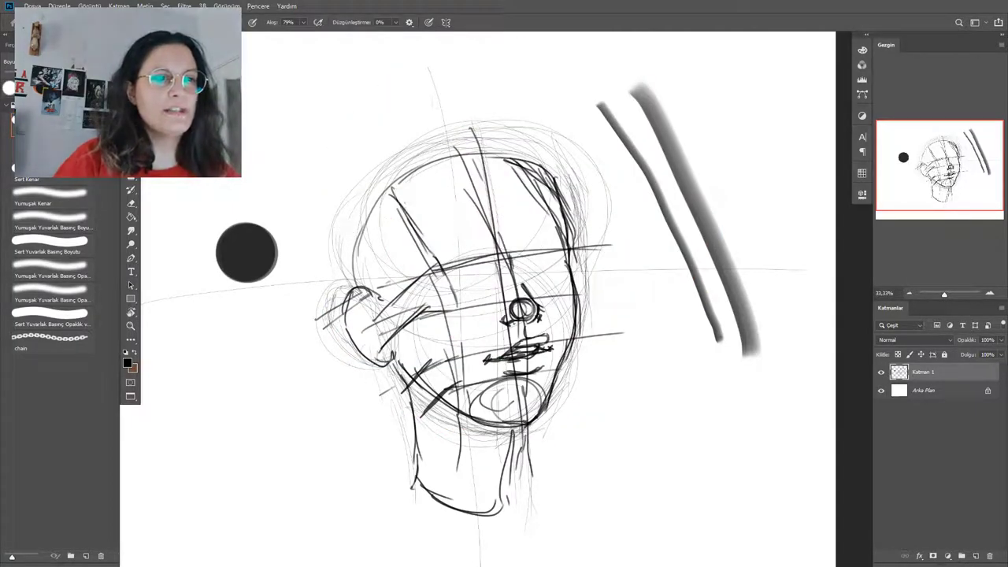
{"action": "left_click_drag", "start_coordinate": [258, 157], "coordinate": [512, 100]}
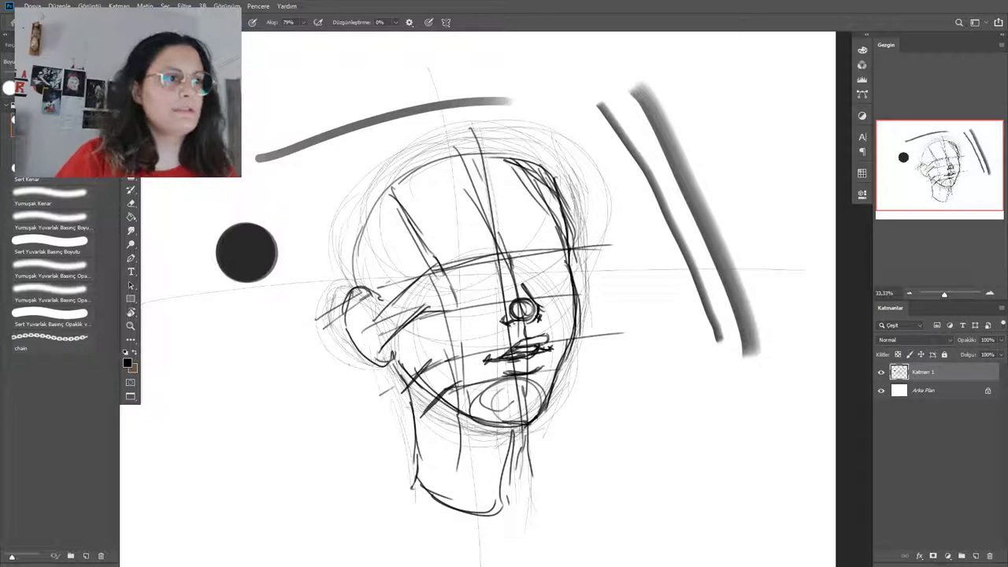
Draw a second, darker arc over the top of the head with the Sert Kenar brush.
{"action": "left_click", "coordinate": [50, 178]}
{"action": "left_click_drag", "start_coordinate": [243, 204], "coordinate": [469, 121]}
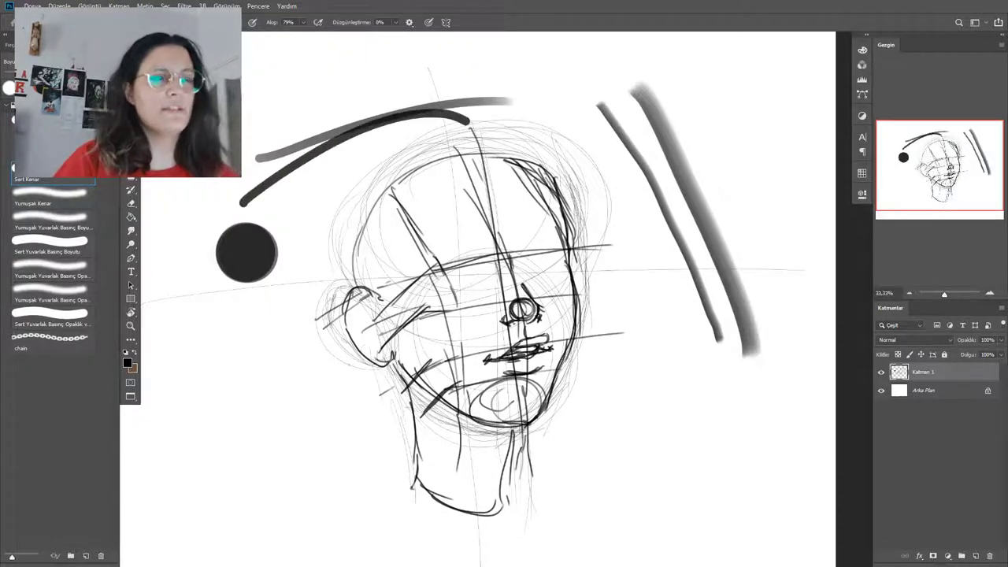
Draw a few more curved test strokes behind the head, and undo all the brush test strokes around the sketch.
{"action": "left_click_drag", "start_coordinate": [184, 178], "coordinate": [405, 110]}
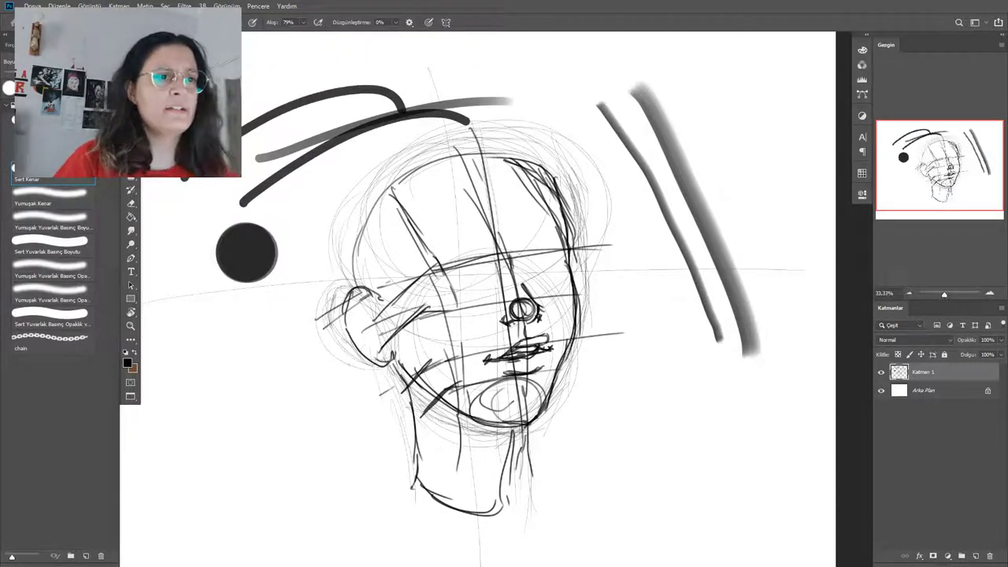
{"action": "mouse_move", "coordinate": [261, 269]}
{"action": "left_mouse_down"}
{"action": "mouse_move", "coordinate": [253, 351]}
{"action": "mouse_move", "coordinate": [337, 480]}
{"action": "left_mouse_up"}
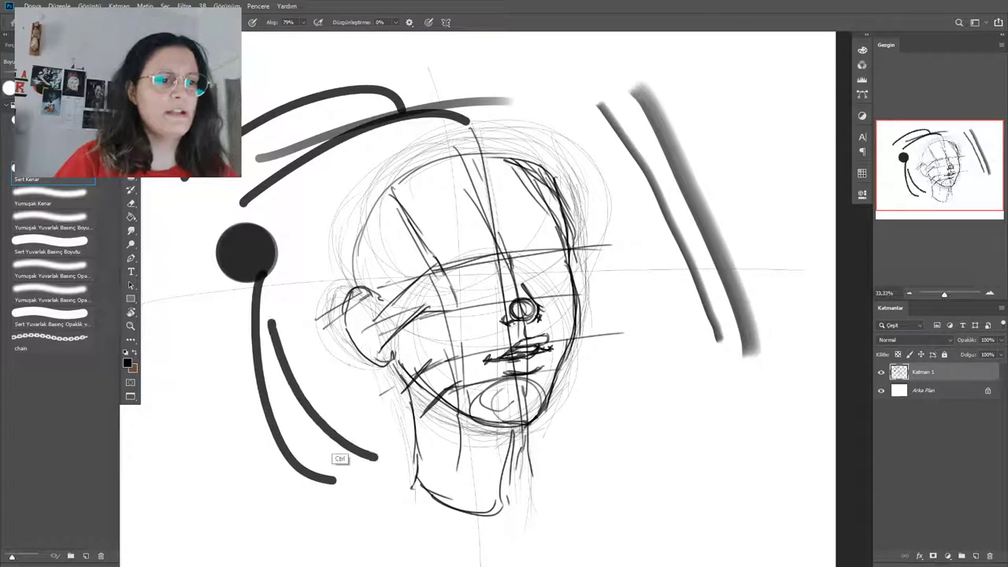
{"action": "key", "text": "ctrl+z"}
{"action": "key", "text": "ctrl+z"}
{"action": "key", "text": "ctrl+z"}
{"action": "key", "text": "ctrl+z"}
{"action": "key", "text": "ctrl+z"}
{"action": "key", "text": "ctrl+z"}
{"action": "key", "text": "ctrl+z"}
{"action": "key", "text": "ctrl+z"}
{"action": "key", "text": "ctrl+z"}
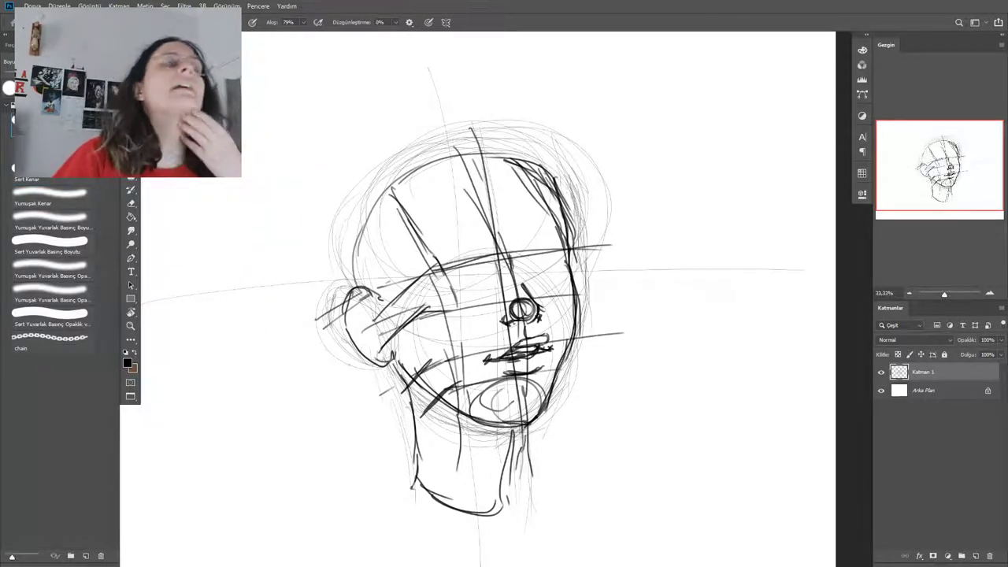
Try a zigzag test stroke behind the head and examine its soft end up close.
{"action": "mouse_move", "coordinate": [268, 97]}
{"action": "left_mouse_down"}
{"action": "mouse_move", "coordinate": [241, 264]}
{"action": "mouse_move", "coordinate": [264, 253]}
{"action": "mouse_move", "coordinate": [346, 253]}
{"action": "left_mouse_up"}
{"action": "left_click", "coordinate": [276, 274], "text": "alt"}
{"action": "key", "text": "alt+z"}
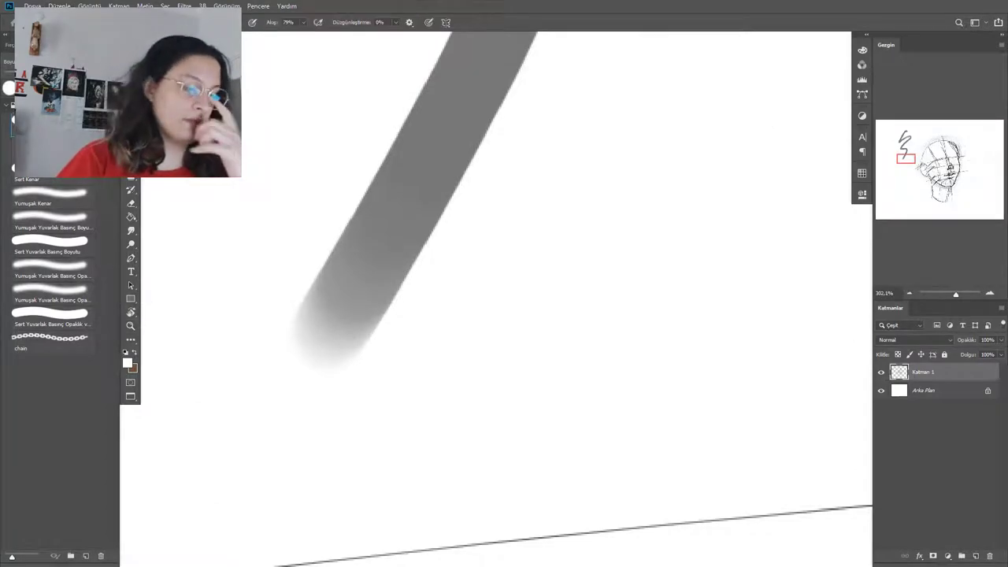
{"action": "key", "text": "z"}
{"action": "left_click", "coordinate": [428, 275], "text": "alt"}
{"action": "left_click", "coordinate": [430, 276], "text": "alt"}
{"action": "left_click", "coordinate": [430, 276], "text": "alt"}
{"action": "left_click", "coordinate": [431, 276], "text": "alt"}
{"action": "left_click", "coordinate": [431, 275], "text": "alt"}
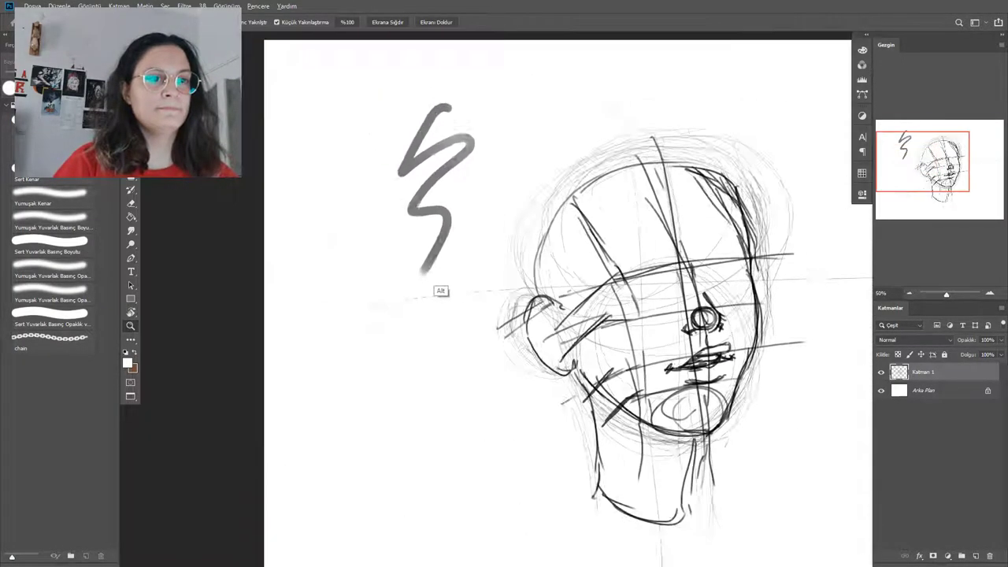
{"action": "left_click", "coordinate": [436, 278], "text": "alt"}
{"action": "key", "text": "ctrl+z"}
{"action": "left_click_drag", "start_coordinate": [443, 281], "coordinate": [347, 274]}
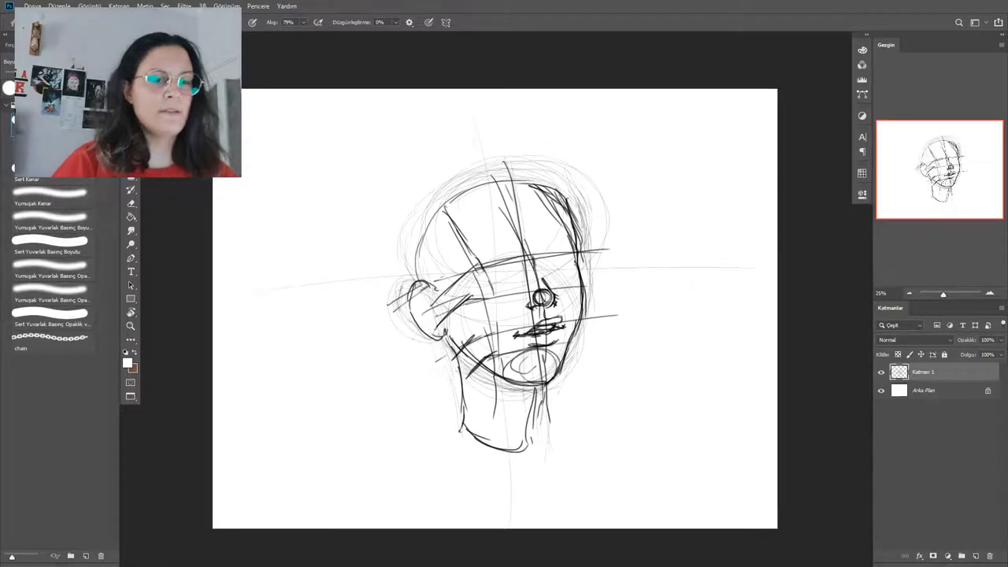
Set the foreground color to black.
{"action": "scroll", "coordinate": [435, 374], "scroll_direction": "up", "scroll_amount": 2}
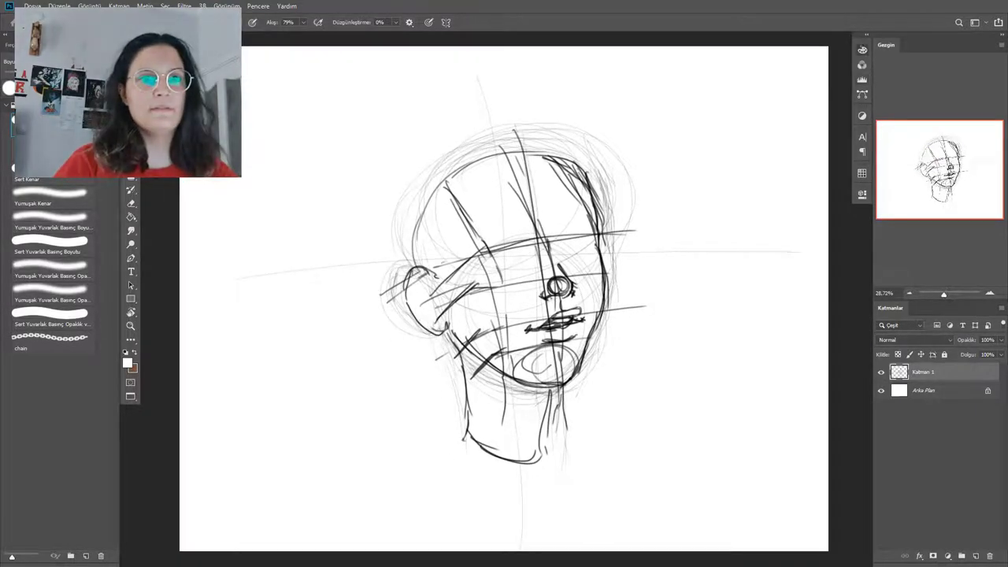
{"action": "left_click", "coordinate": [862, 50]}
{"action": "left_click", "coordinate": [765, 174]}
{"action": "left_click", "coordinate": [862, 50]}
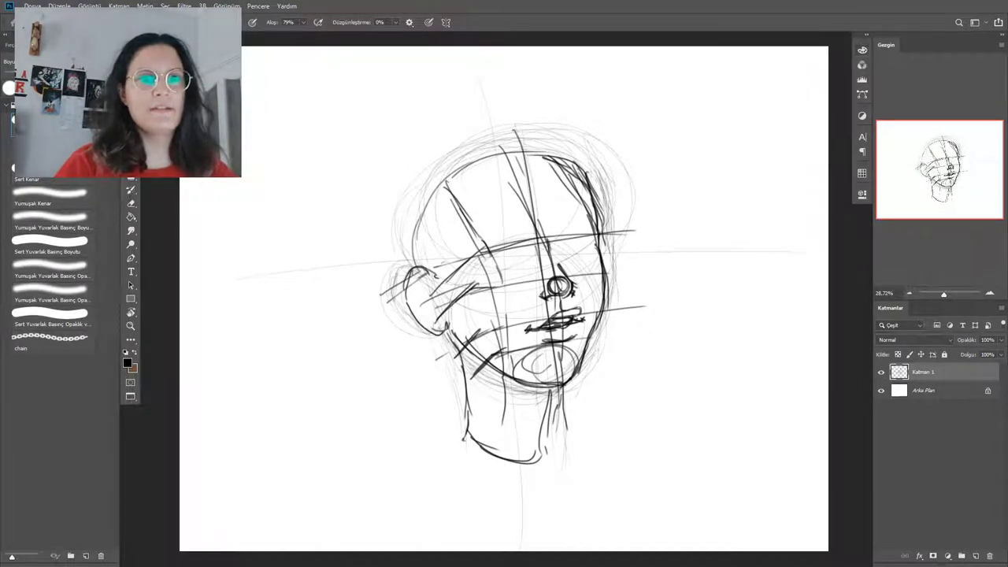
Strengthen the near temple line and extend the side-plane line down the cheek past the jaw.
{"action": "key", "text": "ctrl+space"}
{"action": "left_click", "coordinate": [493, 289], "text": "ctrl"}
{"action": "left_click", "coordinate": [494, 289], "text": "ctrl"}
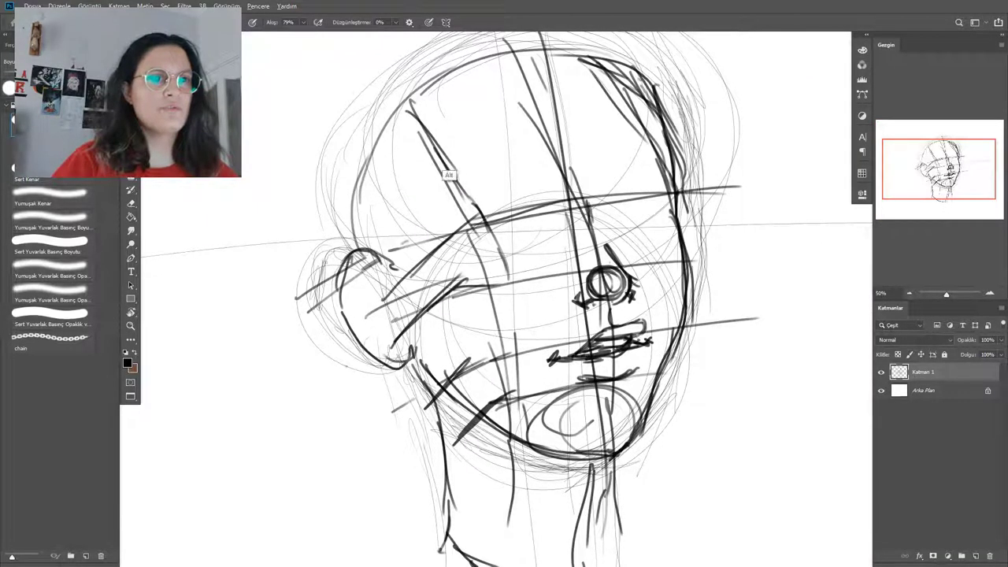
{"action": "left_click_drag", "start_coordinate": [454, 168], "coordinate": [446, 169]}
{"action": "left_click_drag", "start_coordinate": [401, 108], "coordinate": [503, 256]}
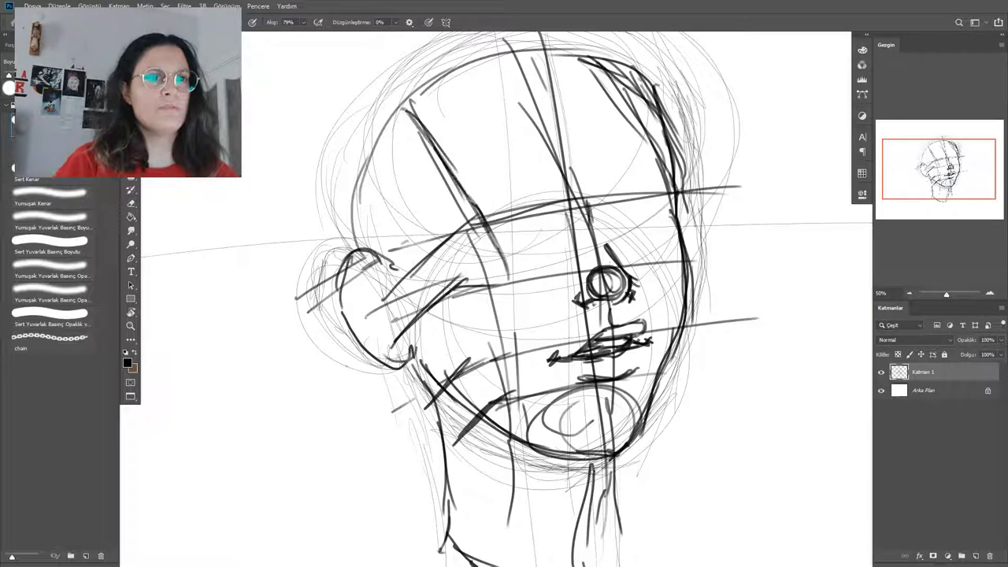
{"action": "left_click_drag", "start_coordinate": [480, 217], "coordinate": [526, 509]}
{"action": "left_click_drag", "start_coordinate": [462, 190], "coordinate": [496, 244]}
Reinforce the inner edge of the far forehead and temple, and extend the line beneath the lips toward the far cheek.
{"action": "left_click_drag", "start_coordinate": [666, 189], "coordinate": [672, 225]}
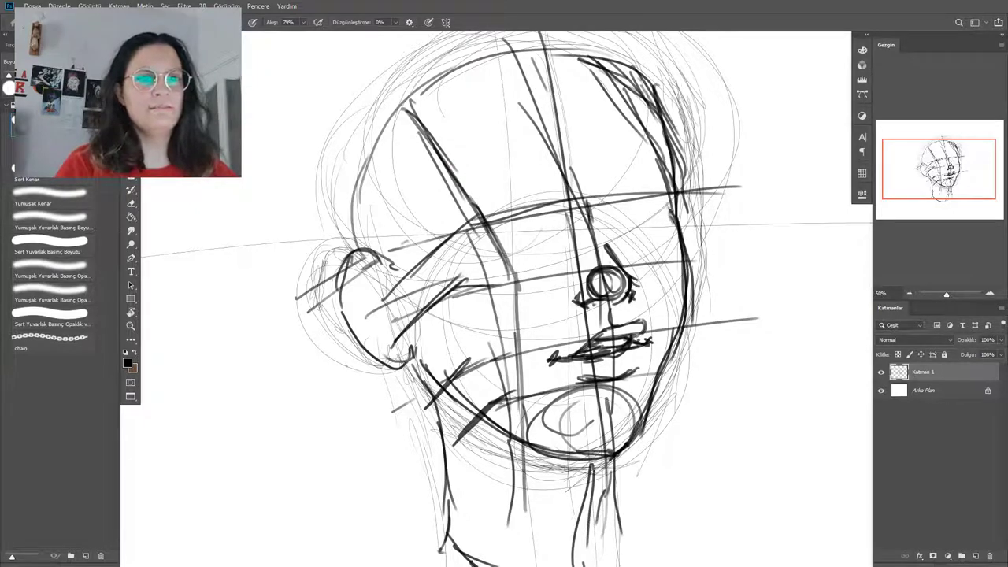
{"action": "left_click_drag", "start_coordinate": [650, 136], "coordinate": [671, 234]}
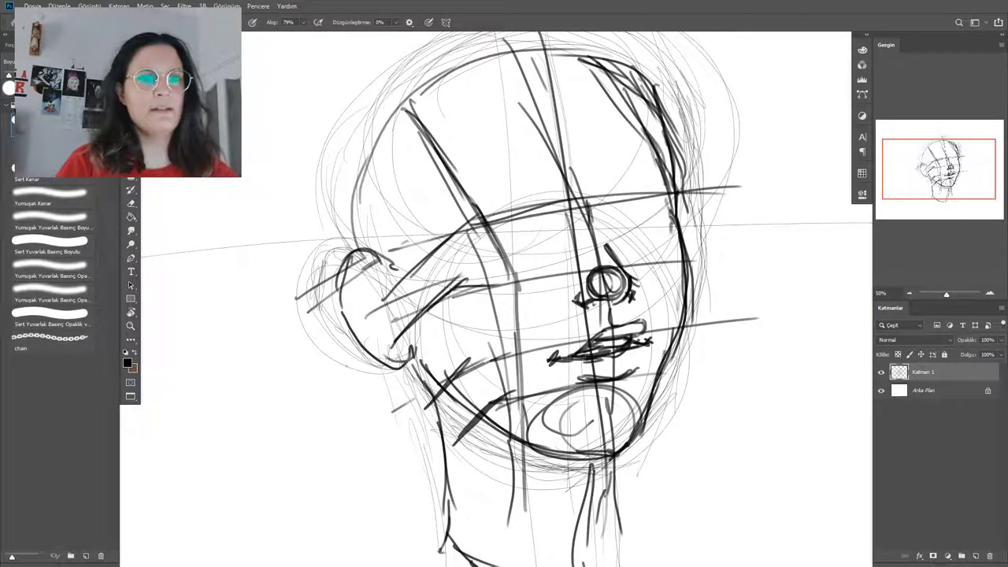
{"action": "left_click_drag", "start_coordinate": [629, 375], "coordinate": [650, 364]}
Lasso the mouth, shift it slightly toward the far cheek with Free Transform, and deselect it.
{"action": "key", "text": "l"}
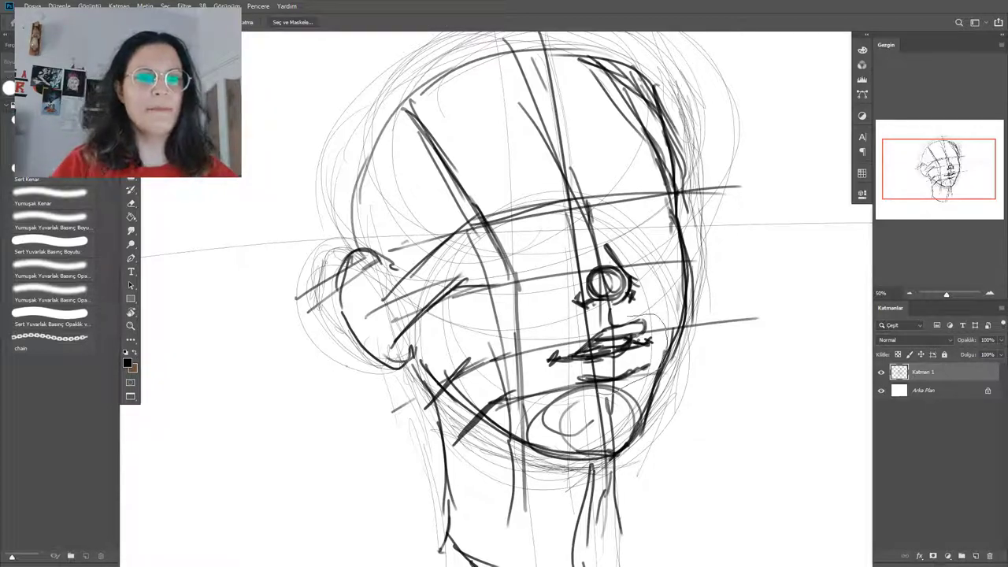
{"action": "mouse_move", "coordinate": [614, 308]}
{"action": "left_mouse_down"}
{"action": "mouse_move", "coordinate": [546, 387]}
{"action": "mouse_move", "coordinate": [636, 385]}
{"action": "left_mouse_up"}
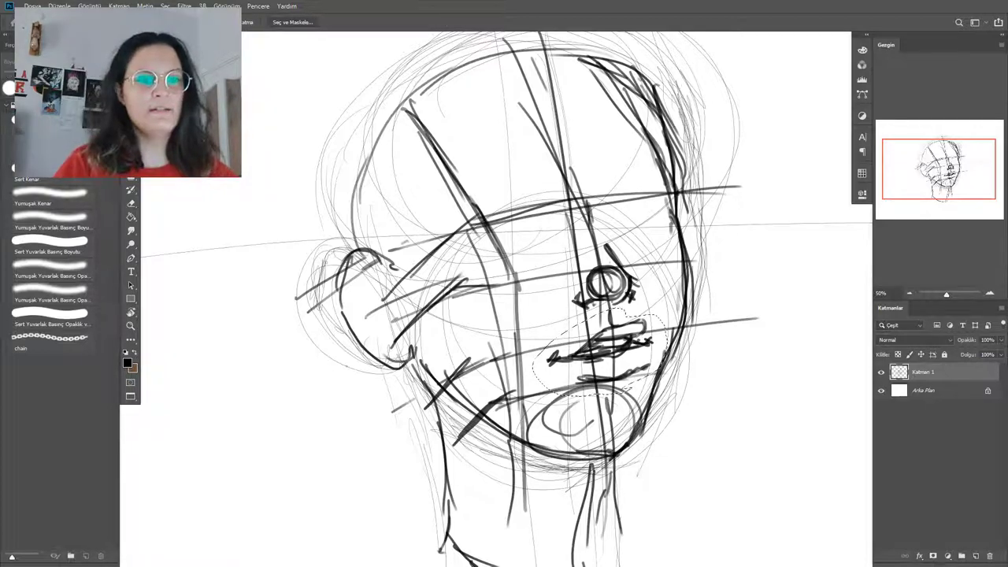
{"action": "key", "text": "ctrl+t"}
{"action": "left_click_drag", "start_coordinate": [619, 346], "coordinate": [630, 352]}
{"action": "key", "text": "Return"}
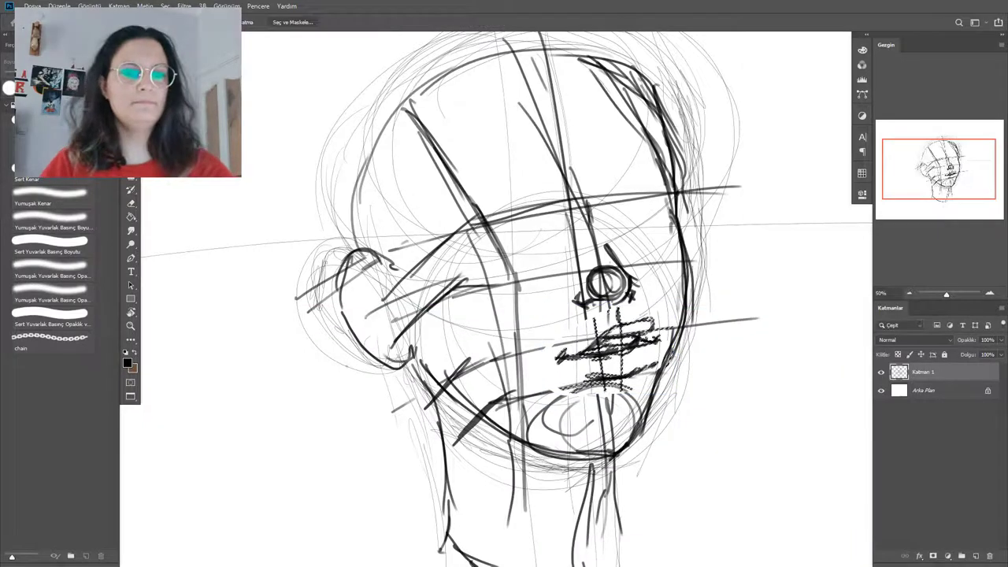
{"action": "key", "text": "ctrl+d"}
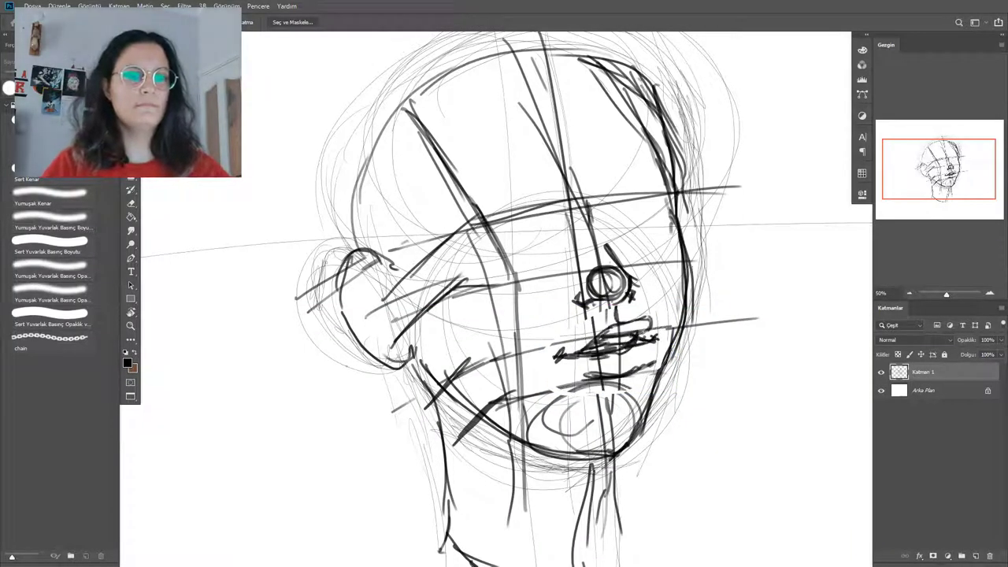
Draw a higher jawline with the brush from below the ear through the chin circle to the far side of the chin.
{"action": "key", "text": "b"}
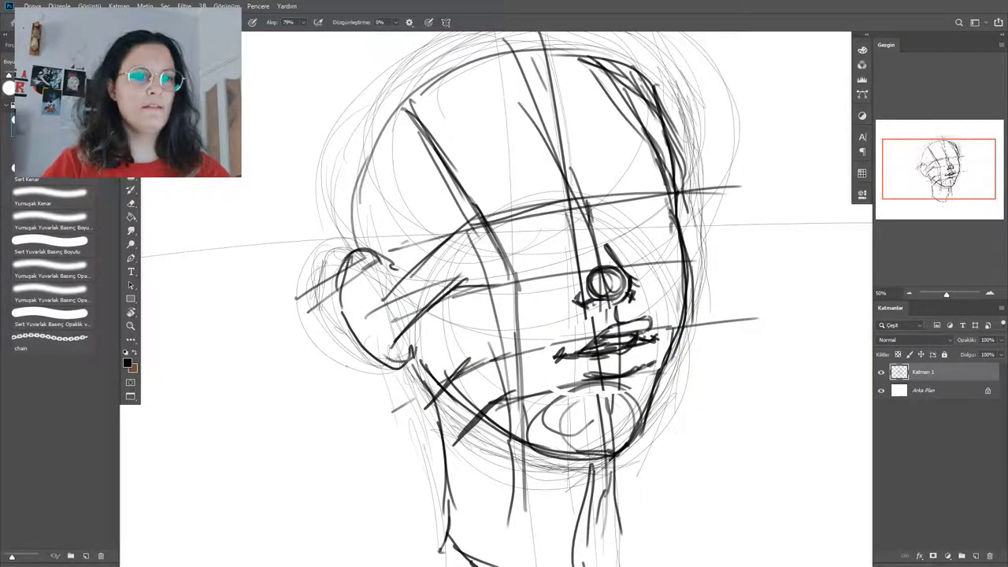
{"action": "mouse_move", "coordinate": [430, 369]}
{"action": "left_mouse_down"}
{"action": "mouse_move", "coordinate": [549, 422]}
{"action": "mouse_move", "coordinate": [513, 414]}
{"action": "mouse_move", "coordinate": [587, 429]}
{"action": "mouse_move", "coordinate": [644, 417]}
{"action": "mouse_move", "coordinate": [657, 393]}
{"action": "left_mouse_up"}
{"action": "left_click_drag", "start_coordinate": [625, 425], "coordinate": [658, 392]}
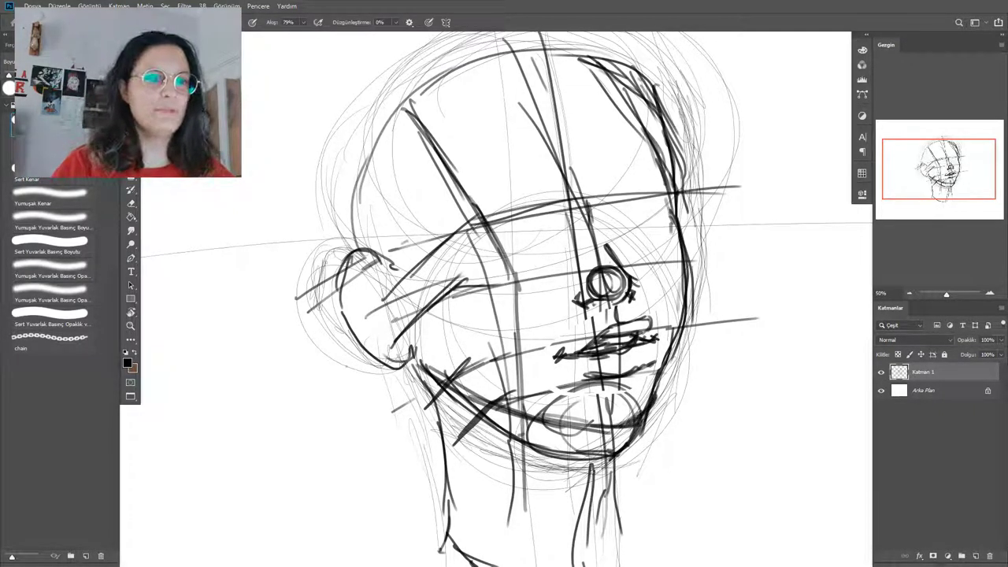
{"action": "left_click_drag", "start_coordinate": [489, 425], "coordinate": [481, 425]}
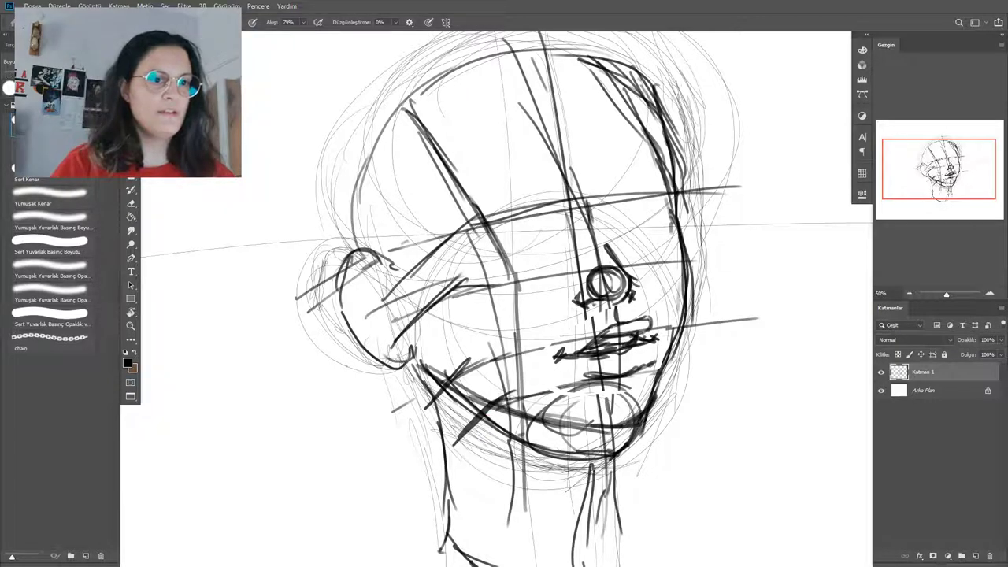
Erase the old jaw and chin outline below the new jawline with the soft round pressure-size eraser.
{"action": "key", "text": "e"}
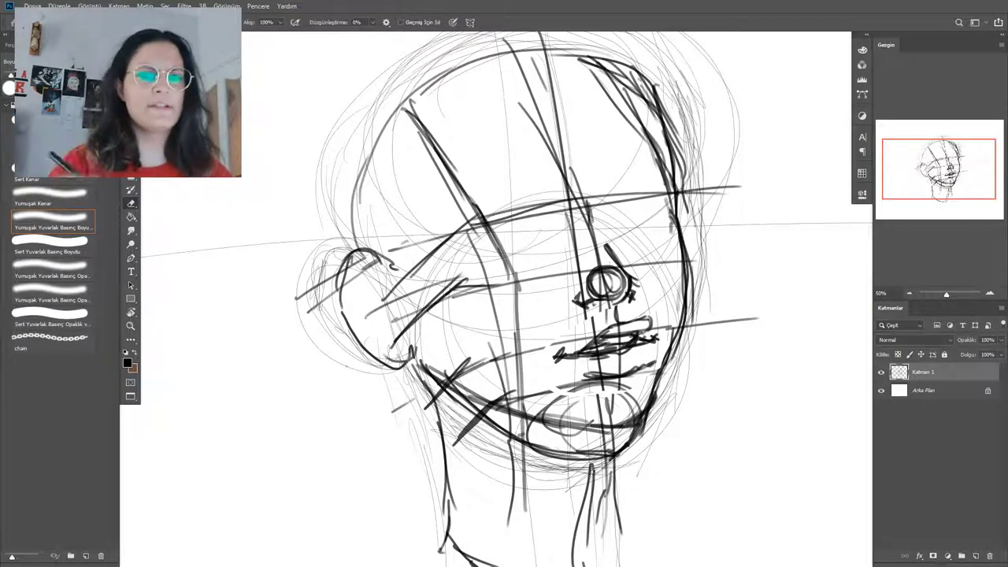
{"action": "mouse_move", "coordinate": [477, 433]}
{"action": "left_mouse_down"}
{"action": "mouse_move", "coordinate": [583, 461]}
{"action": "mouse_move", "coordinate": [602, 455]}
{"action": "mouse_move", "coordinate": [599, 463]}
{"action": "mouse_move", "coordinate": [653, 422]}
{"action": "mouse_move", "coordinate": [622, 457]}
{"action": "left_mouse_up"}
{"action": "mouse_move", "coordinate": [447, 384]}
{"action": "left_mouse_down"}
{"action": "mouse_move", "coordinate": [455, 411]}
{"action": "mouse_move", "coordinate": [477, 404]}
{"action": "mouse_move", "coordinate": [515, 417]}
{"action": "mouse_move", "coordinate": [583, 482]}
{"action": "left_mouse_up"}
{"action": "mouse_move", "coordinate": [589, 433]}
{"action": "left_mouse_down"}
{"action": "mouse_move", "coordinate": [606, 441]}
{"action": "mouse_move", "coordinate": [594, 432]}
{"action": "left_mouse_up"}
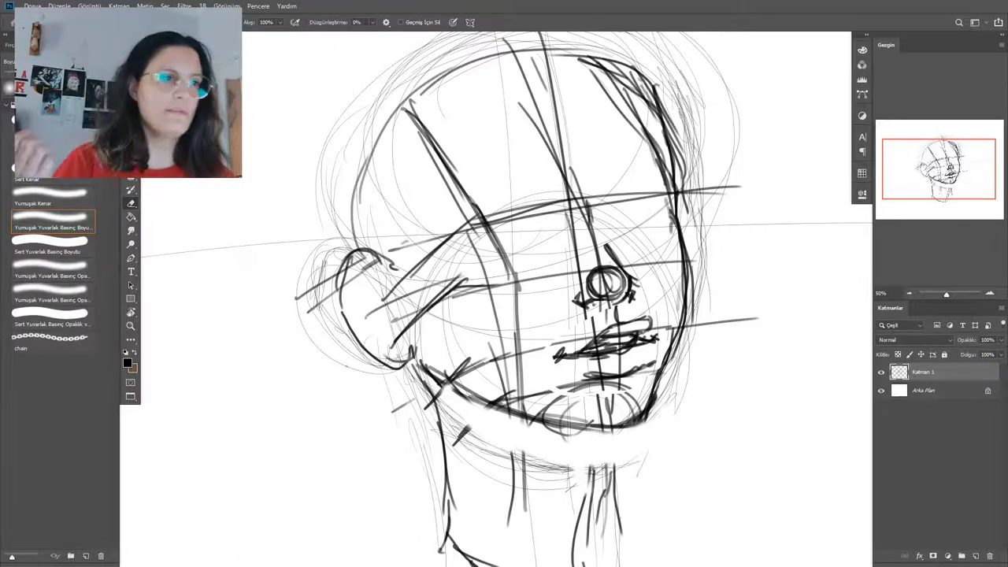
Sketch light brush strokes from under the chin down the front of the neck.
{"action": "key", "text": "b"}
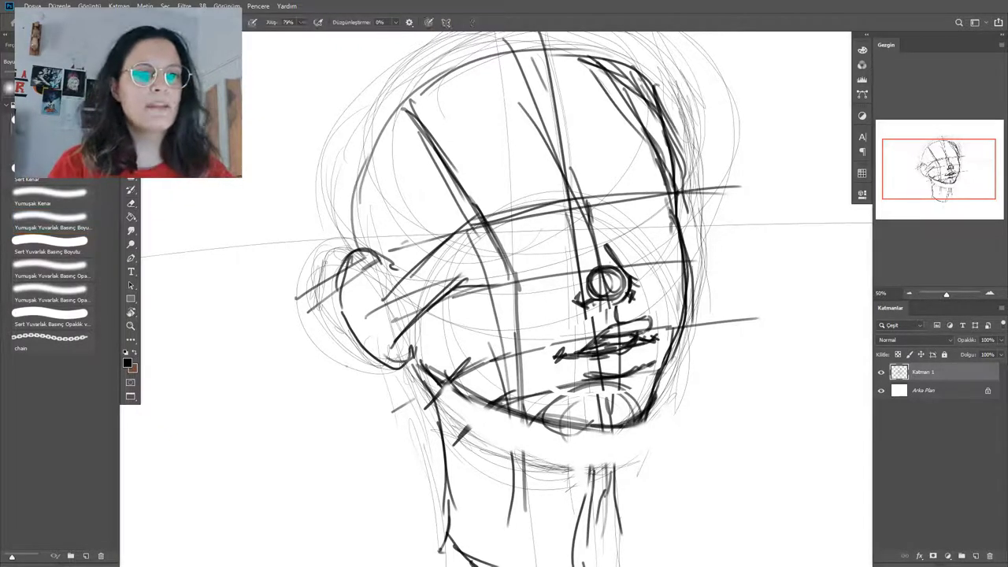
{"action": "left_click_drag", "start_coordinate": [628, 433], "coordinate": [606, 471]}
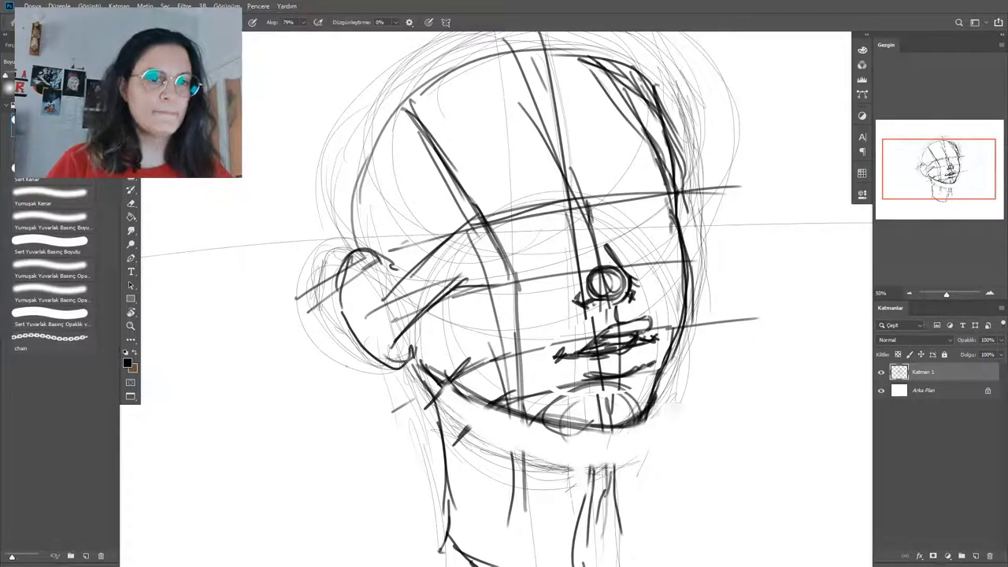
{"action": "left_click_drag", "start_coordinate": [609, 432], "coordinate": [607, 550]}
{"action": "left_click_drag", "start_coordinate": [611, 454], "coordinate": [610, 539]}
{"action": "left_click_drag", "start_coordinate": [610, 440], "coordinate": [605, 466]}
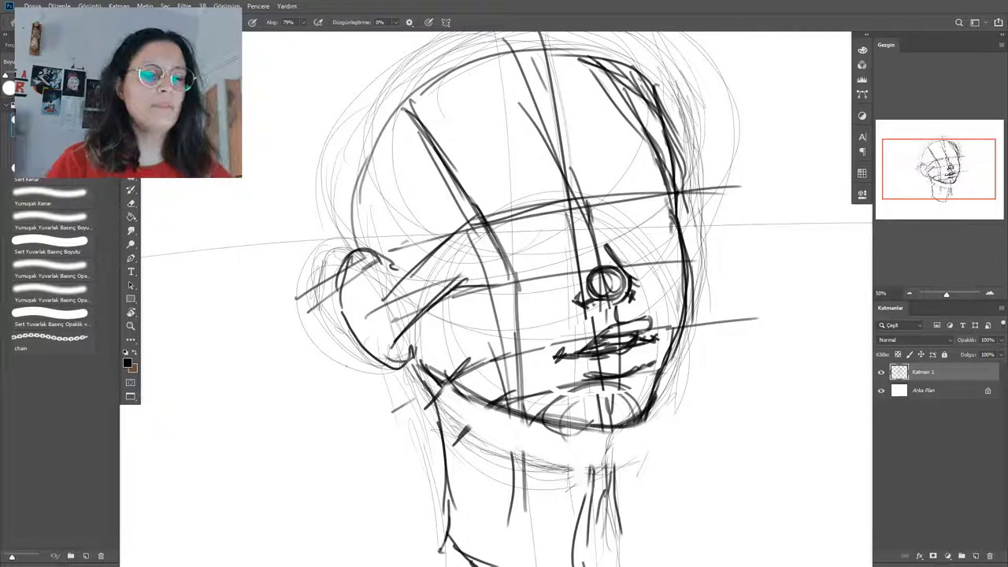
Lasso the nose, rotate it about 13 degrees counterclockwise toward the far cheek with Free Transform, and deselect it.
{"action": "key", "text": "l"}
{"action": "mouse_move", "coordinate": [614, 313]}
{"action": "left_mouse_down"}
{"action": "mouse_move", "coordinate": [552, 285]}
{"action": "mouse_move", "coordinate": [589, 316]}
{"action": "mouse_move", "coordinate": [643, 271]}
{"action": "left_mouse_up"}
{"action": "key", "text": "ctrl+t"}
{"action": "left_click_drag", "start_coordinate": [667, 320], "coordinate": [677, 304]}
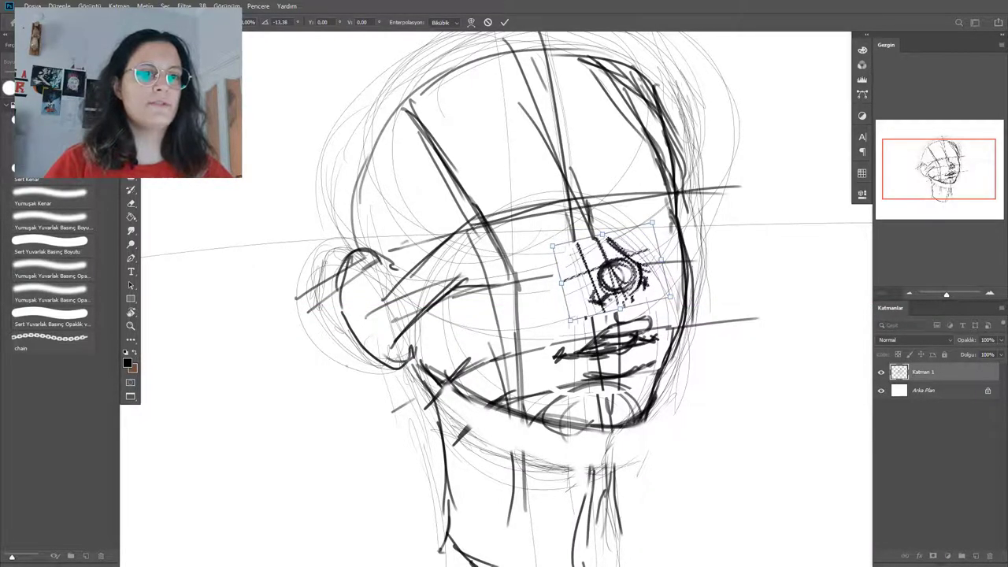
{"action": "key", "text": "Return"}
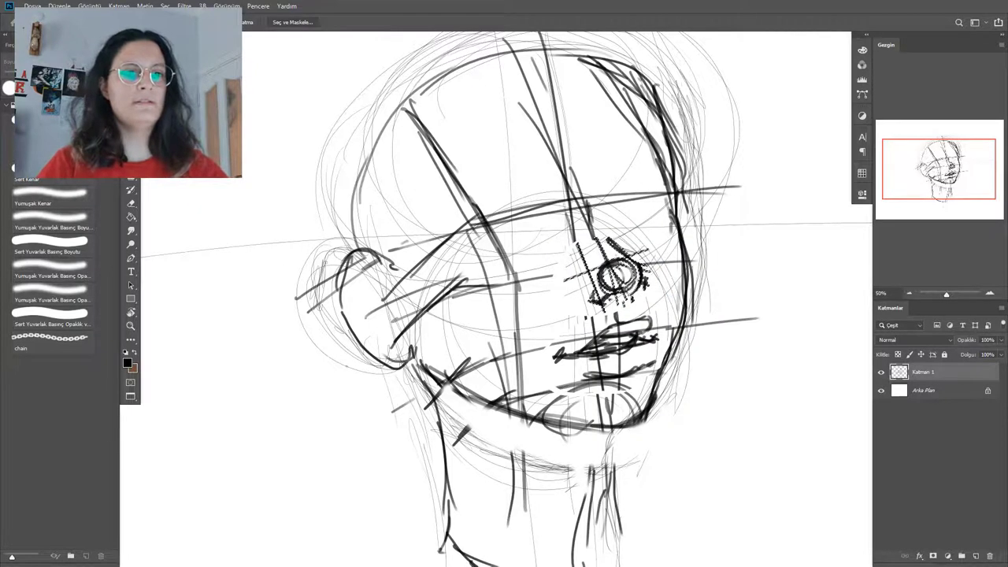
{"action": "key", "text": "ctrl+d"}
Sketch both eyebrows with the brush, arching the far one and thickening the near one along the brow line.
{"action": "key", "text": "b"}
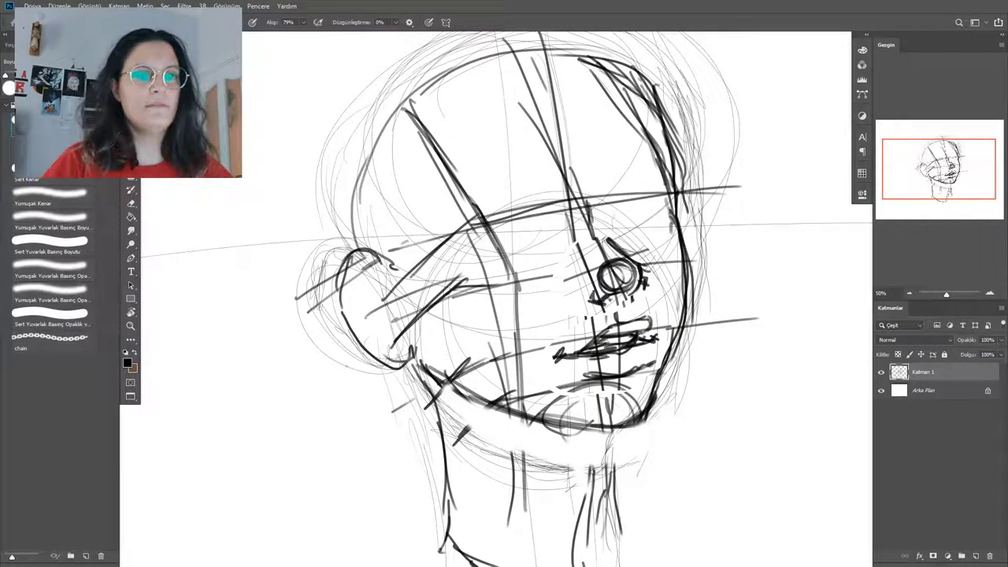
{"action": "mouse_move", "coordinate": [637, 168]}
{"action": "left_mouse_down"}
{"action": "mouse_move", "coordinate": [613, 193]}
{"action": "mouse_move", "coordinate": [622, 181]}
{"action": "left_mouse_up"}
{"action": "mouse_move", "coordinate": [493, 206]}
{"action": "left_mouse_down"}
{"action": "mouse_move", "coordinate": [557, 193]}
{"action": "mouse_move", "coordinate": [536, 194]}
{"action": "left_mouse_up"}
{"action": "mouse_move", "coordinate": [463, 236]}
{"action": "left_mouse_down"}
{"action": "mouse_move", "coordinate": [514, 199]}
{"action": "mouse_move", "coordinate": [496, 202]}
{"action": "mouse_move", "coordinate": [555, 196]}
{"action": "mouse_move", "coordinate": [496, 207]}
{"action": "left_mouse_up"}
{"action": "mouse_move", "coordinate": [561, 196]}
{"action": "left_mouse_down"}
{"action": "mouse_move", "coordinate": [507, 206]}
{"action": "mouse_move", "coordinate": [466, 228]}
{"action": "left_mouse_up"}
{"action": "left_click_drag", "start_coordinate": [539, 199], "coordinate": [475, 227]}
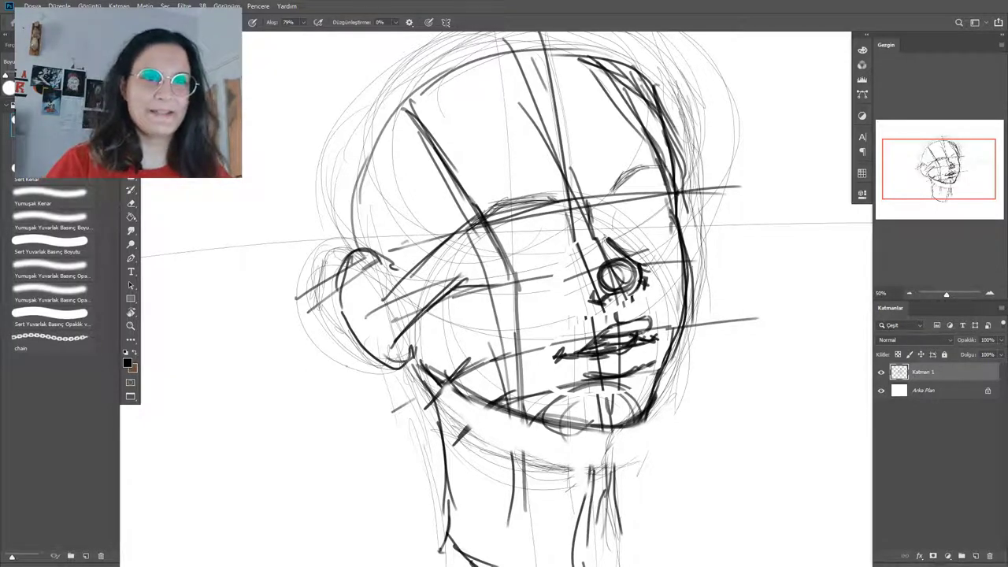
Add light strokes where the jaw meets the ear and sketch the far eye under its brow.
{"action": "left_click_drag", "start_coordinate": [433, 359], "coordinate": [494, 400]}
{"action": "mouse_move", "coordinate": [423, 362]}
{"action": "left_mouse_down"}
{"action": "mouse_move", "coordinate": [414, 349]}
{"action": "mouse_move", "coordinate": [370, 354]}
{"action": "mouse_move", "coordinate": [343, 330]}
{"action": "mouse_move", "coordinate": [342, 290]}
{"action": "left_mouse_up"}
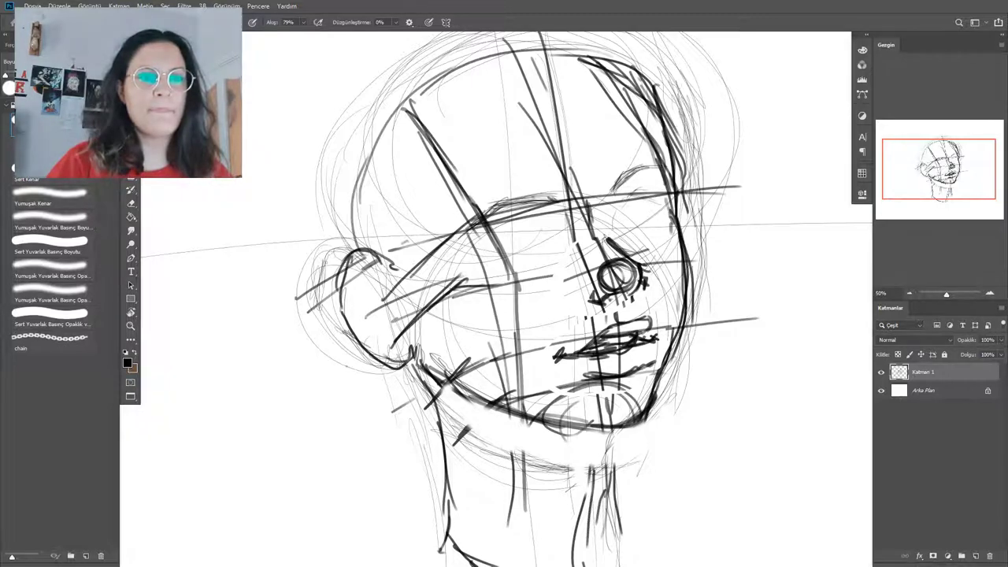
{"action": "mouse_move", "coordinate": [629, 195]}
{"action": "left_mouse_down"}
{"action": "mouse_move", "coordinate": [671, 204]}
{"action": "mouse_move", "coordinate": [650, 227]}
{"action": "mouse_move", "coordinate": [671, 211]}
{"action": "mouse_move", "coordinate": [619, 228]}
{"action": "left_mouse_up"}
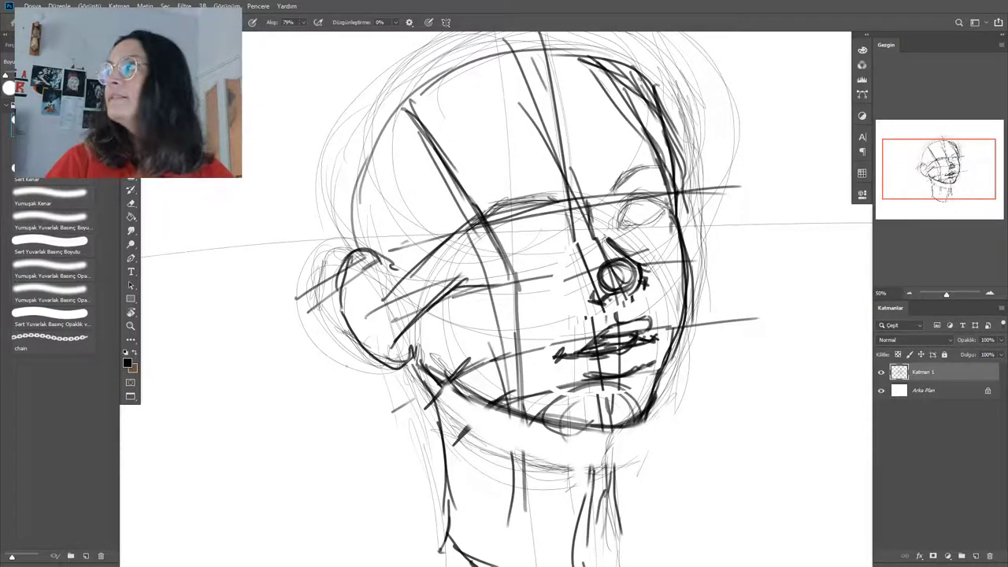
Sketch the near eye under its brow and reinforce the lid outlines of both eyes.
{"action": "left_click_drag", "start_coordinate": [505, 245], "coordinate": [536, 224]}
{"action": "left_click_drag", "start_coordinate": [501, 255], "coordinate": [536, 222]}
{"action": "mouse_move", "coordinate": [498, 243]}
{"action": "left_mouse_down"}
{"action": "mouse_move", "coordinate": [544, 222]}
{"action": "mouse_move", "coordinate": [558, 234]}
{"action": "mouse_move", "coordinate": [518, 230]}
{"action": "left_mouse_up"}
{"action": "mouse_move", "coordinate": [559, 222]}
{"action": "left_mouse_down"}
{"action": "mouse_move", "coordinate": [531, 233]}
{"action": "mouse_move", "coordinate": [543, 220]}
{"action": "left_mouse_up"}
{"action": "left_click_drag", "start_coordinate": [508, 254], "coordinate": [528, 258]}
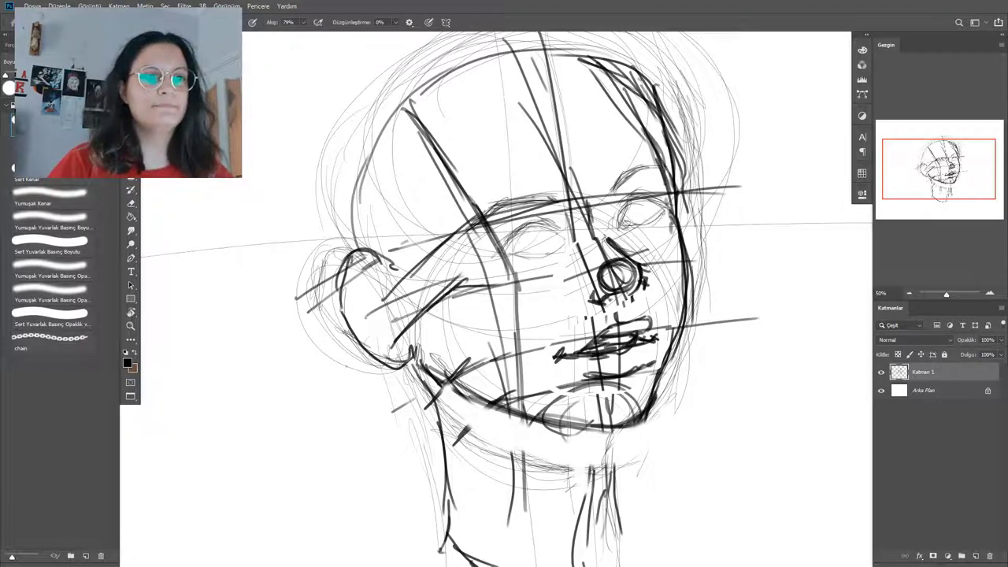
{"action": "left_click_drag", "start_coordinate": [525, 223], "coordinate": [563, 231]}
{"action": "mouse_move", "coordinate": [511, 254]}
{"action": "left_mouse_down"}
{"action": "mouse_move", "coordinate": [525, 228]}
{"action": "mouse_move", "coordinate": [565, 232]}
{"action": "mouse_move", "coordinate": [504, 256]}
{"action": "mouse_move", "coordinate": [565, 236]}
{"action": "left_mouse_up"}
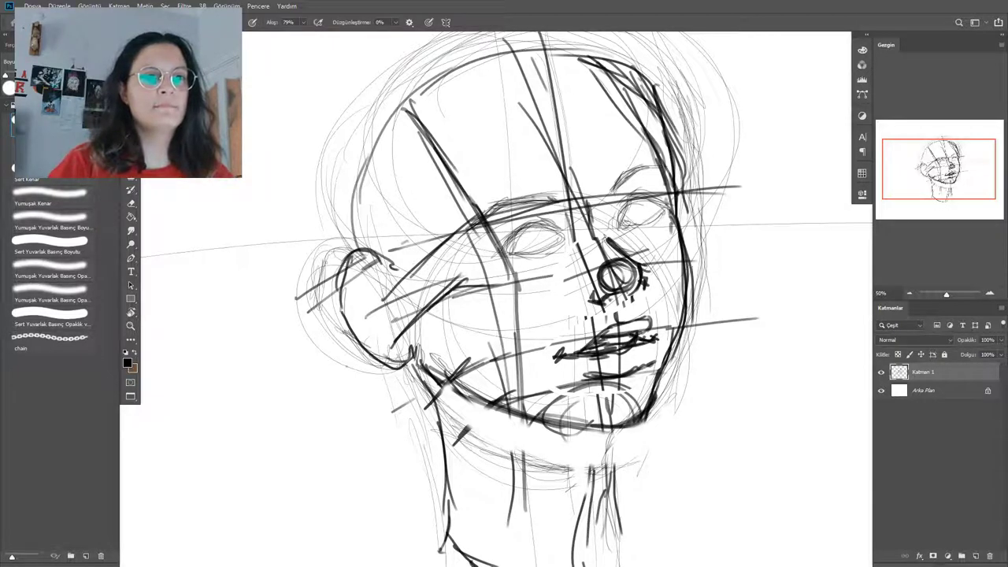
{"action": "mouse_move", "coordinate": [622, 222]}
{"action": "left_mouse_down"}
{"action": "mouse_move", "coordinate": [663, 200]}
{"action": "mouse_move", "coordinate": [669, 209]}
{"action": "left_mouse_up"}
{"action": "left_click_drag", "start_coordinate": [620, 224], "coordinate": [668, 201]}
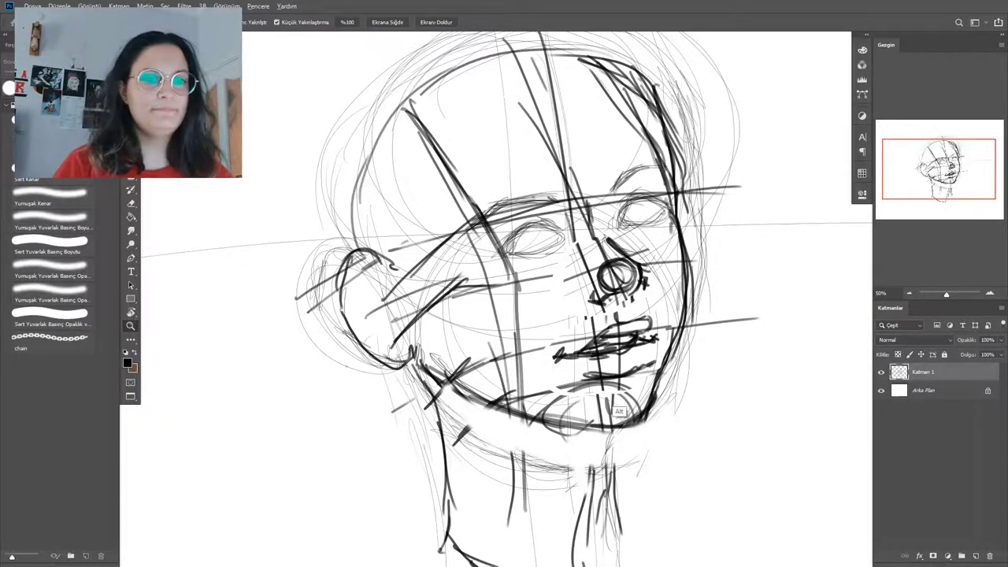
Erase the dark outline across the top of the skull and the far side of the forehead.
{"action": "left_click", "coordinate": [622, 385], "text": "alt"}
{"action": "left_click", "coordinate": [632, 414], "text": "alt"}
{"action": "left_click_drag", "start_coordinate": [632, 414], "coordinate": [585, 364]}
{"action": "left_click_drag", "start_coordinate": [532, 290], "coordinate": [554, 291]}
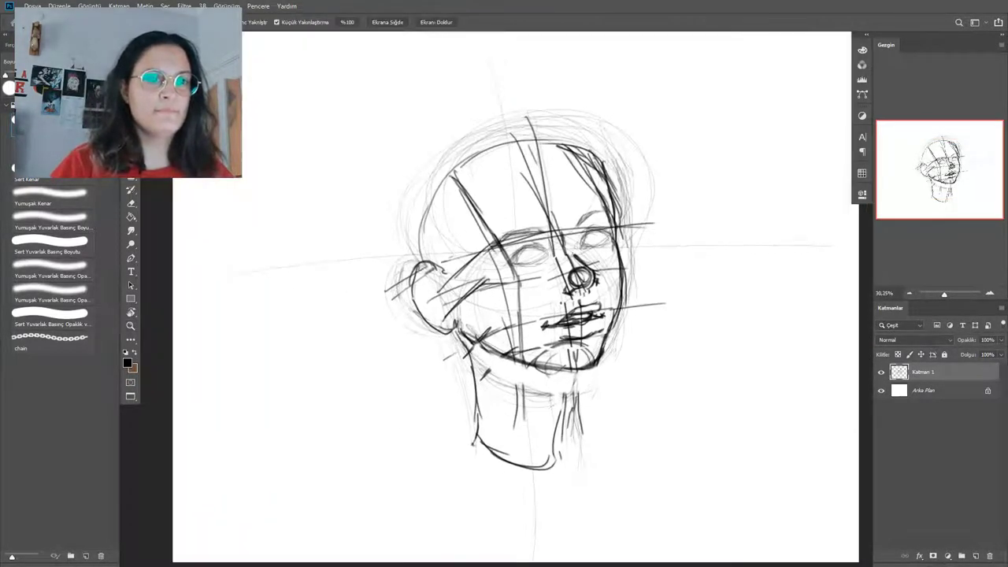
{"action": "mouse_move", "coordinate": [530, 140]}
{"action": "left_mouse_down"}
{"action": "mouse_move", "coordinate": [562, 146]}
{"action": "mouse_move", "coordinate": [608, 179]}
{"action": "left_mouse_up"}
{"action": "mouse_move", "coordinate": [616, 166]}
{"action": "left_mouse_down"}
{"action": "mouse_move", "coordinate": [608, 189]}
{"action": "mouse_move", "coordinate": [637, 220]}
{"action": "left_mouse_up"}
{"action": "mouse_move", "coordinate": [598, 150]}
{"action": "left_mouse_down"}
{"action": "mouse_move", "coordinate": [508, 142]}
{"action": "mouse_move", "coordinate": [447, 154]}
{"action": "left_mouse_up"}
{"action": "left_click", "coordinate": [52, 220]}
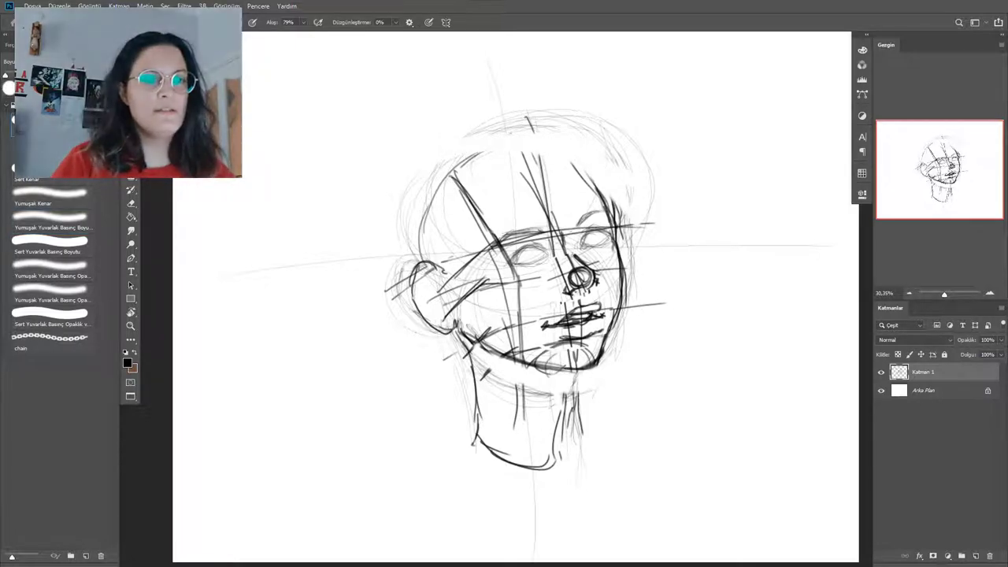
Sketch a round iris inside the near eye and another inside the far eye.
{"action": "scroll", "coordinate": [531, 231], "scroll_direction": "up", "scroll_amount": 7}
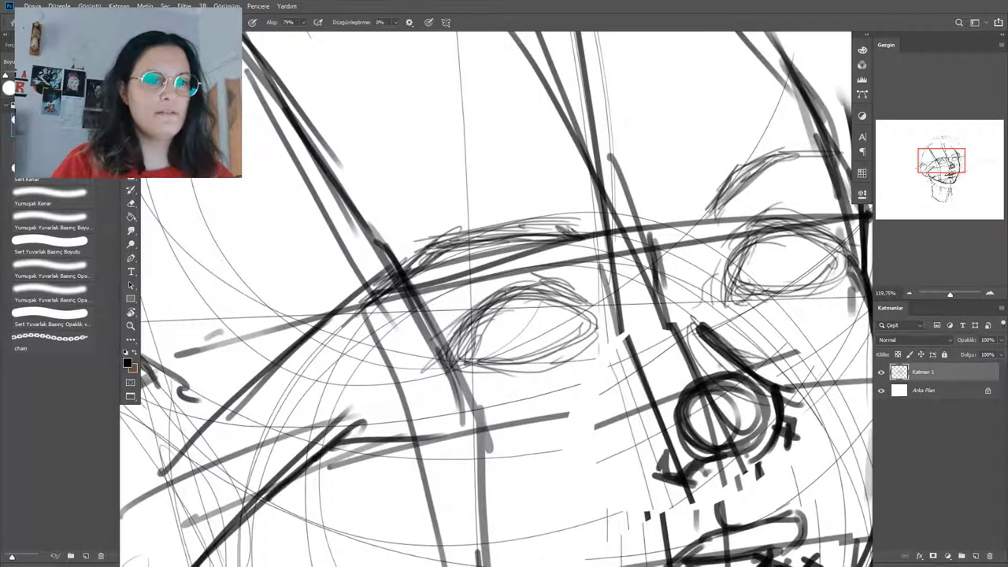
{"action": "mouse_move", "coordinate": [486, 307]}
{"action": "left_mouse_down"}
{"action": "mouse_move", "coordinate": [451, 359]}
{"action": "mouse_move", "coordinate": [508, 363]}
{"action": "mouse_move", "coordinate": [570, 344]}
{"action": "mouse_move", "coordinate": [603, 318]}
{"action": "mouse_move", "coordinate": [538, 361]}
{"action": "mouse_move", "coordinate": [508, 345]}
{"action": "mouse_move", "coordinate": [554, 307]}
{"action": "mouse_move", "coordinate": [518, 356]}
{"action": "left_mouse_up"}
{"action": "mouse_move", "coordinate": [498, 326]}
{"action": "left_mouse_down"}
{"action": "mouse_move", "coordinate": [485, 345]}
{"action": "mouse_move", "coordinate": [565, 338]}
{"action": "left_mouse_up"}
{"action": "mouse_move", "coordinate": [525, 306]}
{"action": "left_mouse_down"}
{"action": "mouse_move", "coordinate": [556, 355]}
{"action": "mouse_move", "coordinate": [500, 357]}
{"action": "left_mouse_up"}
{"action": "mouse_move", "coordinate": [488, 325]}
{"action": "left_mouse_down"}
{"action": "mouse_move", "coordinate": [527, 356]}
{"action": "mouse_move", "coordinate": [568, 323]}
{"action": "left_mouse_up"}
{"action": "mouse_move", "coordinate": [562, 301]}
{"action": "left_mouse_down"}
{"action": "mouse_move", "coordinate": [559, 343]}
{"action": "mouse_move", "coordinate": [549, 350]}
{"action": "left_mouse_up"}
{"action": "mouse_move", "coordinate": [757, 244]}
{"action": "left_mouse_down"}
{"action": "mouse_move", "coordinate": [771, 278]}
{"action": "mouse_move", "coordinate": [787, 283]}
{"action": "mouse_move", "coordinate": [761, 282]}
{"action": "left_mouse_up"}
{"action": "mouse_move", "coordinate": [808, 232]}
{"action": "left_mouse_down"}
{"action": "mouse_move", "coordinate": [792, 280]}
{"action": "mouse_move", "coordinate": [762, 278]}
{"action": "mouse_move", "coordinate": [795, 279]}
{"action": "left_mouse_up"}
{"action": "left_click_drag", "start_coordinate": [803, 269], "coordinate": [775, 282]}
{"action": "left_click_drag", "start_coordinate": [808, 233], "coordinate": [793, 274]}
Reinforce the far eye's upper and lower lids and its iris outline with short overlapping strokes.
{"action": "mouse_move", "coordinate": [805, 266]}
{"action": "left_mouse_down"}
{"action": "mouse_move", "coordinate": [801, 282]}
{"action": "mouse_move", "coordinate": [660, 213]}
{"action": "left_mouse_up"}
{"action": "left_click_drag", "start_coordinate": [620, 176], "coordinate": [583, 223]}
{"action": "left_click_drag", "start_coordinate": [619, 178], "coordinate": [583, 231]}
{"action": "left_click_drag", "start_coordinate": [618, 175], "coordinate": [672, 157]}
{"action": "left_click_drag", "start_coordinate": [657, 159], "coordinate": [705, 182]}
{"action": "mouse_move", "coordinate": [673, 164]}
{"action": "left_mouse_down"}
{"action": "mouse_move", "coordinate": [714, 188]}
{"action": "mouse_move", "coordinate": [693, 219]}
{"action": "left_mouse_up"}
{"action": "mouse_move", "coordinate": [701, 181]}
{"action": "left_mouse_down"}
{"action": "mouse_move", "coordinate": [689, 213]}
{"action": "mouse_move", "coordinate": [655, 230]}
{"action": "left_mouse_up"}
{"action": "left_click_drag", "start_coordinate": [691, 210], "coordinate": [639, 234]}
{"action": "mouse_move", "coordinate": [622, 180]}
{"action": "left_mouse_down"}
{"action": "mouse_move", "coordinate": [682, 189]}
{"action": "mouse_move", "coordinate": [662, 219]}
{"action": "left_mouse_up"}
{"action": "left_click_drag", "start_coordinate": [676, 181], "coordinate": [669, 218]}
{"action": "left_click_drag", "start_coordinate": [618, 192], "coordinate": [645, 173]}
{"action": "mouse_move", "coordinate": [616, 192]}
{"action": "left_mouse_down"}
{"action": "mouse_move", "coordinate": [661, 161]}
{"action": "mouse_move", "coordinate": [634, 155]}
{"action": "left_mouse_up"}
{"action": "mouse_move", "coordinate": [610, 172]}
{"action": "left_mouse_down"}
{"action": "mouse_move", "coordinate": [646, 147]}
{"action": "mouse_move", "coordinate": [679, 147]}
{"action": "left_mouse_up"}
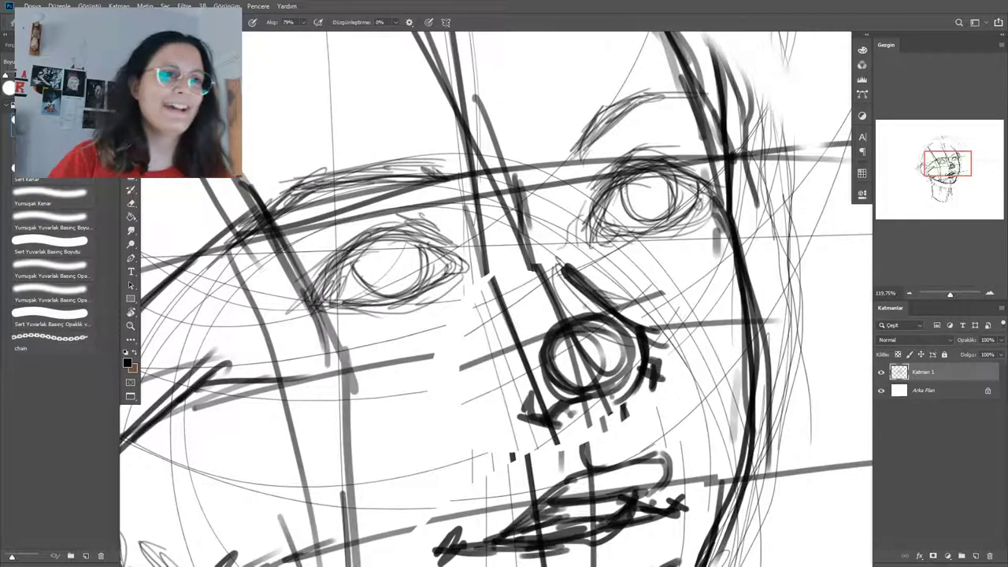
Build up the near eye's upper lid crease and add light strokes along its lower lid.
{"action": "left_click_drag", "start_coordinate": [463, 236], "coordinate": [409, 211]}
{"action": "mouse_move", "coordinate": [433, 219]}
{"action": "left_mouse_down"}
{"action": "mouse_move", "coordinate": [370, 207]}
{"action": "mouse_move", "coordinate": [336, 237]}
{"action": "left_mouse_up"}
{"action": "left_click_drag", "start_coordinate": [367, 219], "coordinate": [327, 254]}
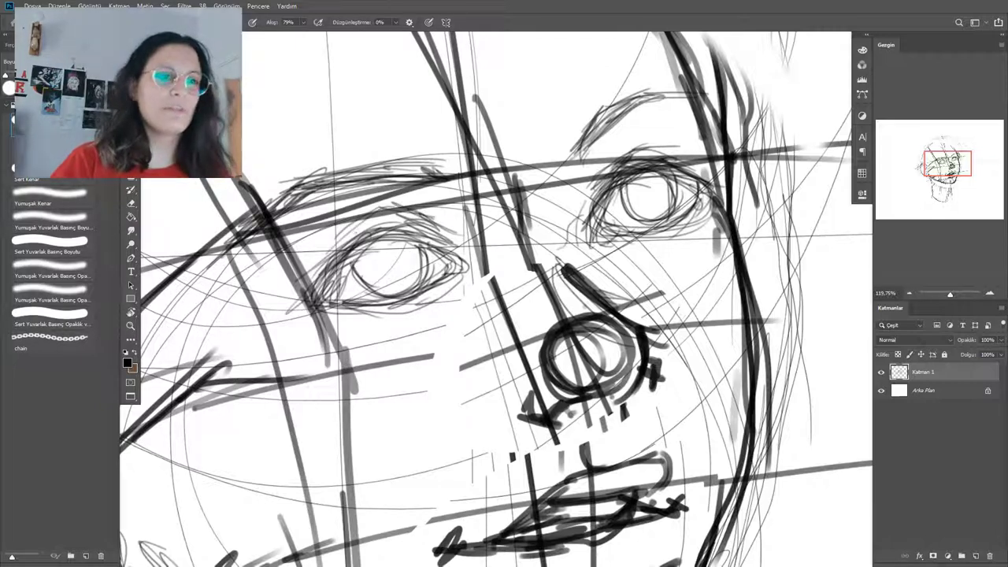
{"action": "left_click_drag", "start_coordinate": [453, 270], "coordinate": [421, 285]}
{"action": "mouse_move", "coordinate": [445, 273]}
{"action": "left_mouse_down"}
{"action": "mouse_move", "coordinate": [393, 301]}
{"action": "mouse_move", "coordinate": [348, 301]}
{"action": "left_mouse_up"}
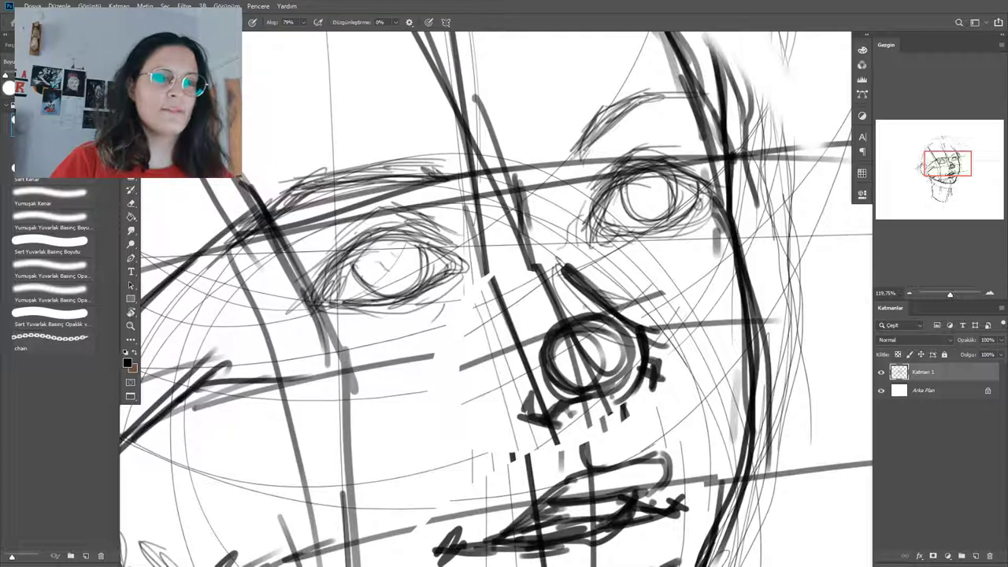
Draw small round pupils inside the irises of both eyes and touch up the far iris edge.
{"action": "left_click_drag", "start_coordinate": [398, 252], "coordinate": [377, 272]}
{"action": "mouse_move", "coordinate": [386, 250]}
{"action": "left_mouse_down"}
{"action": "mouse_move", "coordinate": [376, 264]}
{"action": "mouse_move", "coordinate": [392, 274]}
{"action": "mouse_move", "coordinate": [381, 271]}
{"action": "left_mouse_up"}
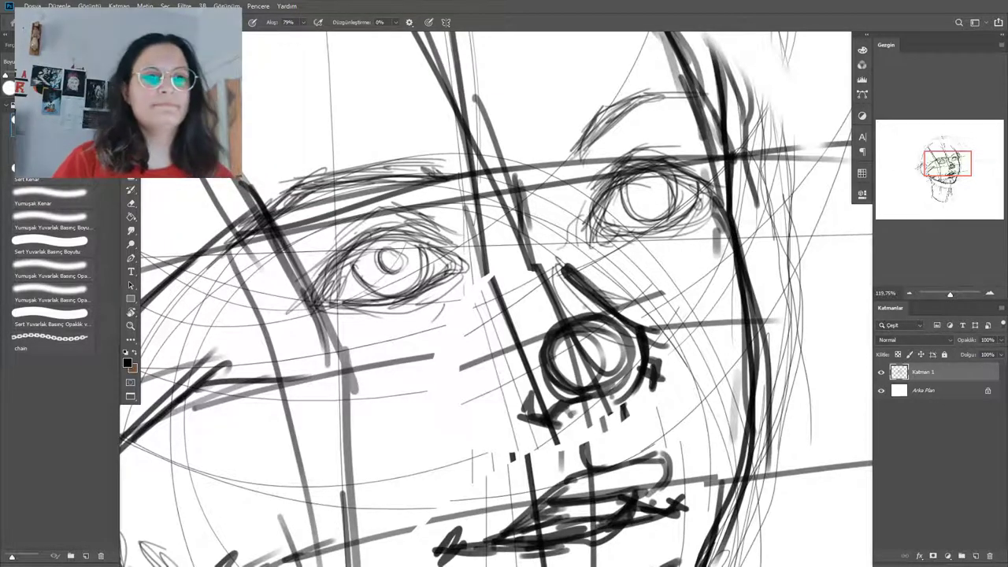
{"action": "left_click_drag", "start_coordinate": [644, 187], "coordinate": [674, 208]}
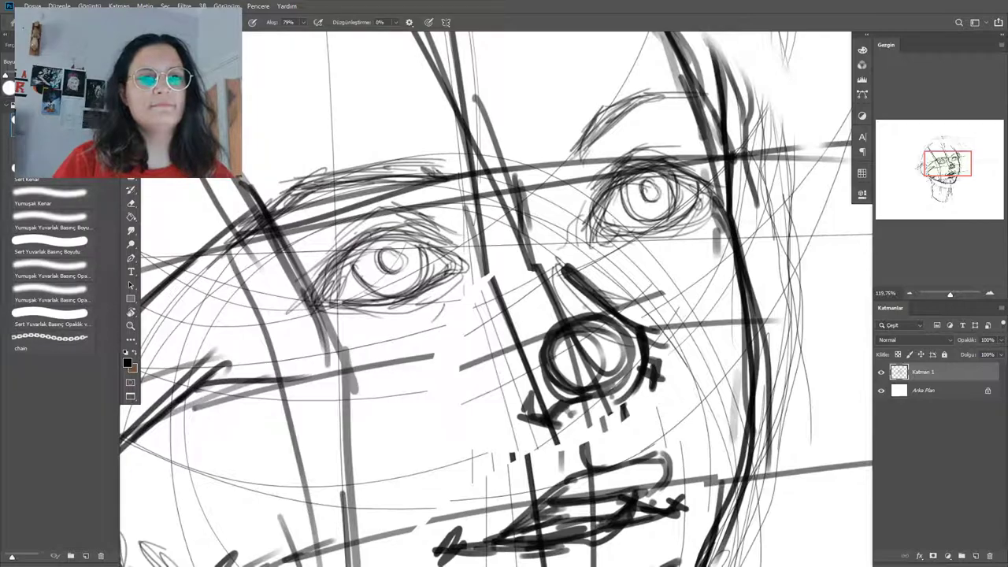
{"action": "left_click_drag", "start_coordinate": [675, 172], "coordinate": [678, 213]}
Select the far eye with a freehand lasso, enlarge it slightly with Free Transform and shift it toward the nose.
{"action": "key", "text": "z"}
{"action": "left_click", "coordinate": [611, 289], "text": "alt"}
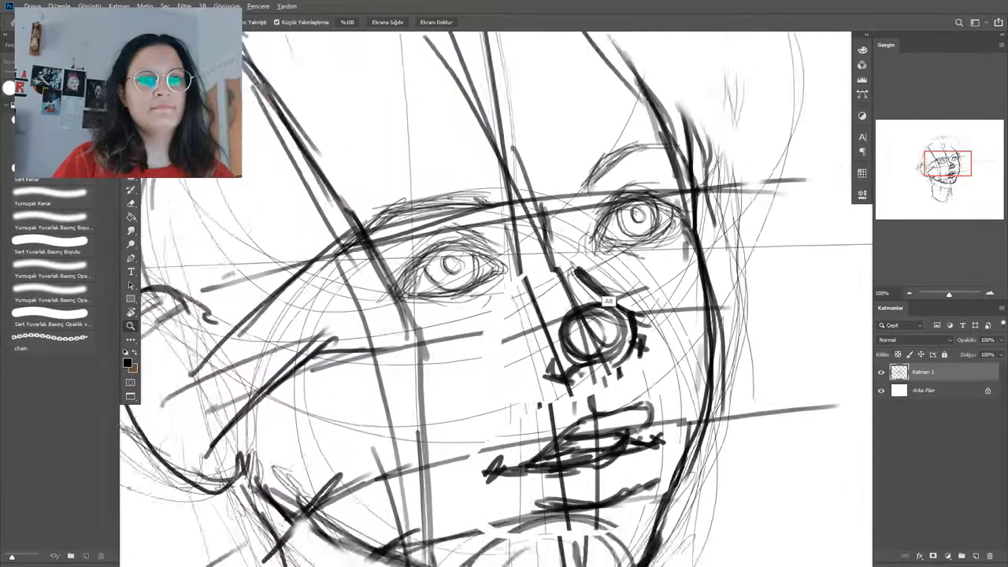
{"action": "left_click", "coordinate": [606, 289], "text": "alt"}
{"action": "left_click", "coordinate": [607, 291], "text": "alt"}
{"action": "left_click", "coordinate": [640, 307]}
{"action": "left_click", "coordinate": [640, 307]}
{"action": "key", "text": "b"}
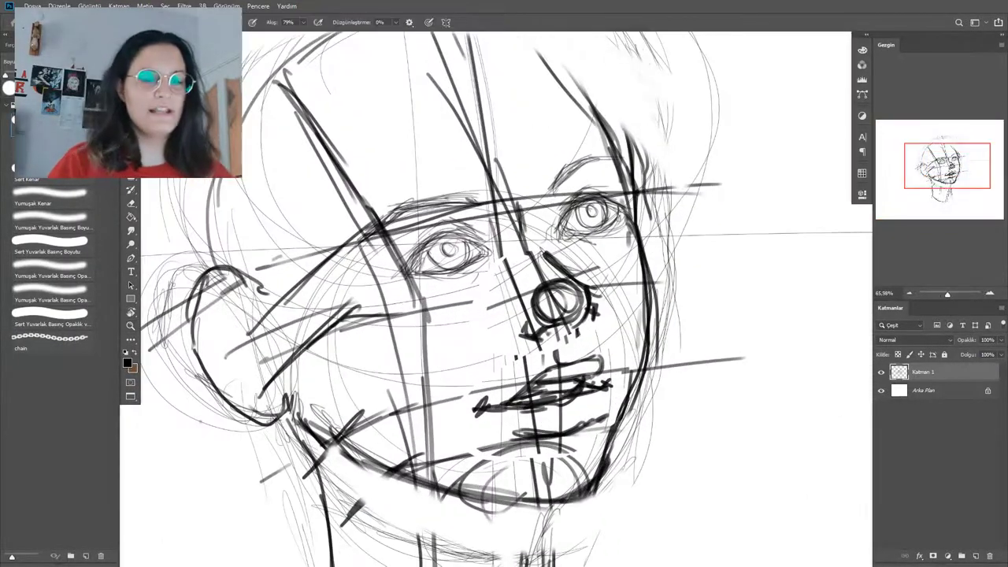
{"action": "key", "text": "l"}
{"action": "mouse_move", "coordinate": [575, 242]}
{"action": "left_mouse_down"}
{"action": "mouse_move", "coordinate": [622, 235]}
{"action": "mouse_move", "coordinate": [608, 195]}
{"action": "mouse_move", "coordinate": [590, 231]}
{"action": "mouse_move", "coordinate": [606, 243]}
{"action": "left_mouse_up"}
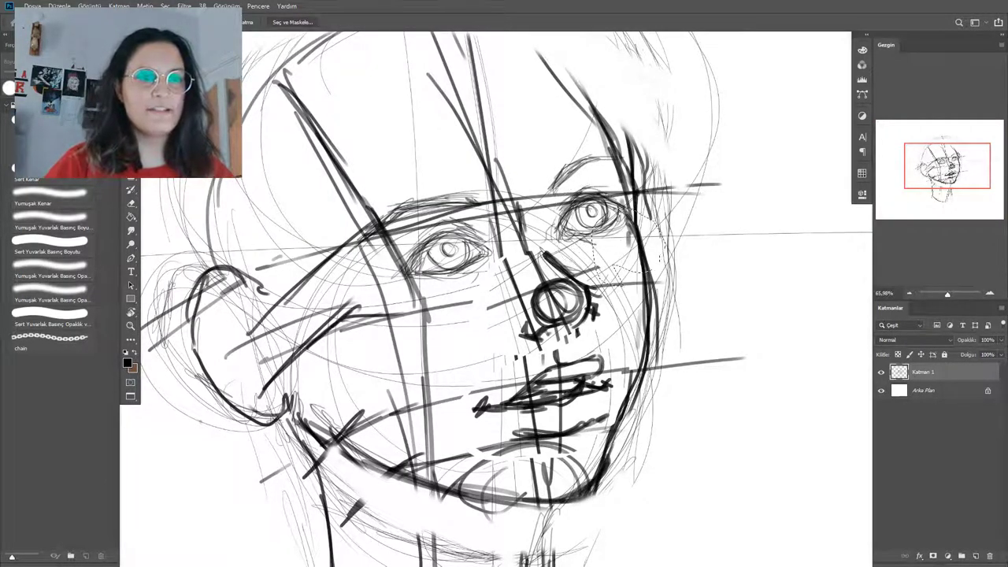
{"action": "key", "text": "ctrl+z"}
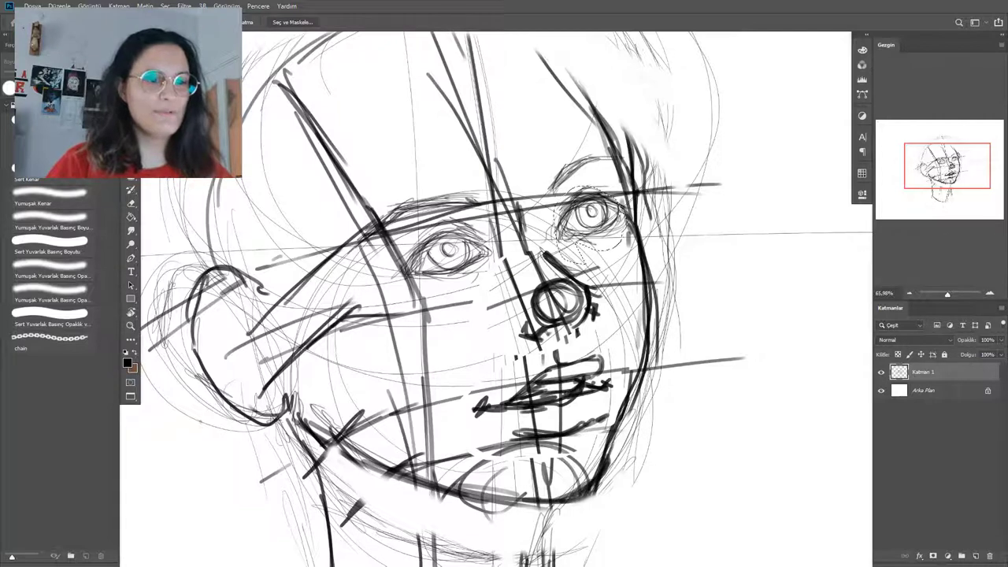
{"action": "mouse_move", "coordinate": [567, 231]}
{"action": "left_mouse_down"}
{"action": "mouse_move", "coordinate": [562, 223]}
{"action": "mouse_move", "coordinate": [568, 230]}
{"action": "left_mouse_up"}
{"action": "key", "text": "ctrl+t"}
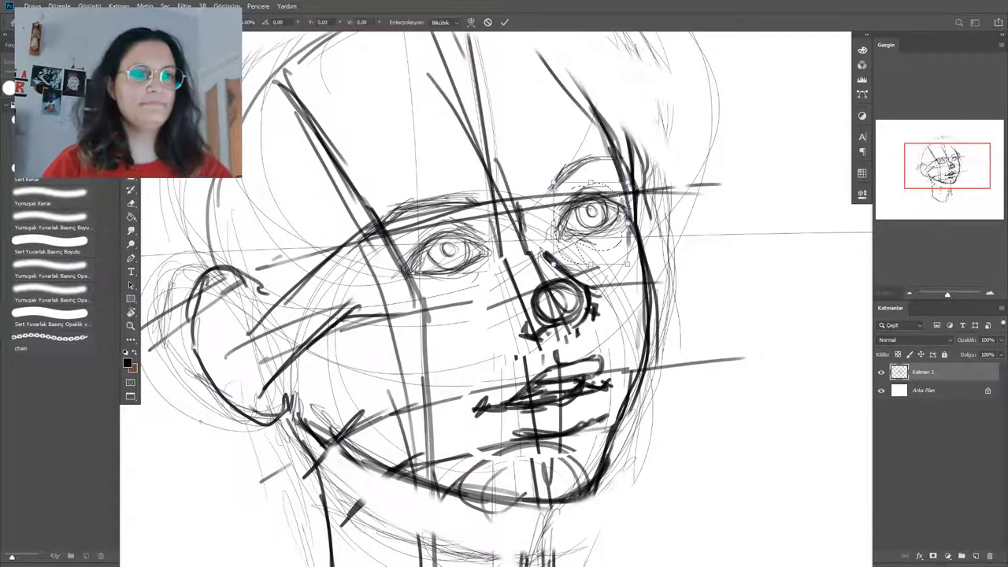
{"action": "mouse_move", "coordinate": [627, 264]}
{"action": "left_mouse_down"}
{"action": "mouse_move", "coordinate": [640, 271]}
{"action": "mouse_move", "coordinate": [629, 267]}
{"action": "left_mouse_up"}
{"action": "left_click_drag", "start_coordinate": [598, 224], "coordinate": [589, 229]}
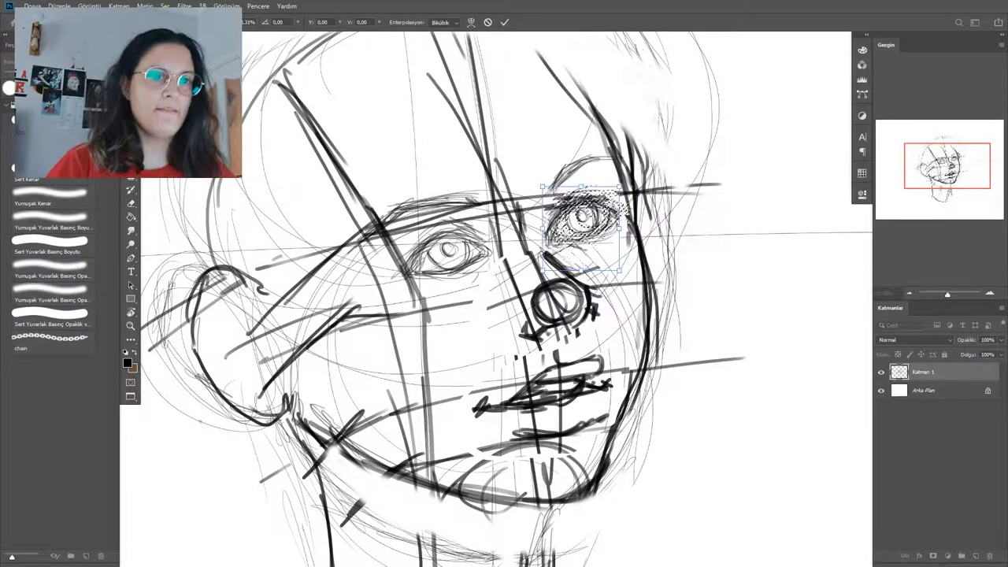
{"action": "key", "text": "Return"}
{"action": "key", "text": "b"}
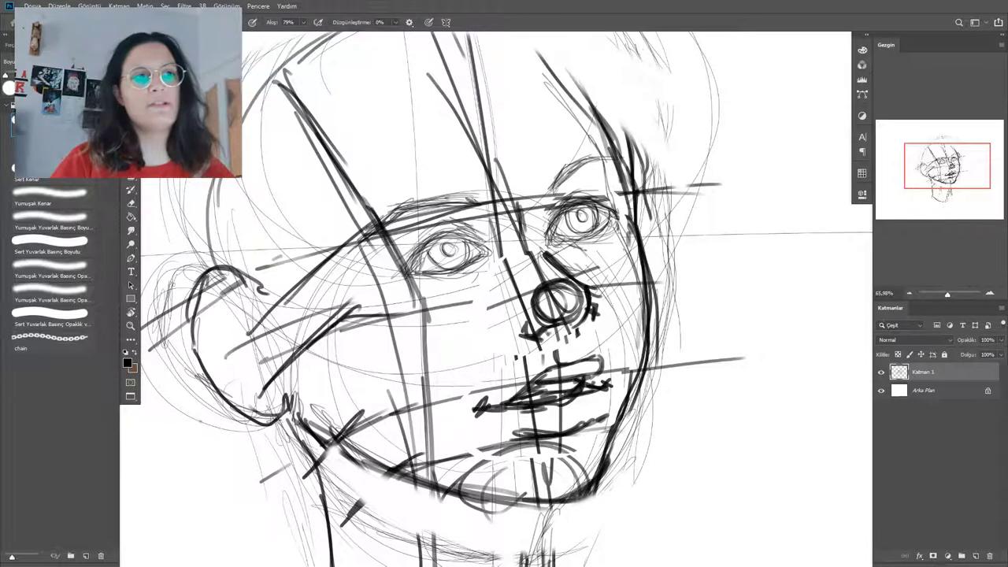
Erase the stray construction lines and the heavy contour along the far side of the face.
{"action": "mouse_move", "coordinate": [632, 132]}
{"action": "left_mouse_down"}
{"action": "mouse_move", "coordinate": [653, 217]}
{"action": "mouse_move", "coordinate": [633, 211]}
{"action": "left_mouse_up"}
{"action": "mouse_move", "coordinate": [631, 154]}
{"action": "left_mouse_down"}
{"action": "mouse_move", "coordinate": [668, 303]}
{"action": "mouse_move", "coordinate": [663, 382]}
{"action": "mouse_move", "coordinate": [658, 330]}
{"action": "left_mouse_up"}
{"action": "left_click_drag", "start_coordinate": [659, 283], "coordinate": [655, 447]}
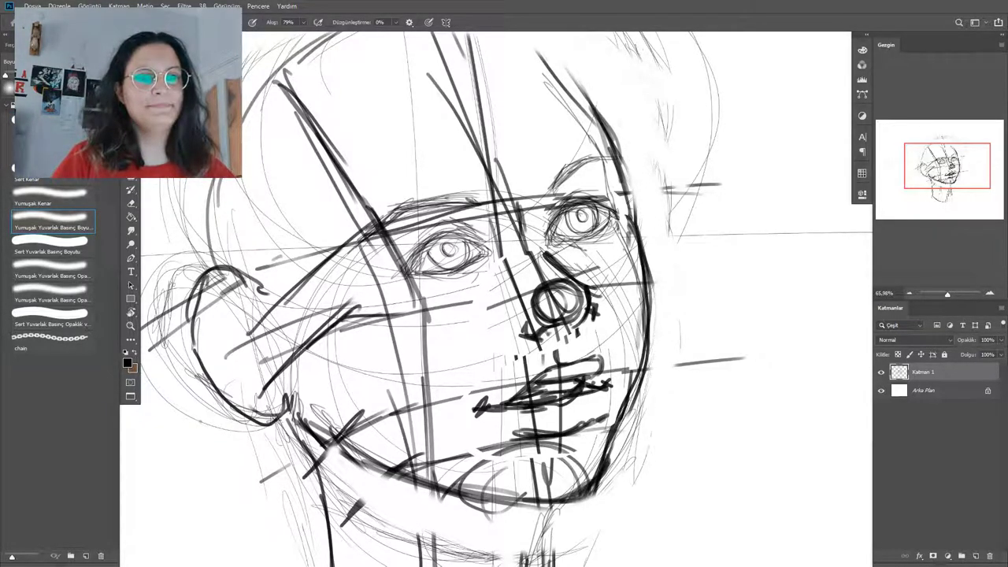
{"action": "mouse_move", "coordinate": [637, 214]}
{"action": "left_mouse_down"}
{"action": "mouse_move", "coordinate": [652, 315]}
{"action": "mouse_move", "coordinate": [634, 468]}
{"action": "mouse_move", "coordinate": [630, 417]}
{"action": "left_mouse_up"}
Redraw the far cheek contour from the eye down to the jaw with thin strokes closer to the features.
{"action": "key", "text": "b"}
{"action": "left_click_drag", "start_coordinate": [618, 227], "coordinate": [630, 323]}
{"action": "left_click_drag", "start_coordinate": [619, 246], "coordinate": [630, 355]}
{"action": "mouse_move", "coordinate": [622, 295]}
{"action": "left_mouse_down"}
{"action": "mouse_move", "coordinate": [628, 381]}
{"action": "mouse_move", "coordinate": [604, 444]}
{"action": "mouse_move", "coordinate": [606, 430]}
{"action": "left_mouse_up"}
{"action": "mouse_move", "coordinate": [631, 370]}
{"action": "left_mouse_down"}
{"action": "mouse_move", "coordinate": [614, 422]}
{"action": "mouse_move", "coordinate": [619, 403]}
{"action": "left_mouse_up"}
{"action": "left_click_drag", "start_coordinate": [636, 354], "coordinate": [623, 393]}
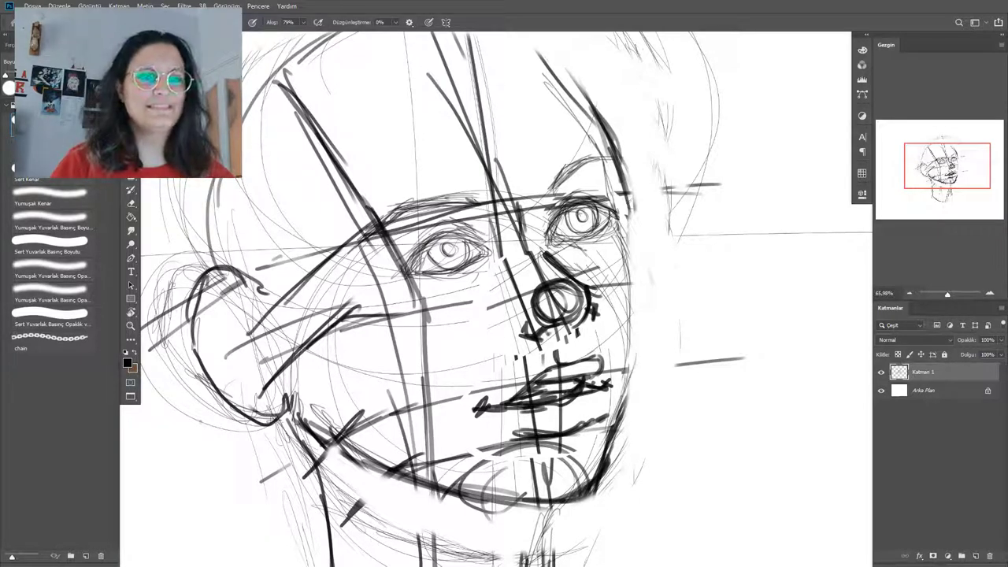
Add light strokes at the far eye's outer corner, under the far brow and at the inner end of the near brow.
{"action": "left_click_drag", "start_coordinate": [615, 209], "coordinate": [605, 225]}
{"action": "mouse_move", "coordinate": [611, 184]}
{"action": "left_mouse_down"}
{"action": "mouse_move", "coordinate": [603, 223]}
{"action": "mouse_move", "coordinate": [602, 157]}
{"action": "mouse_move", "coordinate": [543, 203]}
{"action": "mouse_move", "coordinate": [555, 184]}
{"action": "left_mouse_up"}
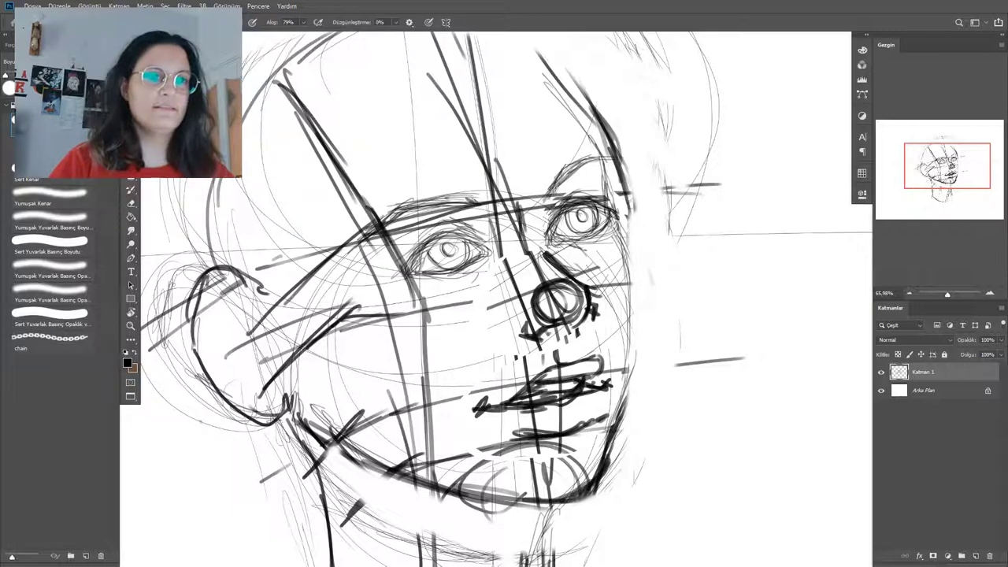
{"action": "left_click_drag", "start_coordinate": [490, 205], "coordinate": [458, 197]}
{"action": "left_click_drag", "start_coordinate": [487, 204], "coordinate": [456, 197]}
{"action": "left_click_drag", "start_coordinate": [486, 210], "coordinate": [445, 202]}
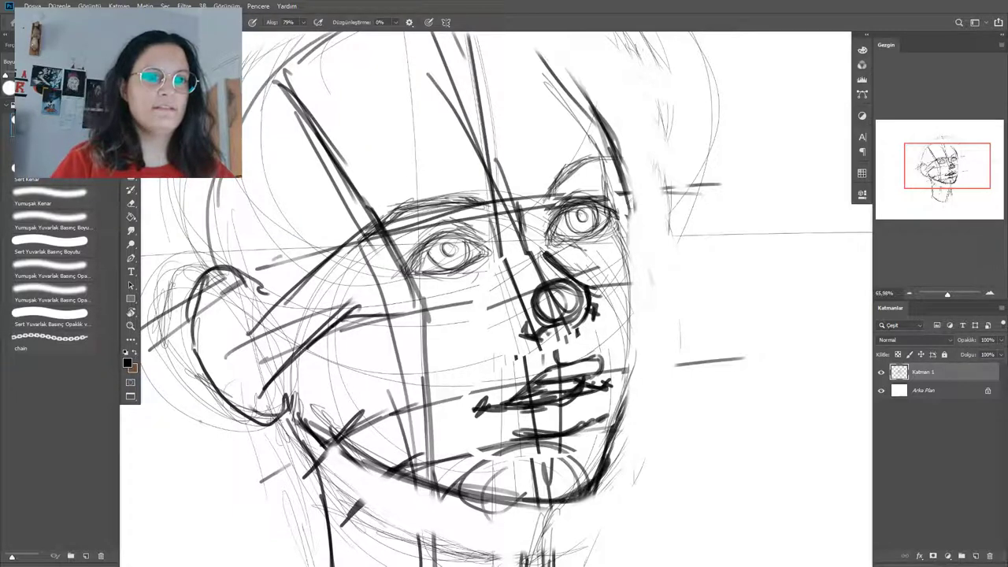
Sketch light hair guidelines across the forehead and a rounded bun behind the ear and neck.
{"action": "key", "text": "z"}
{"action": "left_click", "coordinate": [634, 265], "text": "alt"}
{"action": "left_click", "coordinate": [636, 269], "text": "alt"}
{"action": "left_click", "coordinate": [639, 278], "text": "alt"}
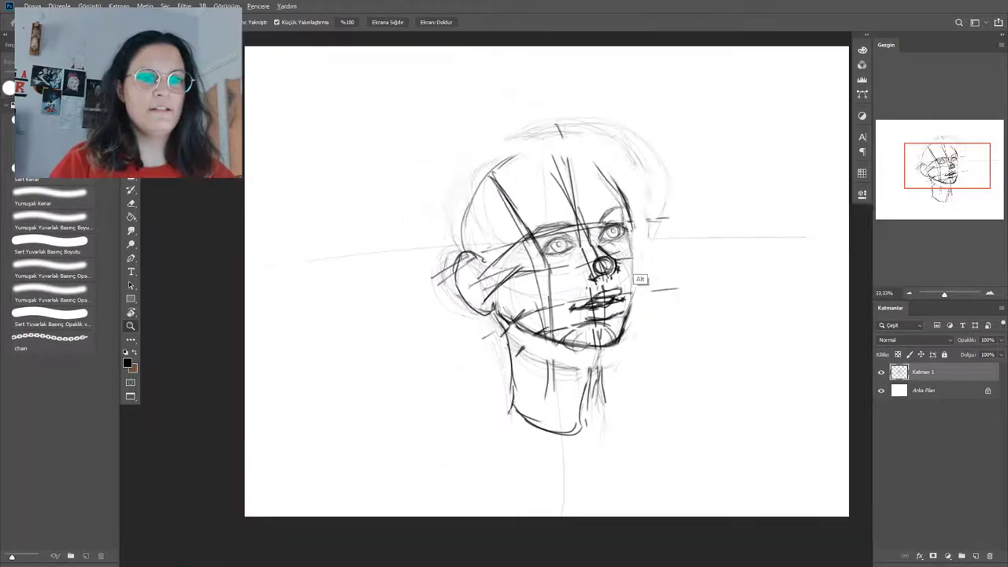
{"action": "left_click", "coordinate": [639, 279], "text": "alt"}
{"action": "mouse_move", "coordinate": [607, 299]}
{"action": "left_mouse_down"}
{"action": "mouse_move", "coordinate": [654, 299]}
{"action": "mouse_move", "coordinate": [641, 299]}
{"action": "left_mouse_up"}
{"action": "key", "text": "b"}
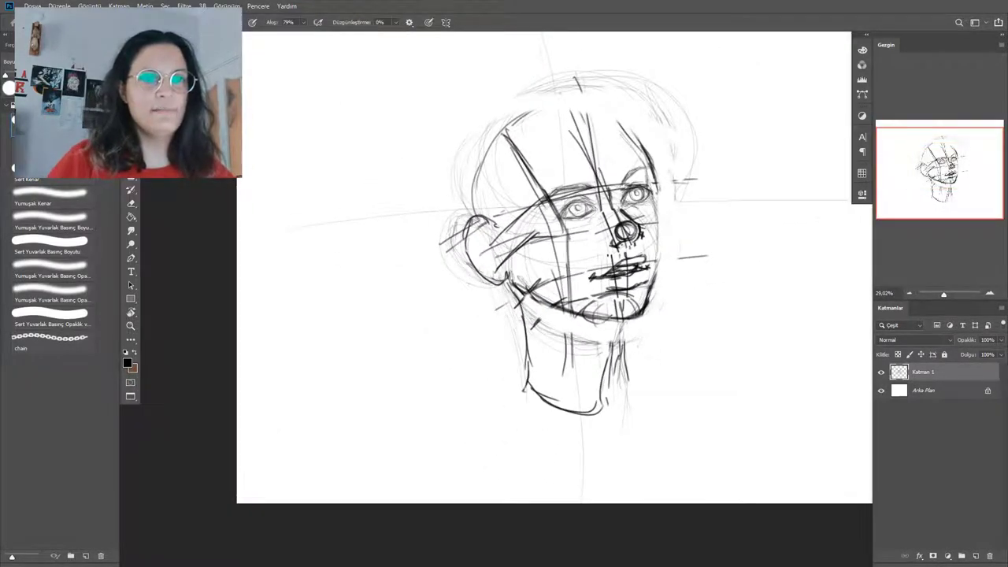
{"action": "left_click_drag", "start_coordinate": [593, 113], "coordinate": [593, 178]}
{"action": "left_click_drag", "start_coordinate": [467, 264], "coordinate": [448, 368]}
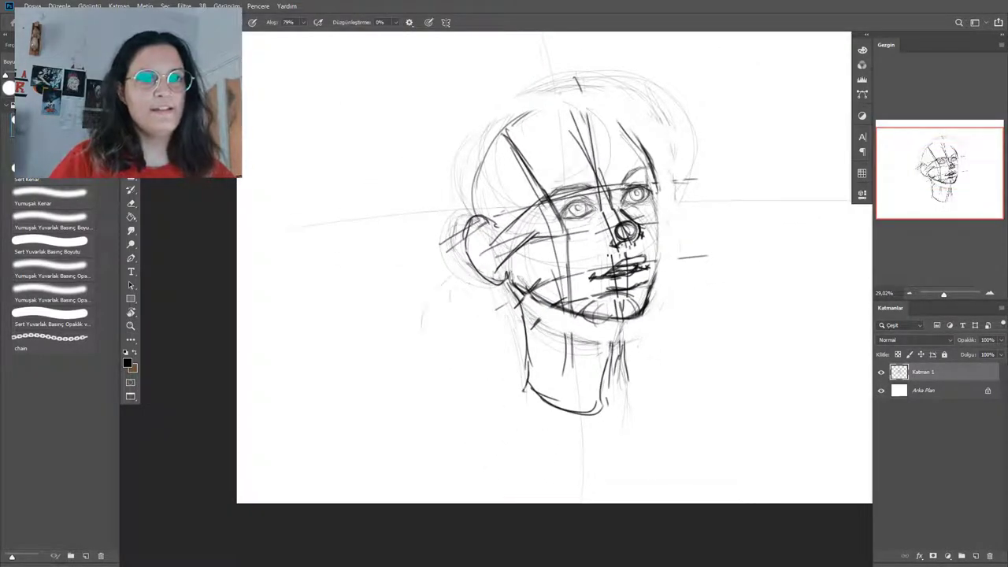
{"action": "mouse_move", "coordinate": [451, 289]}
{"action": "left_mouse_down"}
{"action": "mouse_move", "coordinate": [519, 318]}
{"action": "mouse_move", "coordinate": [465, 312]}
{"action": "left_mouse_up"}
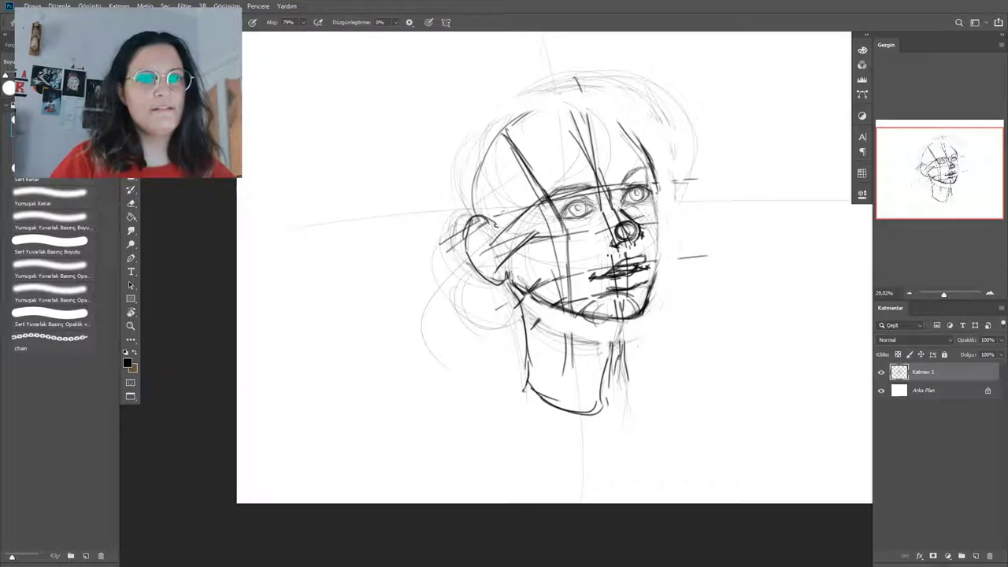
Add a new layer above the sketch and lower the Katman 1 layer's opacity to 47%.
{"action": "left_click", "coordinate": [975, 556]}
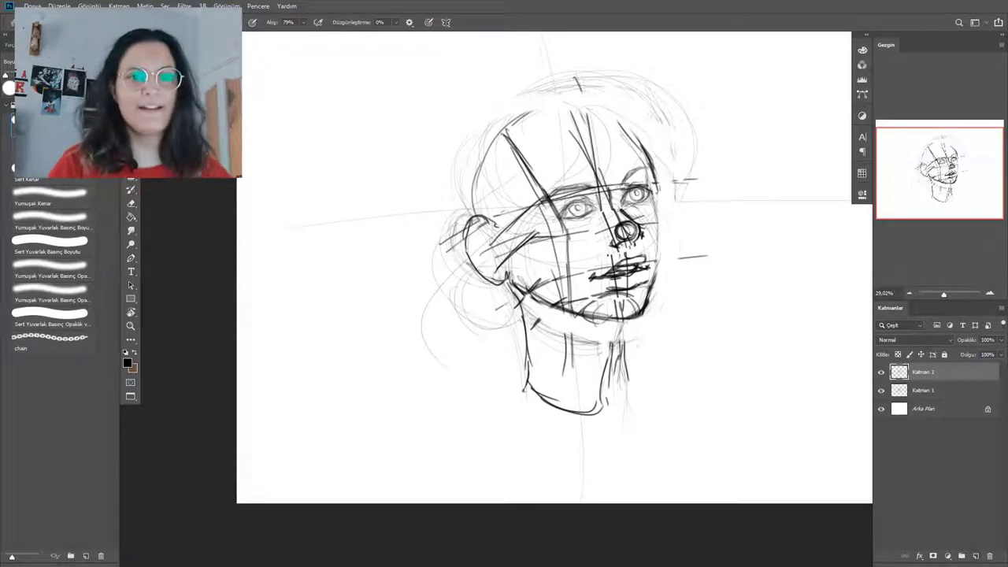
{"action": "left_click", "coordinate": [924, 391]}
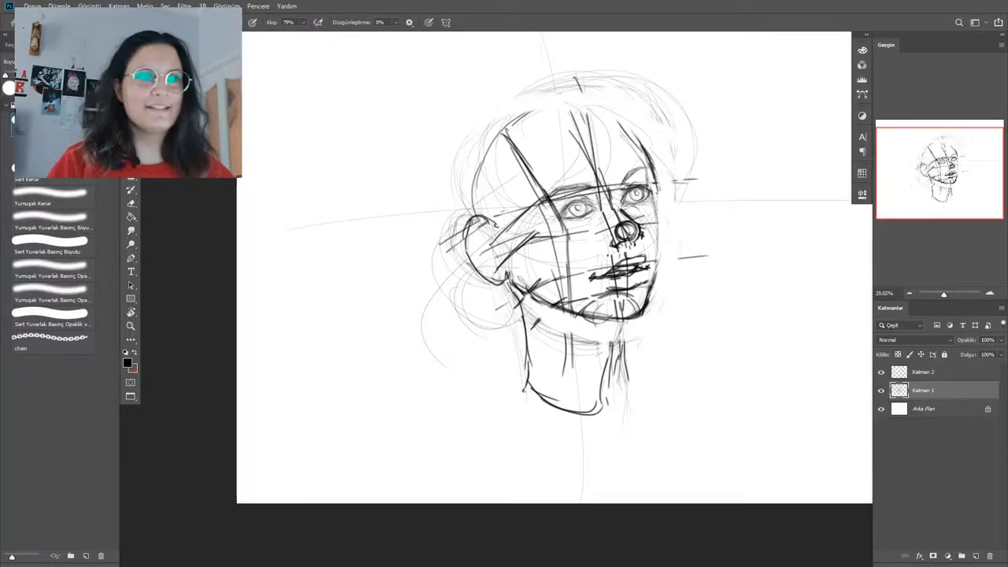
{"action": "mouse_move", "coordinate": [639, 200]}
{"action": "left_mouse_down"}
{"action": "mouse_move", "coordinate": [713, 200]}
{"action": "mouse_move", "coordinate": [649, 200]}
{"action": "left_mouse_up"}
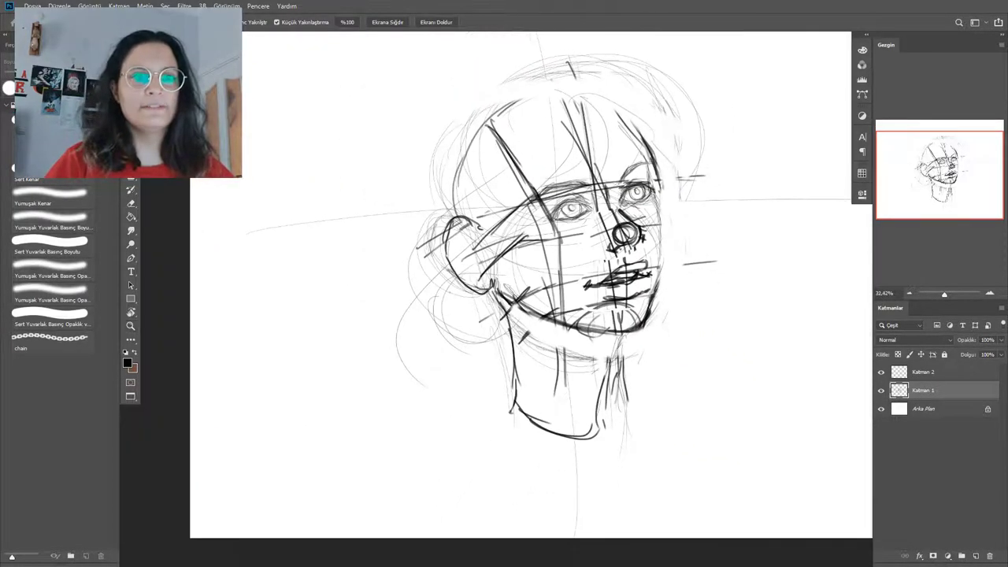
{"action": "left_click", "coordinate": [923, 372]}
{"action": "key", "text": "alt+bracketleft"}
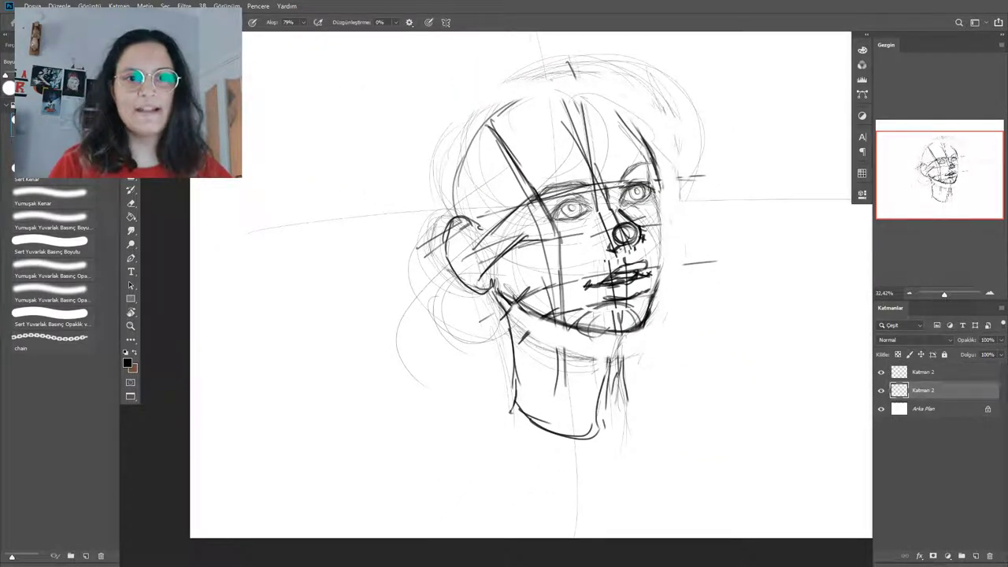
{"action": "left_click_drag", "start_coordinate": [966, 340], "coordinate": [938, 339]}
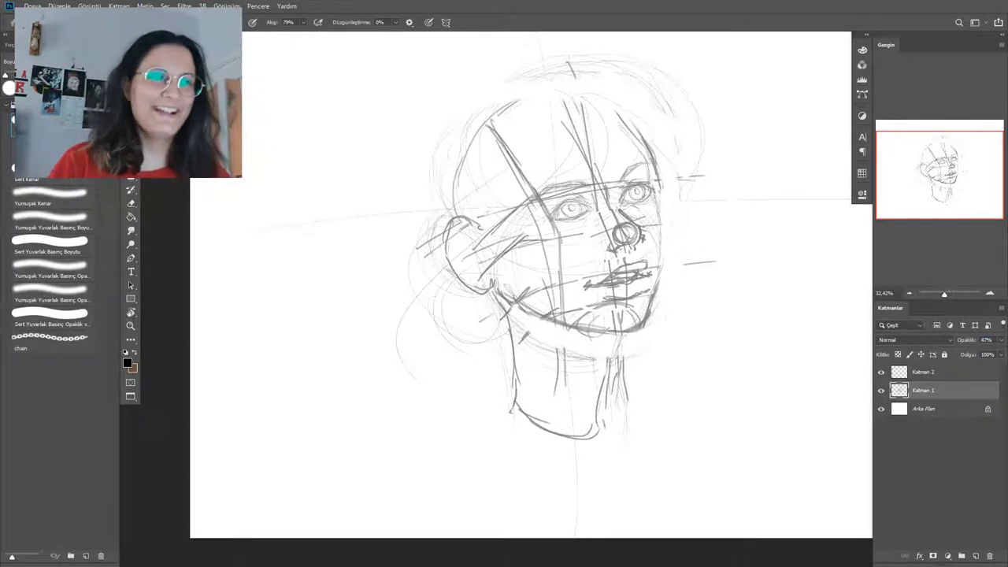
{"action": "left_click", "coordinate": [937, 372]}
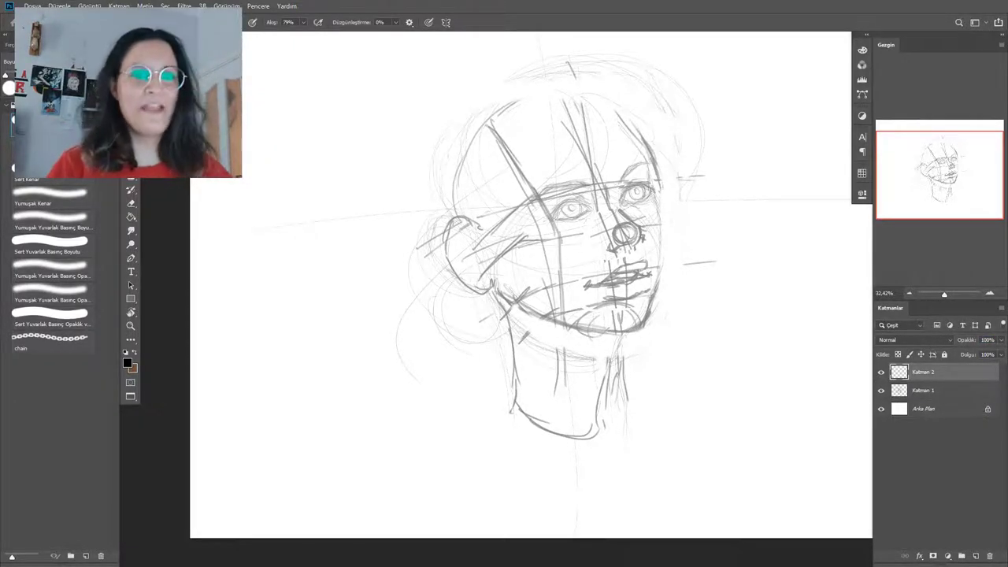
Reduce the Katman 1 layer's opacity to 37% and make Katman 2 the active layer.
{"action": "mouse_move", "coordinate": [618, 240]}
{"action": "left_mouse_down"}
{"action": "mouse_move", "coordinate": [666, 240]}
{"action": "mouse_move", "coordinate": [625, 265]}
{"action": "left_mouse_up"}
{"action": "left_click", "coordinate": [937, 391]}
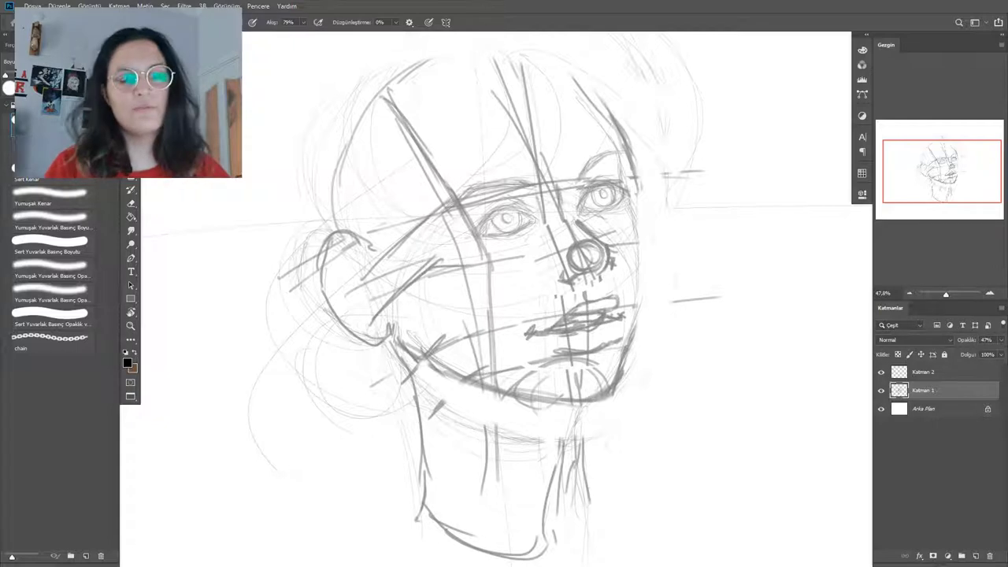
{"action": "left_click_drag", "start_coordinate": [967, 340], "coordinate": [960, 340]}
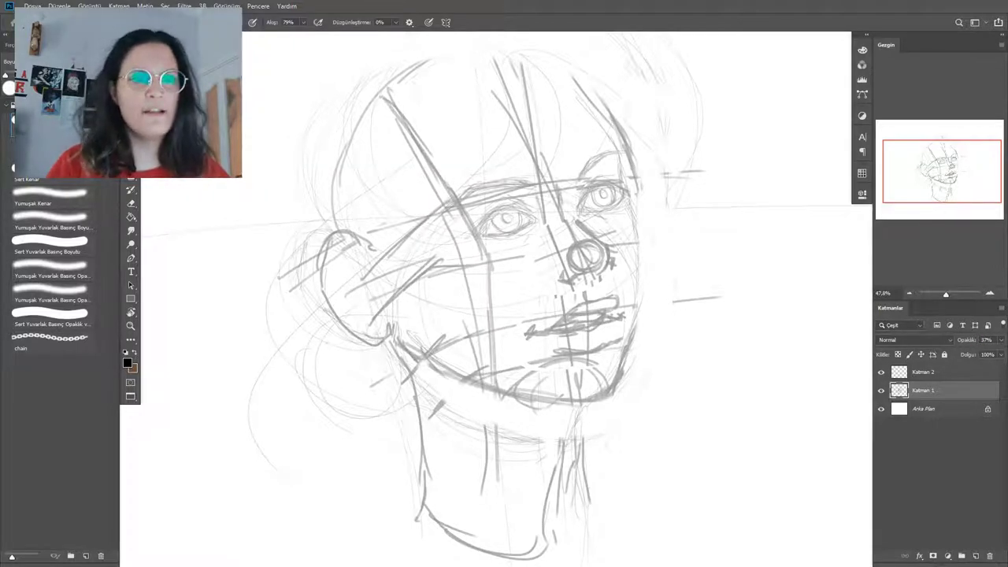
{"action": "left_click", "coordinate": [937, 372]}
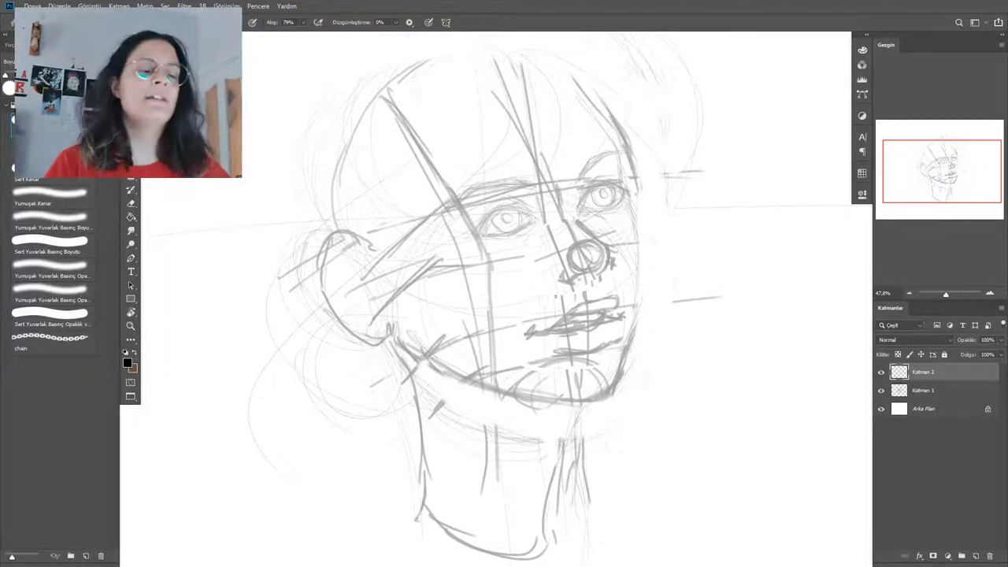
Rename the Katman 2 layer as çizgi and the Katman 1 layer as eskiz.
{"action": "double_click", "coordinate": [924, 373]}
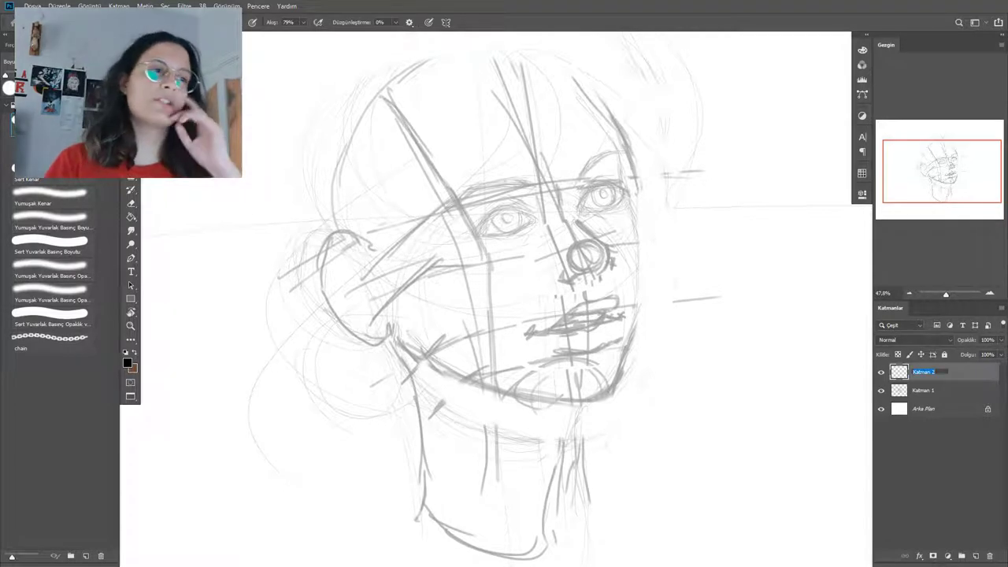
{"action": "type", "text": "çizi"}
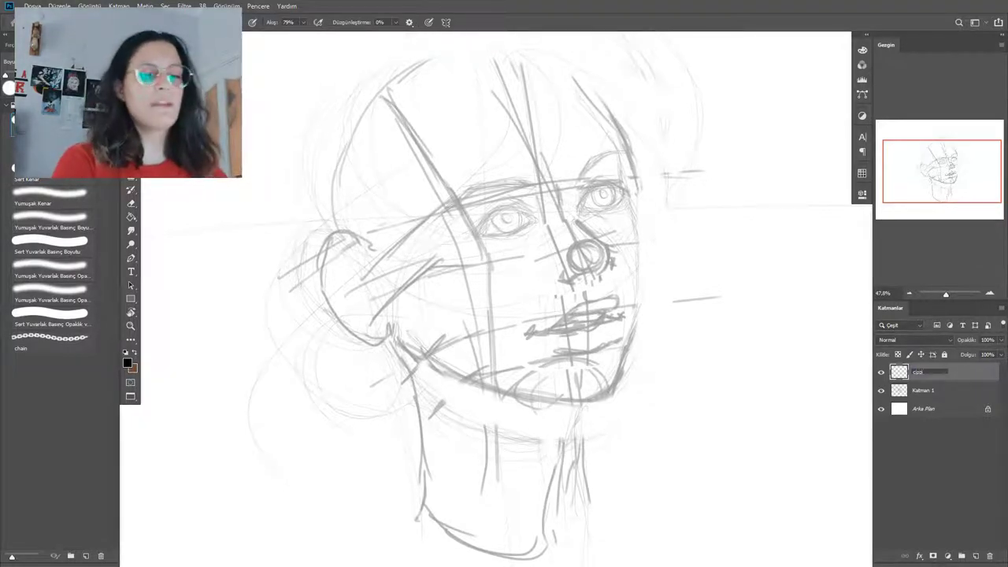
{"action": "key", "text": "Return"}
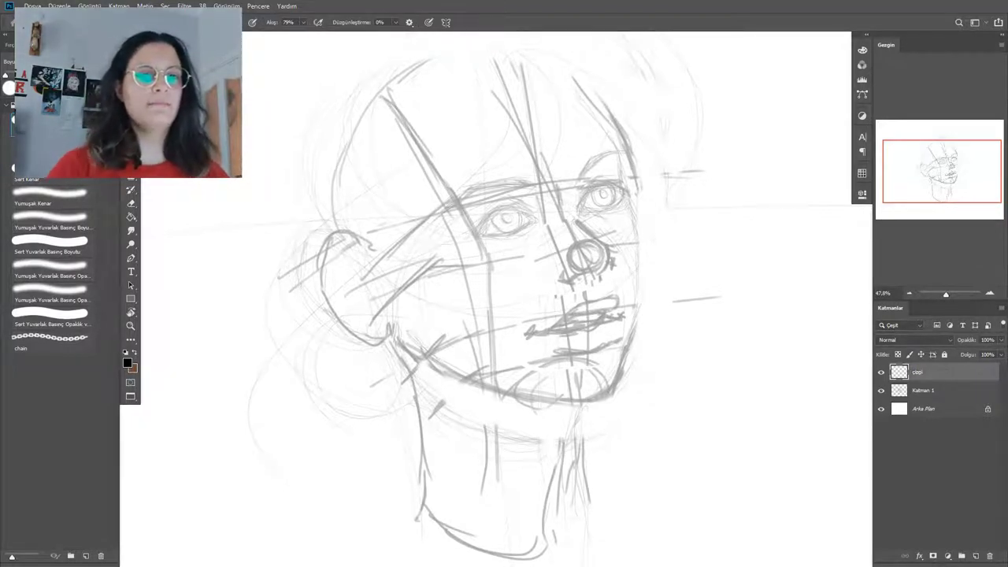
{"action": "double_click", "coordinate": [924, 391]}
{"action": "type", "text": "es"}
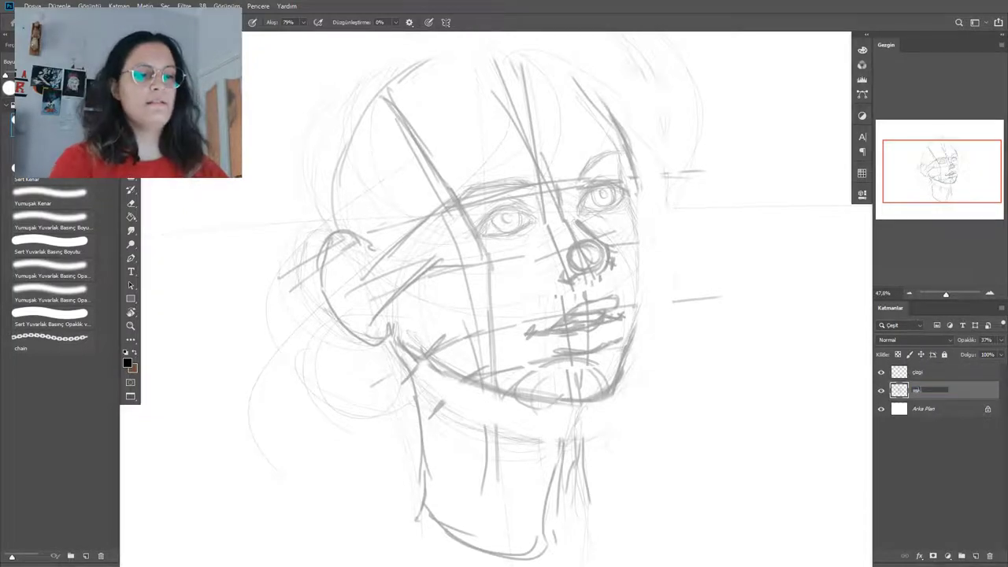
{"action": "type", "text": "kiz"}
{"action": "key", "text": "Return"}
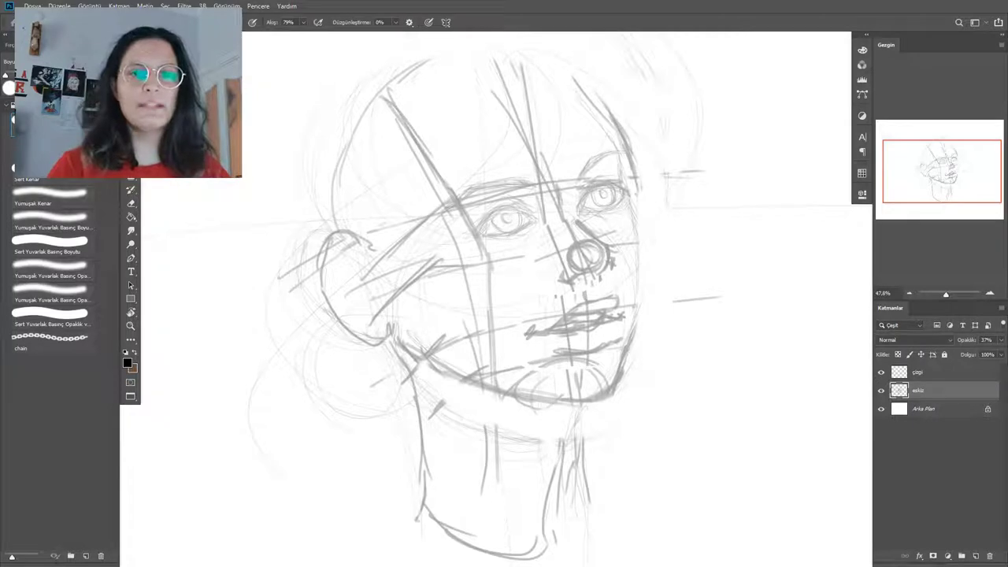
Lock the eskiz layer completely and make the çizgi layer active for drawing.
{"action": "left_click", "coordinate": [944, 354]}
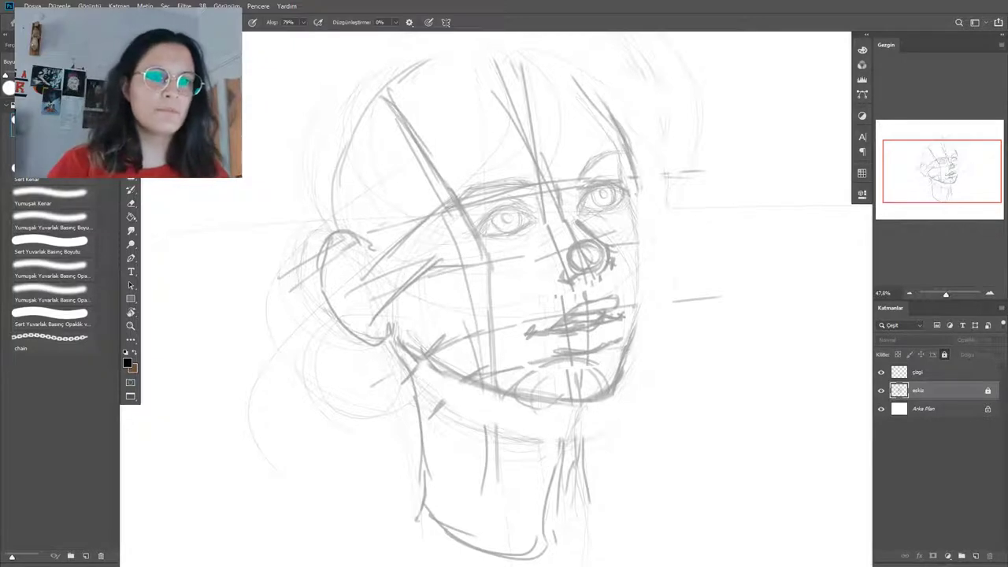
{"action": "left_click", "coordinate": [489, 236]}
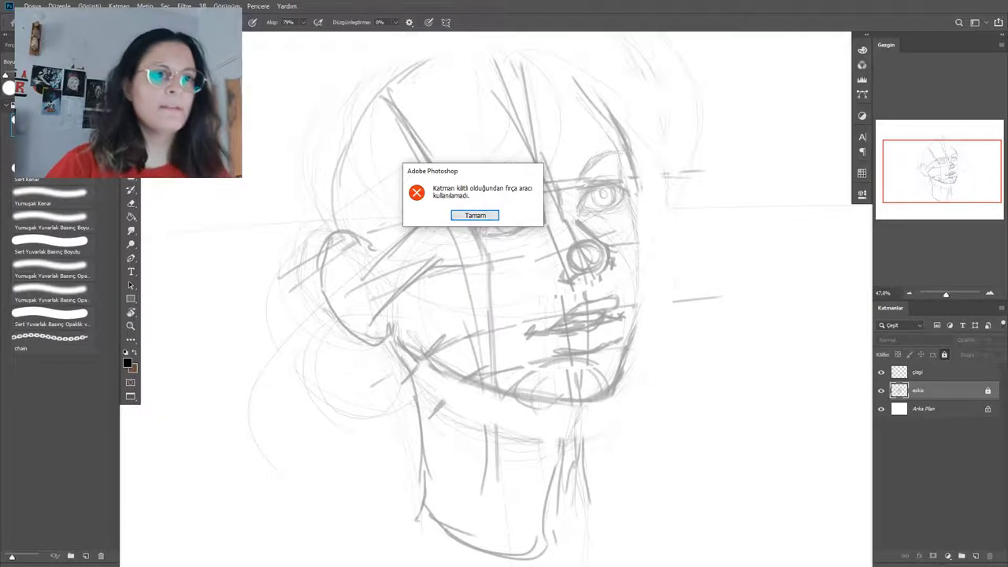
{"action": "left_click", "coordinate": [488, 215]}
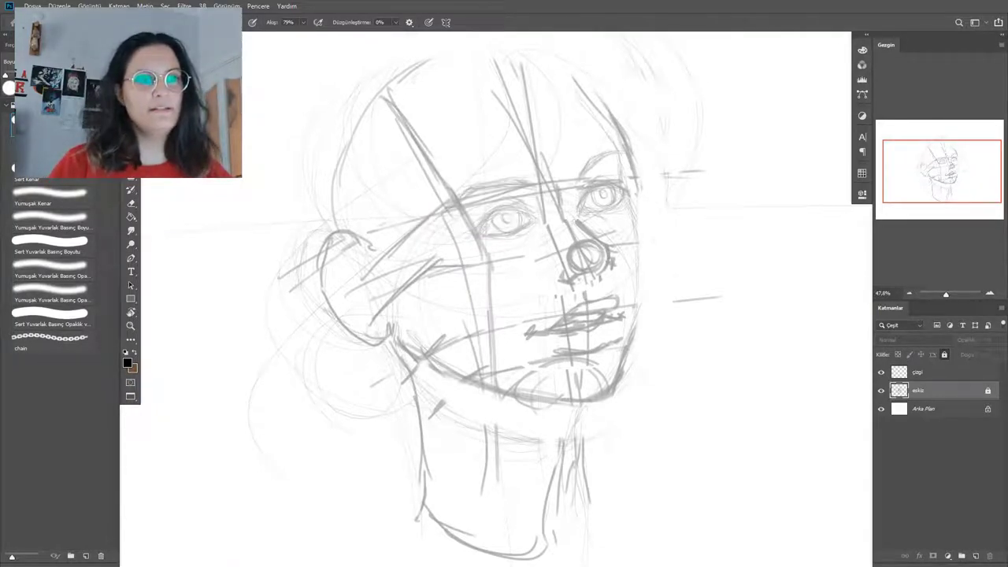
{"action": "left_click", "coordinate": [928, 373]}
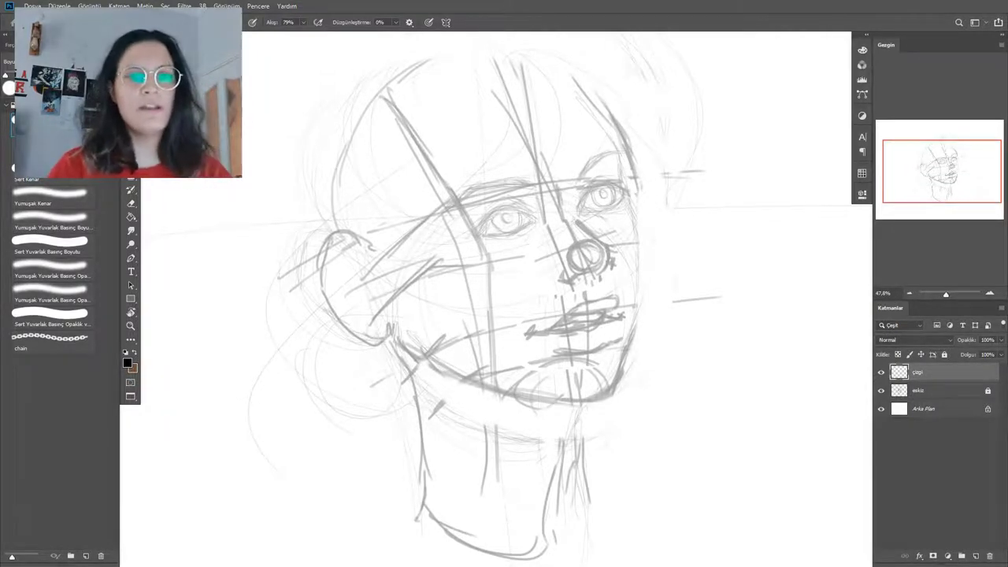
Adjust the brush size for fine line art around the nose, testing strokes on its contour and undoing them.
{"action": "left_click_drag", "start_coordinate": [572, 247], "coordinate": [630, 239]}
{"action": "key", "text": "ctrl+space"}
{"action": "key", "text": "b"}
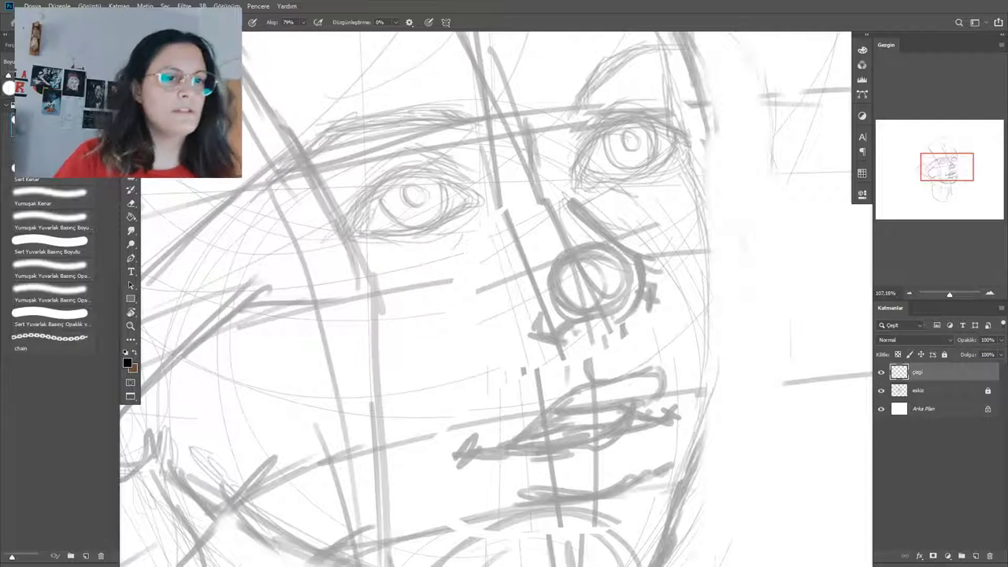
{"action": "left_click_drag", "start_coordinate": [584, 218], "coordinate": [646, 263]}
{"action": "key", "text": "ctrl+z"}
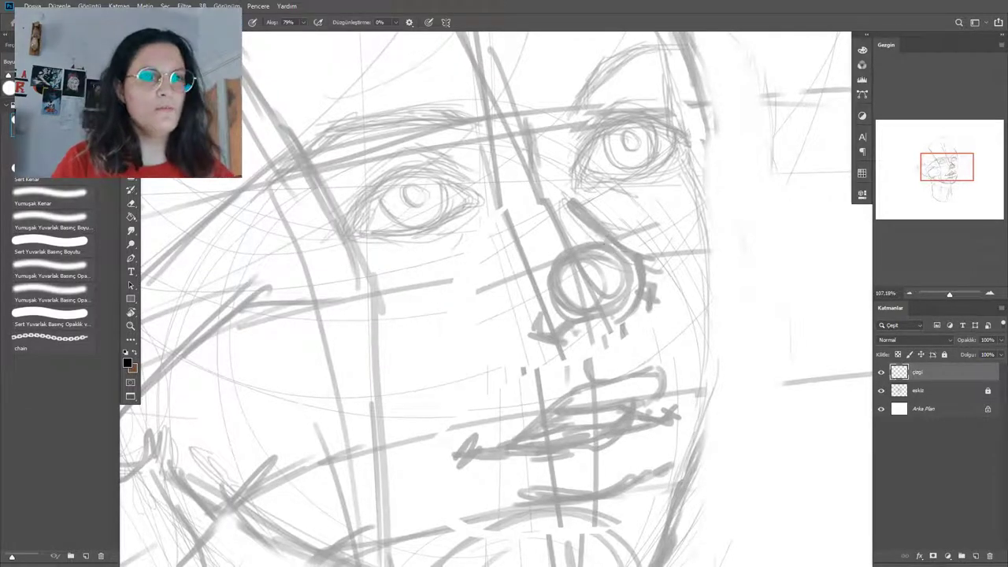
{"action": "right_click", "coordinate": [643, 260], "text": "alt"}
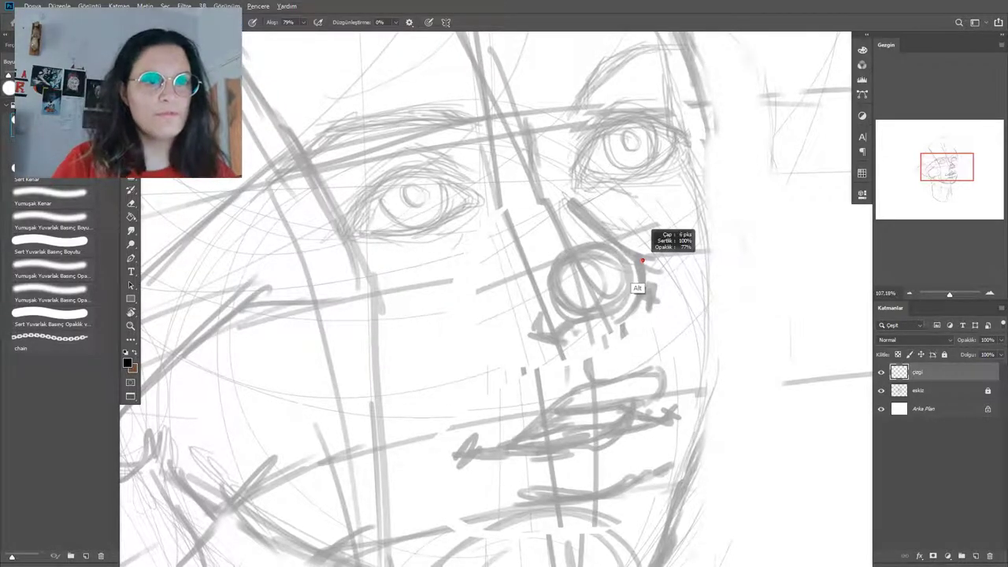
{"action": "mouse_move", "coordinate": [636, 256]}
{"action": "left_mouse_down"}
{"action": "mouse_move", "coordinate": [632, 307]}
{"action": "mouse_move", "coordinate": [680, 303]}
{"action": "left_mouse_up"}
{"action": "key", "text": "ctrl+z"}
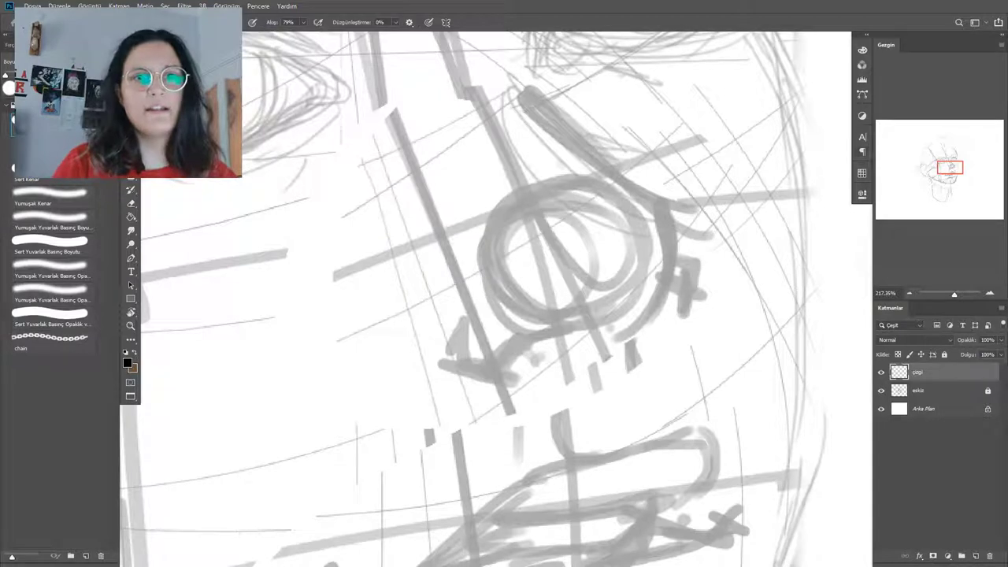
Give the layer list more vertical room, and hide the Gezgin navigator and show it again.
{"action": "left_click_drag", "start_coordinate": [937, 301], "coordinate": [937, 188]}
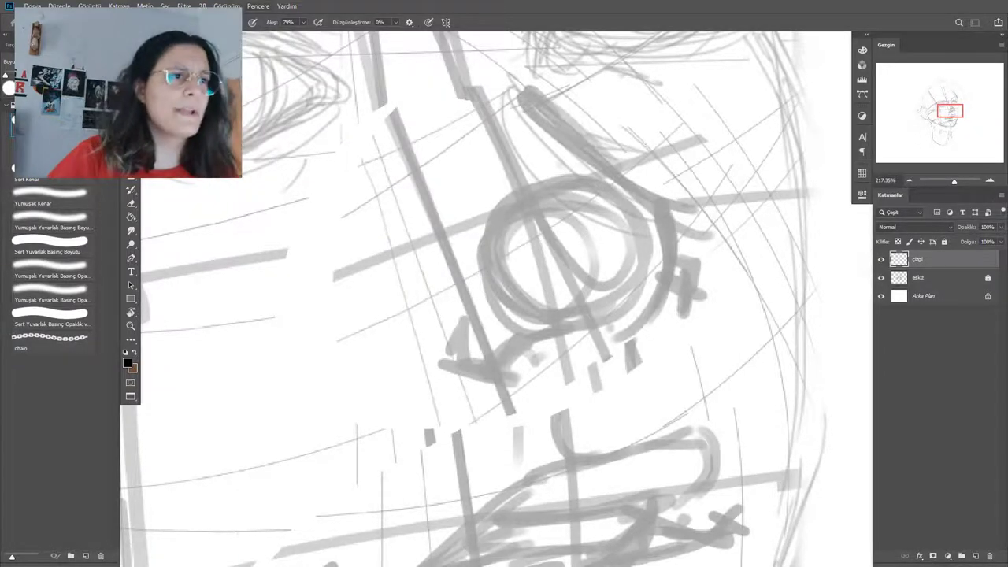
{"action": "left_click", "coordinate": [258, 6]}
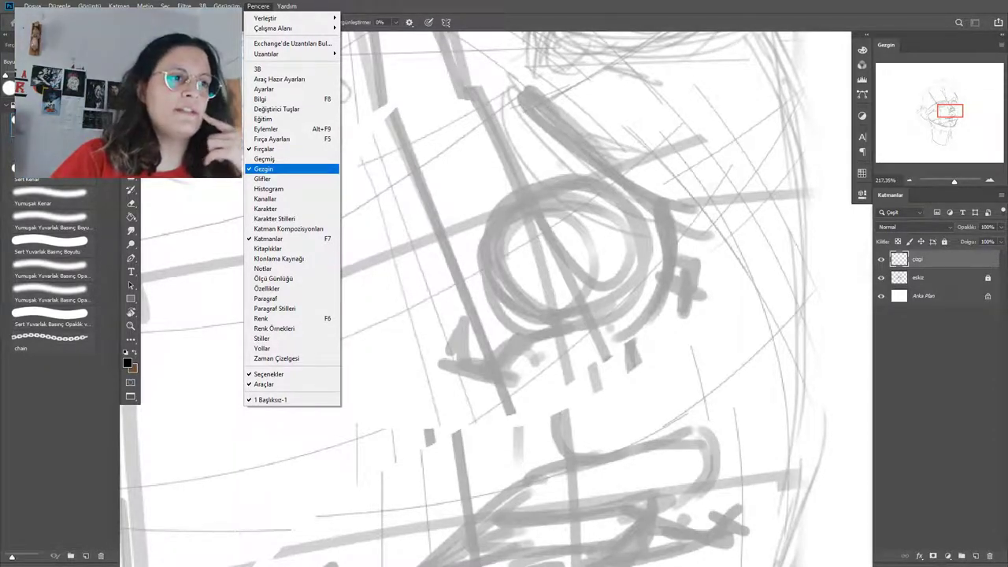
{"action": "left_click", "coordinate": [276, 168]}
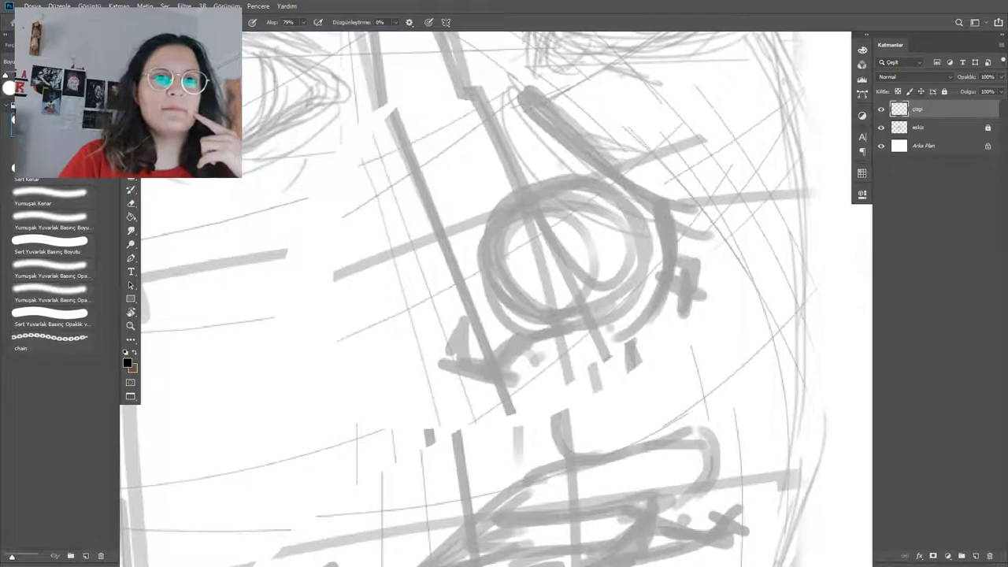
{"action": "left_click", "coordinate": [258, 5]}
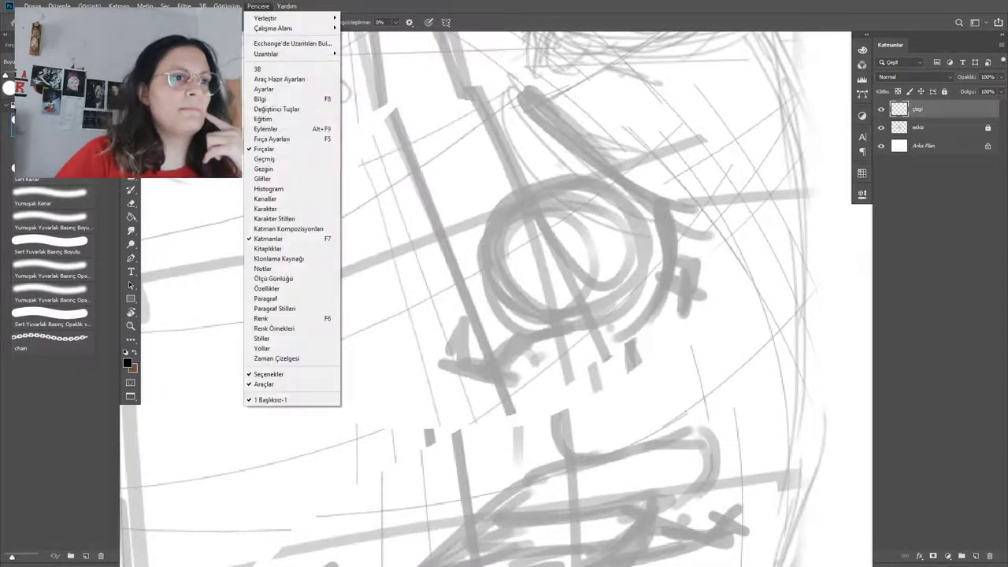
{"action": "left_click", "coordinate": [267, 169]}
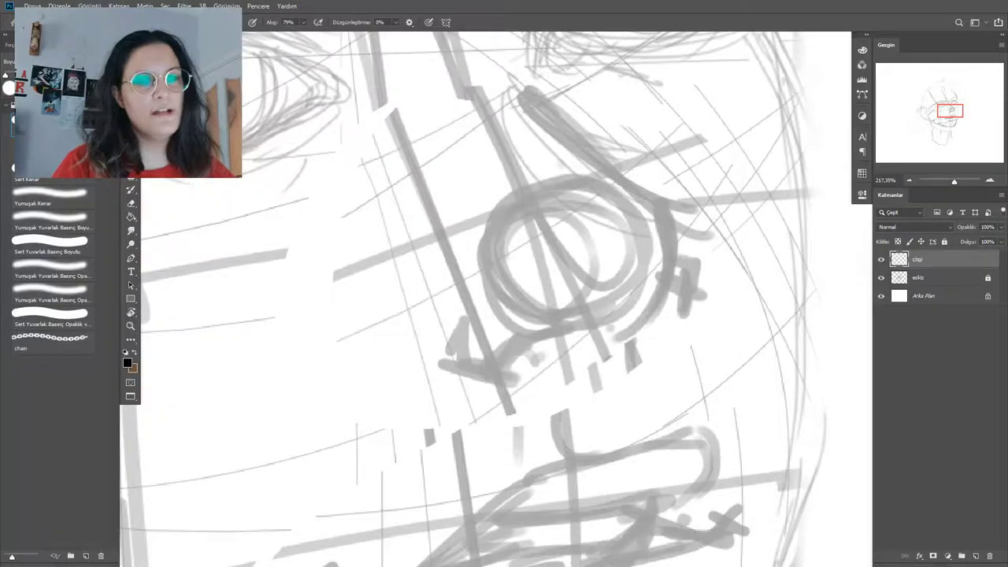
Ink the far contour of the nose, both nostril wings and the near nostril's curve over the sketch.
{"action": "mouse_move", "coordinate": [949, 110]}
{"action": "left_mouse_down"}
{"action": "mouse_move", "coordinate": [943, 96]}
{"action": "mouse_move", "coordinate": [937, 114]}
{"action": "mouse_move", "coordinate": [952, 110]}
{"action": "left_mouse_up"}
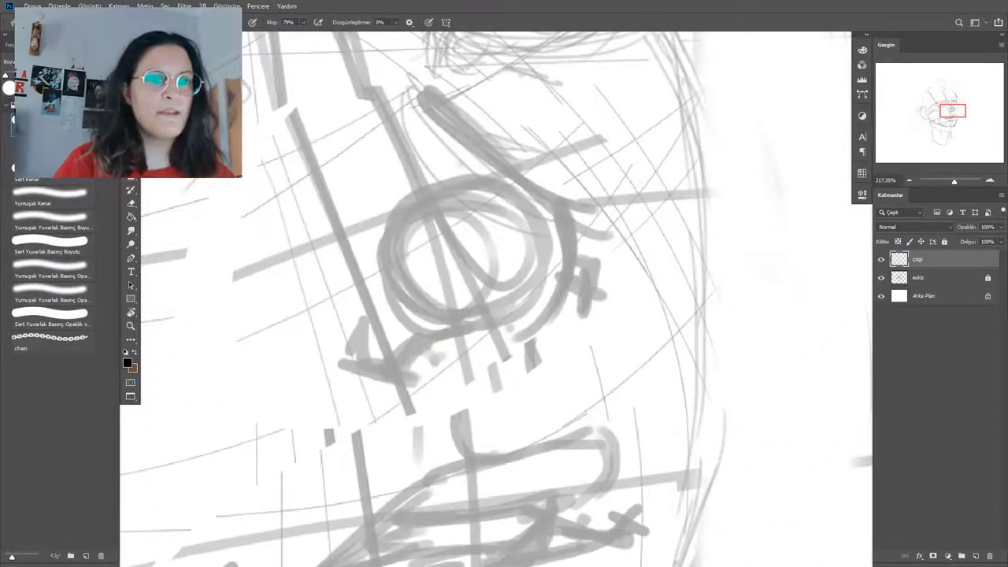
{"action": "mouse_move", "coordinate": [565, 217]}
{"action": "left_mouse_down"}
{"action": "mouse_move", "coordinate": [575, 287]}
{"action": "mouse_move", "coordinate": [534, 340]}
{"action": "left_mouse_up"}
{"action": "mouse_move", "coordinate": [425, 379]}
{"action": "left_mouse_down"}
{"action": "mouse_move", "coordinate": [408, 372]}
{"action": "mouse_move", "coordinate": [425, 348]}
{"action": "mouse_move", "coordinate": [494, 338]}
{"action": "left_mouse_up"}
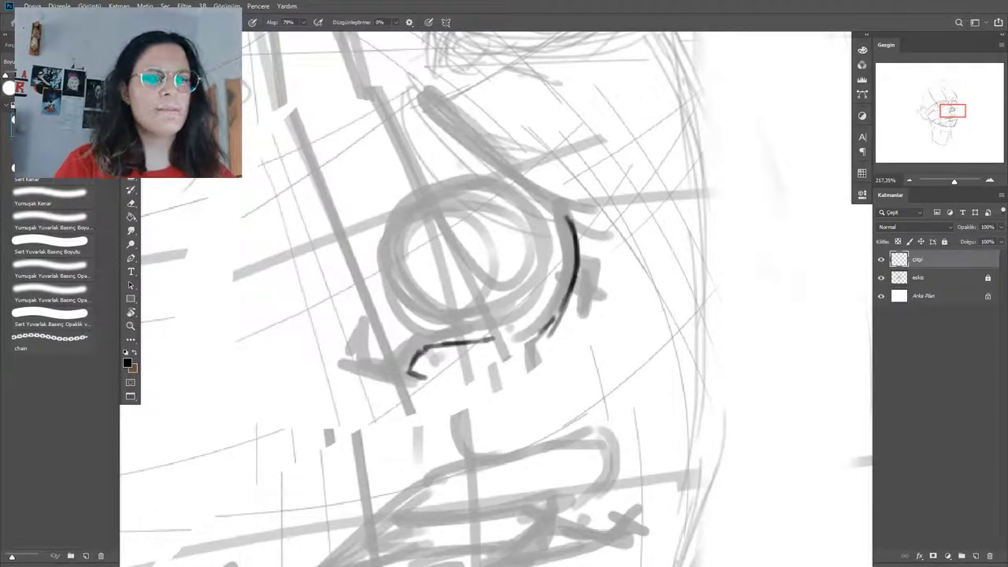
{"action": "mouse_move", "coordinate": [577, 254]}
{"action": "left_mouse_down"}
{"action": "mouse_move", "coordinate": [594, 277]}
{"action": "mouse_move", "coordinate": [586, 314]}
{"action": "left_mouse_up"}
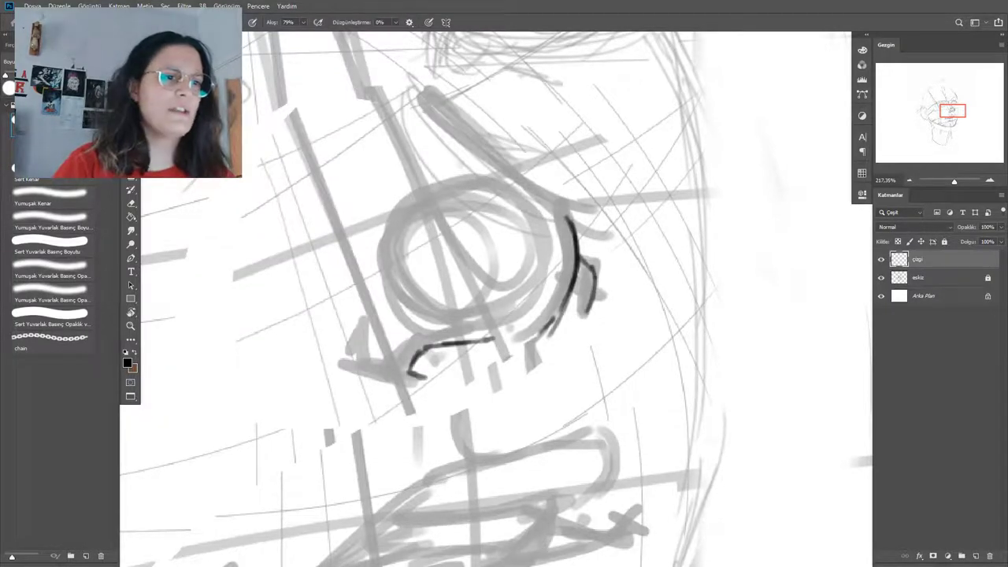
{"action": "mouse_move", "coordinate": [406, 384]}
{"action": "left_mouse_down"}
{"action": "mouse_move", "coordinate": [356, 356]}
{"action": "mouse_move", "coordinate": [386, 381]}
{"action": "left_mouse_up"}
{"action": "key", "text": "ctrl+z"}
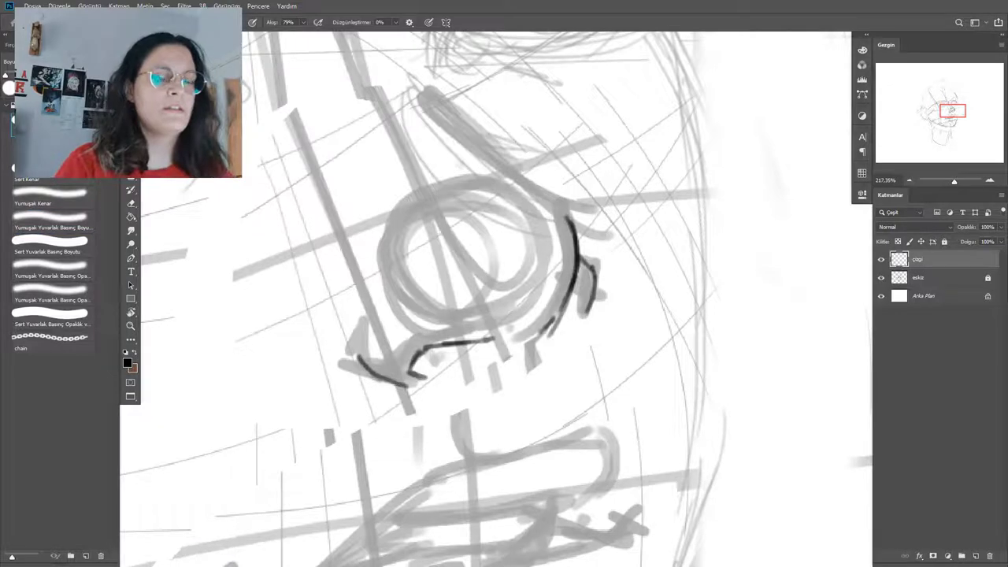
Redraw the near nostril's curve with a shorter stroke and ink the upper contour of the nose tip.
{"action": "key", "text": "ctrl+z"}
{"action": "left_click_drag", "start_coordinate": [433, 346], "coordinate": [475, 345]}
{"action": "key", "text": "ctrl+z"}
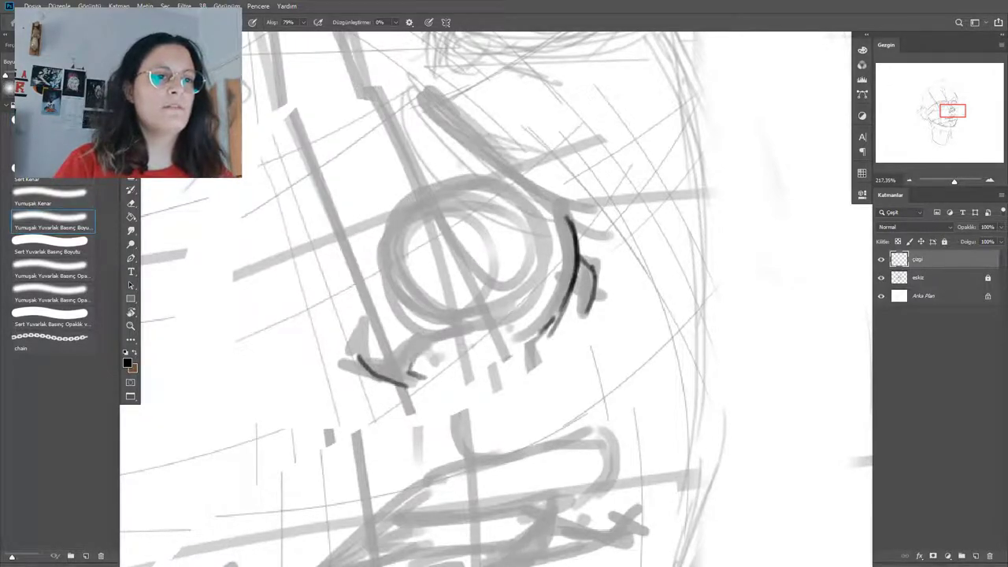
{"action": "left_click_drag", "start_coordinate": [411, 375], "coordinate": [459, 345]}
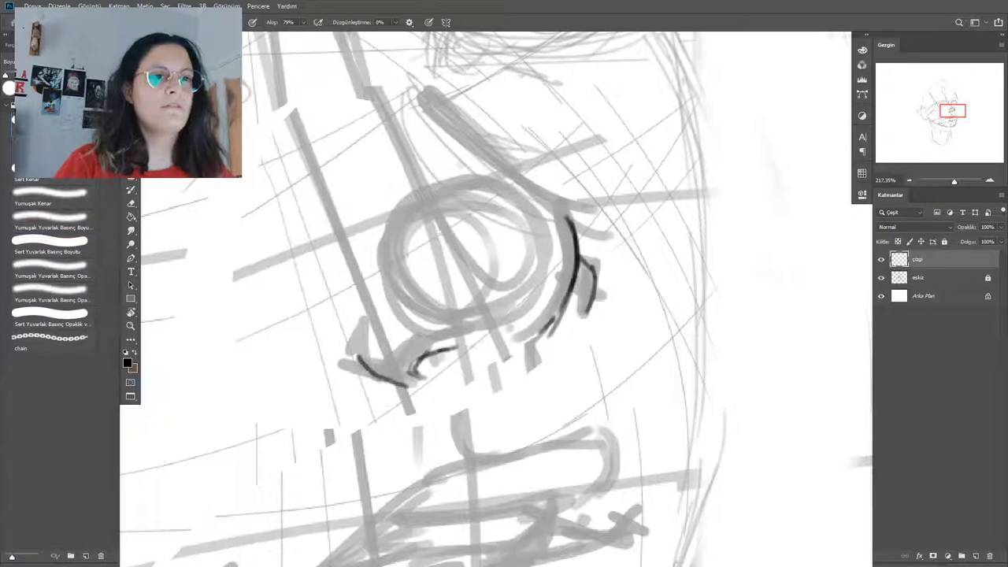
{"action": "mouse_move", "coordinate": [485, 169]}
{"action": "left_mouse_down"}
{"action": "mouse_move", "coordinate": [573, 224]}
{"action": "mouse_move", "coordinate": [498, 172]}
{"action": "left_mouse_up"}
Ink the near corner of the mouth and the lower edge of the upper lip across to the far corner.
{"action": "key", "text": "z"}
{"action": "left_click", "coordinate": [581, 296], "text": "alt"}
{"action": "left_click", "coordinate": [581, 300], "text": "alt"}
{"action": "left_click", "coordinate": [584, 309], "text": "alt"}
{"action": "left_click", "coordinate": [587, 316], "text": "alt"}
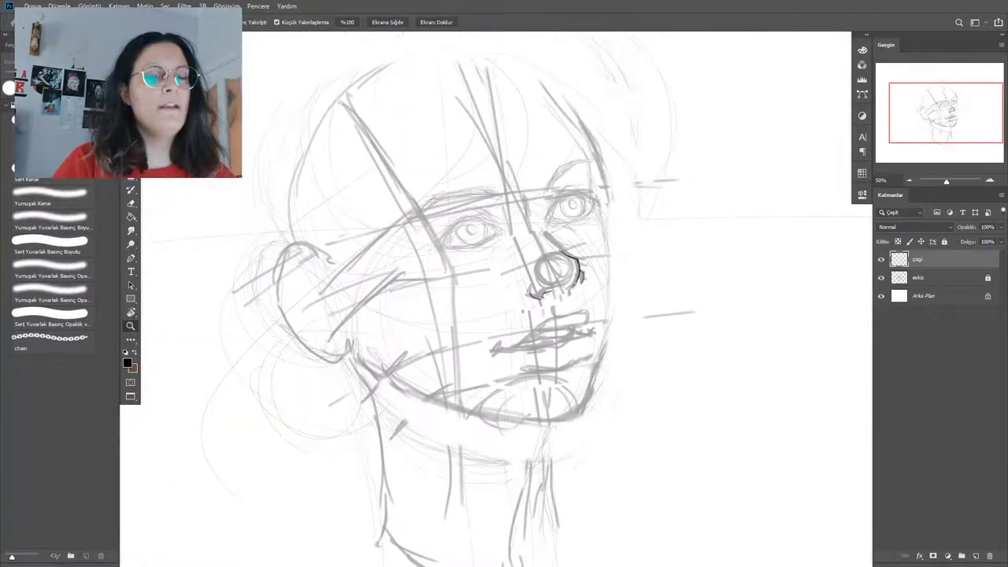
{"action": "left_click", "coordinate": [546, 299]}
{"action": "key", "text": "b"}
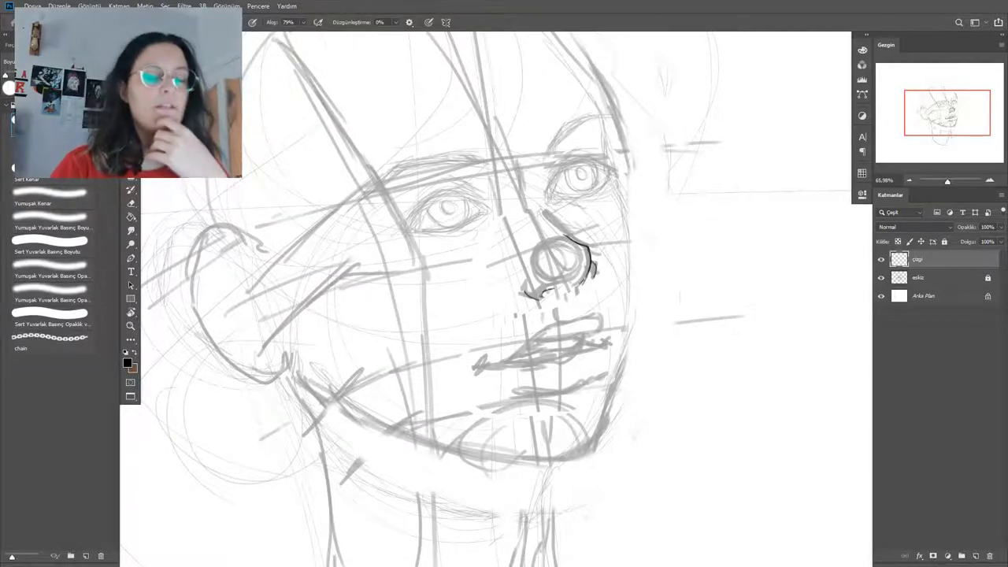
{"action": "key", "text": "ctrl+space"}
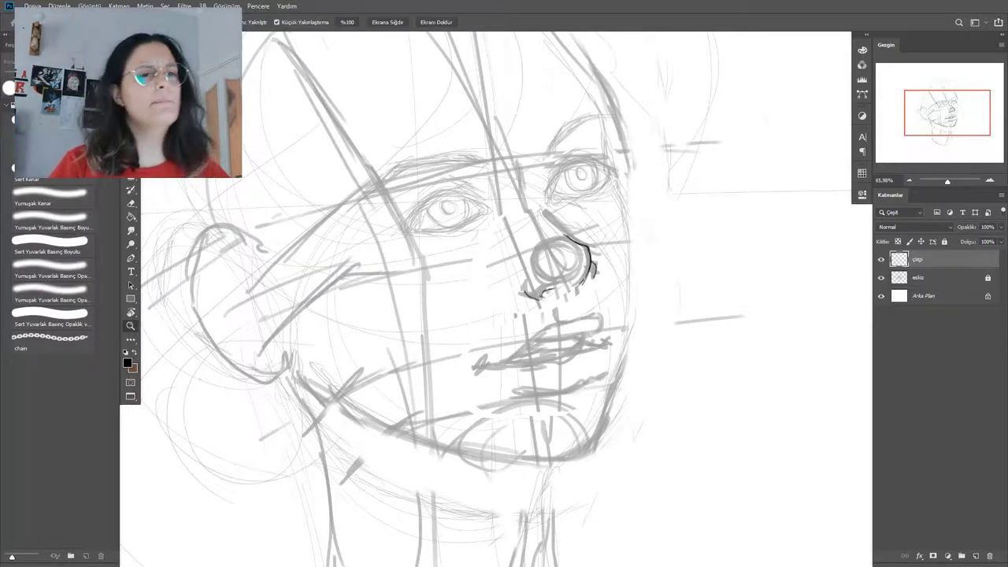
{"action": "left_click_drag", "start_coordinate": [535, 356], "coordinate": [590, 355]}
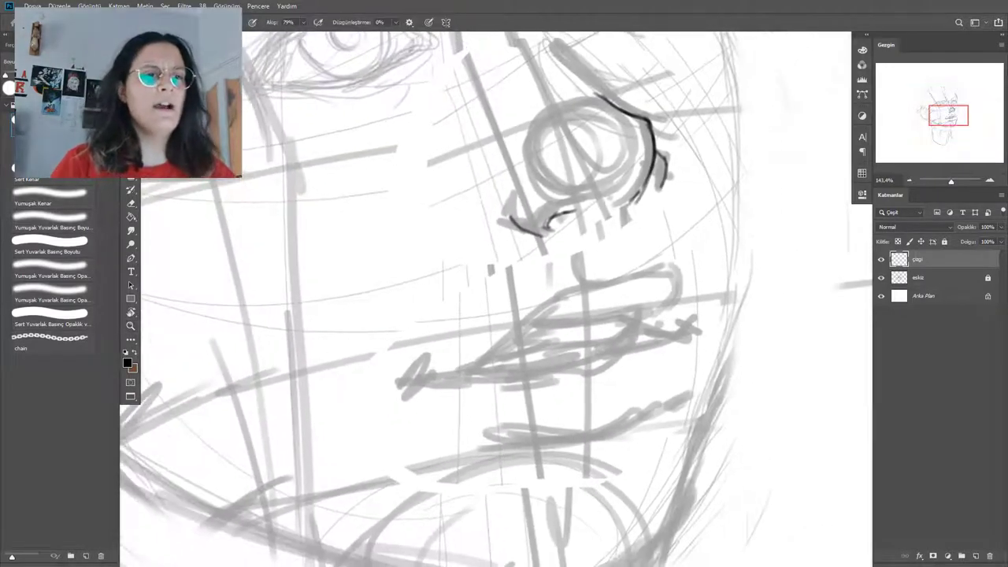
{"action": "left_click_drag", "start_coordinate": [418, 386], "coordinate": [436, 366]}
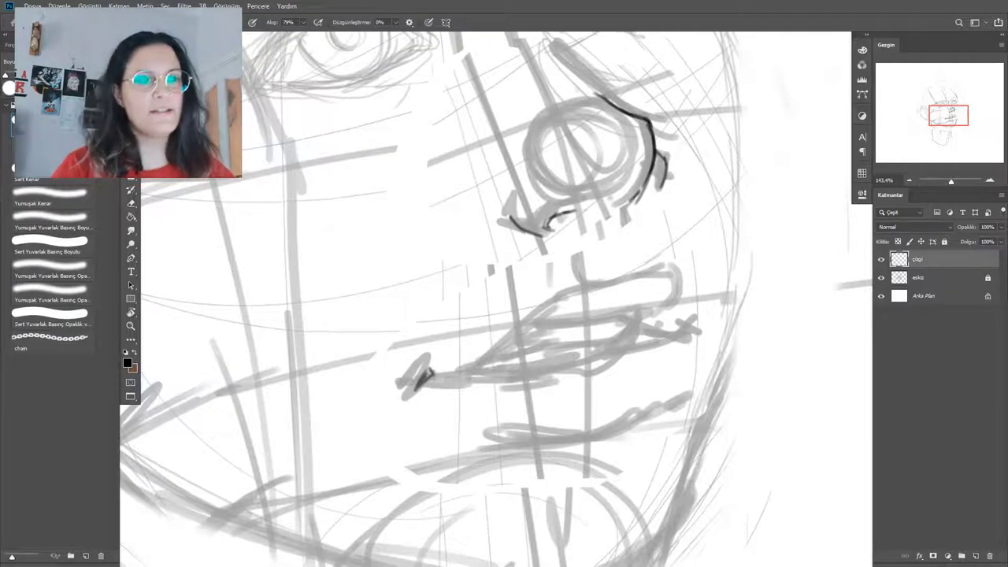
{"action": "mouse_move", "coordinate": [470, 368]}
{"action": "left_mouse_down"}
{"action": "mouse_move", "coordinate": [566, 321]}
{"action": "mouse_move", "coordinate": [620, 312]}
{"action": "mouse_move", "coordinate": [655, 335]}
{"action": "left_mouse_up"}
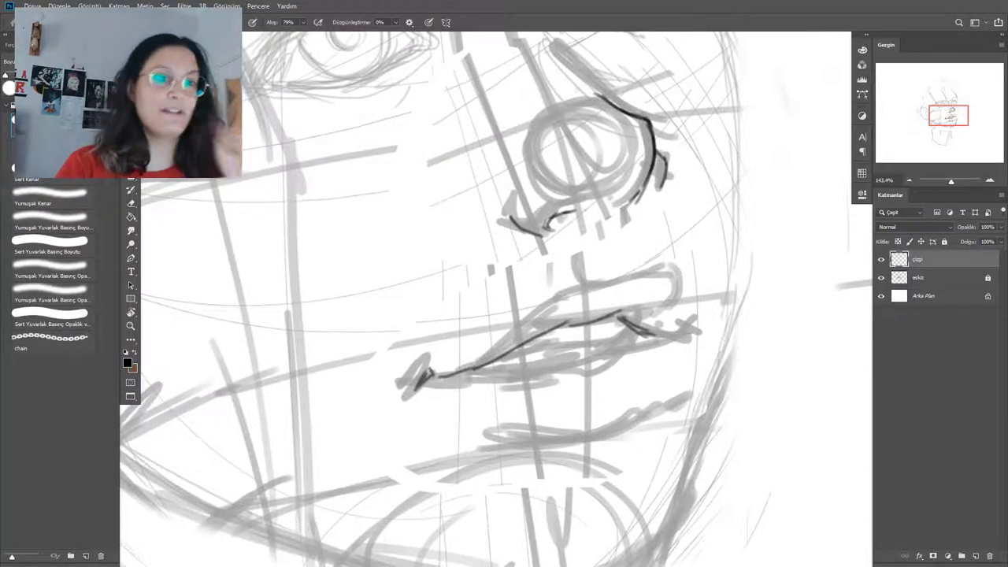
Ink the top edge of the lower lip and the upper lip's outer contour in short separate strokes.
{"action": "mouse_move", "coordinate": [476, 371]}
{"action": "left_mouse_down"}
{"action": "mouse_move", "coordinate": [566, 365]}
{"action": "mouse_move", "coordinate": [634, 329]}
{"action": "left_mouse_up"}
{"action": "left_click_drag", "start_coordinate": [659, 280], "coordinate": [661, 305]}
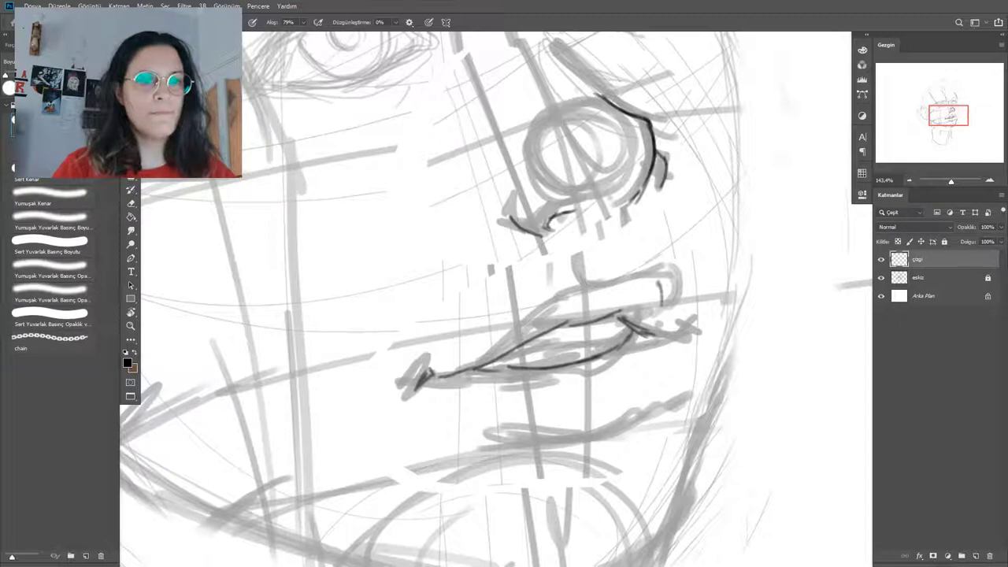
{"action": "left_click_drag", "start_coordinate": [573, 280], "coordinate": [618, 272]}
{"action": "left_click_drag", "start_coordinate": [537, 296], "coordinate": [486, 345]}
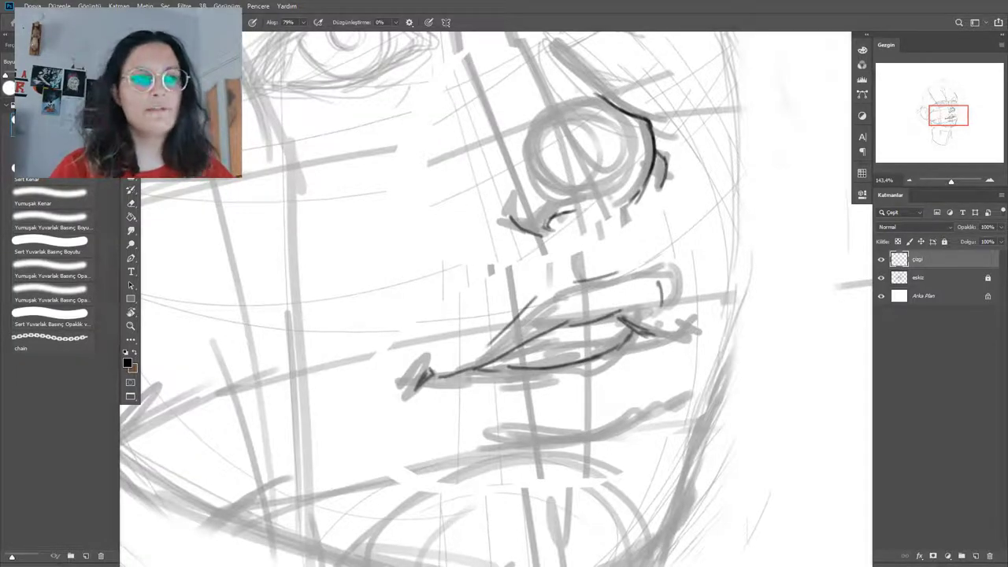
Ink the lower lip's bottom edge with a shadow line beneath, the line inside the mouth and the philtrum.
{"action": "mouse_move", "coordinate": [489, 427]}
{"action": "left_mouse_down"}
{"action": "mouse_move", "coordinate": [576, 434]}
{"action": "mouse_move", "coordinate": [630, 402]}
{"action": "left_mouse_up"}
{"action": "left_click_drag", "start_coordinate": [585, 430], "coordinate": [635, 395]}
{"action": "left_click_drag", "start_coordinate": [532, 454], "coordinate": [610, 441]}
{"action": "left_click_drag", "start_coordinate": [530, 348], "coordinate": [592, 337]}
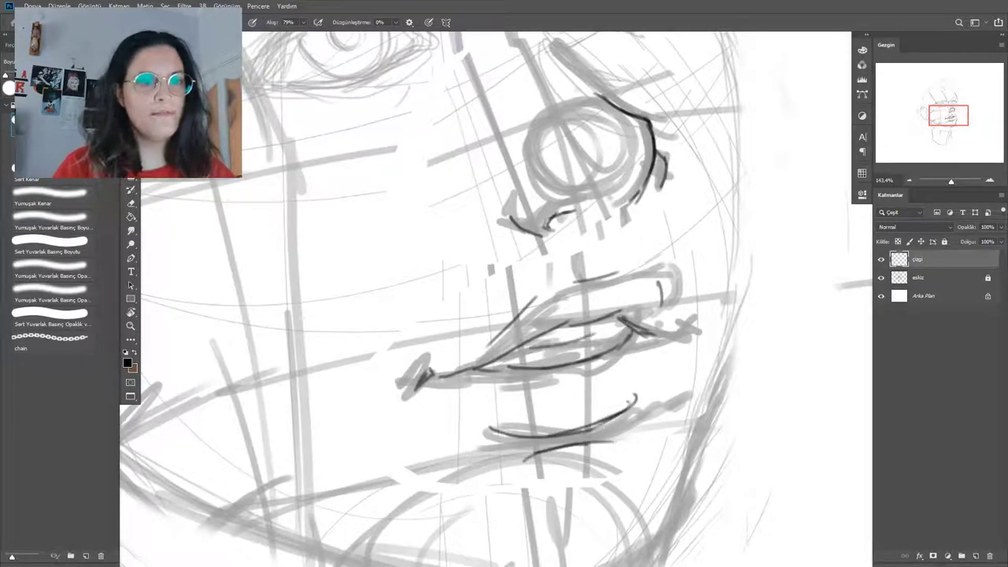
{"action": "left_click_drag", "start_coordinate": [602, 280], "coordinate": [618, 274]}
{"action": "left_click_drag", "start_coordinate": [581, 241], "coordinate": [586, 272]}
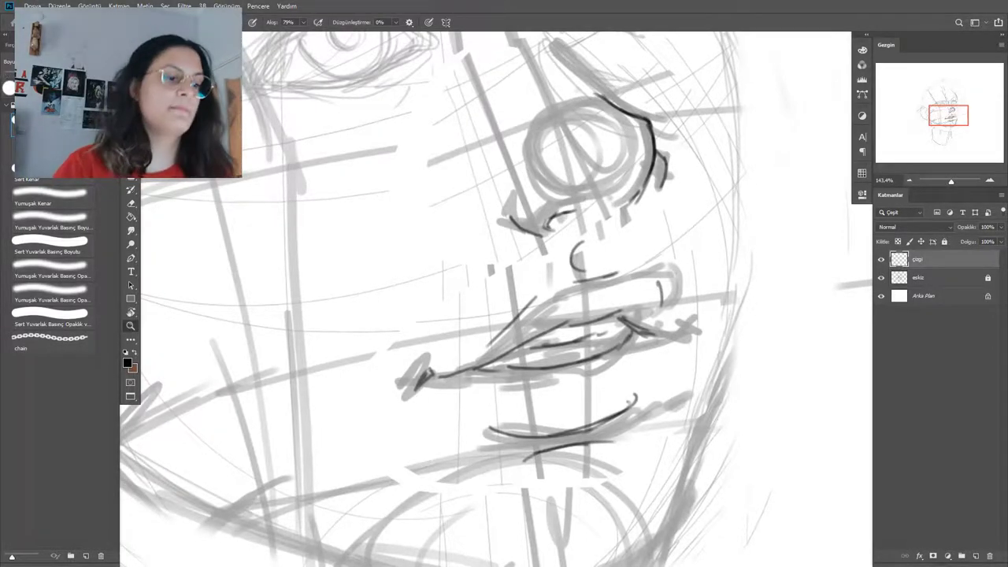
Handwrite the word "Sculpting" in the empty area beside the face.
{"action": "left_click", "coordinate": [588, 271], "text": "alt"}
{"action": "left_click", "coordinate": [587, 271], "text": "alt"}
{"action": "left_click", "coordinate": [587, 272], "text": "alt"}
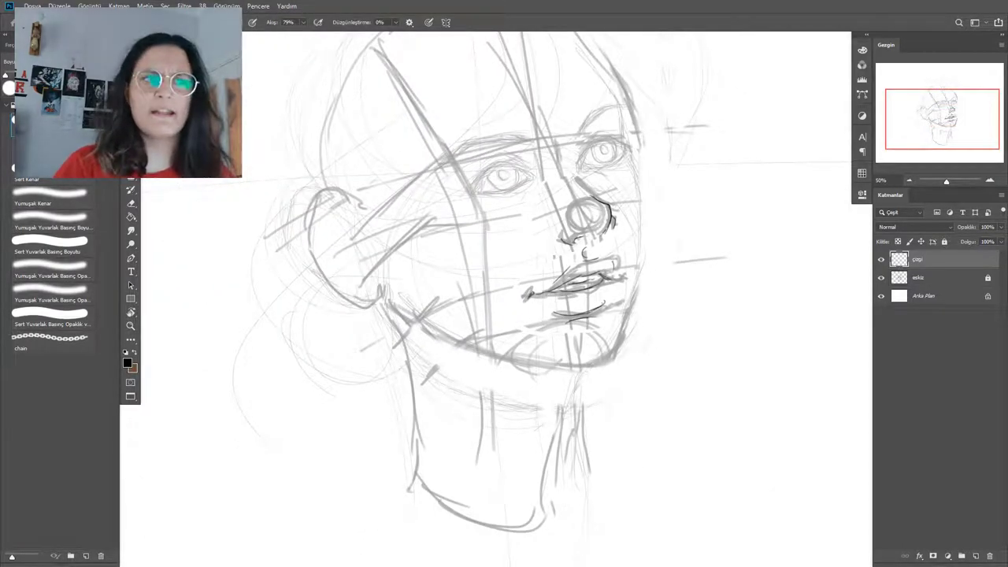
{"action": "mouse_move", "coordinate": [724, 175]}
{"action": "left_mouse_down"}
{"action": "mouse_move", "coordinate": [708, 207]}
{"action": "mouse_move", "coordinate": [757, 203]}
{"action": "left_mouse_up"}
{"action": "left_click_drag", "start_coordinate": [760, 189], "coordinate": [778, 200]}
{"action": "mouse_move", "coordinate": [765, 190]}
{"action": "left_mouse_down"}
{"action": "mouse_move", "coordinate": [811, 186]}
{"action": "mouse_move", "coordinate": [808, 211]}
{"action": "left_mouse_up"}
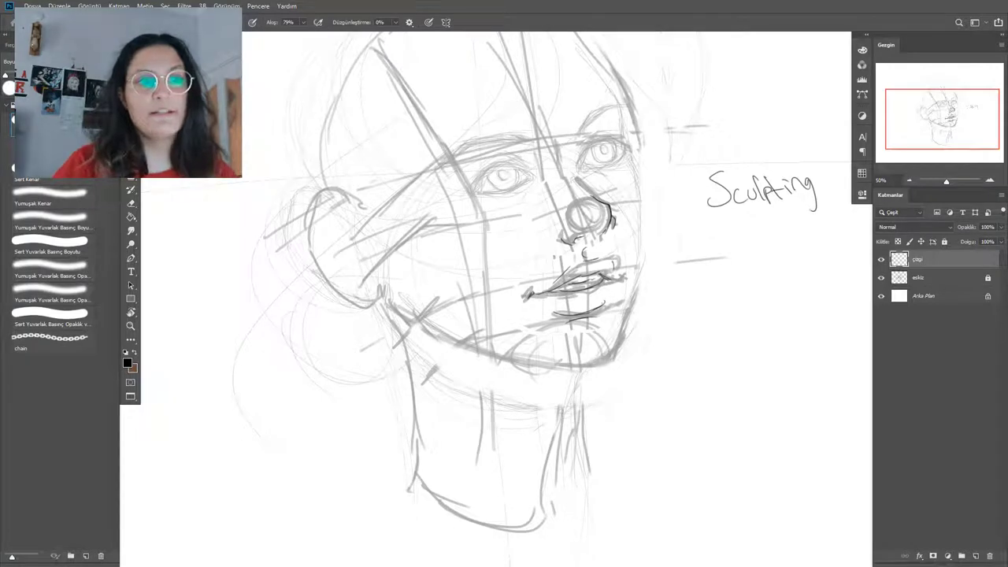
{"action": "mouse_move", "coordinate": [718, 184]}
{"action": "left_mouse_down"}
{"action": "mouse_move", "coordinate": [739, 198]}
{"action": "mouse_move", "coordinate": [803, 186]}
{"action": "mouse_move", "coordinate": [815, 208]}
{"action": "left_mouse_up"}
Try broad black strokes beside the face with the Yumuşak Yuvarlak Basınç Boyutu brush, and undo them.
{"action": "left_click", "coordinate": [53, 221]}
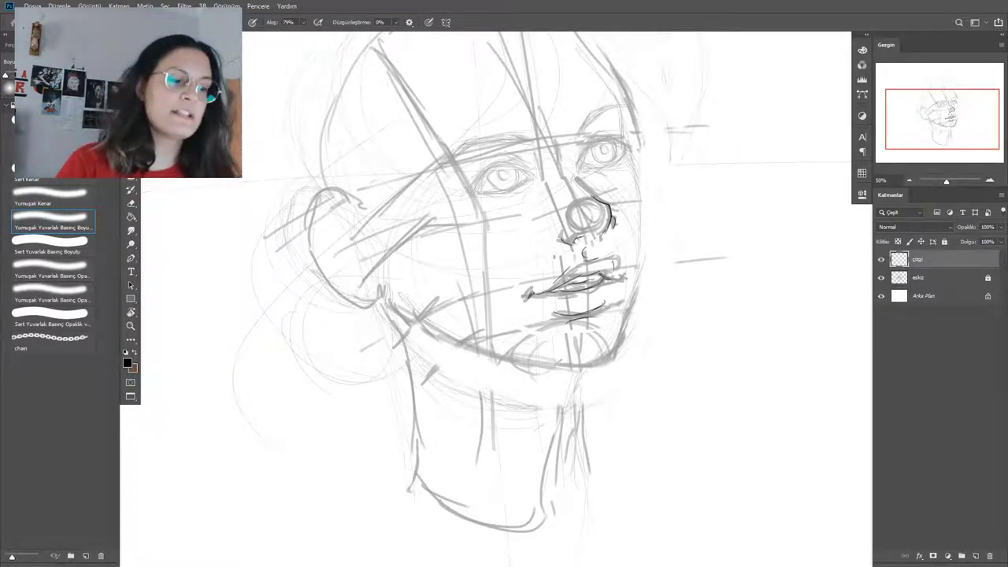
{"action": "mouse_move", "coordinate": [700, 176]}
{"action": "left_mouse_down"}
{"action": "mouse_move", "coordinate": [700, 241]}
{"action": "mouse_move", "coordinate": [717, 228]}
{"action": "left_mouse_up"}
{"action": "left_click_drag", "start_coordinate": [711, 176], "coordinate": [714, 231]}
{"action": "left_click_drag", "start_coordinate": [666, 180], "coordinate": [667, 218]}
{"action": "left_click_drag", "start_coordinate": [661, 180], "coordinate": [666, 225]}
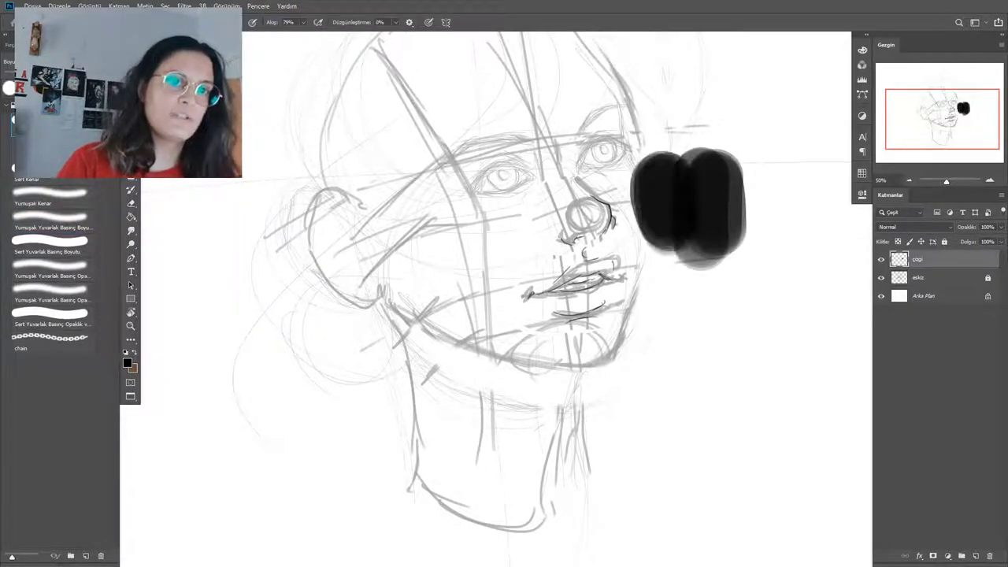
{"action": "key", "text": "ctrl+z"}
{"action": "key", "text": "ctrl+z"}
{"action": "key", "text": "ctrl+z"}
{"action": "key", "text": "ctrl+z"}
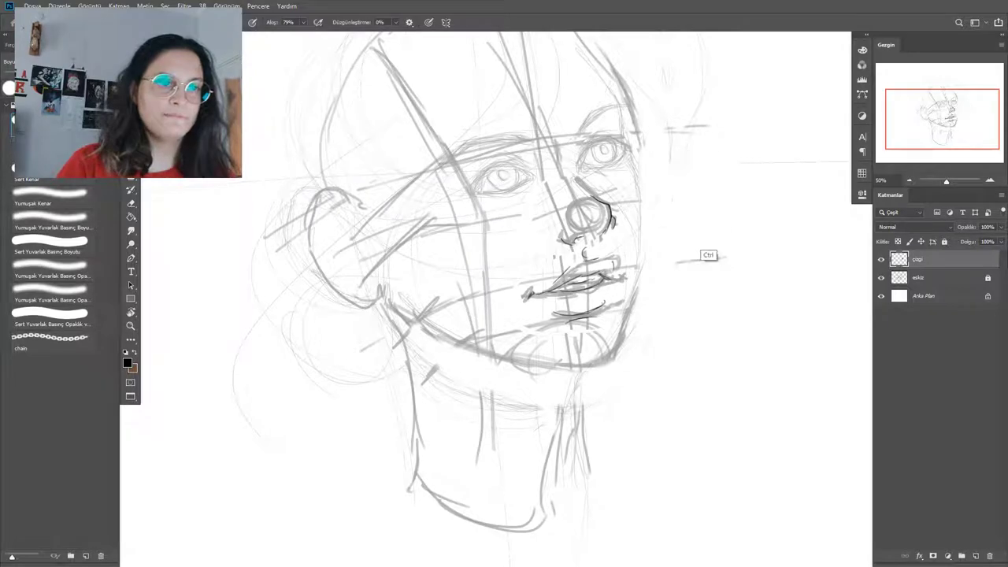
Ink the inner corner and the inner part of the lower lid on the far eye in short strokes.
{"action": "mouse_move", "coordinate": [699, 217]}
{"action": "left_mouse_down"}
{"action": "mouse_move", "coordinate": [663, 220]}
{"action": "mouse_move", "coordinate": [693, 217]}
{"action": "left_mouse_up"}
{"action": "key", "text": "z"}
{"action": "key", "text": "alt+z"}
{"action": "left_click_drag", "start_coordinate": [600, 227], "coordinate": [669, 227]}
{"action": "key", "text": "alt+z"}
{"action": "key", "text": "b"}
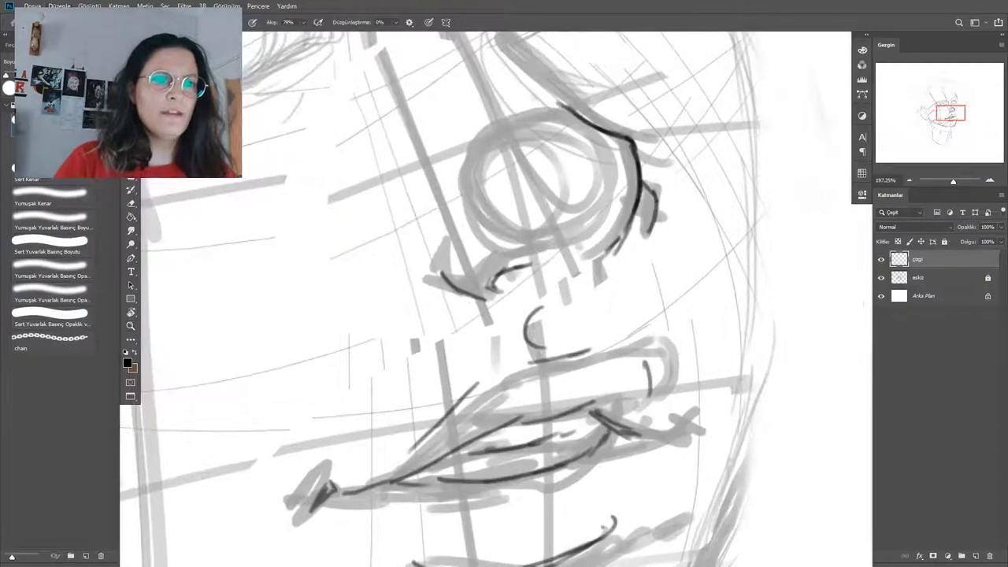
{"action": "left_click_drag", "start_coordinate": [510, 270], "coordinate": [552, 265]}
{"action": "mouse_move", "coordinate": [551, 213]}
{"action": "left_mouse_down"}
{"action": "mouse_move", "coordinate": [579, 360]}
{"action": "mouse_move", "coordinate": [529, 498]}
{"action": "left_mouse_up"}
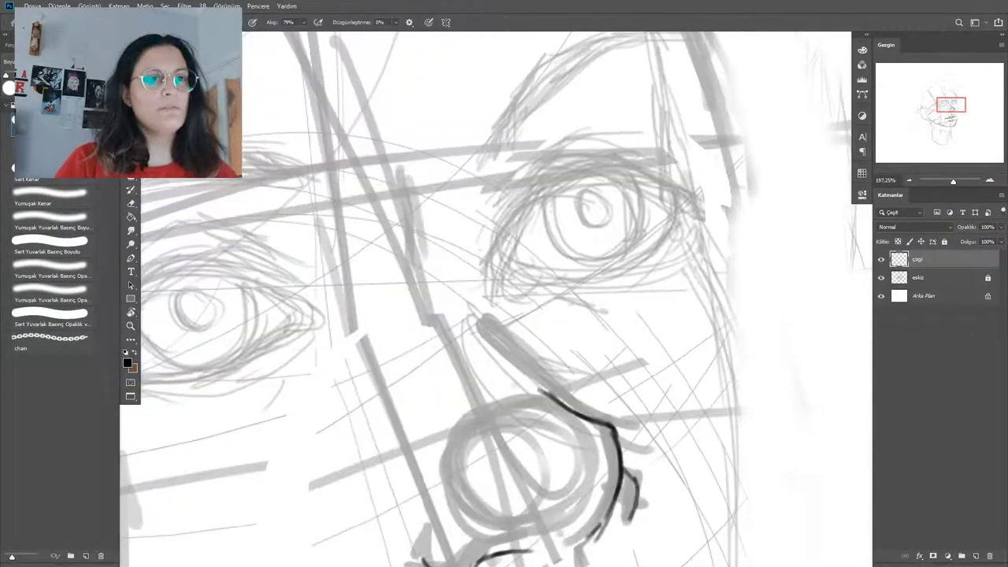
{"action": "mouse_move", "coordinate": [500, 264]}
{"action": "left_mouse_down"}
{"action": "mouse_move", "coordinate": [502, 299]}
{"action": "mouse_move", "coordinate": [590, 270]}
{"action": "mouse_move", "coordinate": [500, 276]}
{"action": "left_mouse_up"}
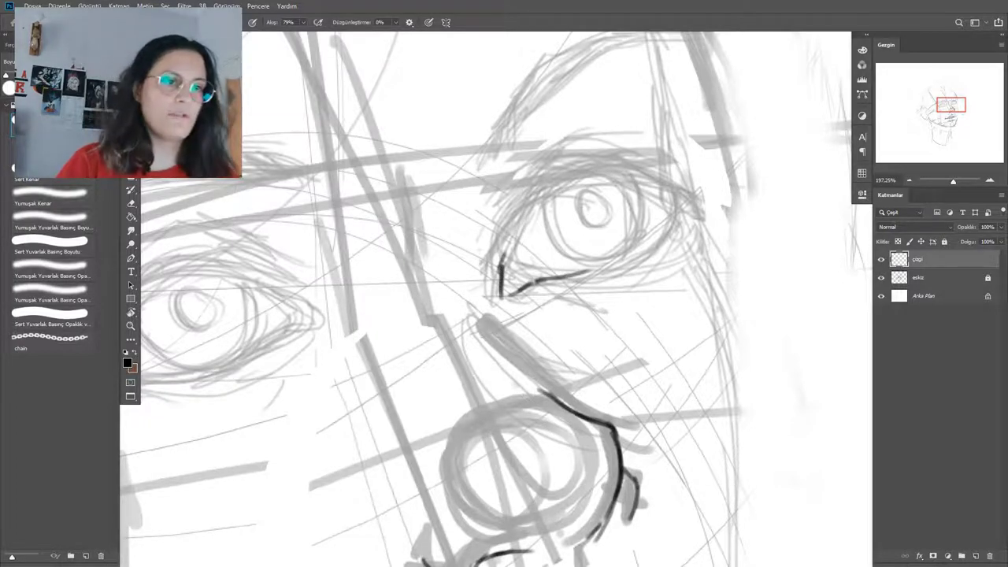
{"action": "left_click", "coordinate": [53, 221]}
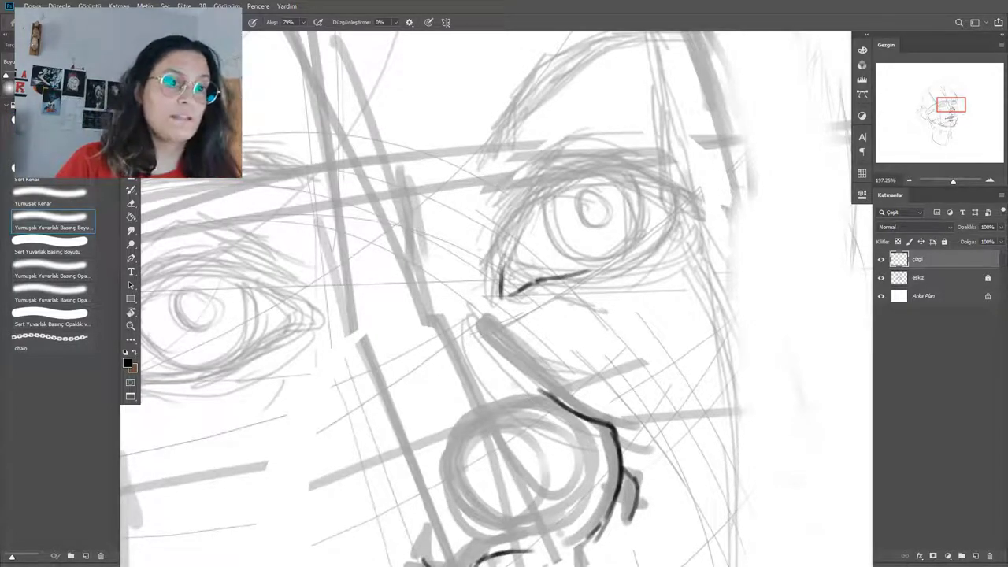
{"action": "key", "text": "ctrl+z"}
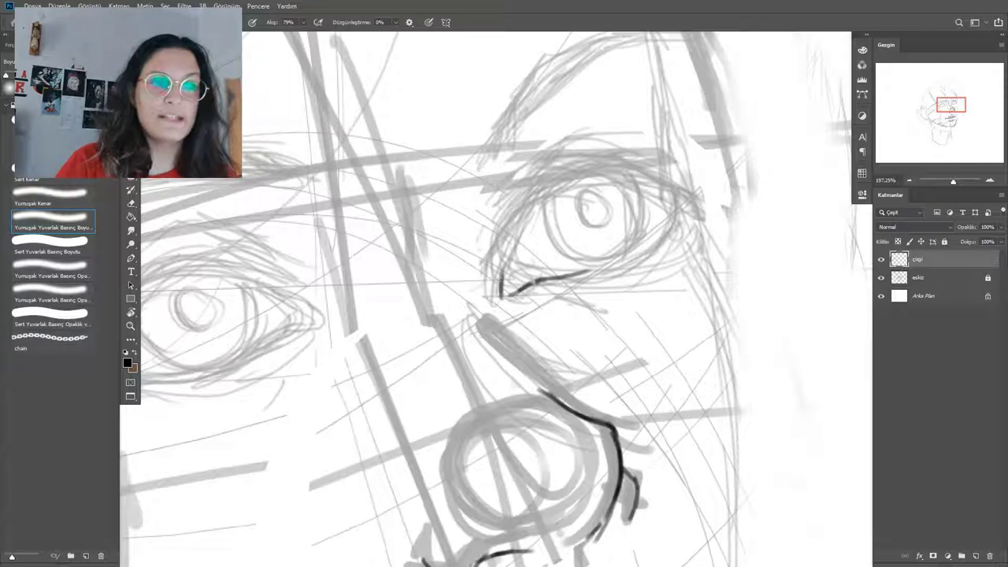
Ink the far eye's upper lid, outer corner and the rest of its lower lid, joining them at the tear duct.
{"action": "mouse_move", "coordinate": [502, 295]}
{"action": "left_mouse_down"}
{"action": "mouse_move", "coordinate": [527, 210]}
{"action": "mouse_move", "coordinate": [602, 170]}
{"action": "left_mouse_up"}
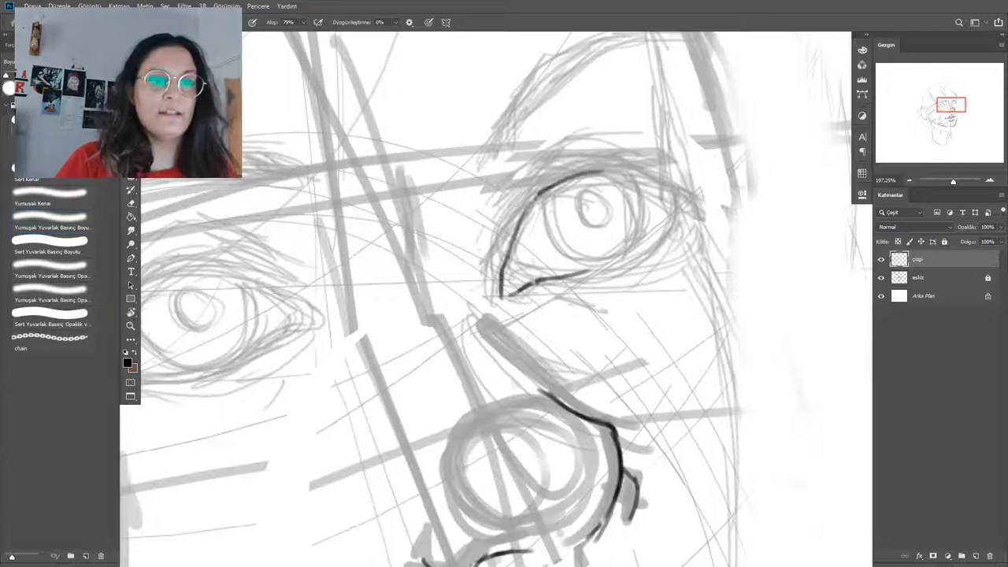
{"action": "left_click_drag", "start_coordinate": [524, 211], "coordinate": [537, 197]}
{"action": "left_click_drag", "start_coordinate": [592, 168], "coordinate": [680, 192]}
{"action": "mouse_move", "coordinate": [622, 173]}
{"action": "left_mouse_down"}
{"action": "mouse_move", "coordinate": [691, 211]}
{"action": "mouse_move", "coordinate": [652, 242]}
{"action": "left_mouse_up"}
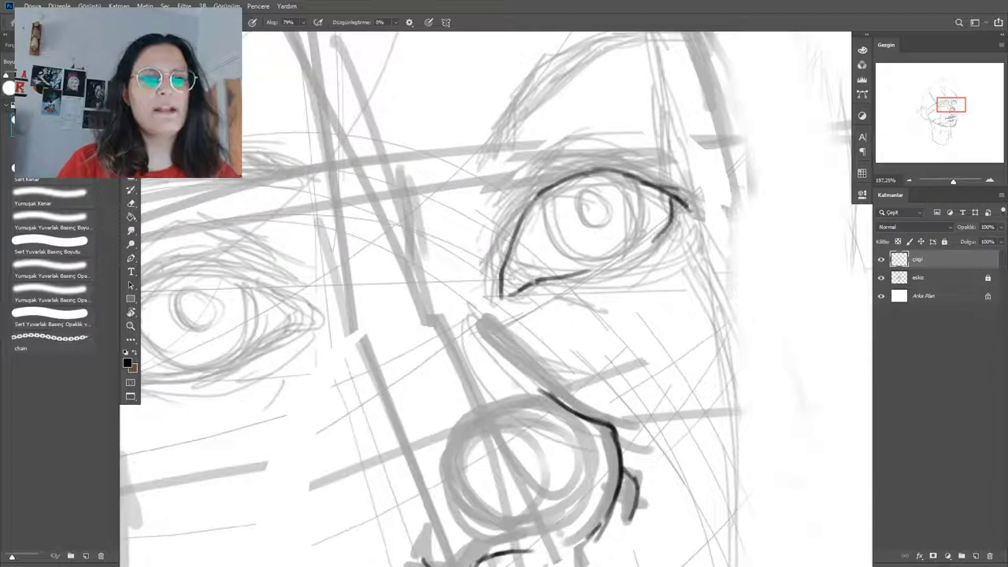
{"action": "left_click_drag", "start_coordinate": [582, 272], "coordinate": [653, 244]}
{"action": "mouse_move", "coordinate": [514, 251]}
{"action": "left_mouse_down"}
{"action": "mouse_move", "coordinate": [540, 280]}
{"action": "mouse_move", "coordinate": [503, 282]}
{"action": "mouse_move", "coordinate": [501, 297]}
{"action": "left_mouse_up"}
Erase the thick line at the far eye's inner corner and redraw the tear duct more cleanly.
{"action": "key", "text": "e"}
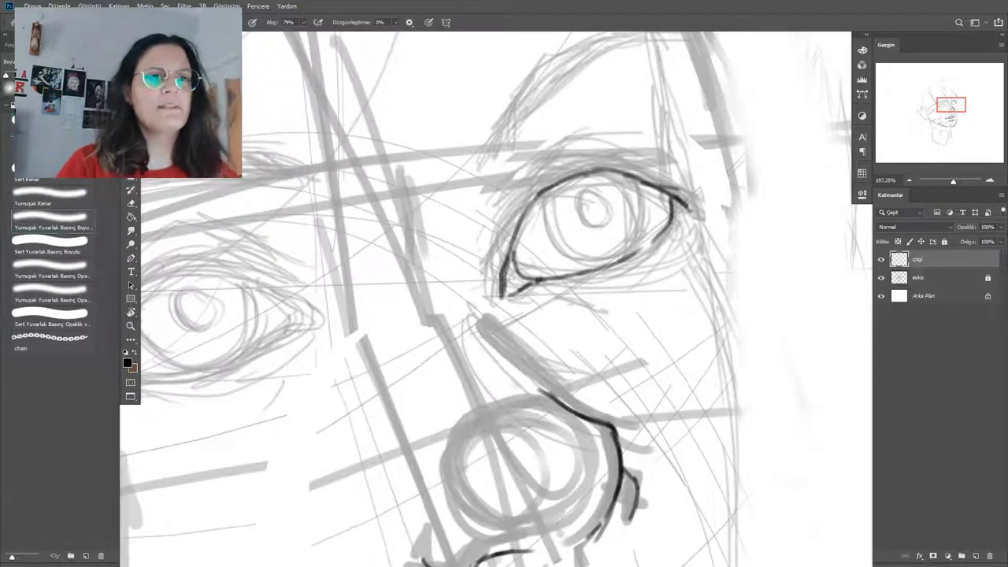
{"action": "left_click_drag", "start_coordinate": [508, 254], "coordinate": [503, 287]}
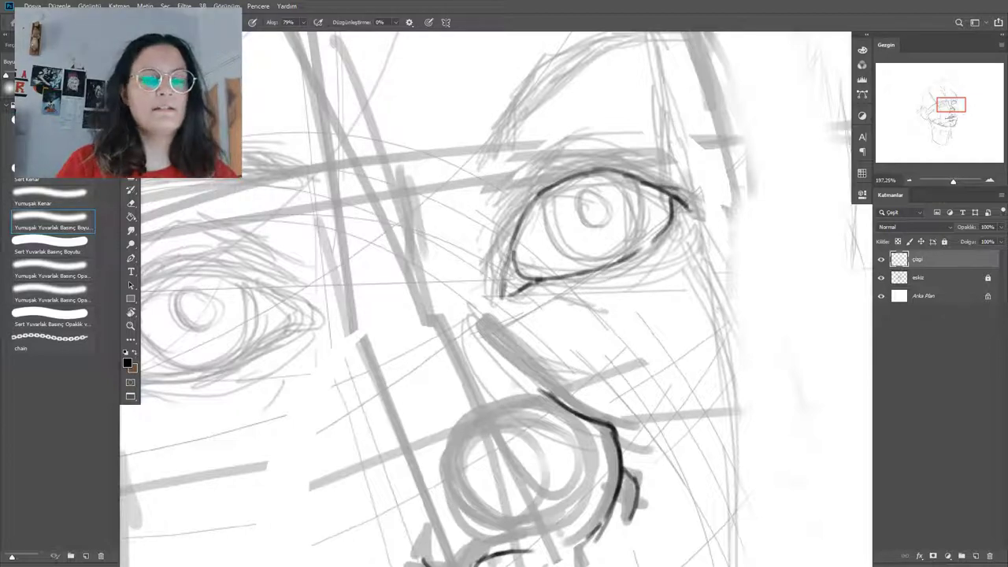
{"action": "key", "text": "b"}
{"action": "left_click_drag", "start_coordinate": [512, 253], "coordinate": [507, 296]}
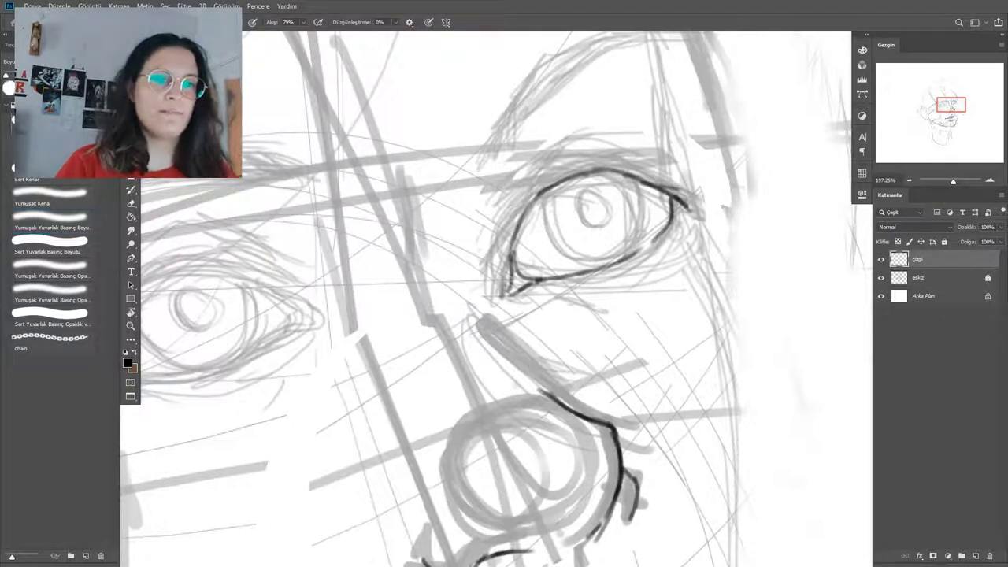
Ink the far eye's iris outline and the small circular pupil inside it.
{"action": "left_click_drag", "start_coordinate": [570, 196], "coordinate": [557, 251]}
{"action": "mouse_move", "coordinate": [551, 206]}
{"action": "left_mouse_down"}
{"action": "mouse_move", "coordinate": [581, 263]}
{"action": "mouse_move", "coordinate": [556, 238]}
{"action": "mouse_move", "coordinate": [622, 254]}
{"action": "mouse_move", "coordinate": [631, 219]}
{"action": "mouse_move", "coordinate": [622, 252]}
{"action": "left_mouse_up"}
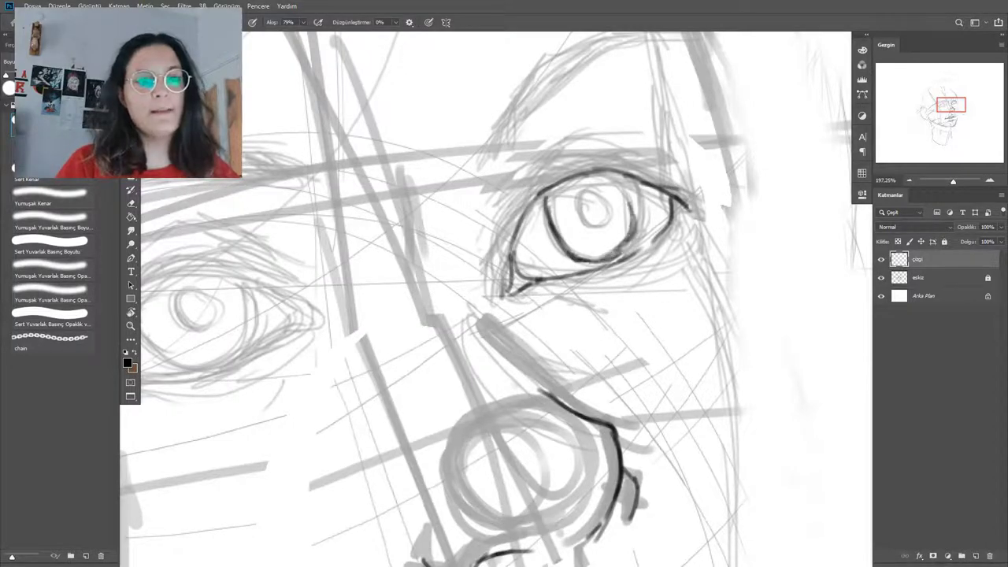
{"action": "left_click_drag", "start_coordinate": [626, 182], "coordinate": [635, 233]}
{"action": "left_click_drag", "start_coordinate": [589, 195], "coordinate": [600, 225]}
{"action": "mouse_move", "coordinate": [592, 192]}
{"action": "left_mouse_down"}
{"action": "mouse_move", "coordinate": [608, 220]}
{"action": "mouse_move", "coordinate": [598, 226]}
{"action": "mouse_move", "coordinate": [611, 212]}
{"action": "left_mouse_up"}
Ink the eyelid crease above the far eye and a short fold line beneath its inner corner.
{"action": "left_click_drag", "start_coordinate": [519, 186], "coordinate": [504, 222]}
{"action": "mouse_move", "coordinate": [538, 161]}
{"action": "left_mouse_down"}
{"action": "mouse_move", "coordinate": [508, 209]}
{"action": "mouse_move", "coordinate": [584, 140]}
{"action": "left_mouse_up"}
{"action": "left_click_drag", "start_coordinate": [669, 203], "coordinate": [672, 217]}
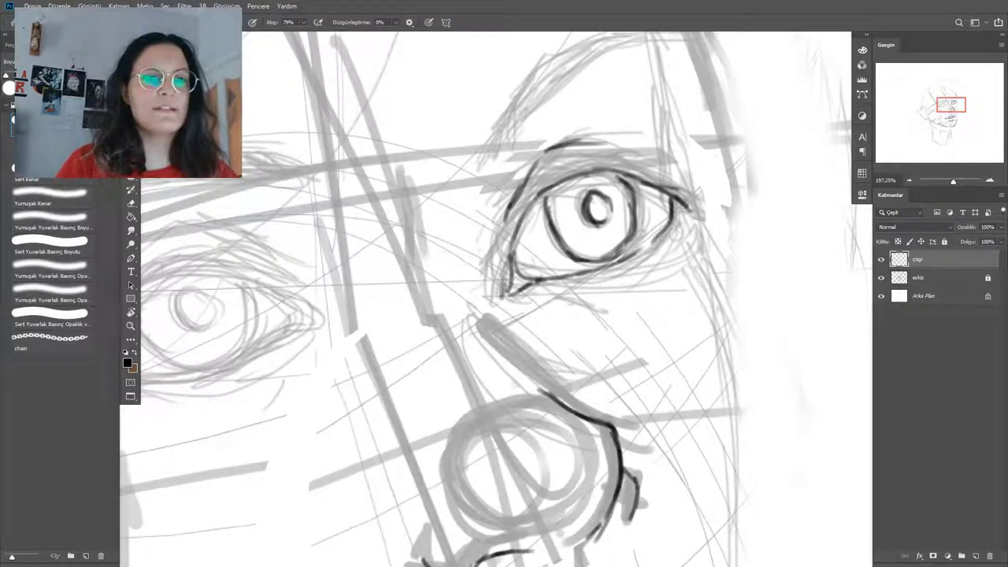
{"action": "mouse_move", "coordinate": [543, 300]}
{"action": "left_mouse_down"}
{"action": "mouse_move", "coordinate": [587, 310]}
{"action": "mouse_move", "coordinate": [564, 305]}
{"action": "left_mouse_up"}
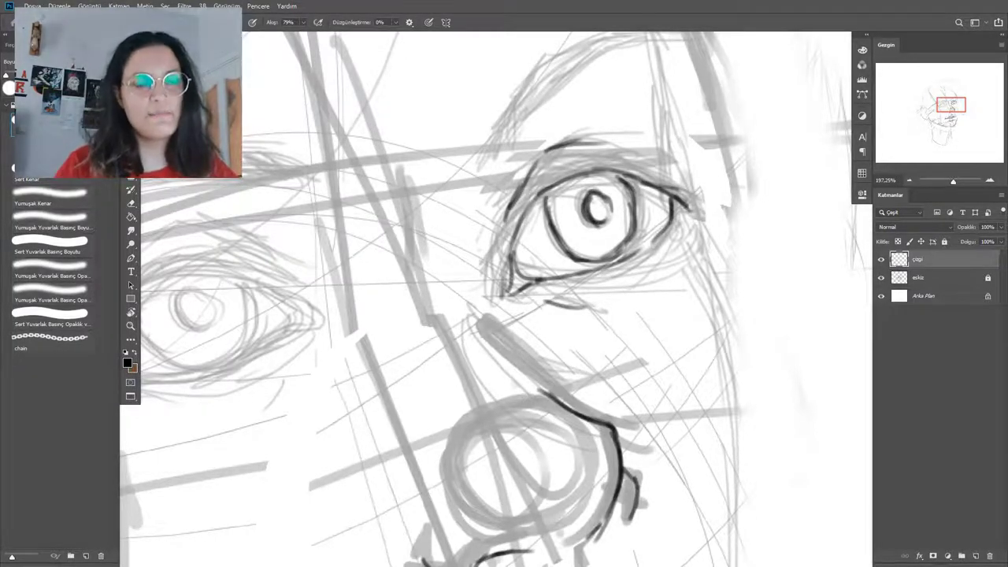
Ink the upper lid of the near eye from the outer corner to the inner corner.
{"action": "key", "text": "z"}
{"action": "left_click", "coordinate": [577, 277], "text": "alt"}
{"action": "left_click", "coordinate": [575, 277], "text": "alt"}
{"action": "left_click", "coordinate": [574, 277], "text": "alt"}
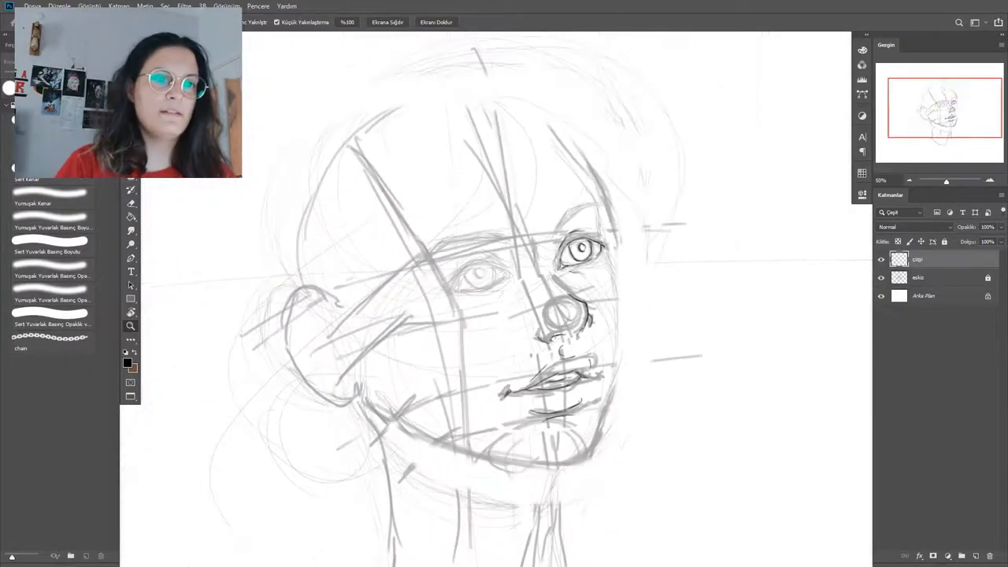
{"action": "left_click", "coordinate": [506, 310]}
{"action": "mouse_move", "coordinate": [515, 300]}
{"action": "left_mouse_down"}
{"action": "mouse_move", "coordinate": [586, 300]}
{"action": "mouse_move", "coordinate": [570, 300]}
{"action": "left_mouse_up"}
{"action": "key", "text": "b"}
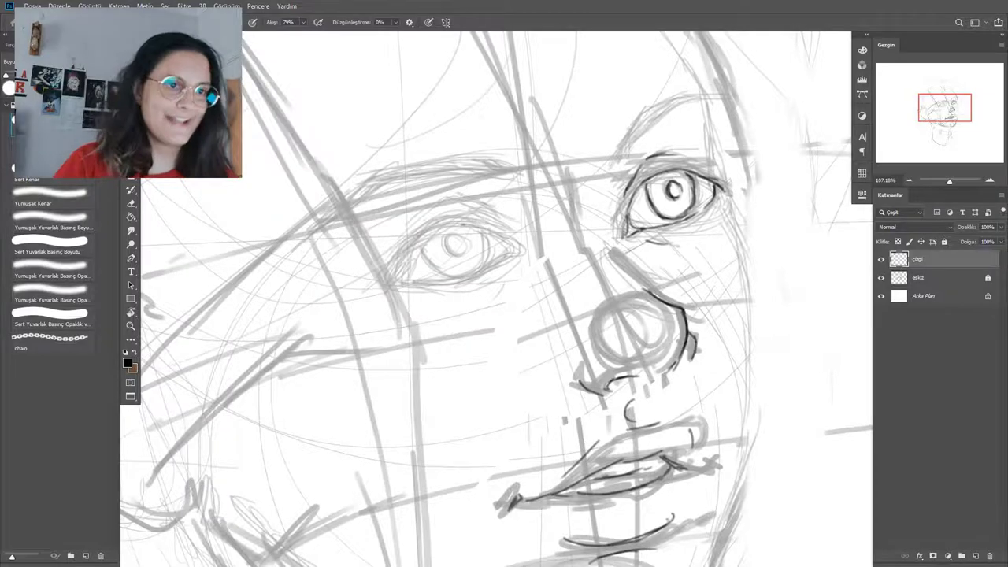
{"action": "key", "text": "z"}
{"action": "left_click_drag", "start_coordinate": [437, 256], "coordinate": [472, 256]}
{"action": "key", "text": "b"}
{"action": "mouse_move", "coordinate": [378, 277]}
{"action": "left_mouse_down"}
{"action": "mouse_move", "coordinate": [399, 245]}
{"action": "mouse_move", "coordinate": [502, 210]}
{"action": "mouse_move", "coordinate": [538, 240]}
{"action": "left_mouse_up"}
{"action": "left_click_drag", "start_coordinate": [474, 212], "coordinate": [538, 242]}
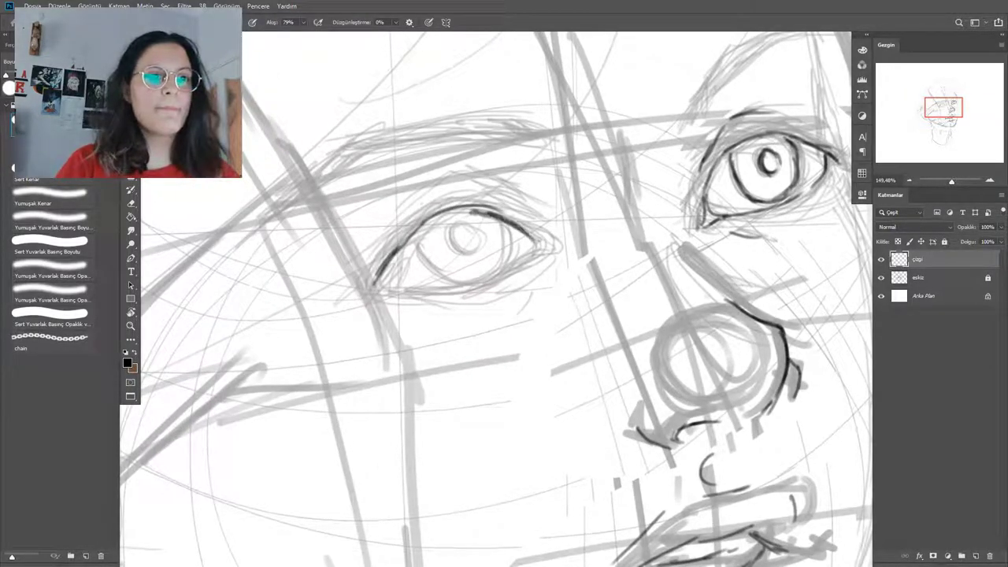
Ink the near eye's lower lid and its tear duct at the inner corner.
{"action": "mouse_move", "coordinate": [408, 250]}
{"action": "left_mouse_down"}
{"action": "mouse_move", "coordinate": [389, 268]}
{"action": "mouse_move", "coordinate": [445, 290]}
{"action": "mouse_move", "coordinate": [537, 260]}
{"action": "left_mouse_up"}
{"action": "mouse_move", "coordinate": [453, 286]}
{"action": "left_mouse_down"}
{"action": "mouse_move", "coordinate": [532, 260]}
{"action": "mouse_move", "coordinate": [406, 285]}
{"action": "left_mouse_up"}
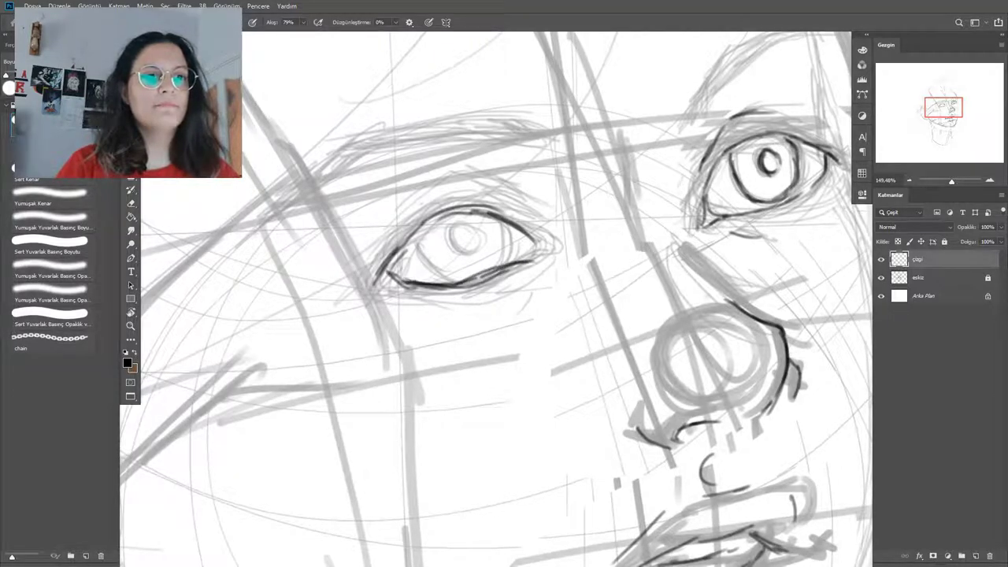
{"action": "mouse_move", "coordinate": [528, 236]}
{"action": "left_mouse_down"}
{"action": "mouse_move", "coordinate": [534, 260]}
{"action": "mouse_move", "coordinate": [548, 235]}
{"action": "mouse_move", "coordinate": [535, 261]}
{"action": "left_mouse_up"}
Ink the near eye's iris outline and its circular pupil.
{"action": "mouse_move", "coordinate": [425, 238]}
{"action": "left_mouse_down"}
{"action": "mouse_move", "coordinate": [438, 271]}
{"action": "mouse_move", "coordinate": [420, 263]}
{"action": "mouse_move", "coordinate": [499, 262]}
{"action": "left_mouse_up"}
{"action": "left_click_drag", "start_coordinate": [497, 222], "coordinate": [504, 267]}
{"action": "mouse_move", "coordinate": [464, 233]}
{"action": "left_mouse_down"}
{"action": "mouse_move", "coordinate": [456, 250]}
{"action": "mouse_move", "coordinate": [479, 249]}
{"action": "left_mouse_up"}
{"action": "mouse_move", "coordinate": [456, 225]}
{"action": "left_mouse_down"}
{"action": "mouse_move", "coordinate": [476, 251]}
{"action": "mouse_move", "coordinate": [469, 221]}
{"action": "left_mouse_up"}
{"action": "mouse_move", "coordinate": [453, 247]}
{"action": "left_mouse_down"}
{"action": "mouse_move", "coordinate": [474, 247]}
{"action": "mouse_move", "coordinate": [457, 252]}
{"action": "left_mouse_up"}
Ink the eyelid crease above the near eye and a short fold line below its inner corner.
{"action": "left_click_drag", "start_coordinate": [480, 192], "coordinate": [517, 206]}
{"action": "left_click_drag", "start_coordinate": [438, 203], "coordinate": [407, 228]}
{"action": "left_click_drag", "start_coordinate": [424, 211], "coordinate": [468, 183]}
{"action": "left_click_drag", "start_coordinate": [529, 289], "coordinate": [517, 310]}
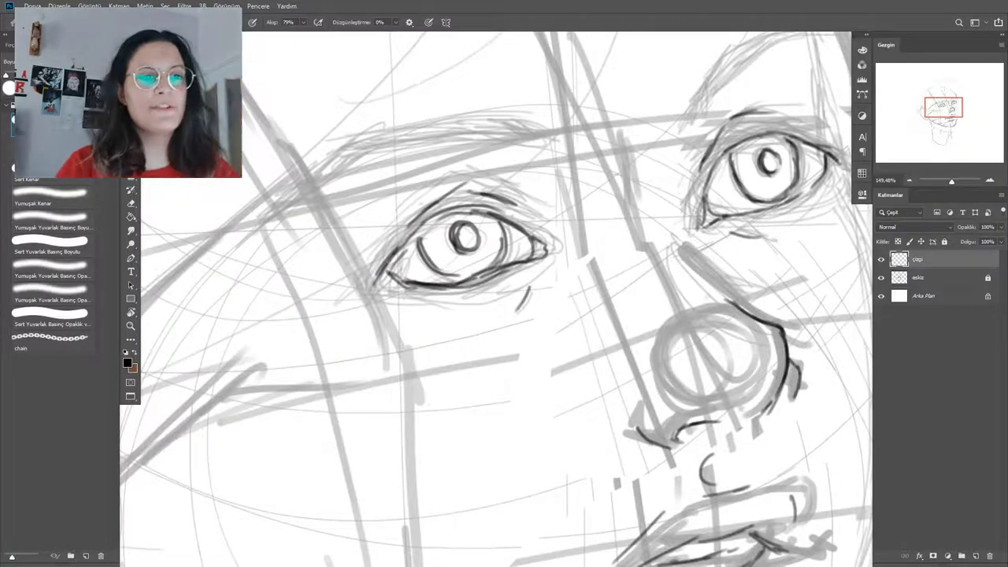
Lasso the inked near eye, scale it up by about 7% with Free Transform, and deselect it.
{"action": "left_click", "coordinate": [53, 221]}
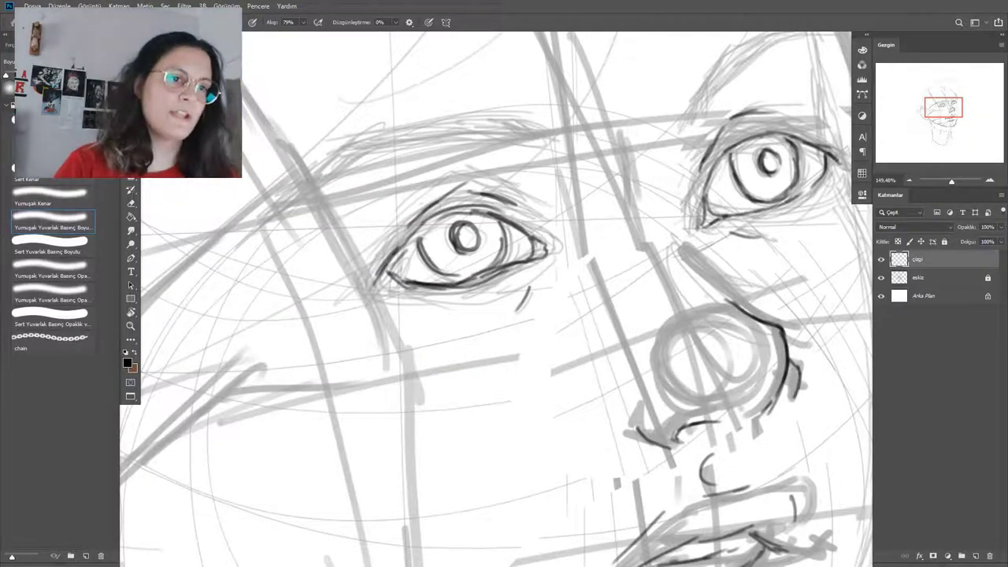
{"action": "key", "text": "z"}
{"action": "left_click", "coordinate": [531, 310], "text": "alt"}
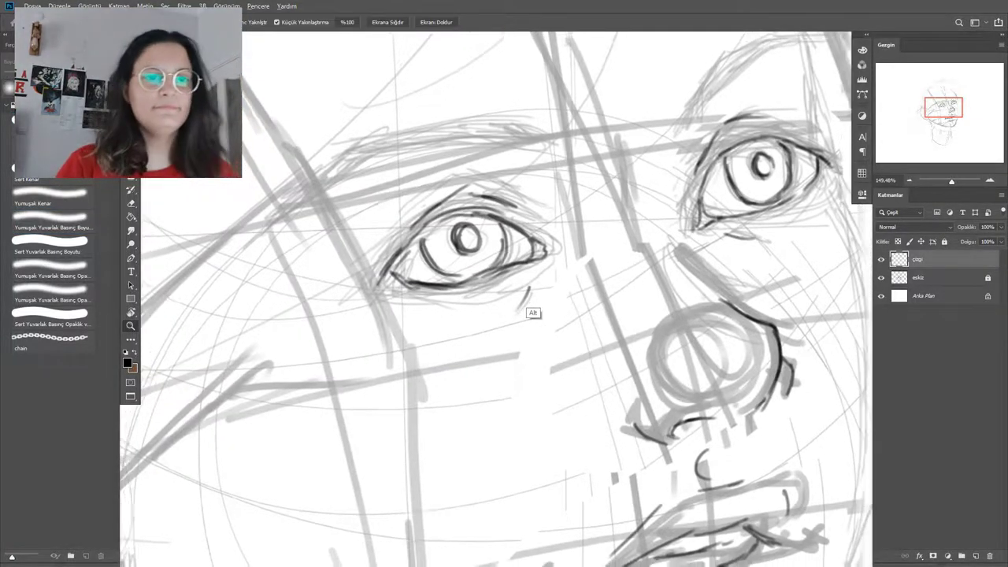
{"action": "left_click", "coordinate": [535, 319], "text": "alt"}
{"action": "left_click", "coordinate": [549, 344], "text": "alt"}
{"action": "left_click", "coordinate": [549, 370], "text": "alt"}
{"action": "left_click", "coordinate": [547, 307]}
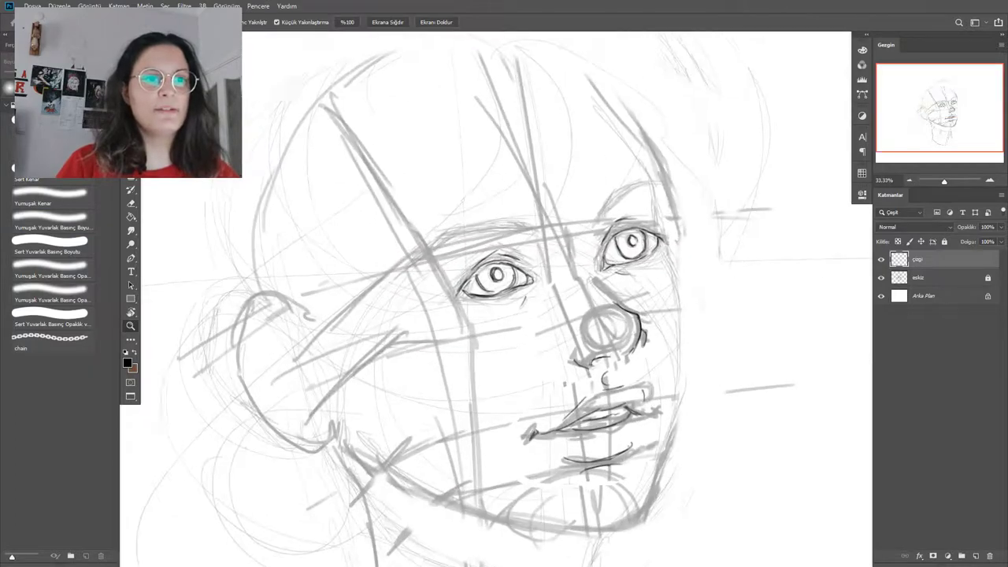
{"action": "key", "text": "b"}
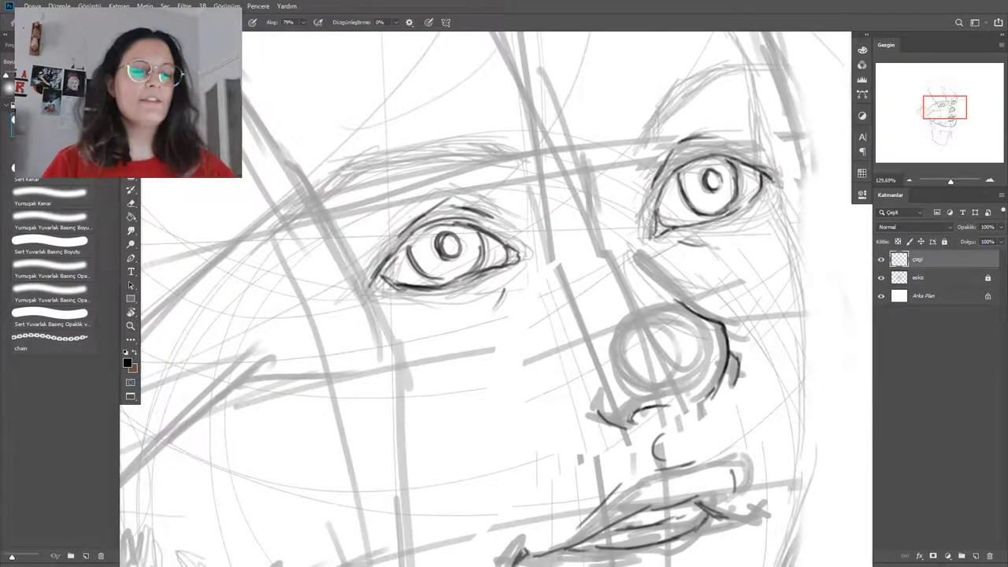
{"action": "key", "text": "l"}
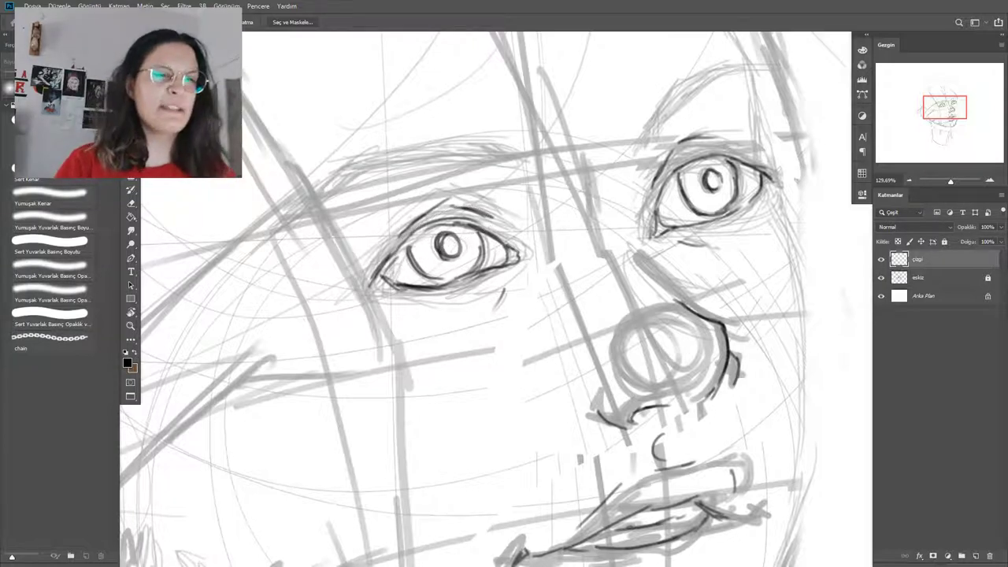
{"action": "mouse_move", "coordinate": [522, 316]}
{"action": "left_mouse_down"}
{"action": "mouse_move", "coordinate": [374, 240]}
{"action": "mouse_move", "coordinate": [413, 370]}
{"action": "left_mouse_up"}
{"action": "key", "text": "ctrl+t"}
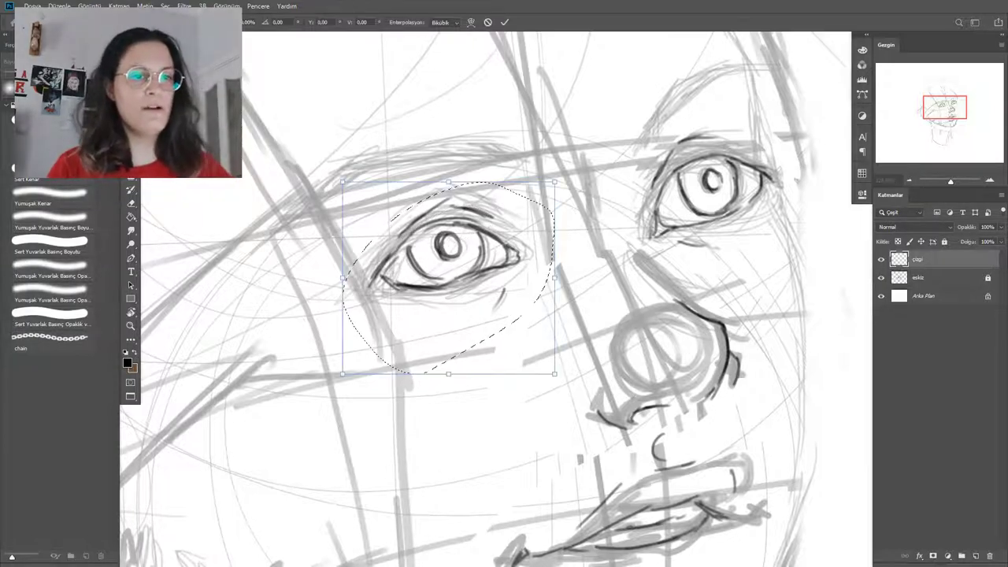
{"action": "left_click_drag", "start_coordinate": [551, 398], "coordinate": [563, 406]}
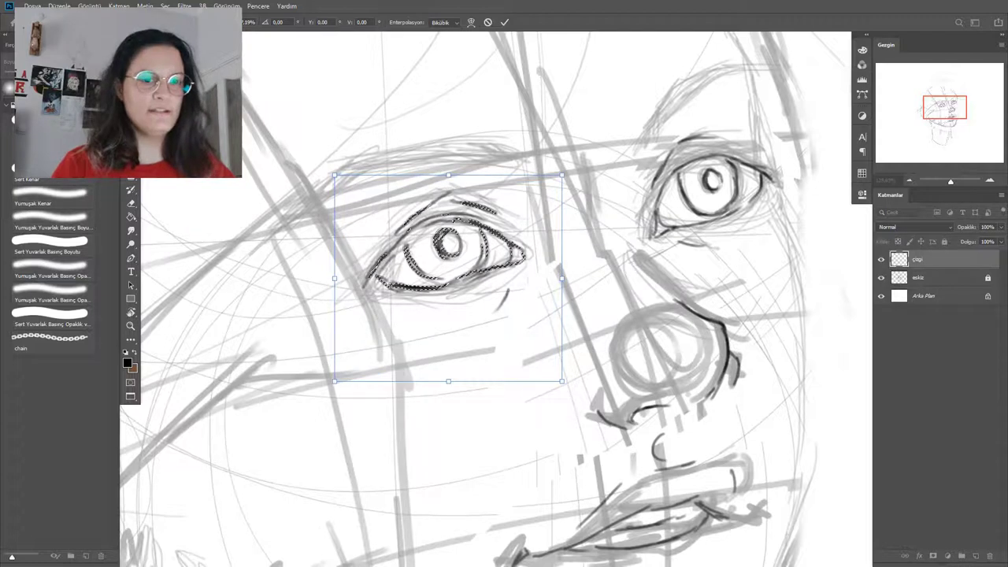
{"action": "key", "text": "Return"}
{"action": "key", "text": "ctrl+d"}
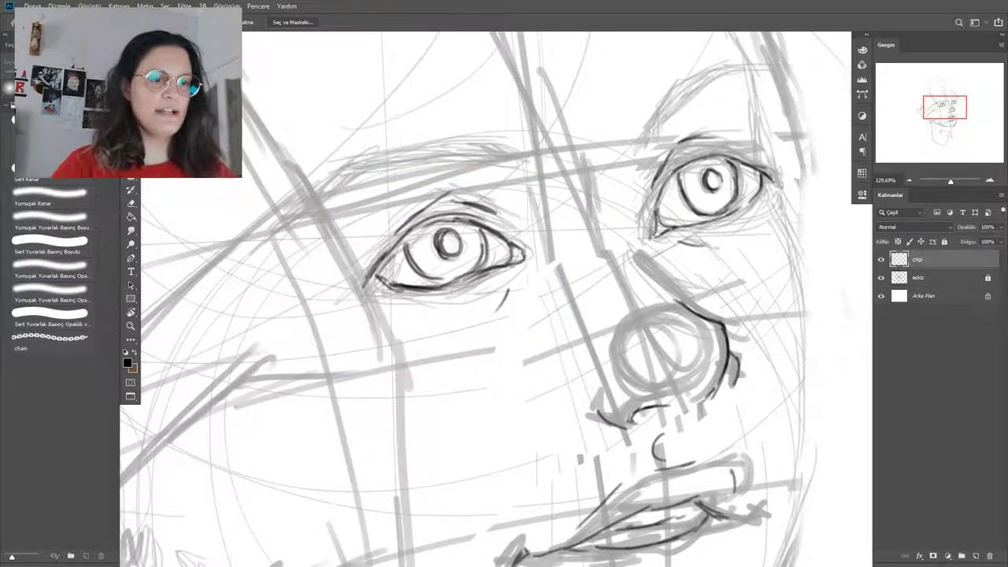
Lasso the inked far eye, rotate it 4.49 degrees clockwise with Free Transform, and deselect it.
{"action": "key", "text": "b"}
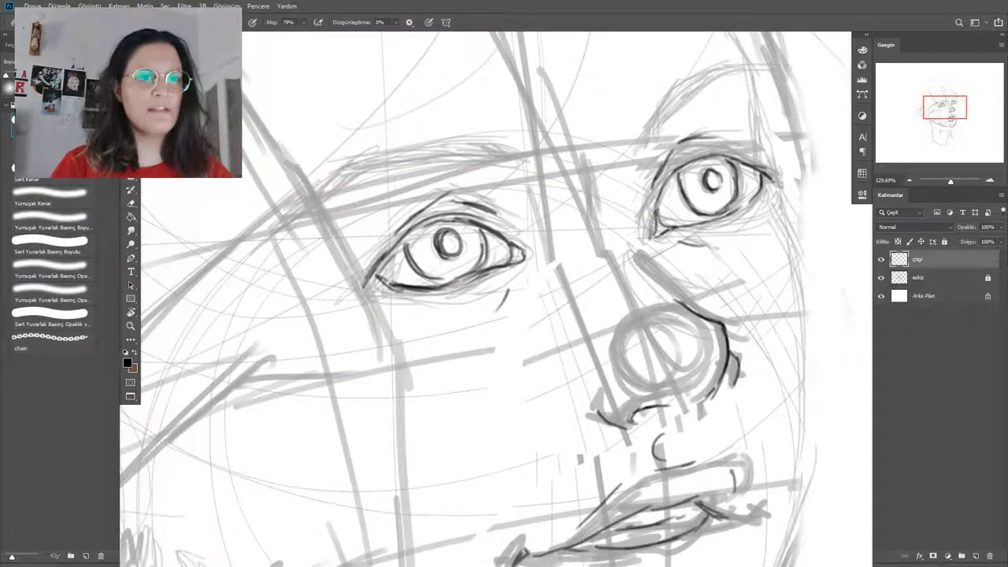
{"action": "key", "text": "l"}
{"action": "mouse_move", "coordinate": [729, 249]}
{"action": "left_mouse_down"}
{"action": "mouse_move", "coordinate": [773, 223]}
{"action": "mouse_move", "coordinate": [688, 115]}
{"action": "mouse_move", "coordinate": [653, 254]}
{"action": "mouse_move", "coordinate": [739, 259]}
{"action": "left_mouse_up"}
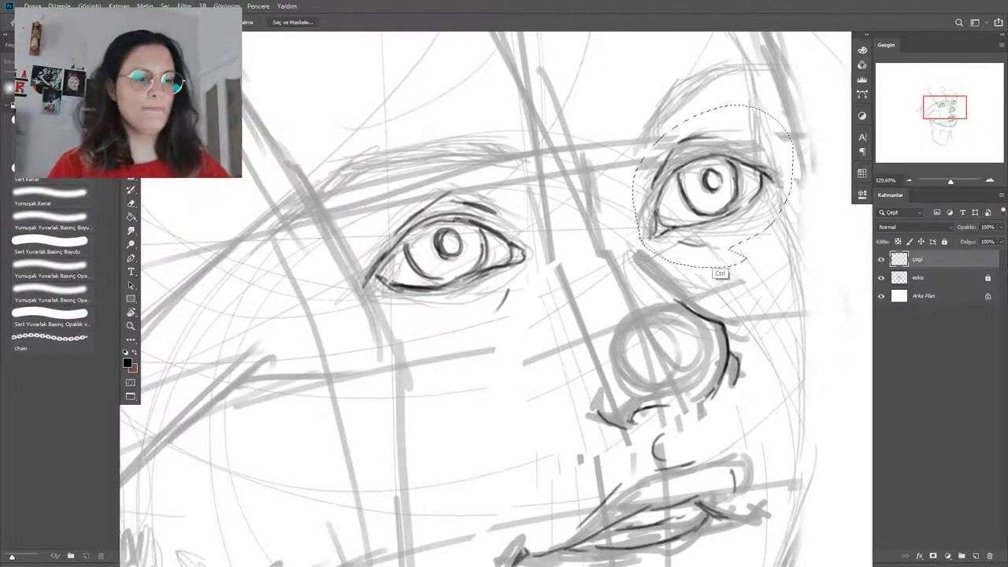
{"action": "key", "text": "ctrl+t"}
{"action": "left_click_drag", "start_coordinate": [818, 284], "coordinate": [810, 292]}
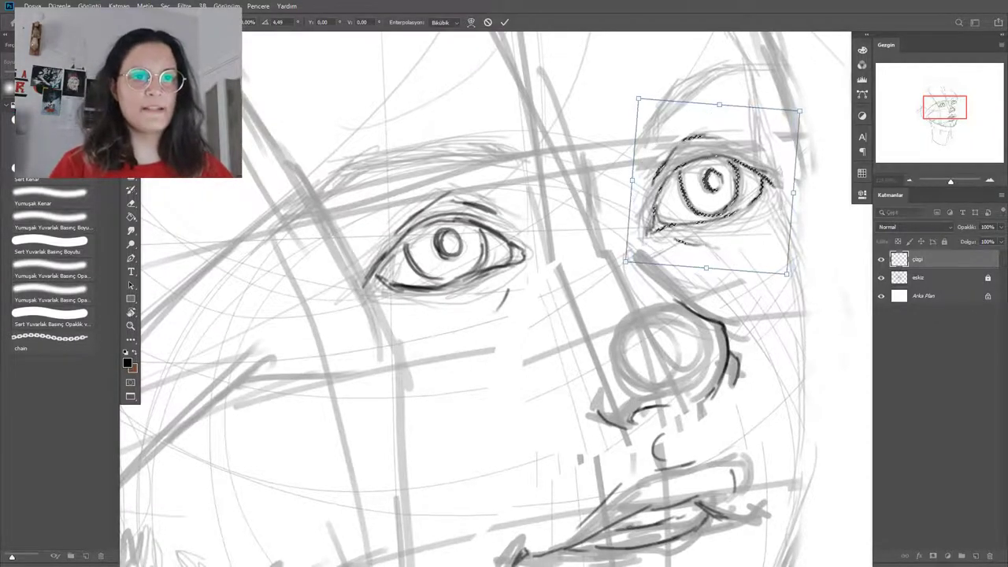
{"action": "key", "text": "Return"}
{"action": "key", "text": "ctrl+d"}
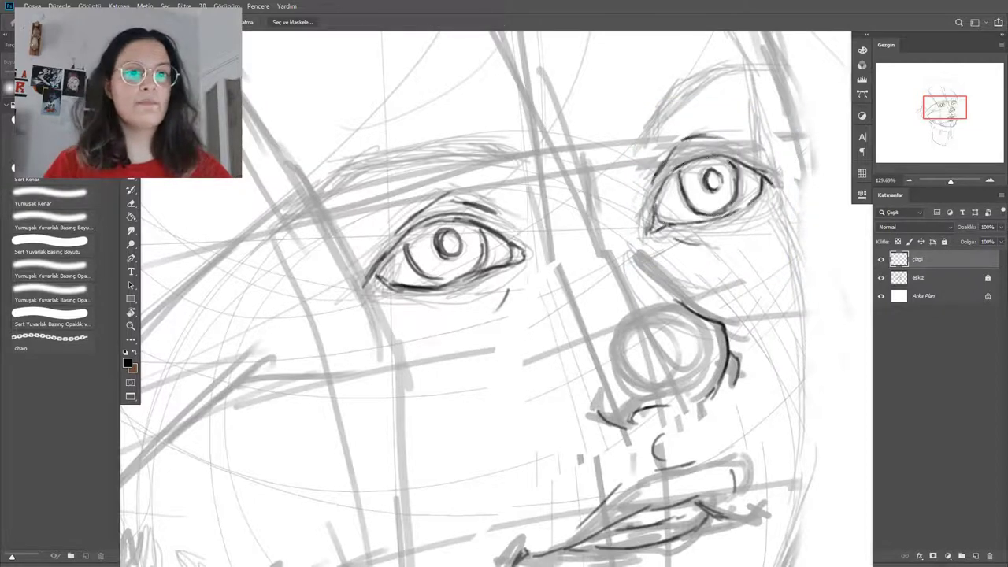
Ink the arched eyebrow above the far eye in overlapping strokes.
{"action": "key", "text": "b"}
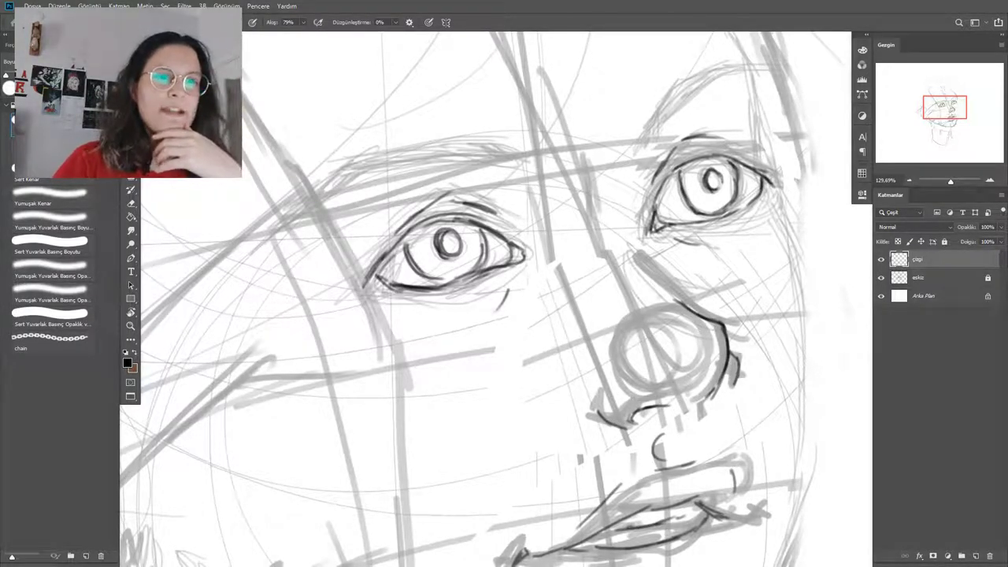
{"action": "mouse_move", "coordinate": [639, 149]}
{"action": "left_mouse_down"}
{"action": "mouse_move", "coordinate": [673, 108]}
{"action": "mouse_move", "coordinate": [740, 85]}
{"action": "mouse_move", "coordinate": [775, 87]}
{"action": "mouse_move", "coordinate": [690, 100]}
{"action": "mouse_move", "coordinate": [702, 95]}
{"action": "left_mouse_up"}
{"action": "key", "text": "b"}
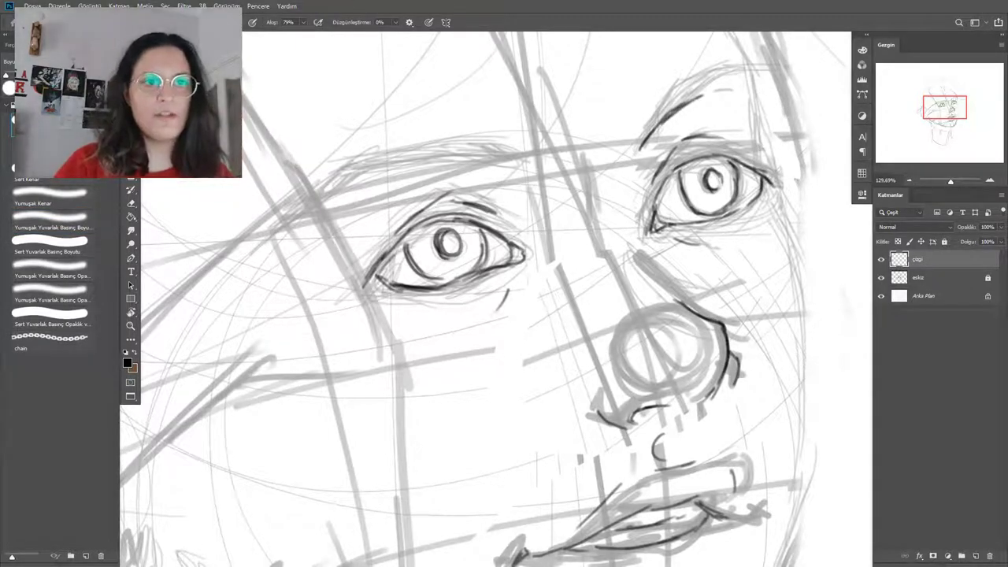
{"action": "mouse_move", "coordinate": [640, 148]}
{"action": "left_mouse_down"}
{"action": "mouse_move", "coordinate": [654, 117]}
{"action": "mouse_move", "coordinate": [692, 92]}
{"action": "mouse_move", "coordinate": [753, 80]}
{"action": "left_mouse_up"}
{"action": "left_click_drag", "start_coordinate": [690, 102], "coordinate": [749, 86]}
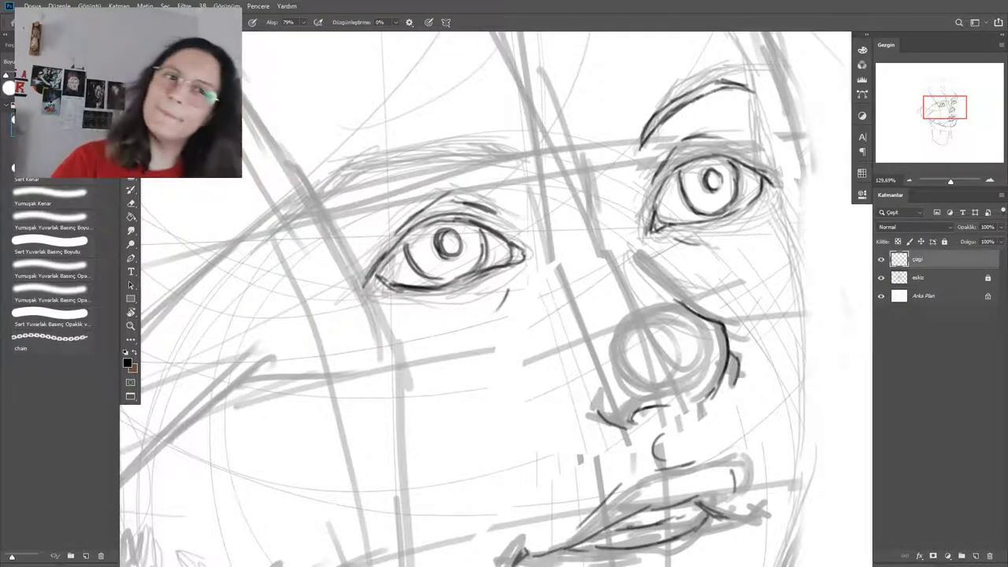
{"action": "mouse_move", "coordinate": [494, 163]}
{"action": "left_mouse_down"}
{"action": "mouse_move", "coordinate": [416, 150]}
{"action": "mouse_move", "coordinate": [319, 200]}
{"action": "left_mouse_up"}
{"action": "left_click_drag", "start_coordinate": [368, 164], "coordinate": [318, 200]}
{"action": "mouse_move", "coordinate": [419, 158]}
{"action": "left_mouse_down"}
{"action": "mouse_move", "coordinate": [354, 171]}
{"action": "mouse_move", "coordinate": [304, 208]}
{"action": "mouse_move", "coordinate": [353, 170]}
{"action": "left_mouse_up"}
{"action": "key", "text": "ctrl+z"}
{"action": "key", "text": "ctrl+z"}
{"action": "key", "text": "ctrl+z"}
{"action": "key", "text": "ctrl+z"}
Ink the near eye's eyebrow as a long arch, thick at the inner end and tapering toward the temple.
{"action": "left_click_drag", "start_coordinate": [472, 157], "coordinate": [366, 163]}
{"action": "mouse_move", "coordinate": [507, 153]}
{"action": "left_mouse_down"}
{"action": "mouse_move", "coordinate": [435, 162]}
{"action": "mouse_move", "coordinate": [516, 163]}
{"action": "mouse_move", "coordinate": [462, 145]}
{"action": "mouse_move", "coordinate": [380, 159]}
{"action": "left_mouse_up"}
{"action": "mouse_move", "coordinate": [460, 147]}
{"action": "left_mouse_down"}
{"action": "mouse_move", "coordinate": [359, 159]}
{"action": "mouse_move", "coordinate": [304, 208]}
{"action": "left_mouse_up"}
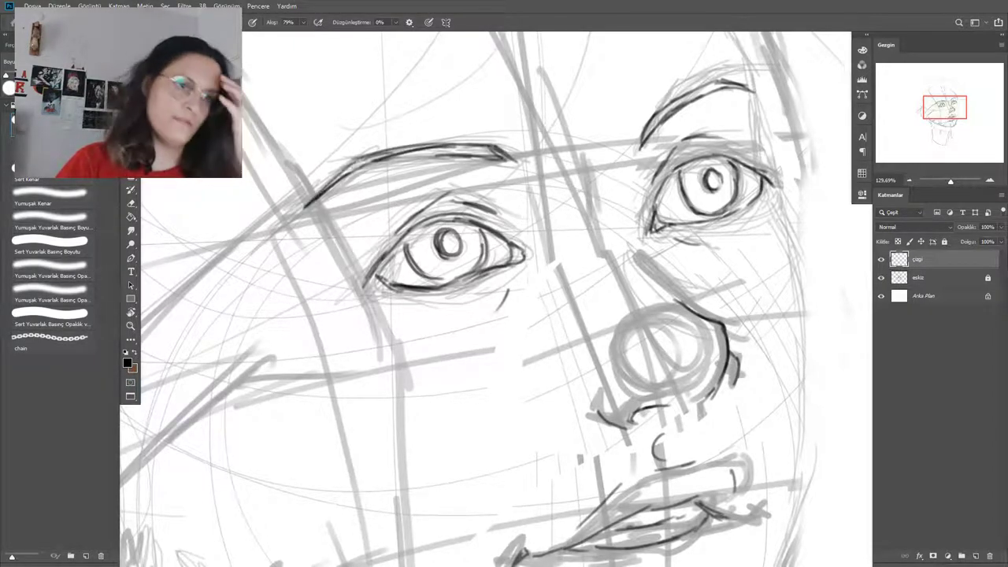
{"action": "key", "text": "z"}
{"action": "left_click", "coordinate": [526, 277], "text": "alt"}
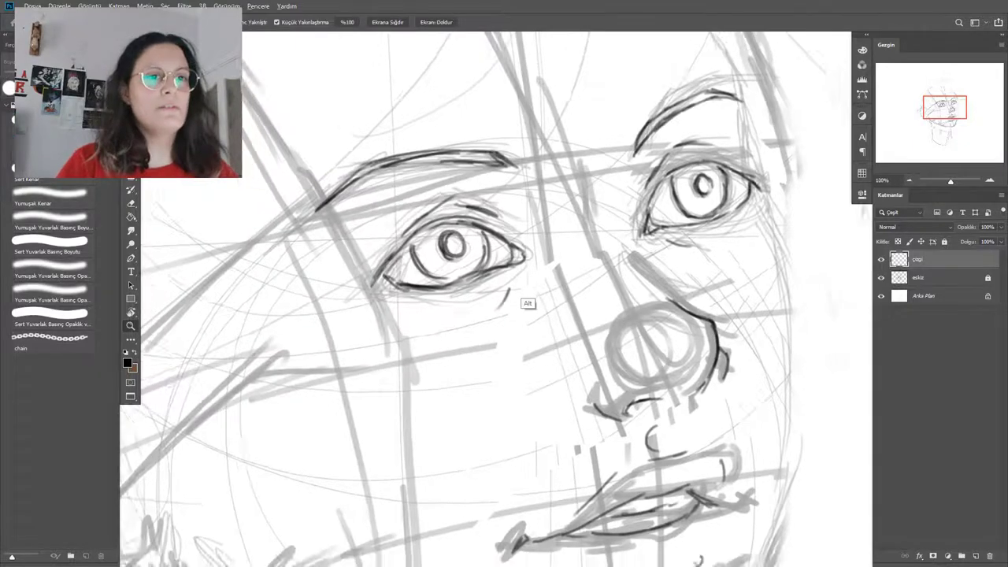
Ink the far side of the forehead from the temple past the eyebrow to the far eye's outer corner.
{"action": "left_click", "coordinate": [525, 277], "text": "alt"}
{"action": "left_click", "coordinate": [526, 278], "text": "alt"}
{"action": "left_click", "coordinate": [526, 278], "text": "alt"}
{"action": "left_click", "coordinate": [517, 293]}
{"action": "left_click", "coordinate": [516, 293]}
{"action": "key", "text": "b"}
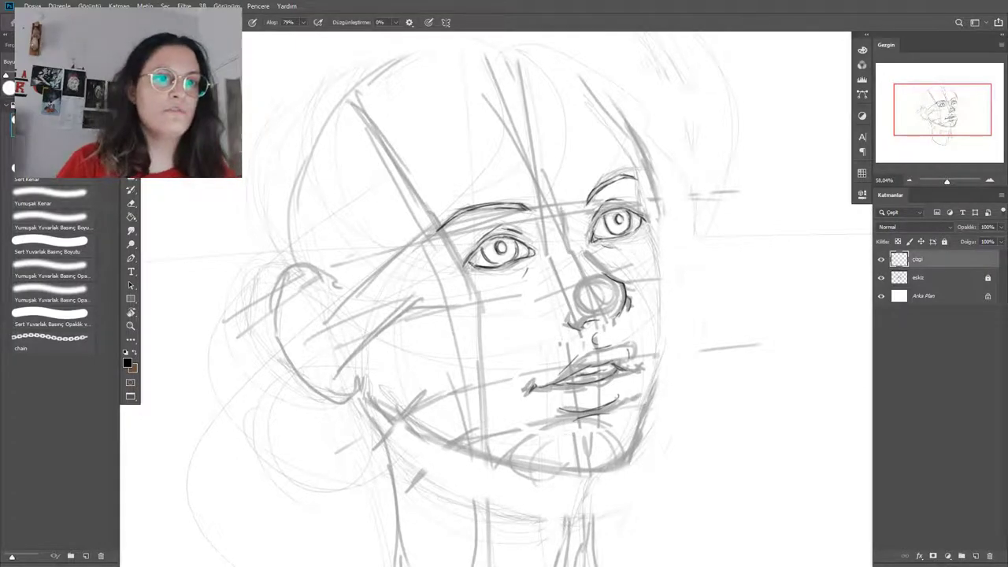
{"action": "key", "text": "z"}
{"action": "left_click_drag", "start_coordinate": [639, 198], "coordinate": [685, 197]}
{"action": "key", "text": "b"}
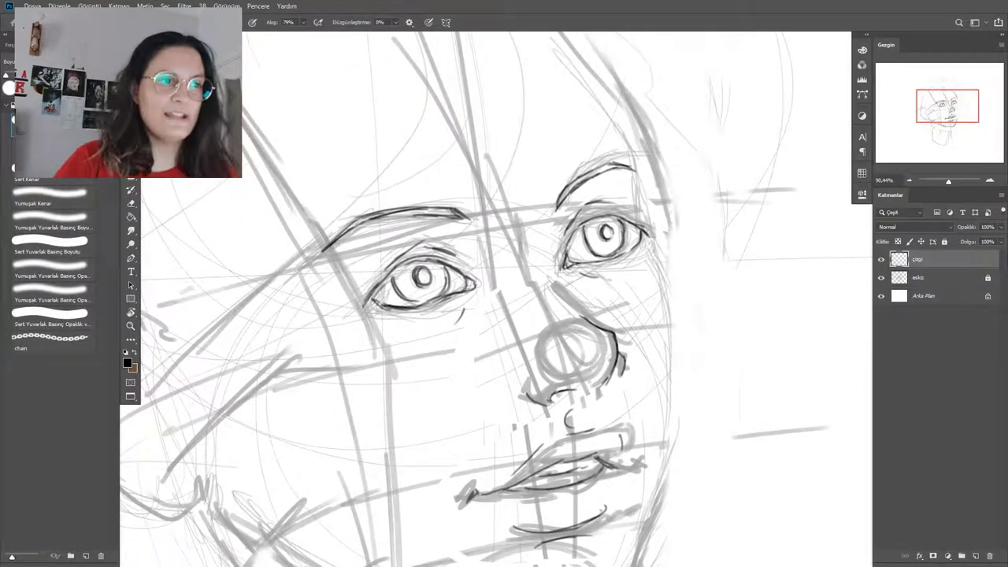
{"action": "left_click_drag", "start_coordinate": [578, 76], "coordinate": [621, 143]}
{"action": "mouse_move", "coordinate": [592, 96]}
{"action": "left_mouse_down"}
{"action": "mouse_move", "coordinate": [633, 171]}
{"action": "mouse_move", "coordinate": [638, 209]}
{"action": "left_mouse_up"}
{"action": "left_click_drag", "start_coordinate": [632, 173], "coordinate": [638, 224]}
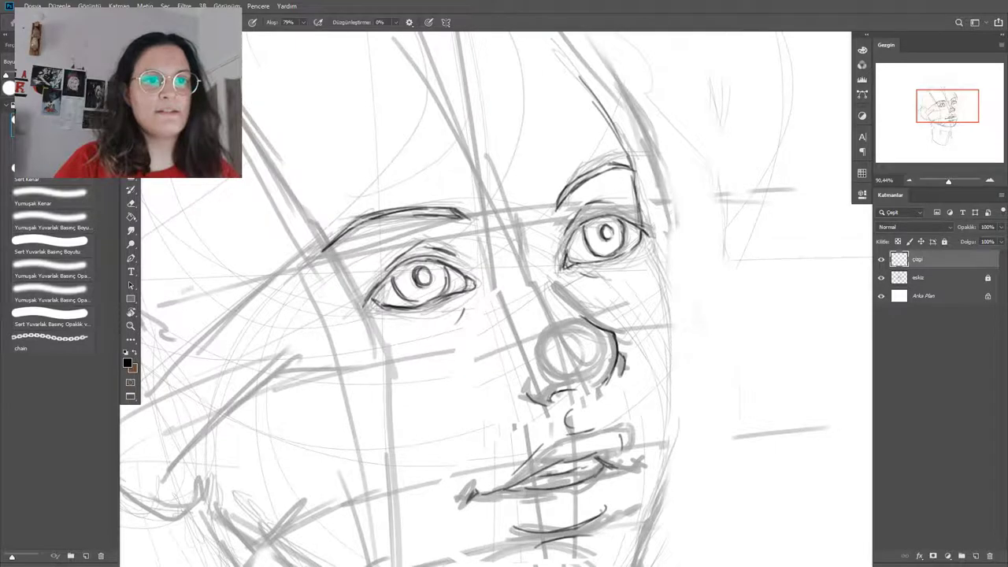
Ink the far cheek contour from the far eye's outer corner down toward the jaw, rotating the canvas for the long stroke.
{"action": "left_click_drag", "start_coordinate": [535, 355], "coordinate": [488, 252]}
{"action": "left_click_drag", "start_coordinate": [595, 126], "coordinate": [612, 187]}
{"action": "mouse_move", "coordinate": [603, 153]}
{"action": "left_mouse_down"}
{"action": "mouse_move", "coordinate": [626, 232]}
{"action": "mouse_move", "coordinate": [621, 319]}
{"action": "left_mouse_up"}
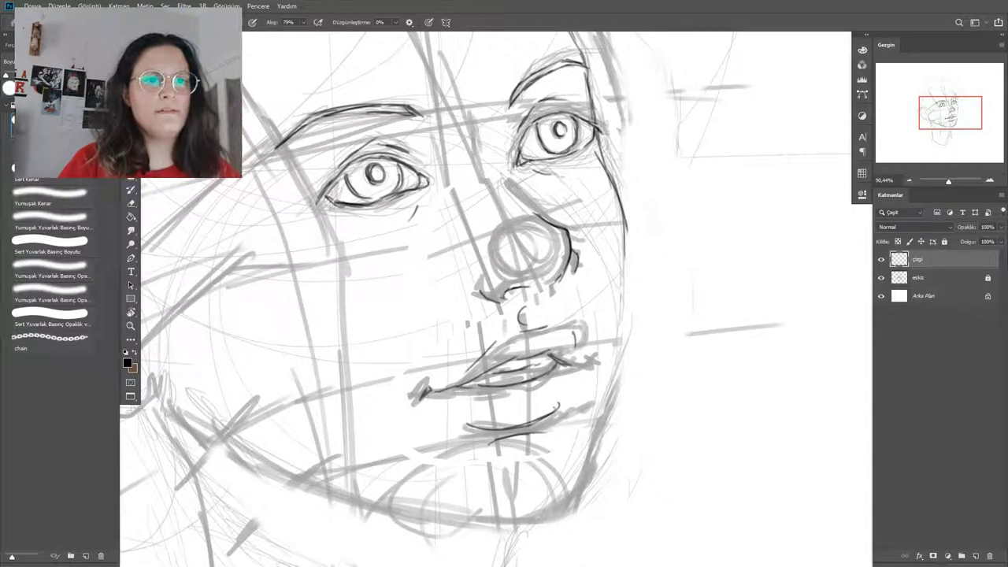
{"action": "key", "text": "r"}
{"action": "mouse_move", "coordinate": [653, 251]}
{"action": "left_mouse_down"}
{"action": "mouse_move", "coordinate": [638, 216]}
{"action": "mouse_move", "coordinate": [382, 181]}
{"action": "left_mouse_up"}
{"action": "key", "text": "b"}
{"action": "mouse_move", "coordinate": [376, 234]}
{"action": "left_mouse_down"}
{"action": "mouse_move", "coordinate": [551, 161]}
{"action": "mouse_move", "coordinate": [646, 136]}
{"action": "mouse_move", "coordinate": [660, 145]}
{"action": "left_mouse_up"}
Ink the far jaw down into the chin in overlapping strokes and erase the excess ink along it.
{"action": "key", "text": "r"}
{"action": "left_click_drag", "start_coordinate": [386, 245], "coordinate": [575, 197]}
{"action": "mouse_move", "coordinate": [511, 354]}
{"action": "left_mouse_down"}
{"action": "mouse_move", "coordinate": [484, 228]}
{"action": "mouse_move", "coordinate": [518, 229]}
{"action": "left_mouse_up"}
{"action": "key", "text": "b"}
{"action": "left_click_drag", "start_coordinate": [613, 333], "coordinate": [595, 374]}
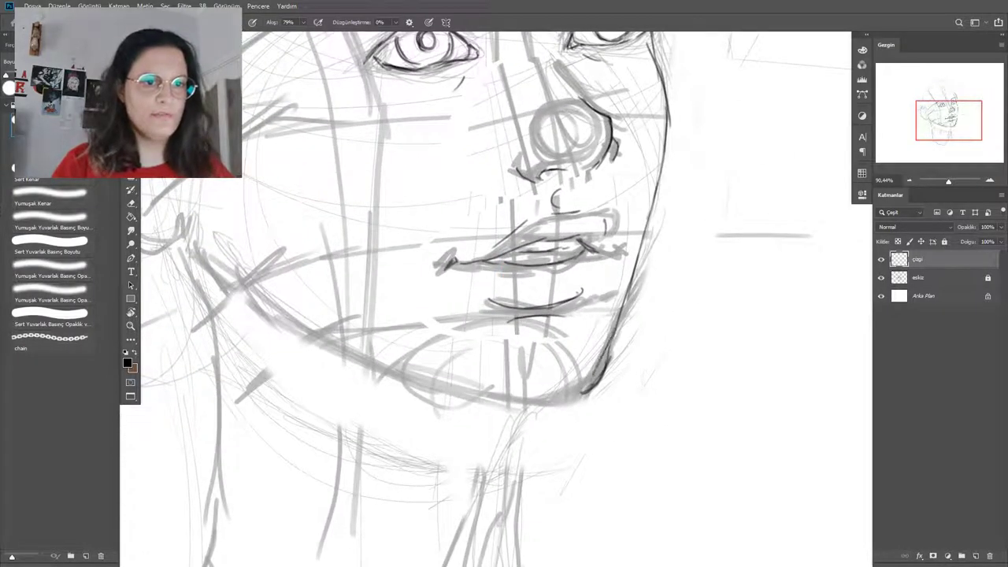
{"action": "left_click_drag", "start_coordinate": [628, 283], "coordinate": [593, 357]}
{"action": "mouse_move", "coordinate": [617, 312]}
{"action": "left_mouse_down"}
{"action": "mouse_move", "coordinate": [585, 377]}
{"action": "mouse_move", "coordinate": [560, 397]}
{"action": "left_mouse_up"}
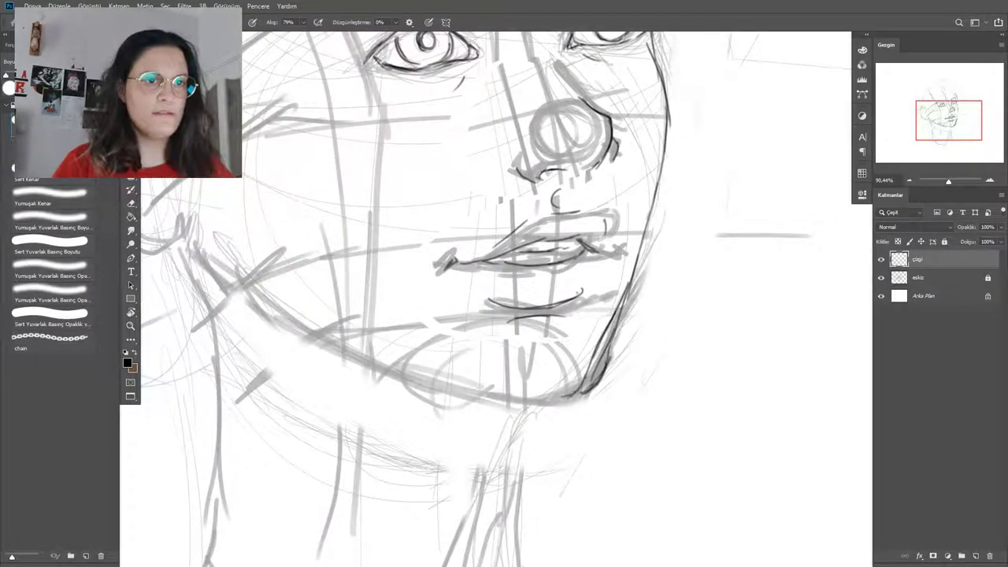
{"action": "key", "text": "e"}
{"action": "mouse_move", "coordinate": [608, 363]}
{"action": "left_mouse_down"}
{"action": "mouse_move", "coordinate": [589, 393]}
{"action": "mouse_move", "coordinate": [623, 302]}
{"action": "left_mouse_up"}
Ink the near jawline in long overlapping curves from below the ear to the underside of the chin.
{"action": "left_click_drag", "start_coordinate": [473, 300], "coordinate": [562, 293]}
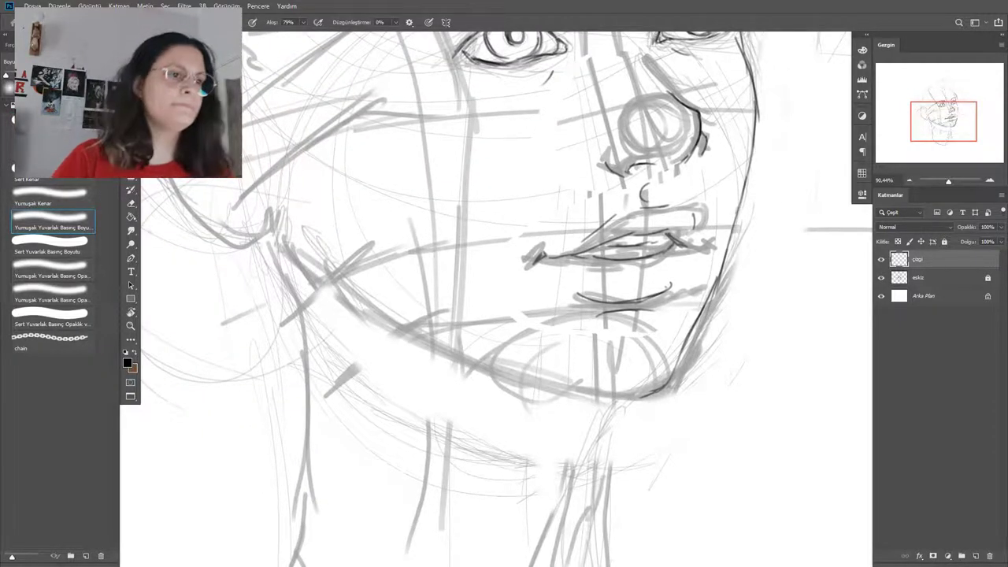
{"action": "mouse_move", "coordinate": [288, 218]}
{"action": "left_mouse_down"}
{"action": "mouse_move", "coordinate": [331, 279]}
{"action": "mouse_move", "coordinate": [398, 318]}
{"action": "left_mouse_up"}
{"action": "left_click_drag", "start_coordinate": [297, 224], "coordinate": [521, 382]}
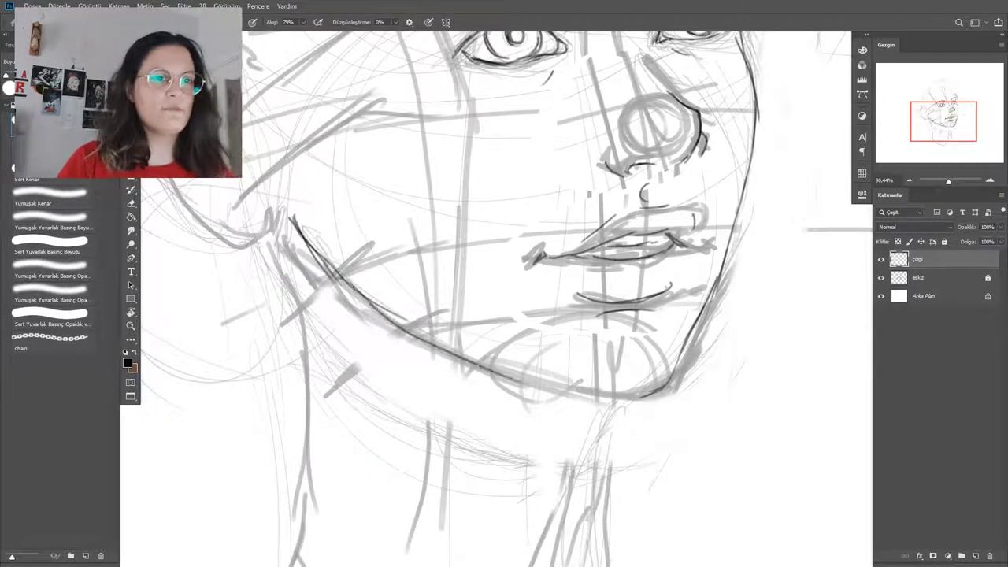
{"action": "mouse_move", "coordinate": [361, 291]}
{"action": "left_mouse_down"}
{"action": "mouse_move", "coordinate": [533, 378]}
{"action": "mouse_move", "coordinate": [602, 393]}
{"action": "left_mouse_up"}
{"action": "left_click_drag", "start_coordinate": [537, 382], "coordinate": [603, 394]}
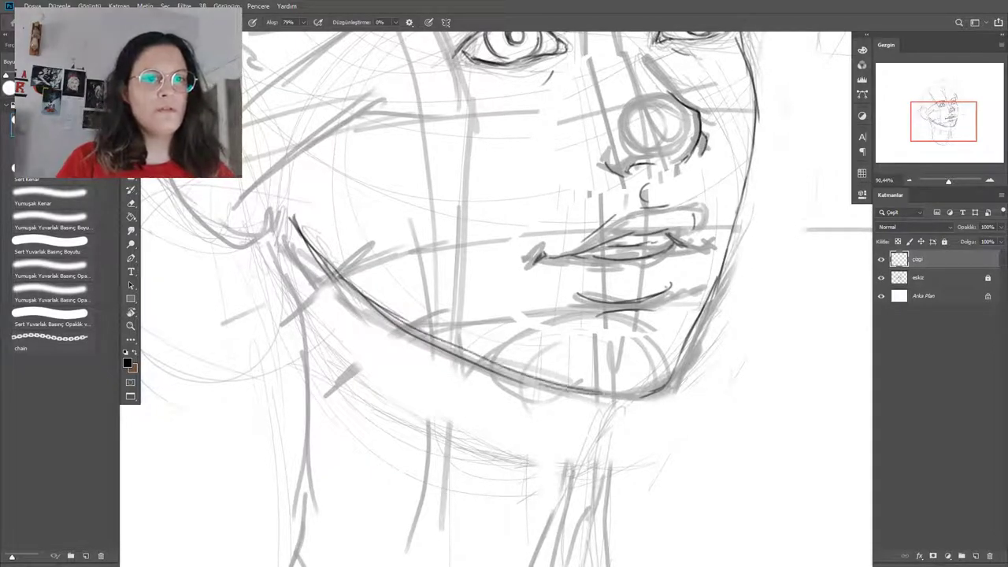
{"action": "left_click_drag", "start_coordinate": [486, 361], "coordinate": [526, 375]}
{"action": "left_click_drag", "start_coordinate": [582, 387], "coordinate": [639, 389]}
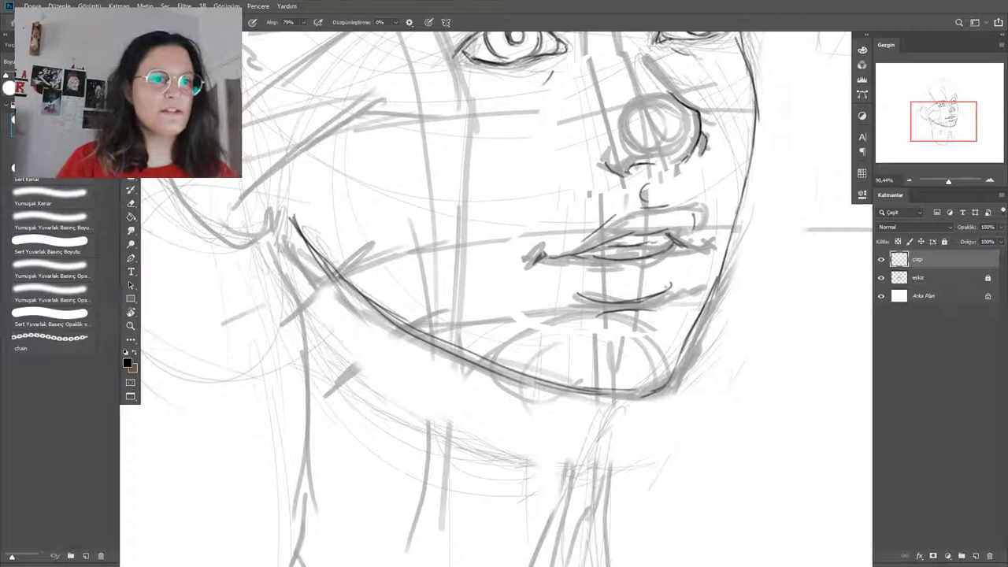
Review the whole head at reduced zoom with the canvas turned back upright.
{"action": "key", "text": "z"}
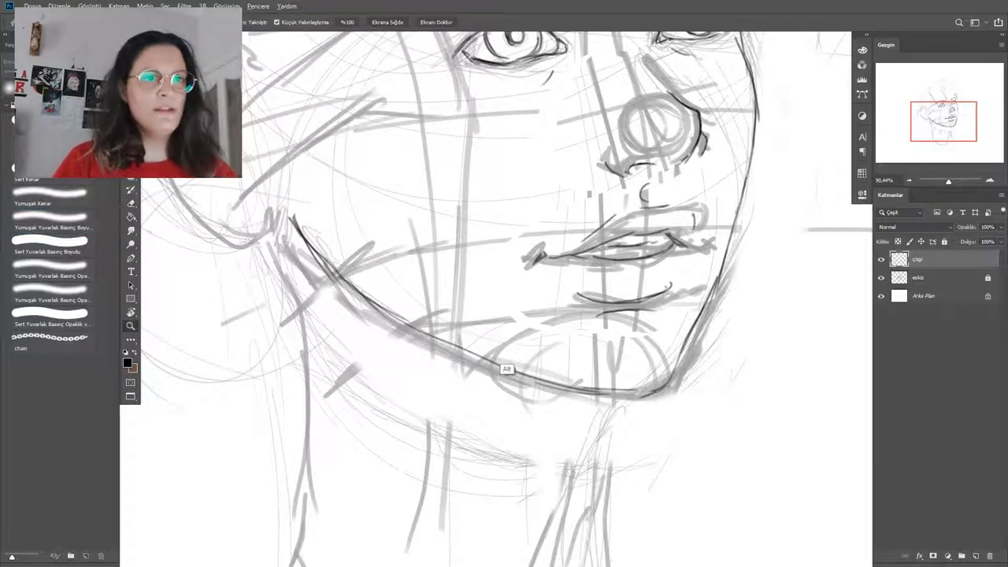
{"action": "left_click", "coordinate": [506, 367], "text": "alt"}
{"action": "left_click", "coordinate": [506, 367], "text": "alt"}
{"action": "left_click", "coordinate": [508, 373], "text": "alt"}
{"action": "left_click", "coordinate": [510, 373], "text": "alt"}
{"action": "key", "text": "b"}
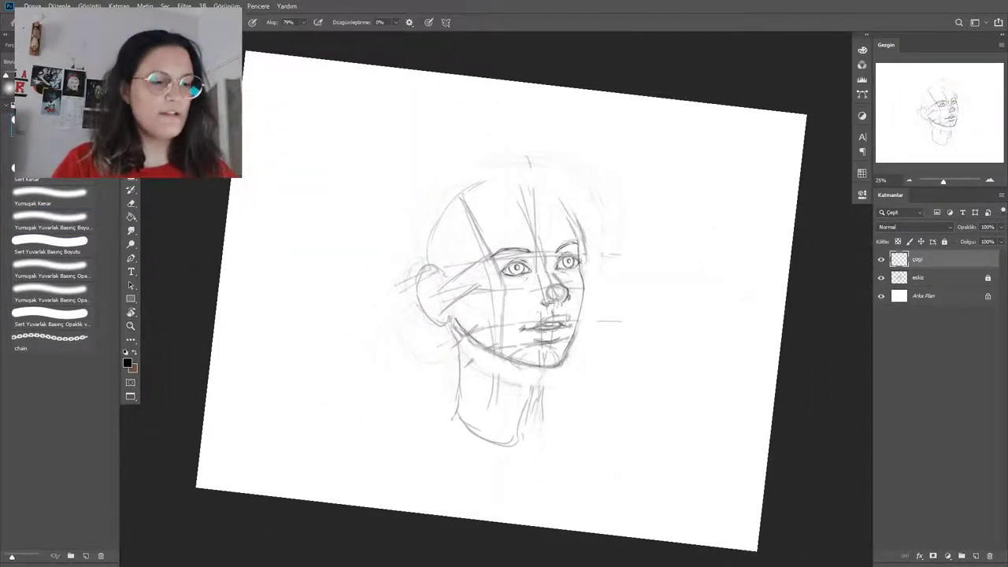
{"action": "key", "text": "r"}
{"action": "left_click_drag", "start_coordinate": [551, 330], "coordinate": [560, 317]}
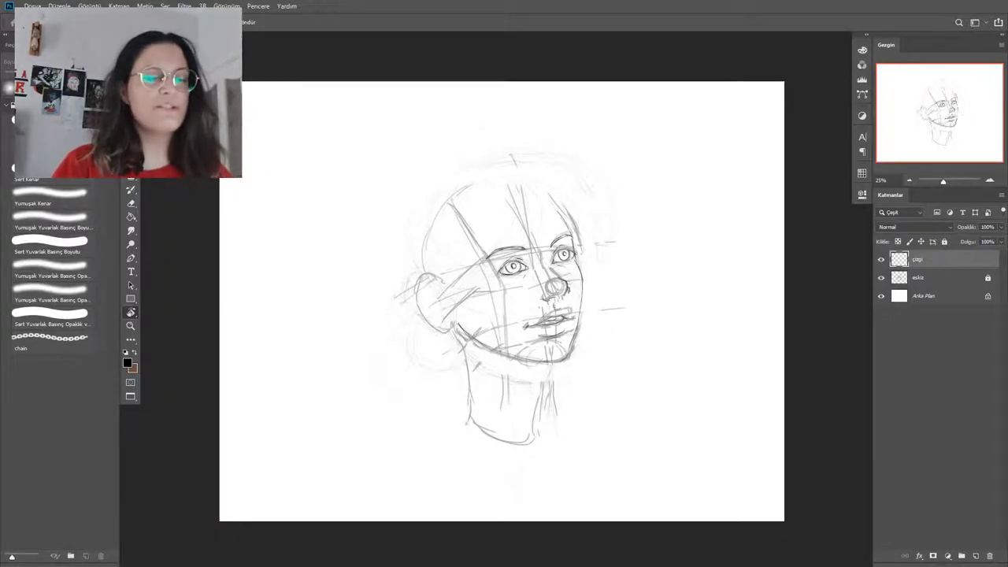
{"action": "left_click_drag", "start_coordinate": [503, 351], "coordinate": [568, 351]}
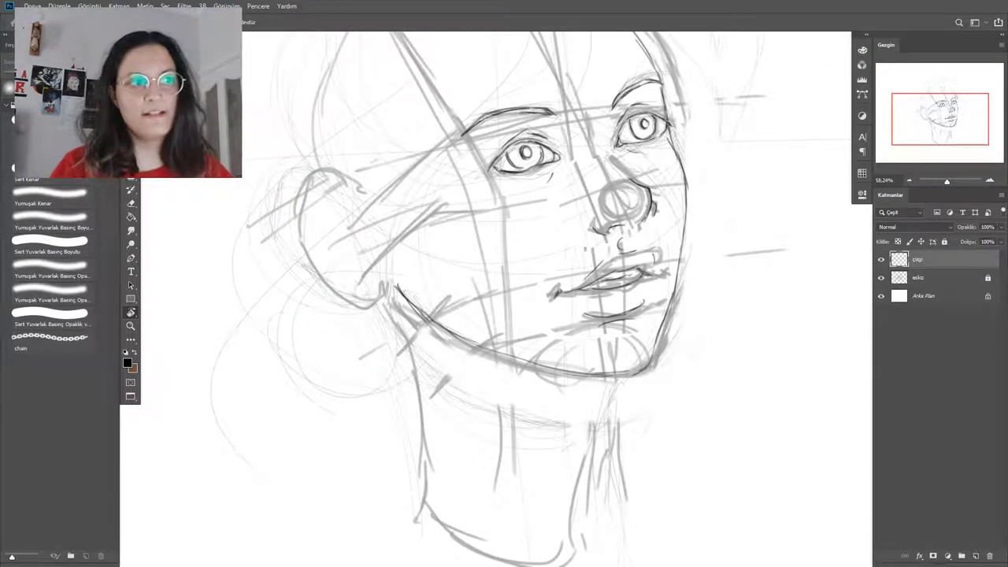
{"action": "key", "text": "b"}
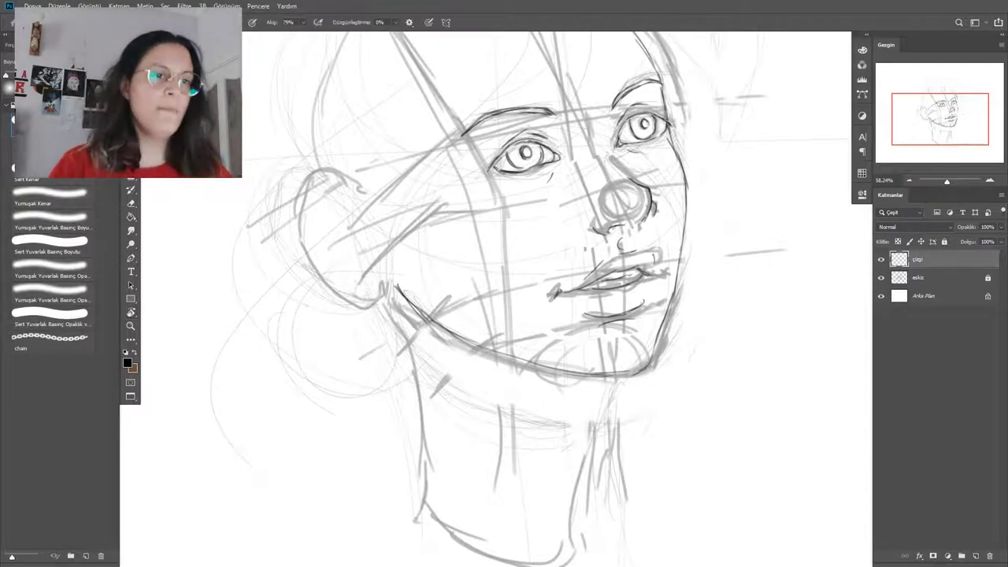
{"action": "left_click_drag", "start_coordinate": [446, 354], "coordinate": [456, 386]}
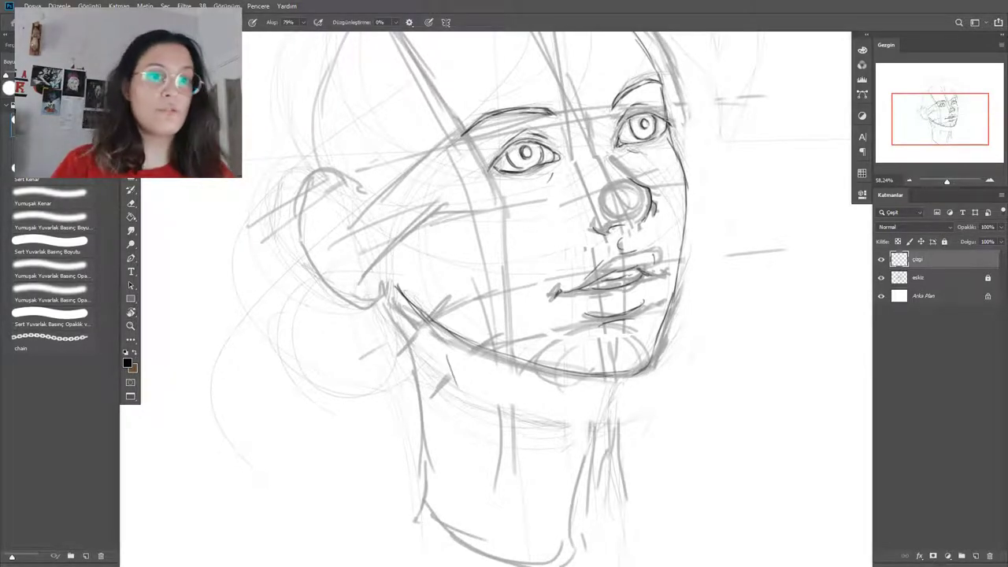
{"action": "left_click", "coordinate": [49, 217]}
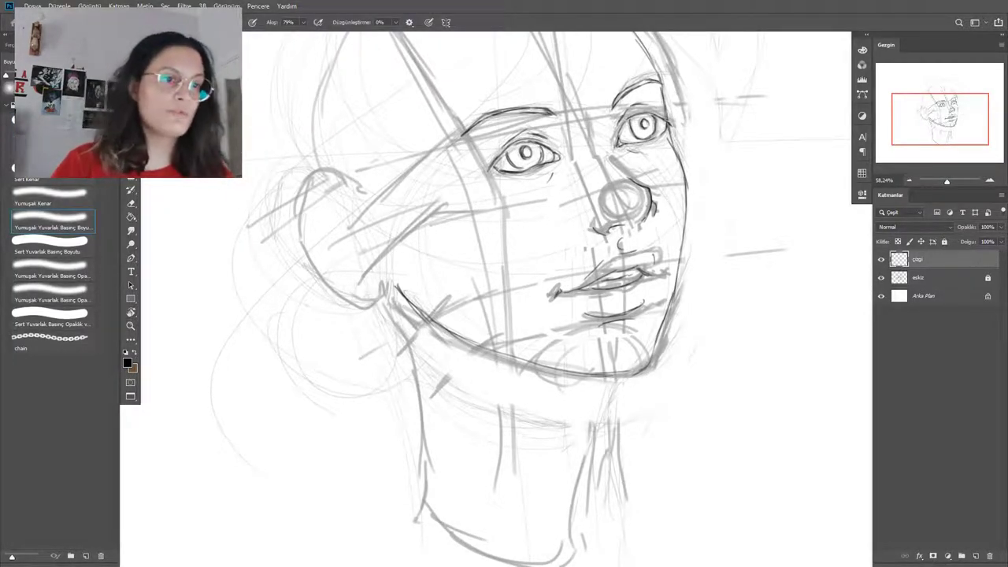
{"action": "left_click", "coordinate": [49, 125]}
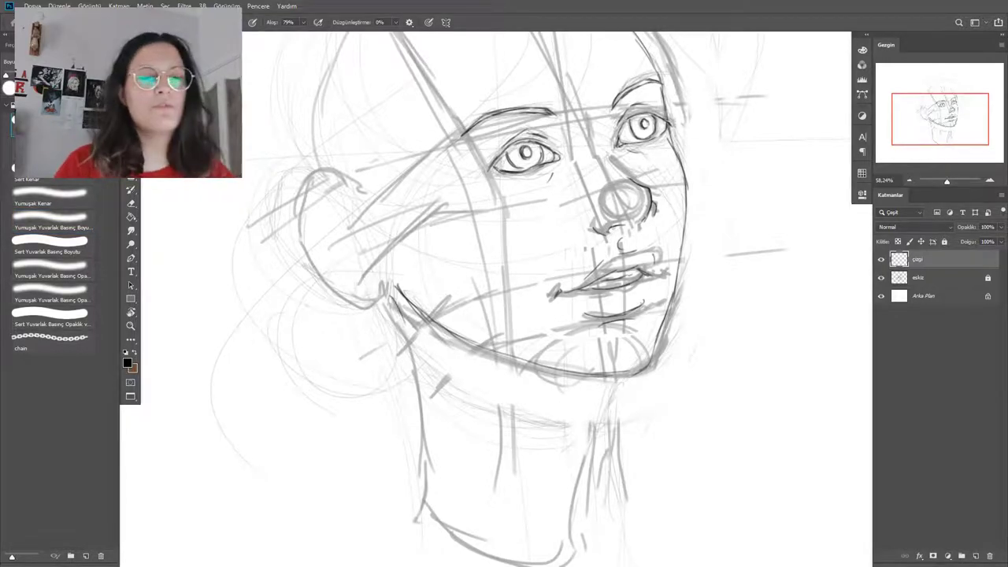
Ink the neck's front edge from under the chin, its back edge from below the ear, and its curved base.
{"action": "left_click_drag", "start_coordinate": [600, 419], "coordinate": [618, 333]}
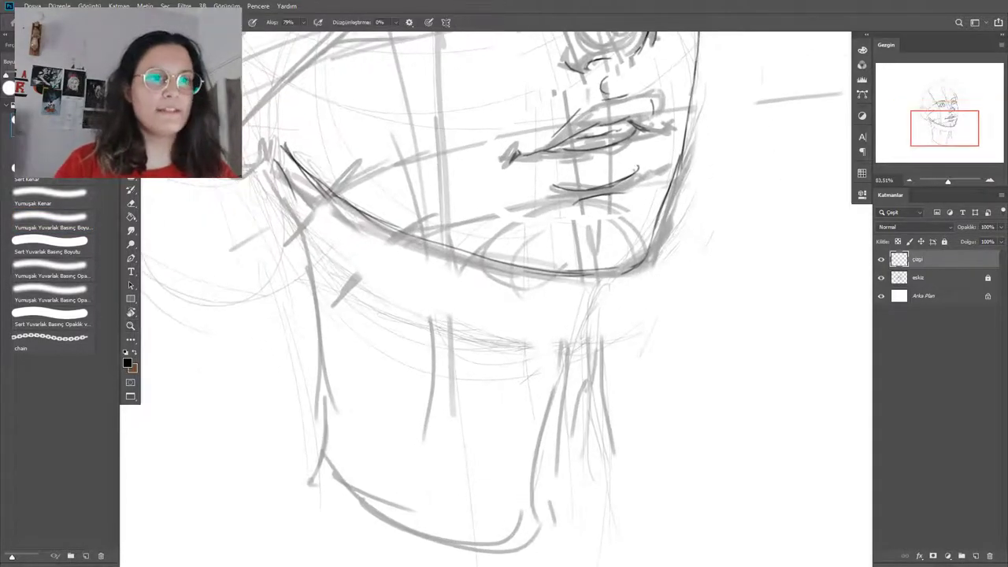
{"action": "left_click_drag", "start_coordinate": [583, 272], "coordinate": [562, 335]}
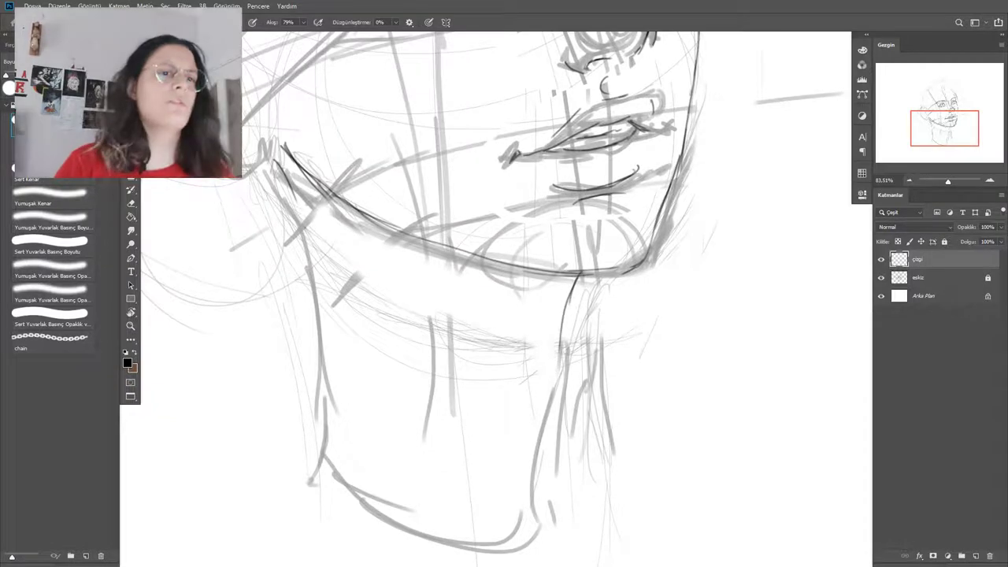
{"action": "left_click_drag", "start_coordinate": [569, 291], "coordinate": [528, 442]}
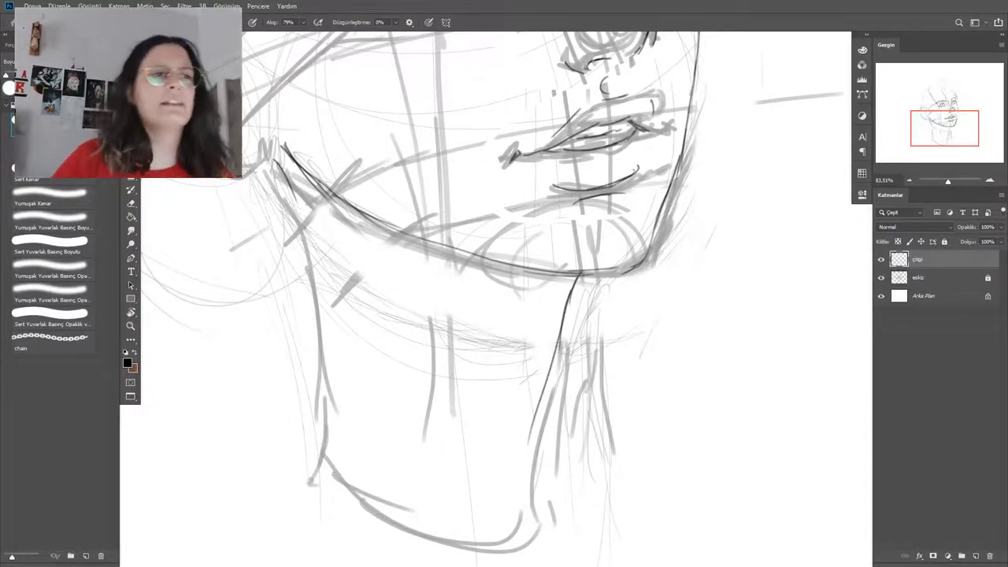
{"action": "mouse_move", "coordinate": [284, 168]}
{"action": "left_mouse_down"}
{"action": "mouse_move", "coordinate": [324, 409]}
{"action": "mouse_move", "coordinate": [564, 491]}
{"action": "left_mouse_up"}
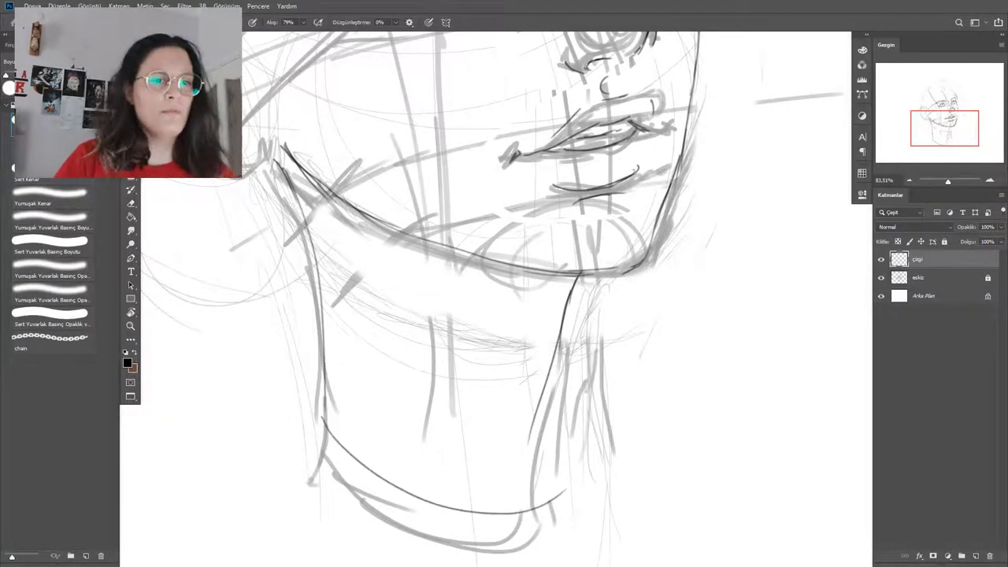
Ink the near ear's outer contour from its upper curve down the back edge to the lobe, joining it to the jawline.
{"action": "left_click_drag", "start_coordinate": [441, 268], "coordinate": [614, 409]}
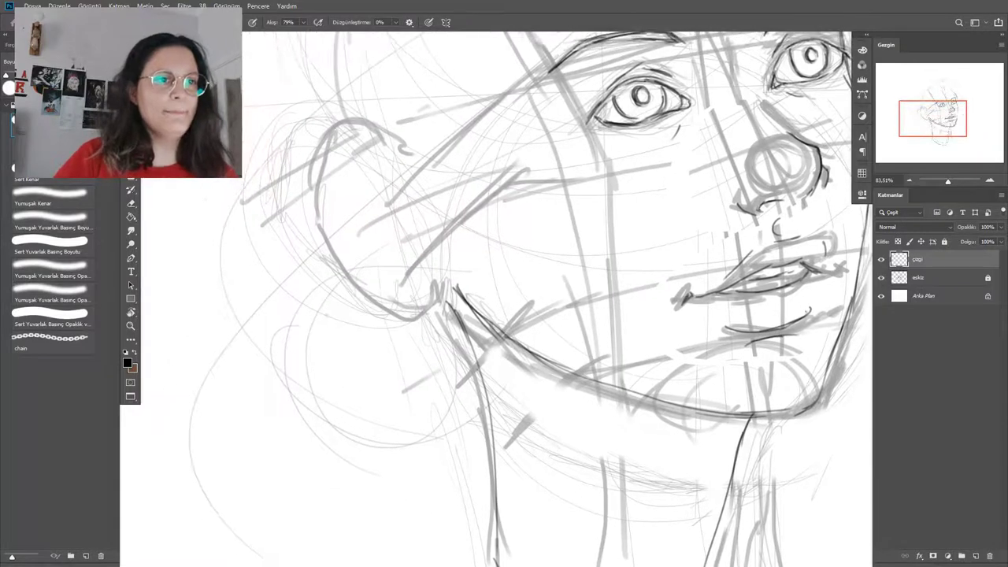
{"action": "mouse_move", "coordinate": [343, 124]}
{"action": "left_mouse_down"}
{"action": "mouse_move", "coordinate": [406, 150]}
{"action": "mouse_move", "coordinate": [339, 196]}
{"action": "left_mouse_up"}
{"action": "mouse_move", "coordinate": [342, 154]}
{"action": "left_mouse_down"}
{"action": "mouse_move", "coordinate": [336, 239]}
{"action": "mouse_move", "coordinate": [387, 285]}
{"action": "left_mouse_up"}
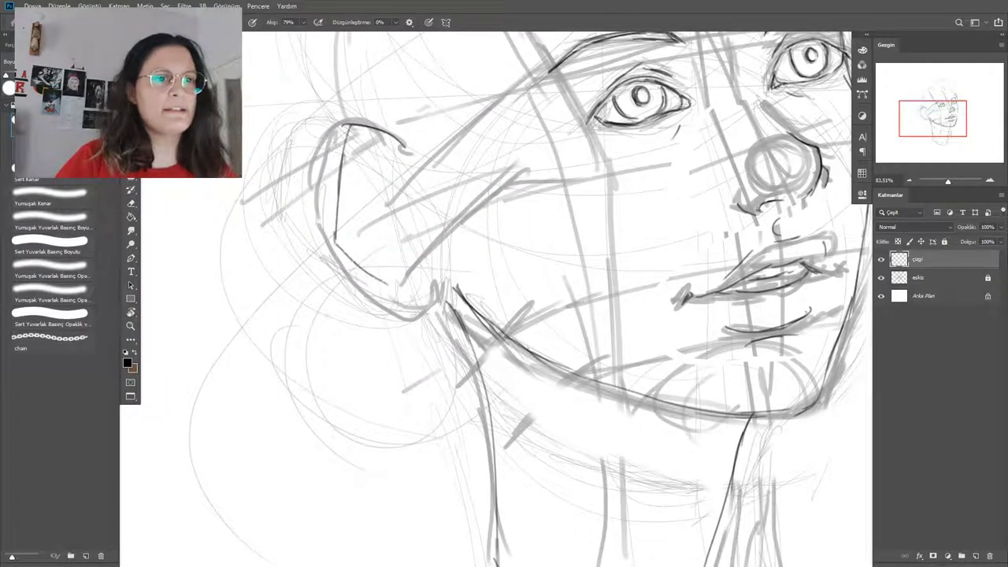
{"action": "mouse_move", "coordinate": [348, 257]}
{"action": "left_mouse_down"}
{"action": "mouse_move", "coordinate": [428, 304]}
{"action": "mouse_move", "coordinate": [447, 272]}
{"action": "left_mouse_up"}
{"action": "mouse_move", "coordinate": [447, 274]}
{"action": "left_mouse_down"}
{"action": "mouse_move", "coordinate": [466, 300]}
{"action": "mouse_move", "coordinate": [456, 314]}
{"action": "left_mouse_up"}
Lasso the short line beneath the lower lip, shift it slightly toward the far cheek with Free Transform, and deselect it.
{"action": "key", "text": "z"}
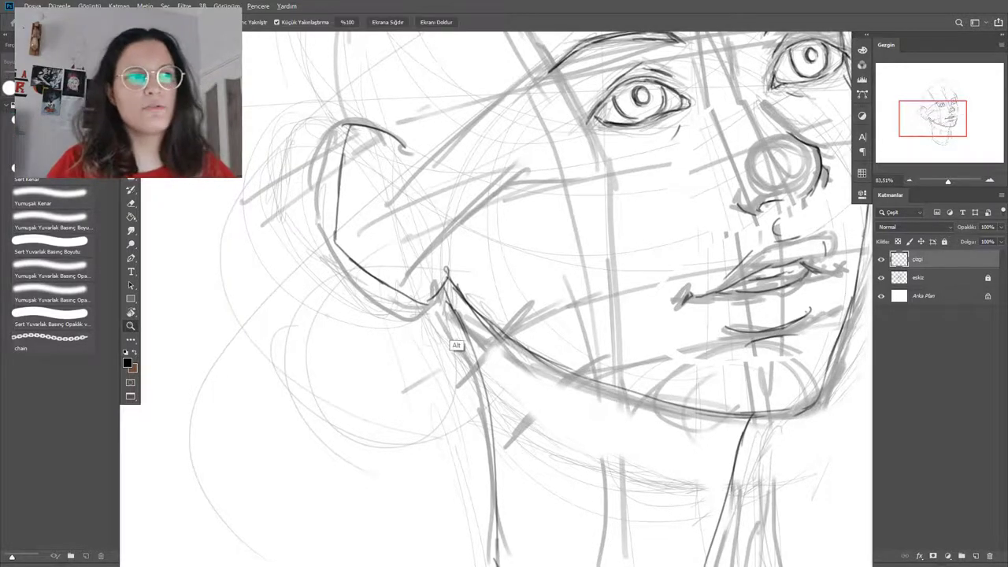
{"action": "left_click", "coordinate": [456, 345], "text": "alt"}
{"action": "left_click", "coordinate": [456, 345], "text": "alt"}
{"action": "left_click", "coordinate": [457, 344], "text": "alt"}
{"action": "left_click_drag", "start_coordinate": [504, 236], "coordinate": [518, 236]}
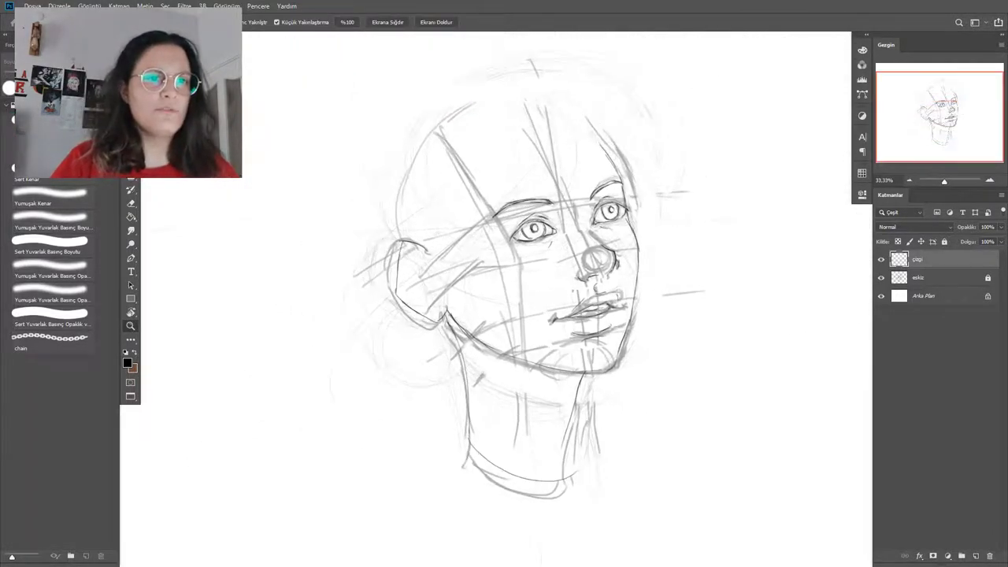
{"action": "key", "text": "b"}
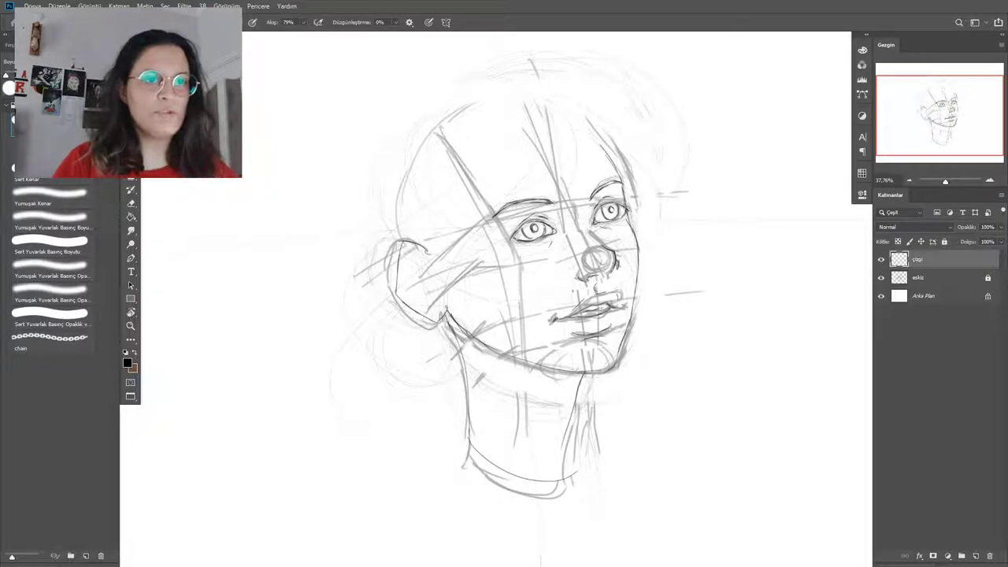
{"action": "key", "text": "z"}
{"action": "left_click_drag", "start_coordinate": [588, 348], "coordinate": [679, 348]}
{"action": "key", "text": "b"}
{"action": "key", "text": "l"}
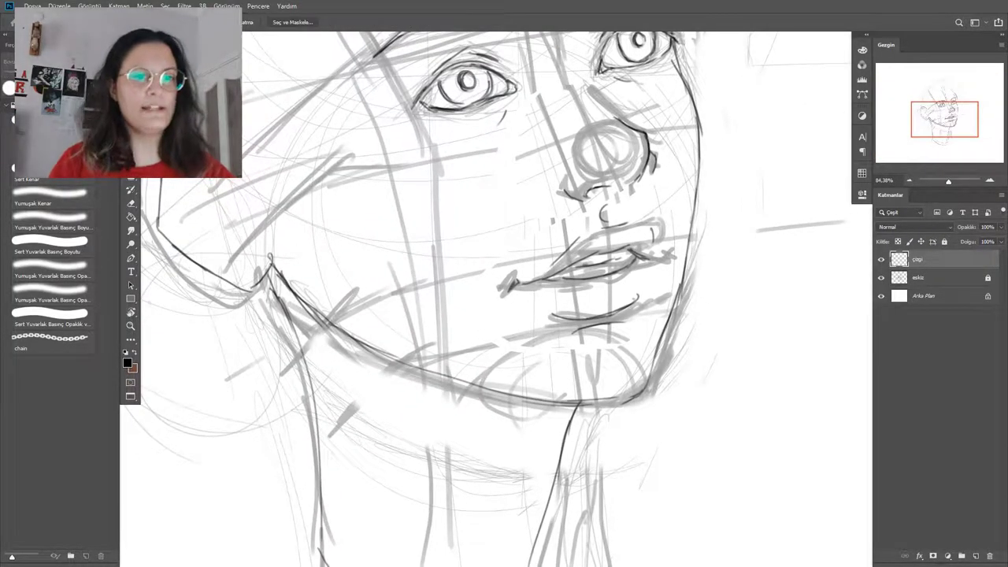
{"action": "mouse_move", "coordinate": [595, 342]}
{"action": "left_mouse_down"}
{"action": "mouse_move", "coordinate": [639, 316]}
{"action": "mouse_move", "coordinate": [592, 319]}
{"action": "mouse_move", "coordinate": [595, 343]}
{"action": "left_mouse_up"}
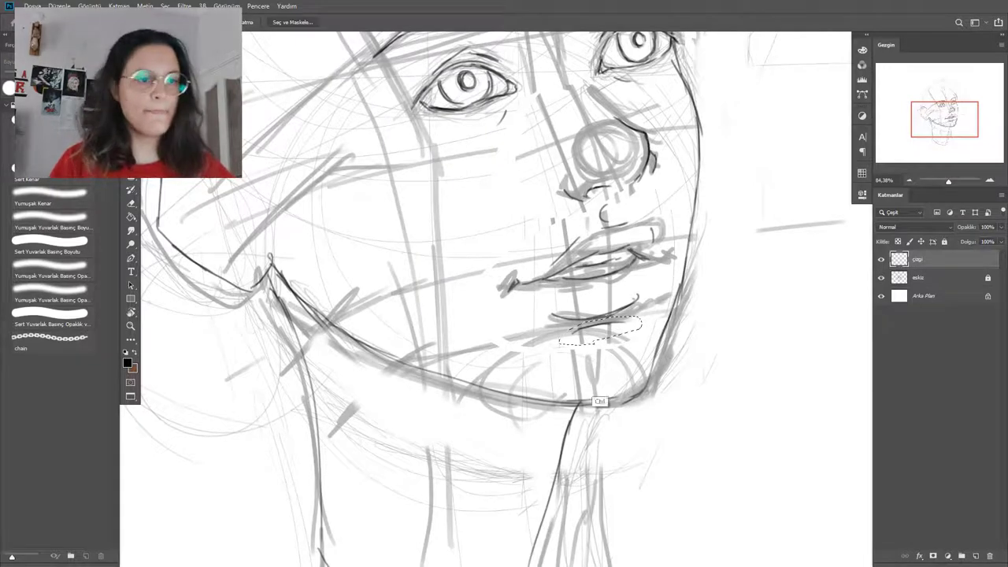
{"action": "key", "text": "ctrl+t"}
{"action": "left_click_drag", "start_coordinate": [632, 304], "coordinate": [647, 303]}
{"action": "key", "text": "Return"}
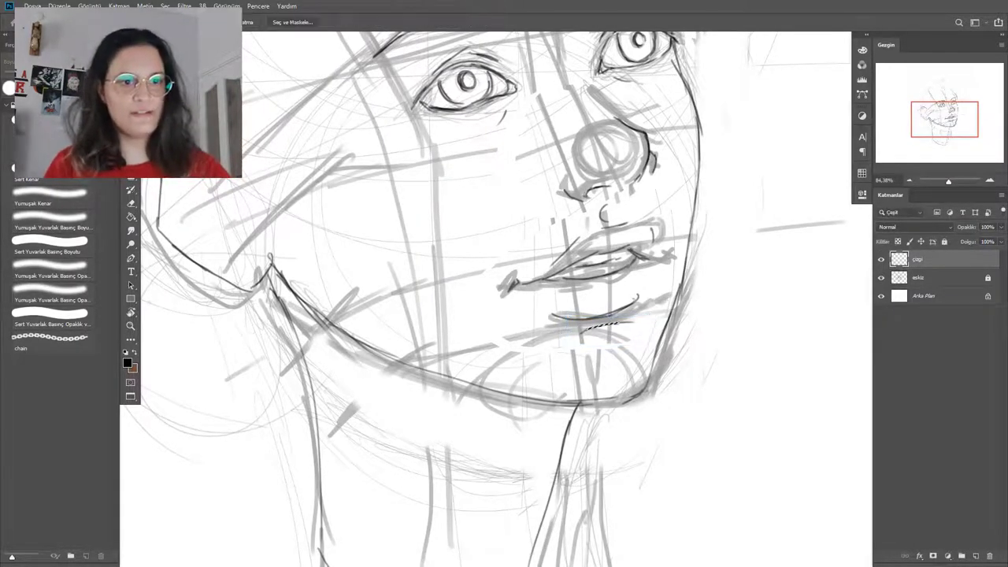
{"action": "key", "text": "ctrl+d"}
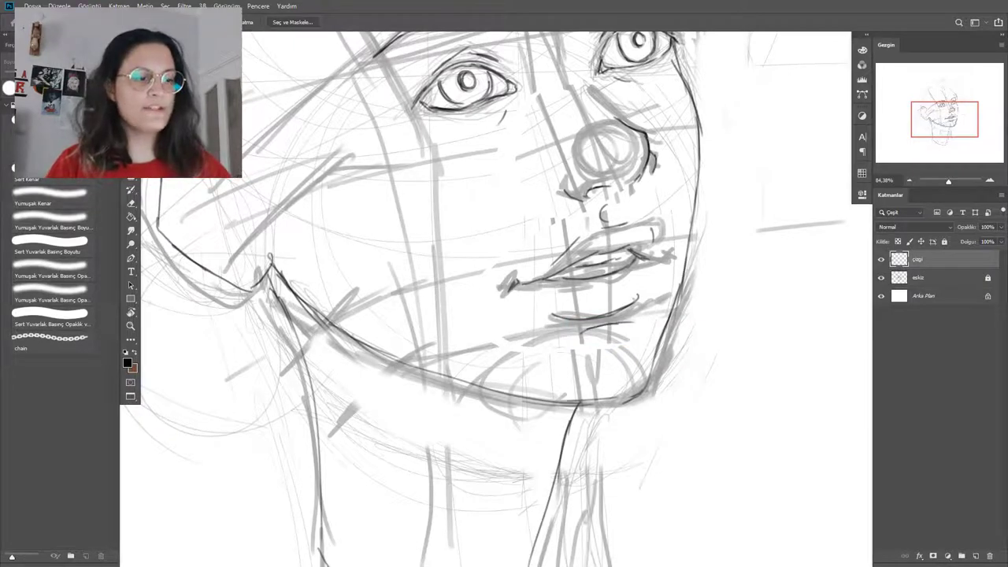
Retouch the outline where the chin meets the far jaw with short strokes, undoing the unwanted corrections.
{"action": "key", "text": "b"}
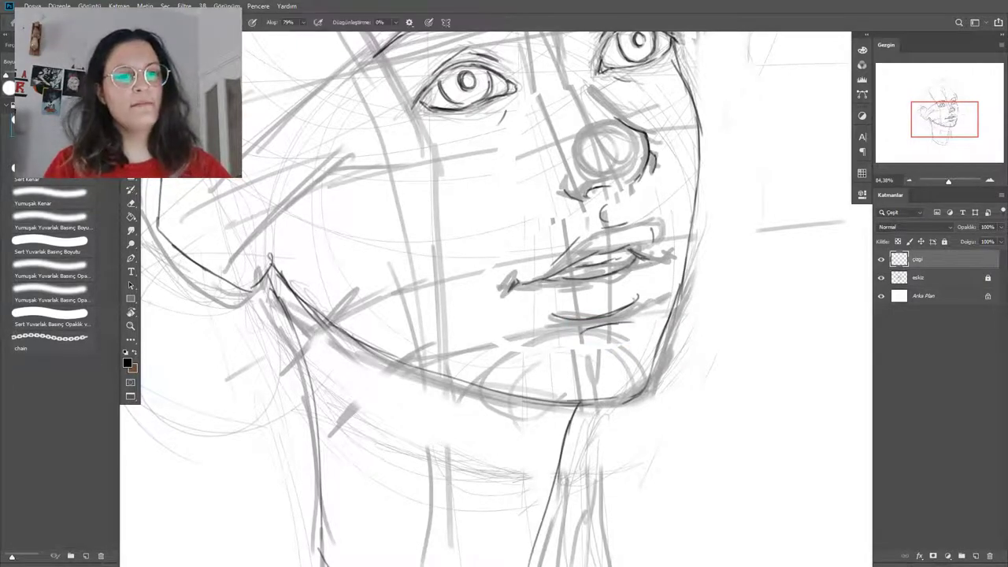
{"action": "mouse_move", "coordinate": [609, 397]}
{"action": "left_mouse_down"}
{"action": "mouse_move", "coordinate": [642, 384]}
{"action": "mouse_move", "coordinate": [661, 341]}
{"action": "left_mouse_up"}
{"action": "left_click_drag", "start_coordinate": [644, 377], "coordinate": [660, 338]}
{"action": "key", "text": "ctrl+z"}
{"action": "left_click", "coordinate": [53, 222]}
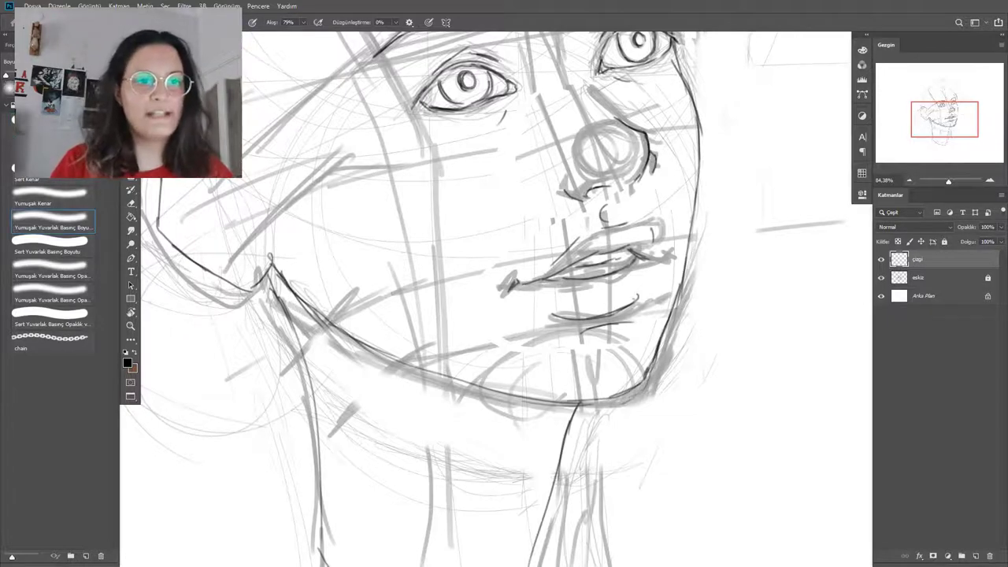
{"action": "key", "text": "ctrl+z"}
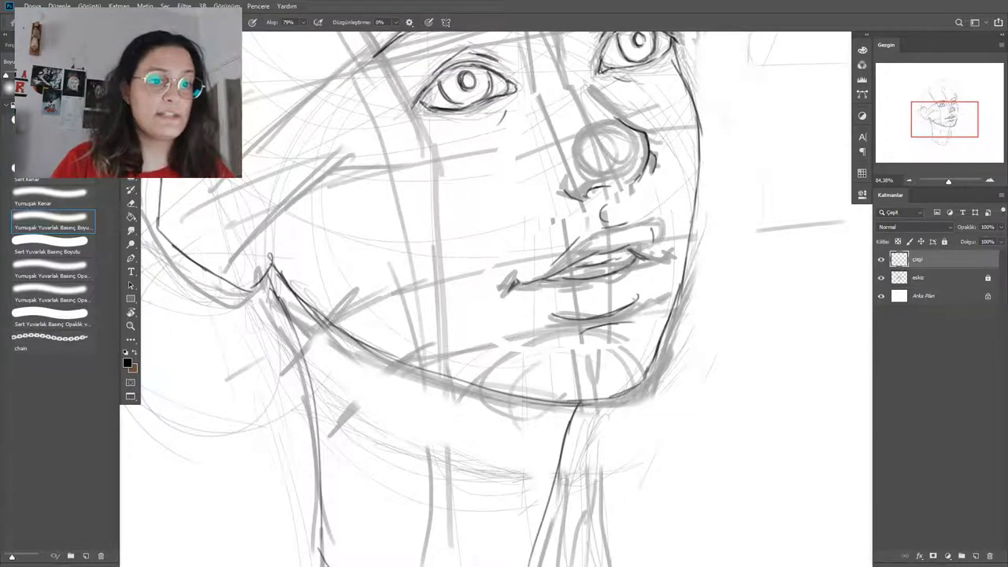
{"action": "key", "text": "z"}
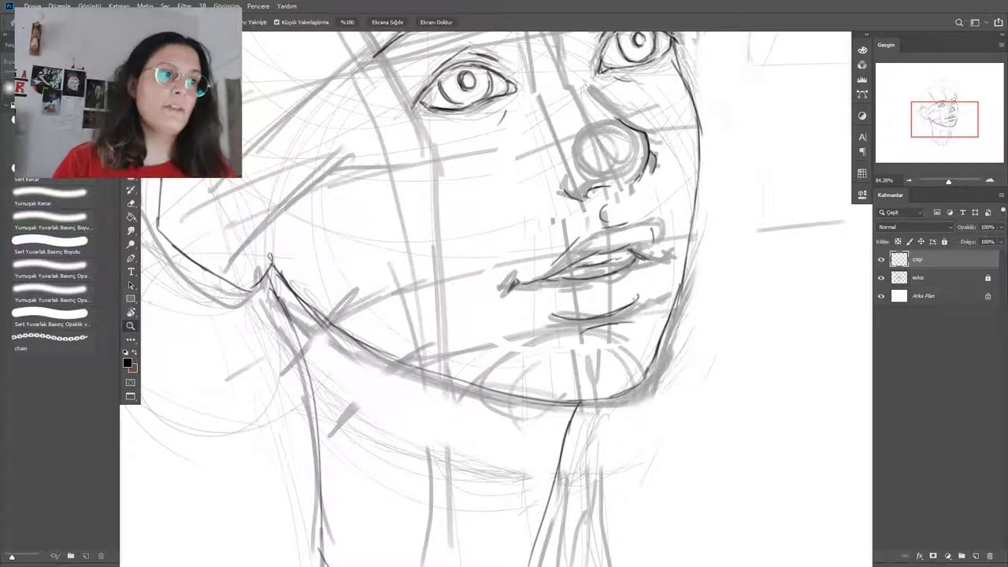
Ink the inner folds of the near ear with short strokes from its upper rim down to above the lobe.
{"action": "left_click", "coordinate": [596, 416], "text": "alt"}
{"action": "left_click", "coordinate": [596, 416], "text": "alt"}
{"action": "left_click", "coordinate": [596, 417], "text": "alt"}
{"action": "left_click_drag", "start_coordinate": [427, 314], "coordinate": [512, 314]}
{"action": "key", "text": "b"}
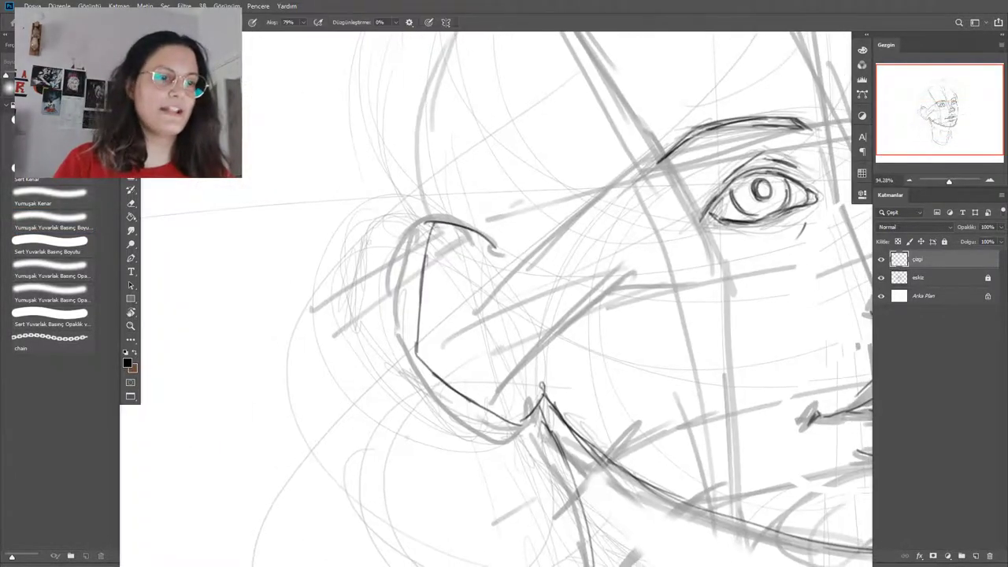
{"action": "mouse_move", "coordinate": [446, 249]}
{"action": "left_mouse_down"}
{"action": "mouse_move", "coordinate": [438, 287]}
{"action": "mouse_move", "coordinate": [486, 299]}
{"action": "mouse_move", "coordinate": [491, 346]}
{"action": "mouse_move", "coordinate": [520, 362]}
{"action": "mouse_move", "coordinate": [508, 357]}
{"action": "left_mouse_up"}
{"action": "mouse_move", "coordinate": [504, 324]}
{"action": "left_mouse_down"}
{"action": "mouse_move", "coordinate": [499, 352]}
{"action": "mouse_move", "coordinate": [513, 376]}
{"action": "left_mouse_up"}
{"action": "key", "text": "z"}
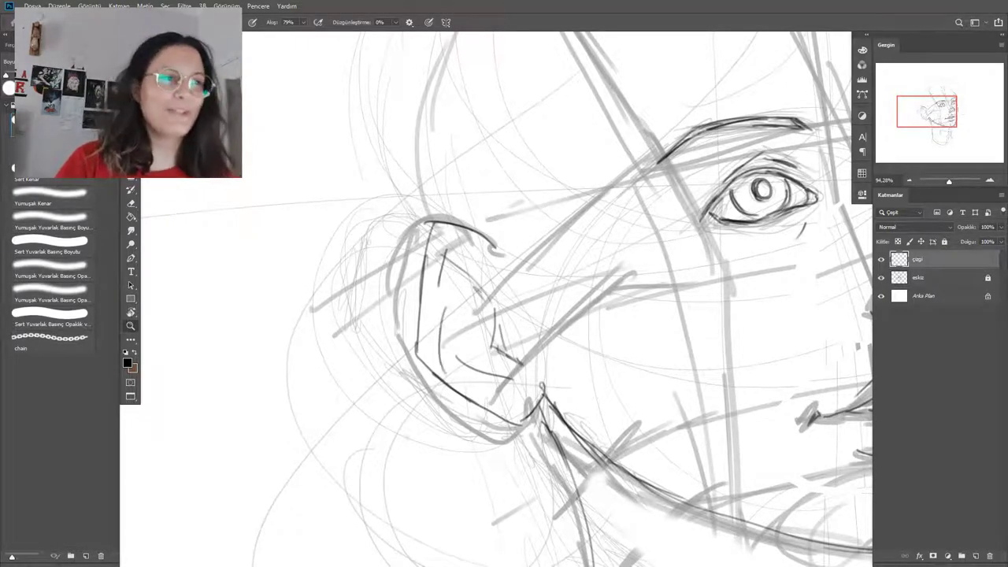
Ink the skull contour from the top of the near ear around the back of the head and over the crown to the forehead.
{"action": "left_click", "coordinate": [450, 342], "text": "alt"}
{"action": "left_click", "coordinate": [469, 335], "text": "alt"}
{"action": "left_click", "coordinate": [469, 335], "text": "alt"}
{"action": "left_click_drag", "start_coordinate": [466, 283], "coordinate": [500, 283]}
{"action": "key", "text": "b"}
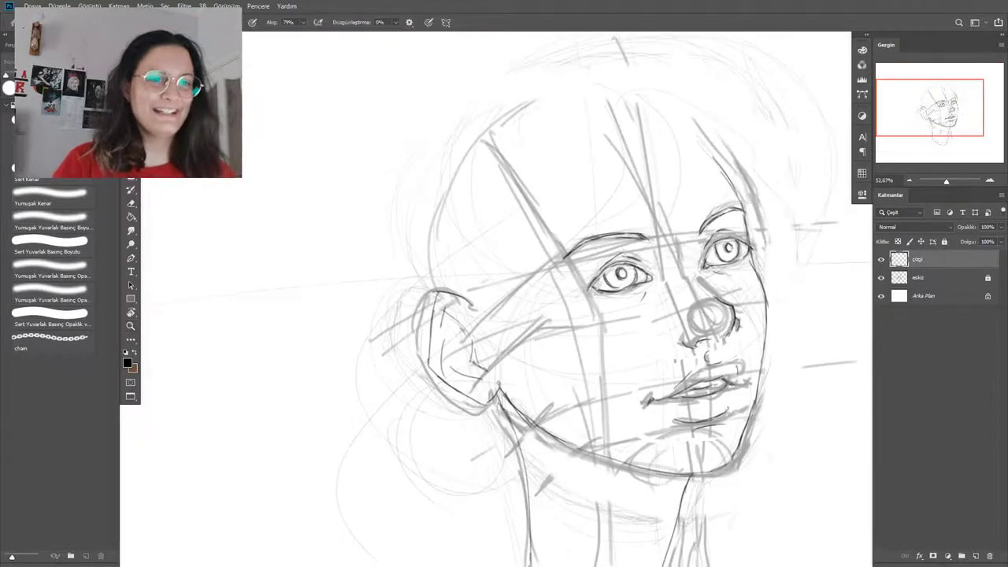
{"action": "mouse_move", "coordinate": [435, 286]}
{"action": "left_mouse_down"}
{"action": "mouse_move", "coordinate": [430, 220]}
{"action": "mouse_move", "coordinate": [440, 195]}
{"action": "mouse_move", "coordinate": [525, 115]}
{"action": "mouse_move", "coordinate": [645, 110]}
{"action": "left_mouse_up"}
{"action": "mouse_move", "coordinate": [584, 100]}
{"action": "left_mouse_down"}
{"action": "mouse_move", "coordinate": [662, 107]}
{"action": "mouse_move", "coordinate": [718, 165]}
{"action": "left_mouse_up"}
Hide the eskiz layer to examine the line art alone, both whole and close up on the face, and show the layer again.
{"action": "key", "text": "z"}
{"action": "left_click", "coordinate": [714, 293], "text": "alt"}
{"action": "left_click", "coordinate": [715, 292], "text": "alt"}
{"action": "left_click", "coordinate": [715, 293], "text": "alt"}
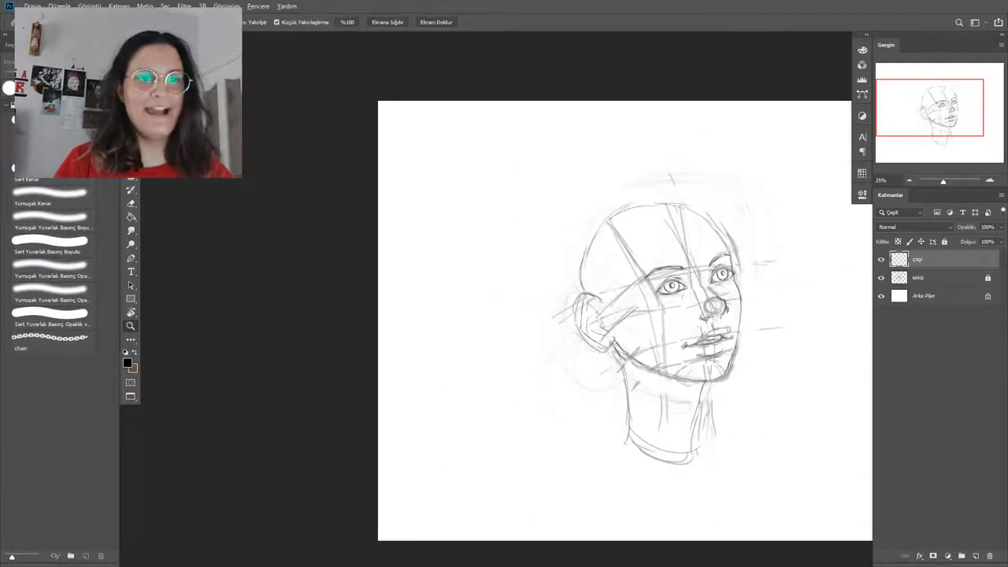
{"action": "key", "text": "b"}
{"action": "left_click_drag", "start_coordinate": [714, 293], "coordinate": [608, 268]}
{"action": "left_click", "coordinate": [881, 277]}
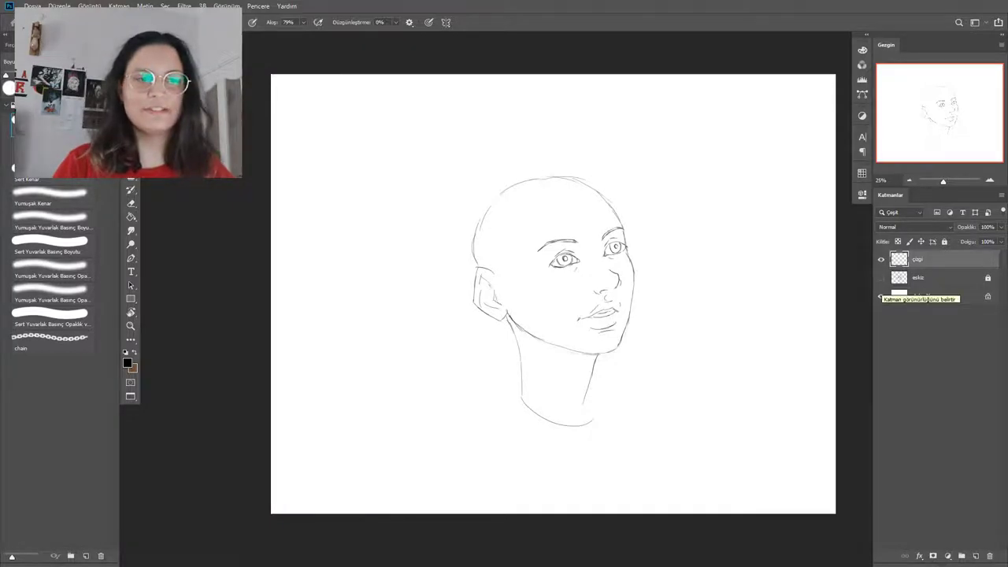
{"action": "key", "text": "z"}
{"action": "left_click_drag", "start_coordinate": [655, 269], "coordinate": [732, 269]}
{"action": "key", "text": "b"}
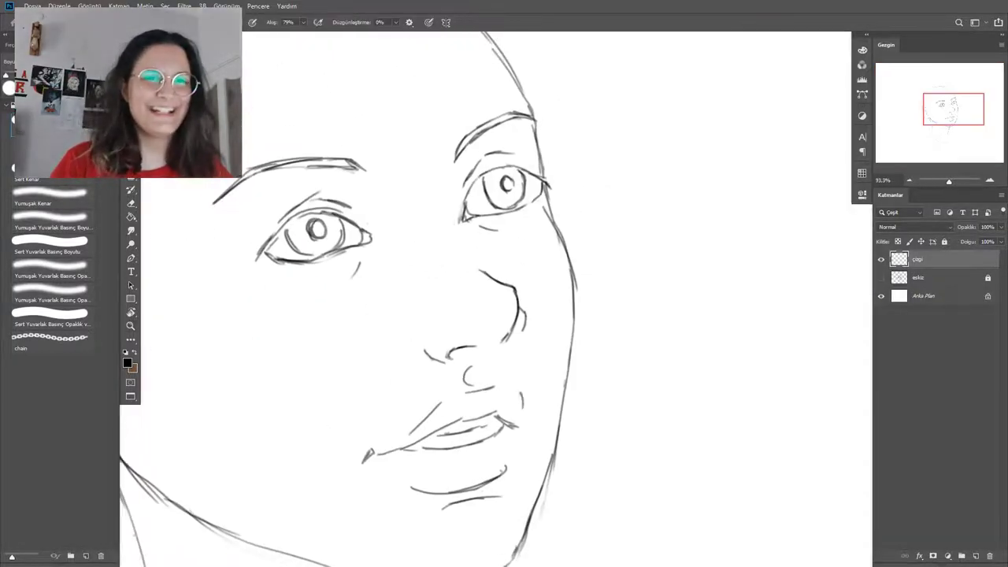
{"action": "left_click", "coordinate": [880, 278]}
Lasso the nose lines, scale them down slightly and reposition them with Free Transform, and deselect them.
{"action": "key", "text": "z"}
{"action": "left_click_drag", "start_coordinate": [431, 350], "coordinate": [443, 349]}
{"action": "key", "text": "b"}
{"action": "key", "text": "l"}
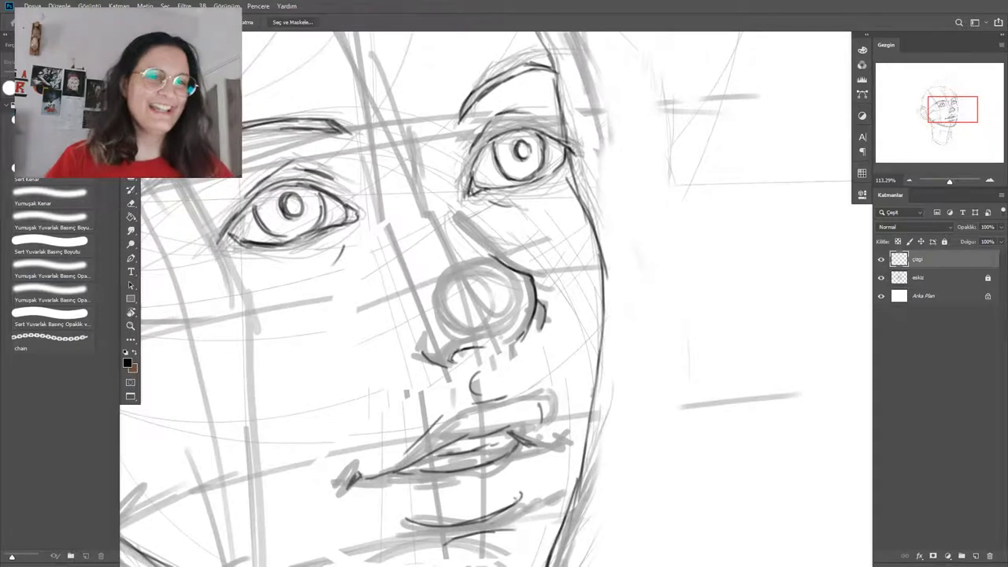
{"action": "mouse_move", "coordinate": [448, 385]}
{"action": "left_mouse_down"}
{"action": "mouse_move", "coordinate": [544, 358]}
{"action": "mouse_move", "coordinate": [492, 244]}
{"action": "mouse_move", "coordinate": [403, 370]}
{"action": "mouse_move", "coordinate": [449, 384]}
{"action": "left_mouse_up"}
{"action": "key", "text": "ctrl+t"}
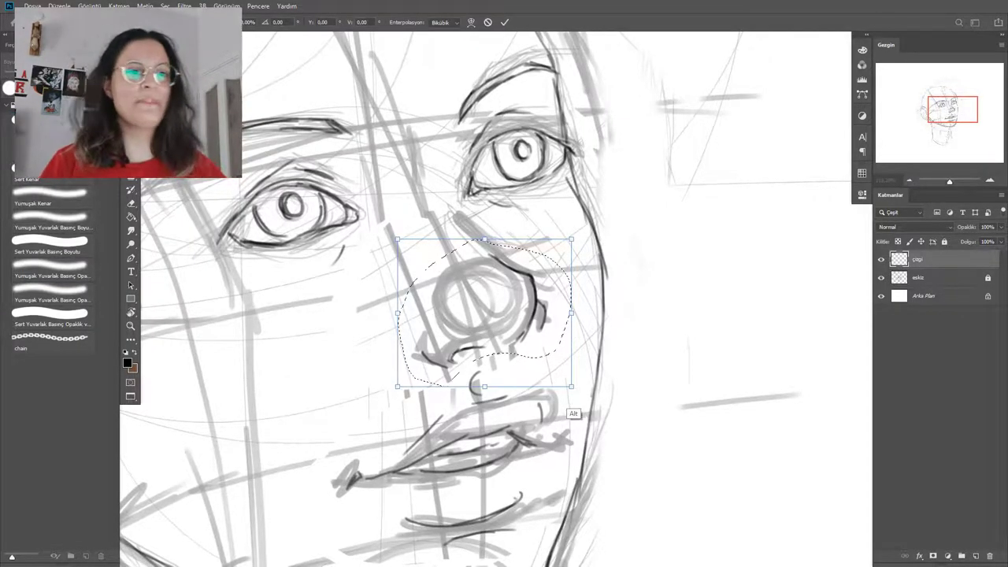
{"action": "left_click_drag", "start_coordinate": [572, 386], "coordinate": [563, 380]}
{"action": "mouse_move", "coordinate": [506, 332]}
{"action": "left_mouse_down"}
{"action": "mouse_move", "coordinate": [496, 329]}
{"action": "mouse_move", "coordinate": [511, 309]}
{"action": "left_mouse_up"}
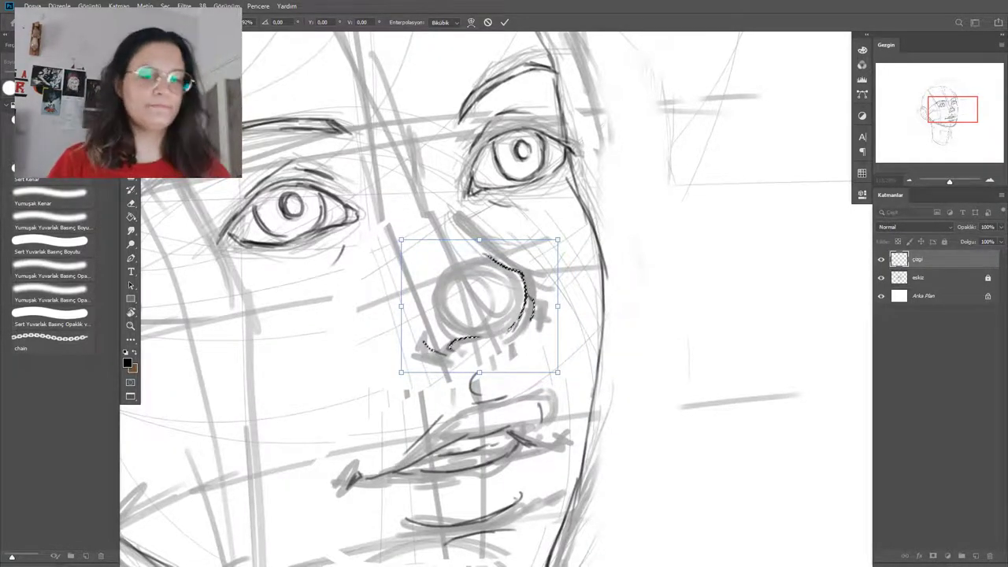
{"action": "key", "text": "Return"}
{"action": "key", "text": "ctrl+d"}
{"action": "key", "text": "b"}
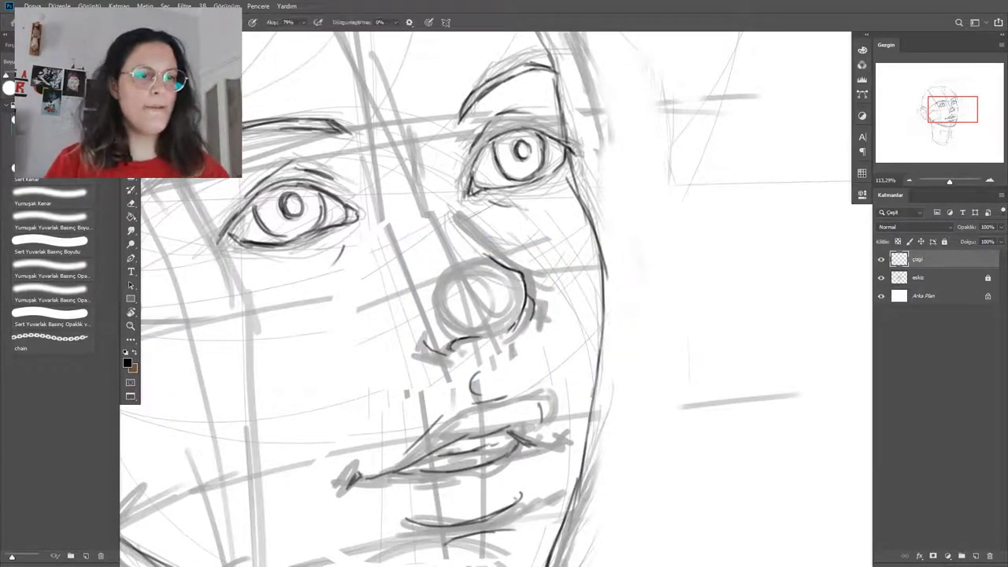
Close the gap between the far eye's outer corner and the far cheek contour with a thin brush stroke.
{"action": "key", "text": "z"}
{"action": "left_click", "coordinate": [503, 339], "text": "alt"}
{"action": "left_click", "coordinate": [502, 339], "text": "alt"}
{"action": "left_click", "coordinate": [502, 342], "text": "alt"}
{"action": "left_click", "coordinate": [501, 343], "text": "alt"}
{"action": "left_click", "coordinate": [497, 347], "text": "alt"}
{"action": "left_click", "coordinate": [497, 347], "text": "alt"}
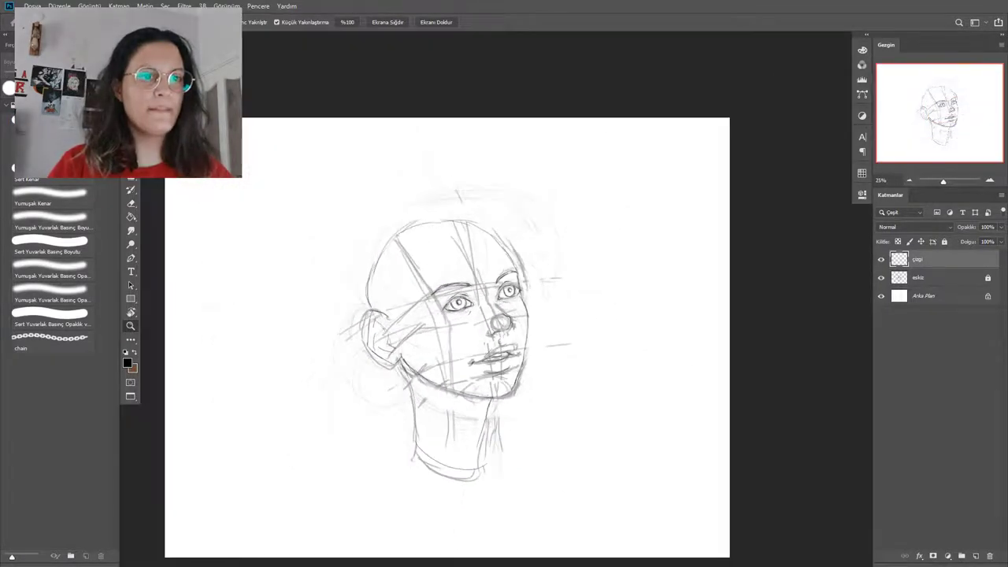
{"action": "left_click_drag", "start_coordinate": [511, 293], "coordinate": [610, 291]}
{"action": "key", "text": "b"}
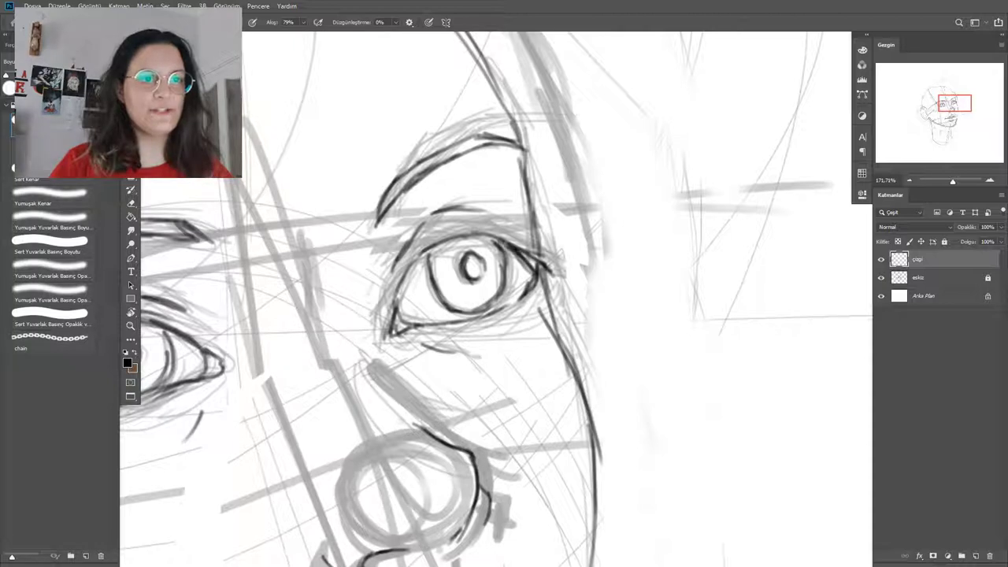
{"action": "left_click", "coordinate": [53, 221]}
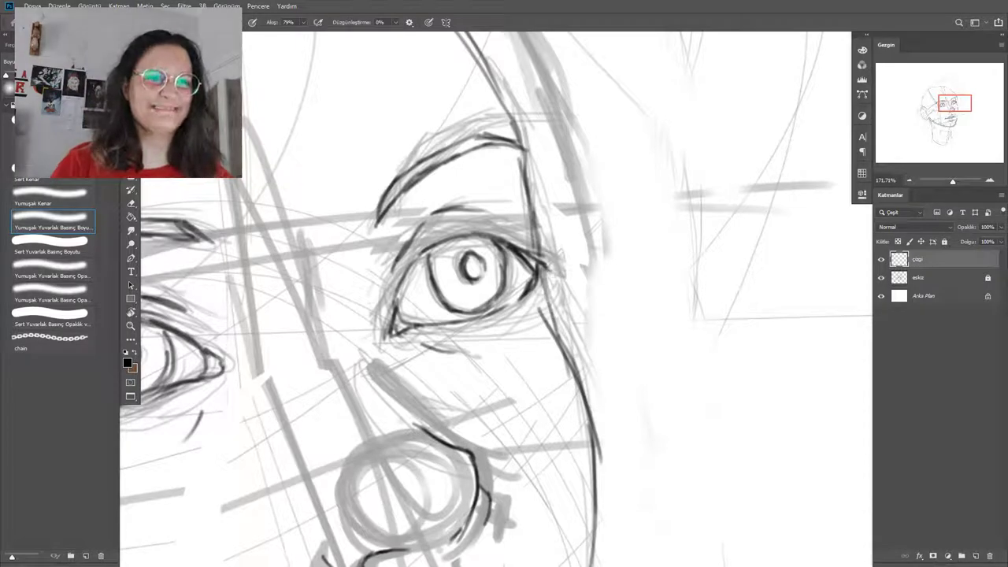
{"action": "key", "text": "b"}
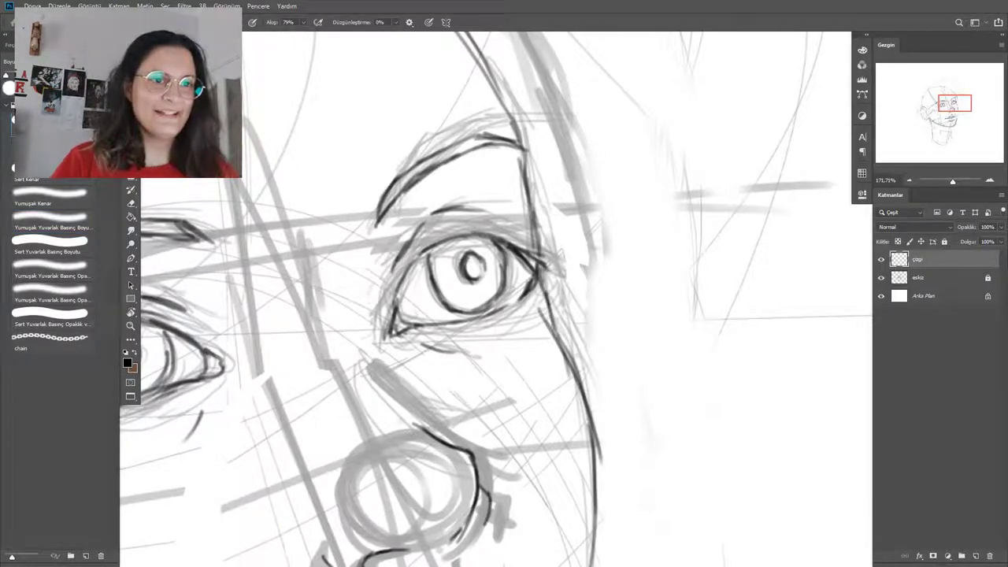
{"action": "key", "text": "bracketleft"}
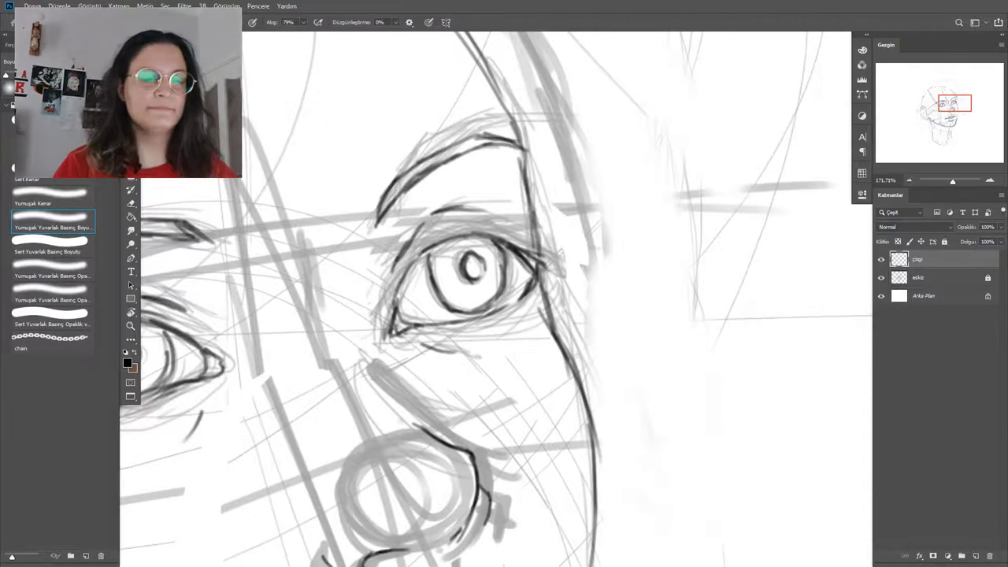
Examine the face, mouth and chin line art up close against the sketch.
{"action": "scroll", "coordinate": [433, 367], "scroll_direction": "down", "scroll_amount": 5}
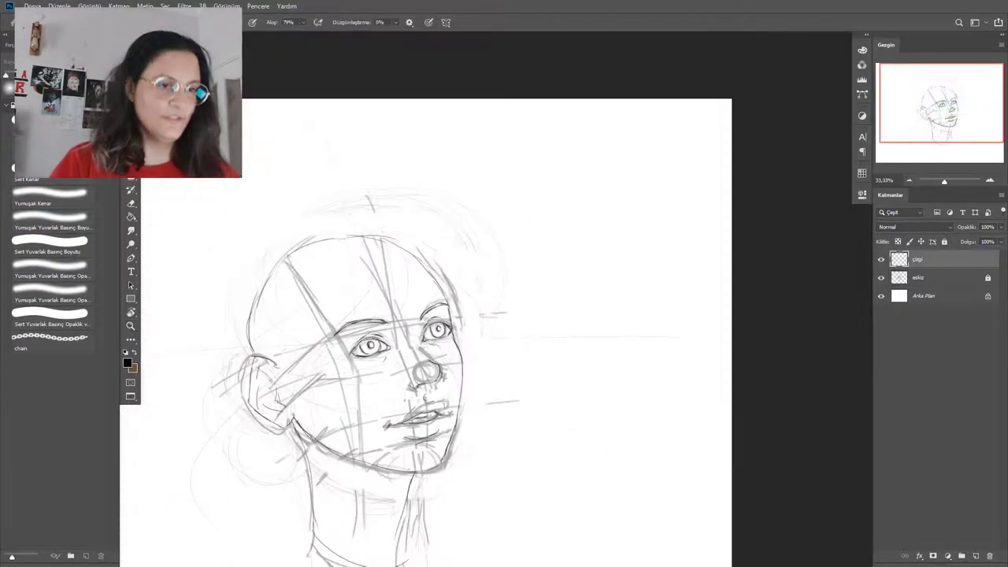
{"action": "left_click_drag", "start_coordinate": [330, 472], "coordinate": [423, 386]}
{"action": "key", "text": "z"}
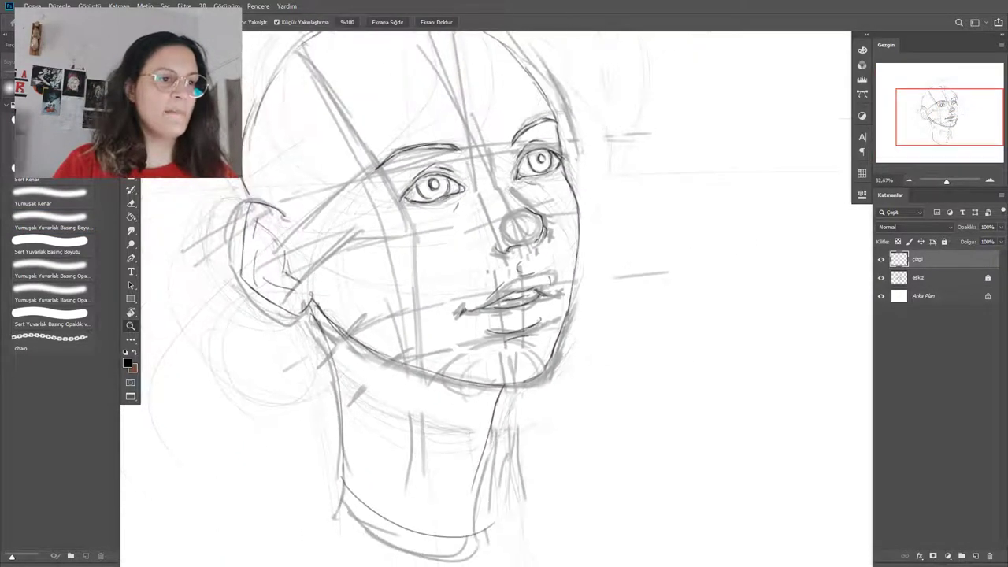
{"action": "left_click_drag", "start_coordinate": [413, 224], "coordinate": [466, 267]}
{"action": "key", "text": "z"}
{"action": "left_click", "coordinate": [466, 266]}
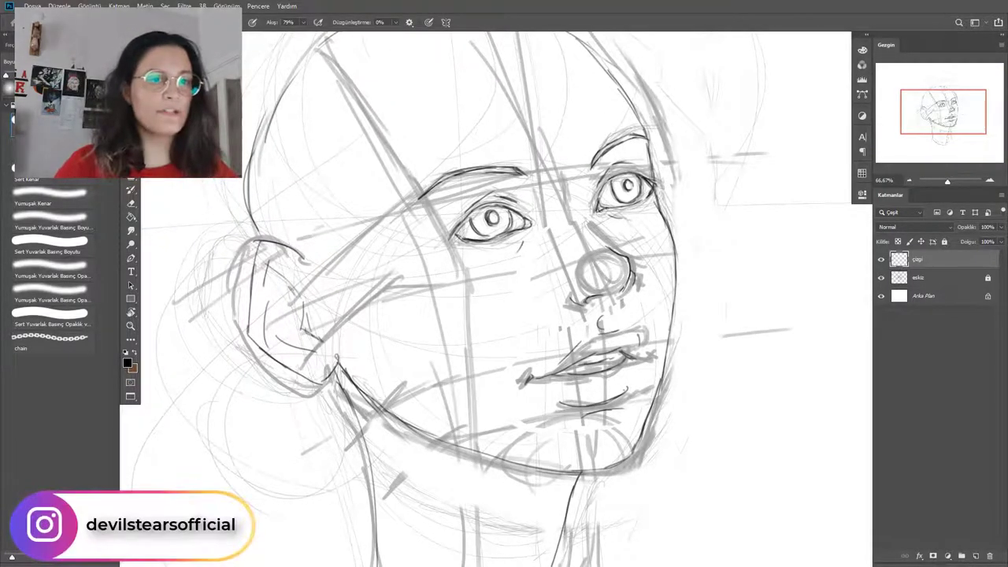
{"action": "mouse_move", "coordinate": [590, 478]}
{"action": "left_mouse_down"}
{"action": "mouse_move", "coordinate": [557, 379]}
{"action": "mouse_move", "coordinate": [605, 379]}
{"action": "left_mouse_up"}
{"action": "key", "text": "z"}
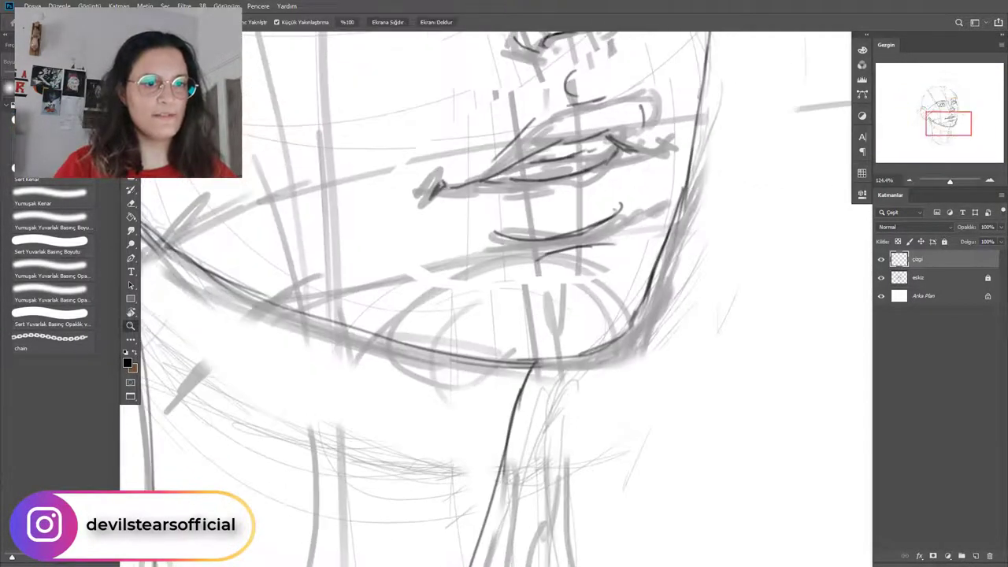
{"action": "key", "text": "ctrl+z"}
{"action": "left_click", "coordinate": [52, 221]}
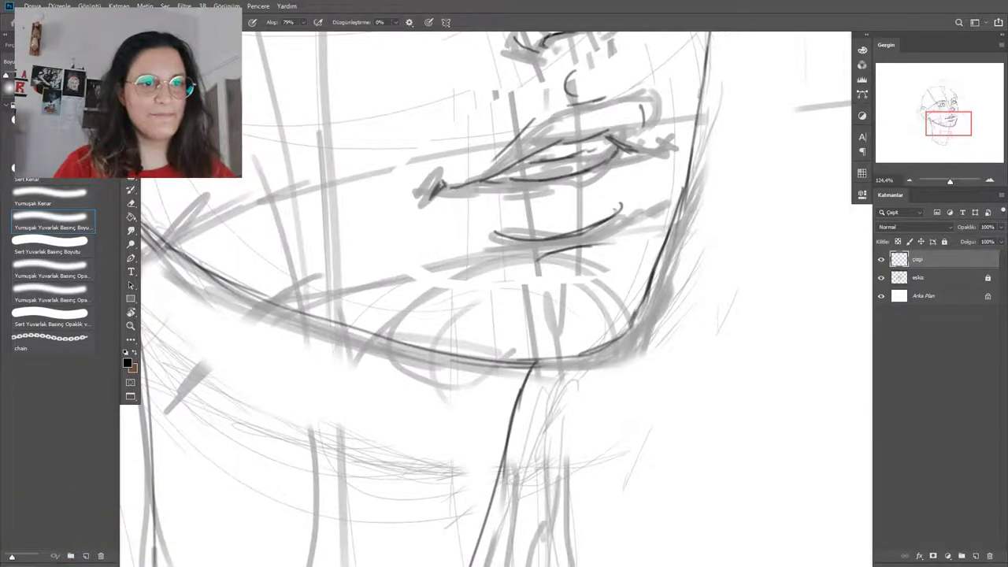
Create a new layer above the çizgi layer and name it saç.
{"action": "key", "text": "z"}
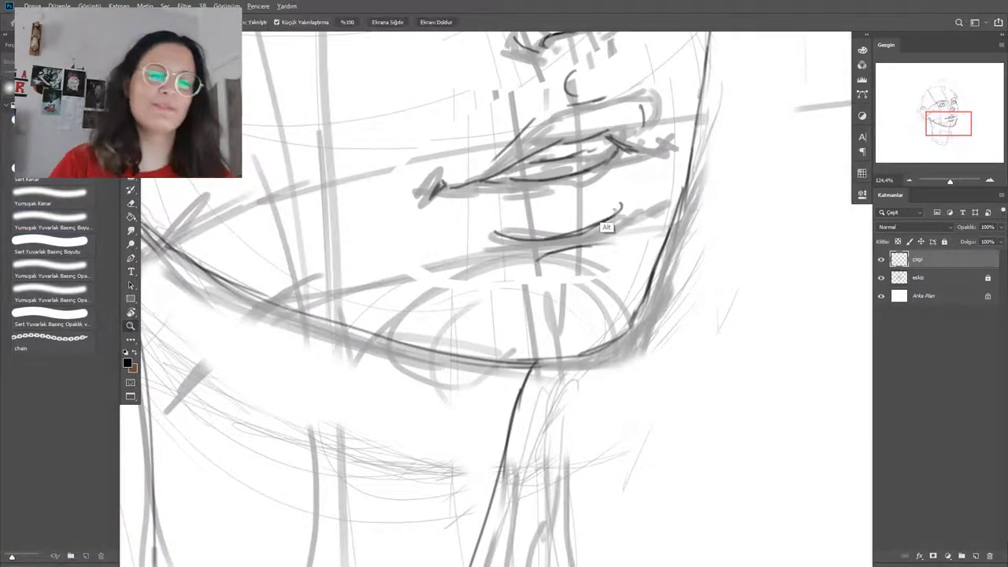
{"action": "scroll", "coordinate": [584, 253], "scroll_direction": "down", "scroll_amount": 4}
{"action": "mouse_move", "coordinate": [584, 253]}
{"action": "left_mouse_down"}
{"action": "mouse_move", "coordinate": [553, 318]}
{"action": "mouse_move", "coordinate": [568, 349]}
{"action": "left_mouse_up"}
{"action": "key", "text": "ctrl+shift+alt+n"}
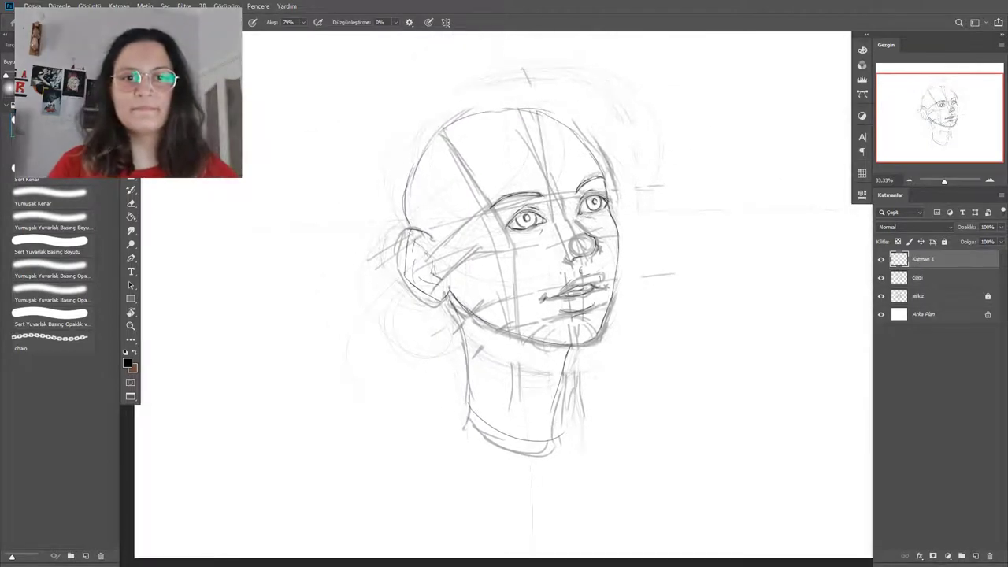
{"action": "key", "text": "z"}
{"action": "left_click", "coordinate": [574, 235], "text": "alt"}
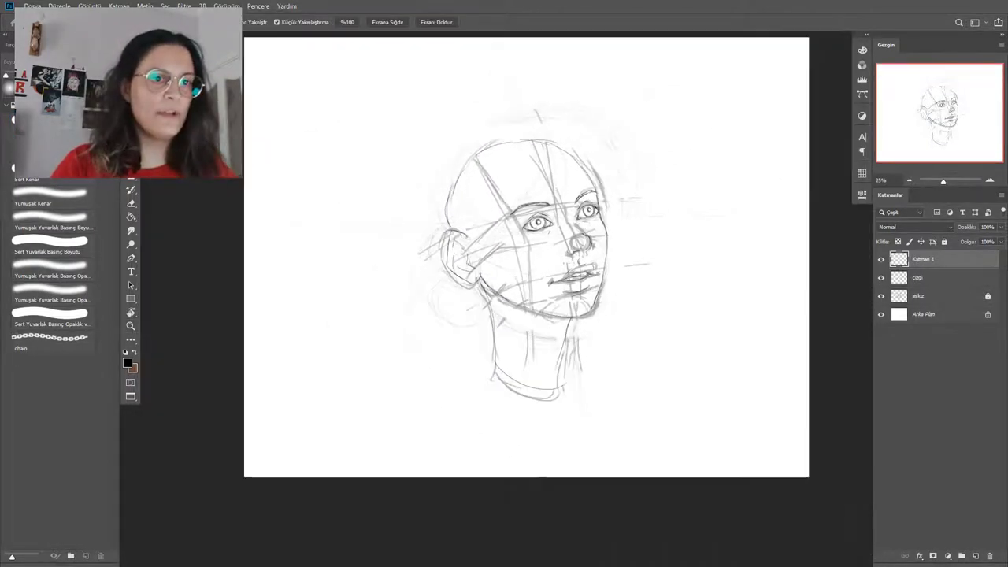
{"action": "key", "text": "z"}
{"action": "mouse_move", "coordinate": [546, 177]}
{"action": "left_mouse_down"}
{"action": "mouse_move", "coordinate": [602, 177]}
{"action": "mouse_move", "coordinate": [583, 177]}
{"action": "left_mouse_up"}
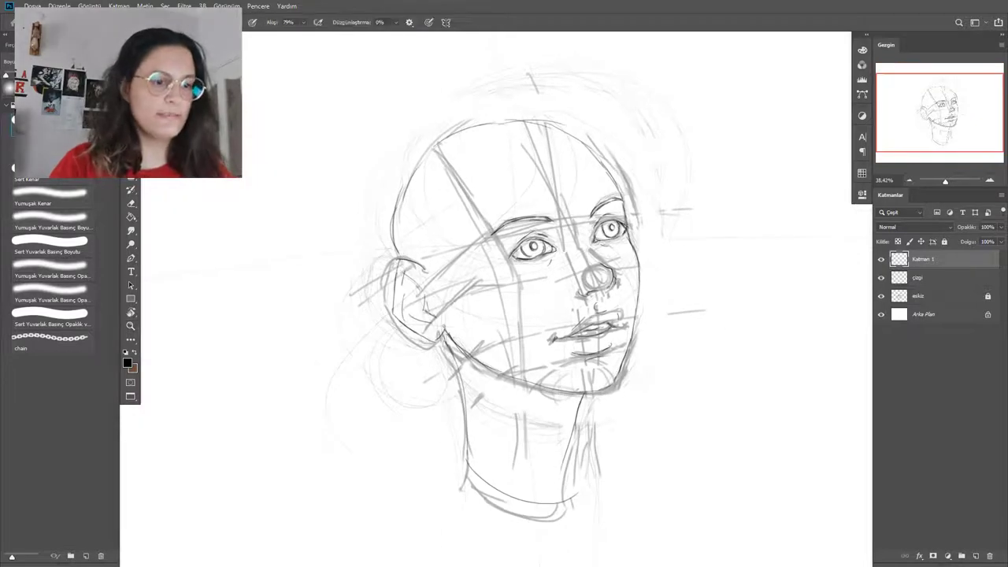
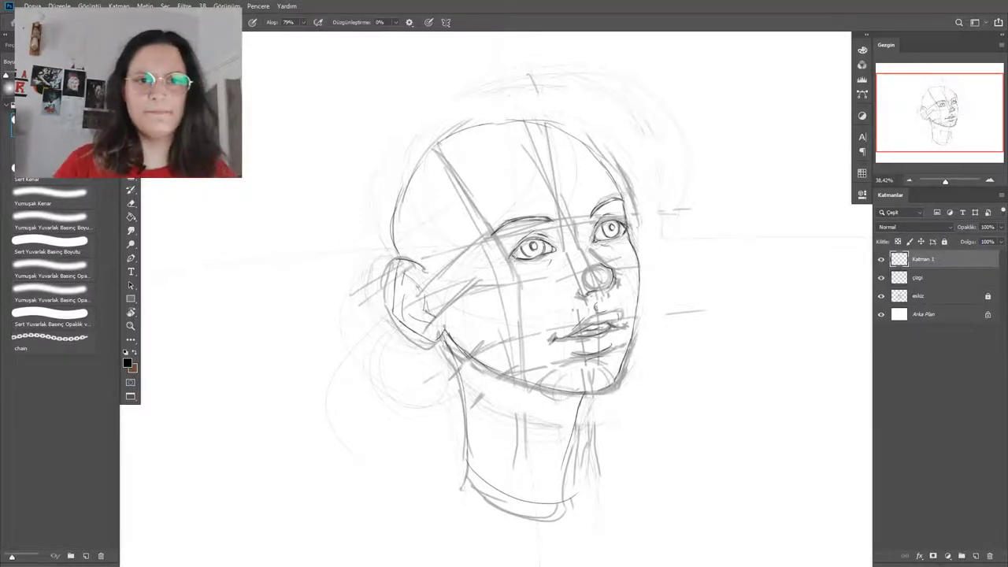
{"action": "double_click", "coordinate": [924, 259]}
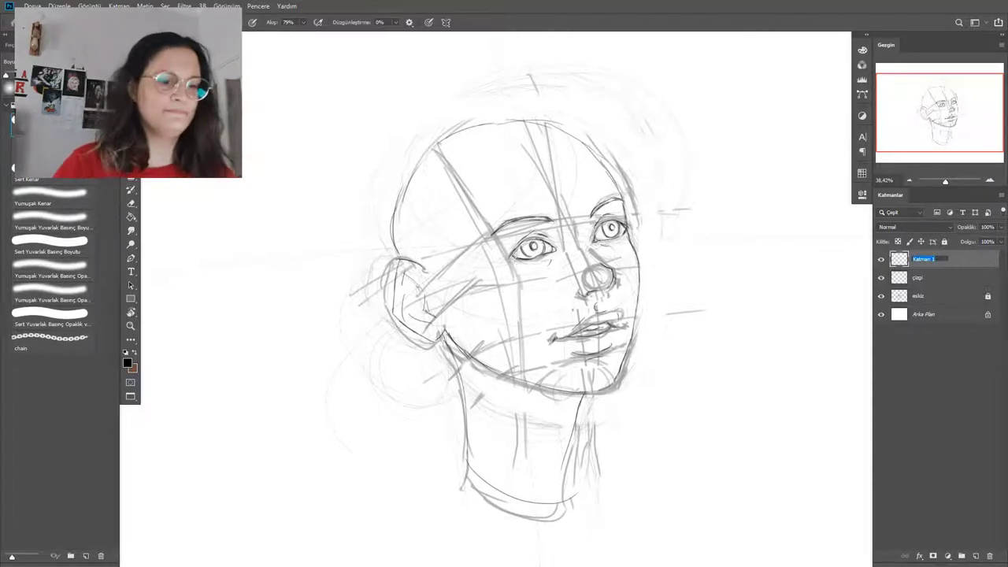
{"action": "type", "text": "saç"}
{"action": "key", "text": "Return"}
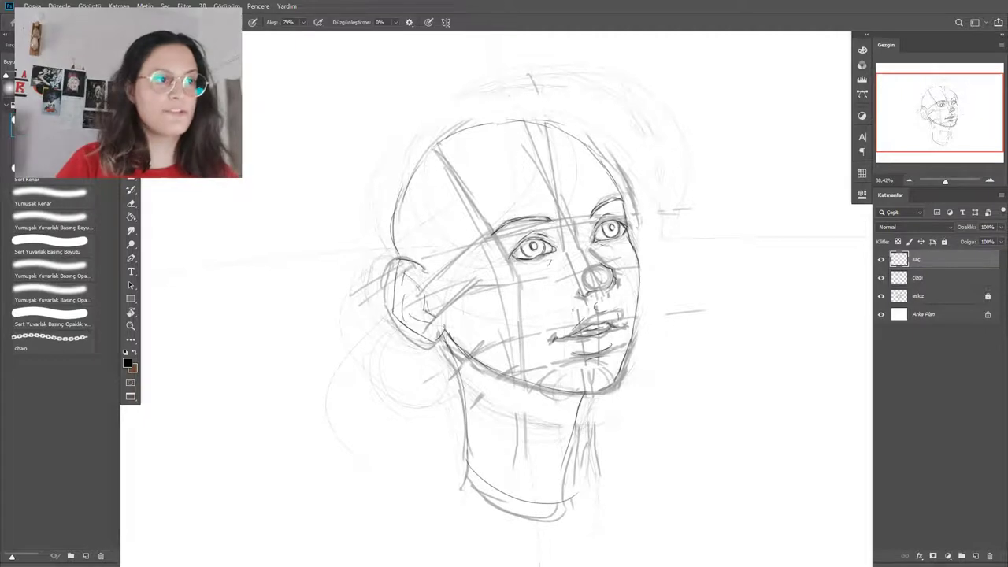
Draw the first loose hair strokes on the saç layer, from the crown down over the far side of the forehead.
{"action": "mouse_move", "coordinate": [481, 118]}
{"action": "left_mouse_down"}
{"action": "mouse_move", "coordinate": [565, 119]}
{"action": "mouse_move", "coordinate": [611, 145]}
{"action": "left_mouse_up"}
{"action": "left_click_drag", "start_coordinate": [514, 108], "coordinate": [636, 167]}
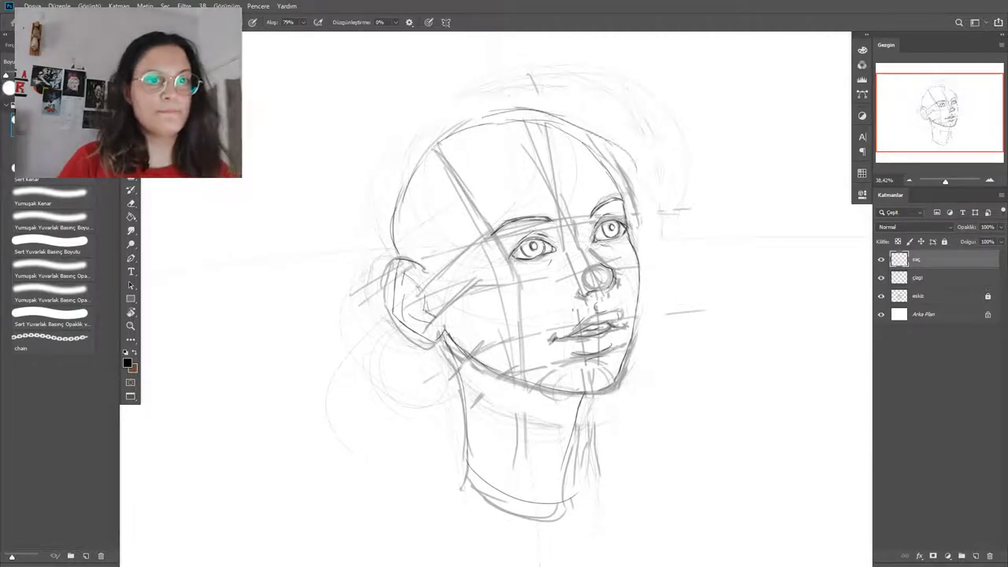
{"action": "mouse_move", "coordinate": [564, 120]}
{"action": "left_mouse_down"}
{"action": "mouse_move", "coordinate": [638, 186]}
{"action": "mouse_move", "coordinate": [634, 200]}
{"action": "left_mouse_up"}
{"action": "left_click_drag", "start_coordinate": [618, 164], "coordinate": [632, 189]}
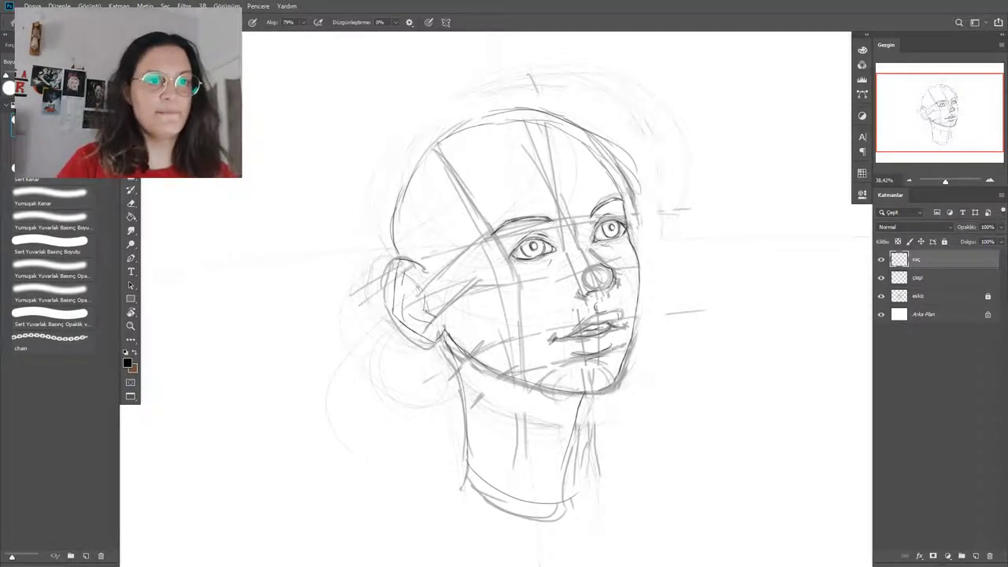
Erase the skull contour on the çizgi layer from above the near ear across the back of the head and crown.
{"action": "left_click", "coordinate": [937, 278]}
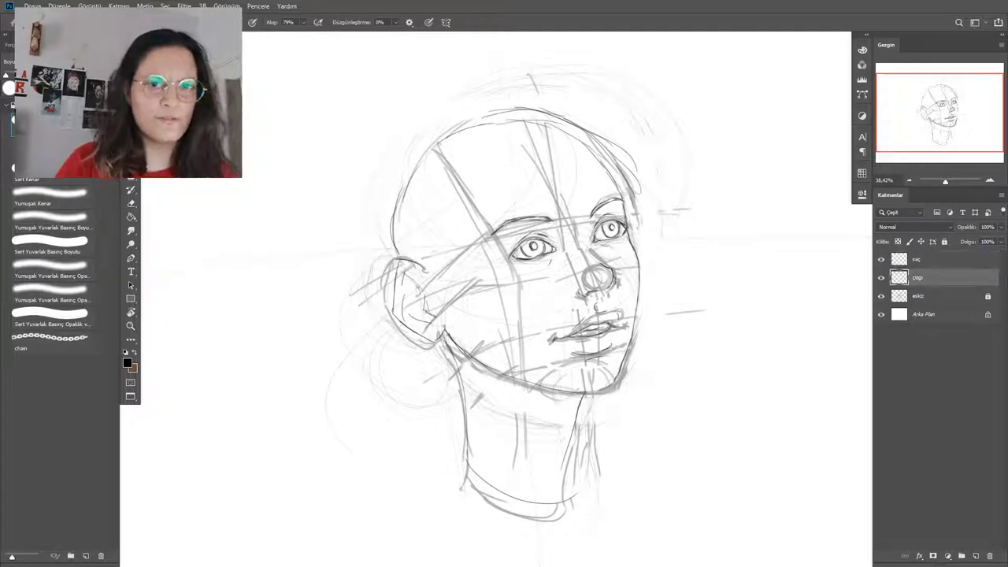
{"action": "key", "text": "e"}
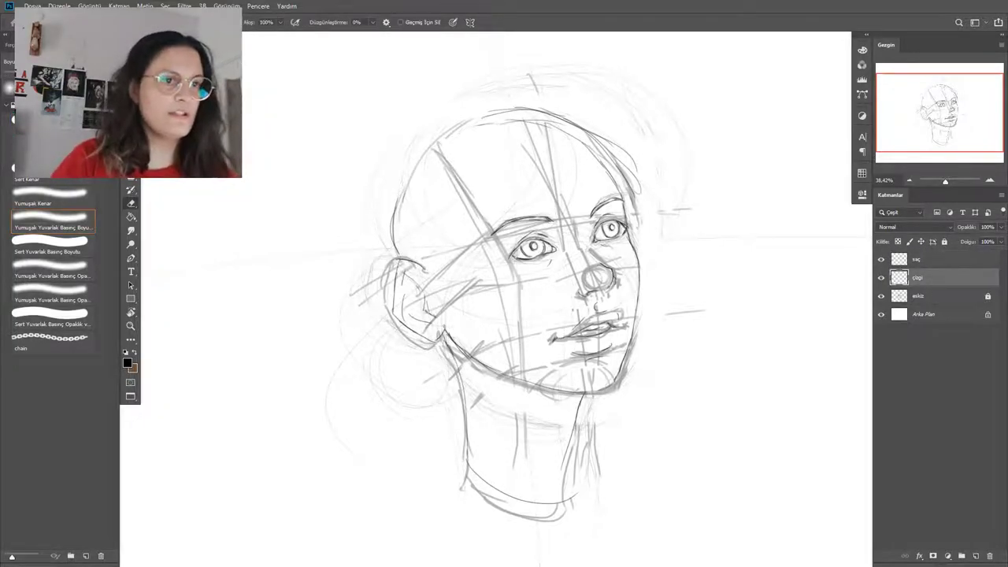
{"action": "left_click_drag", "start_coordinate": [448, 175], "coordinate": [459, 175]}
{"action": "mouse_move", "coordinate": [392, 234]}
{"action": "left_mouse_down"}
{"action": "mouse_move", "coordinate": [401, 198]}
{"action": "mouse_move", "coordinate": [532, 121]}
{"action": "mouse_move", "coordinate": [603, 167]}
{"action": "left_mouse_up"}
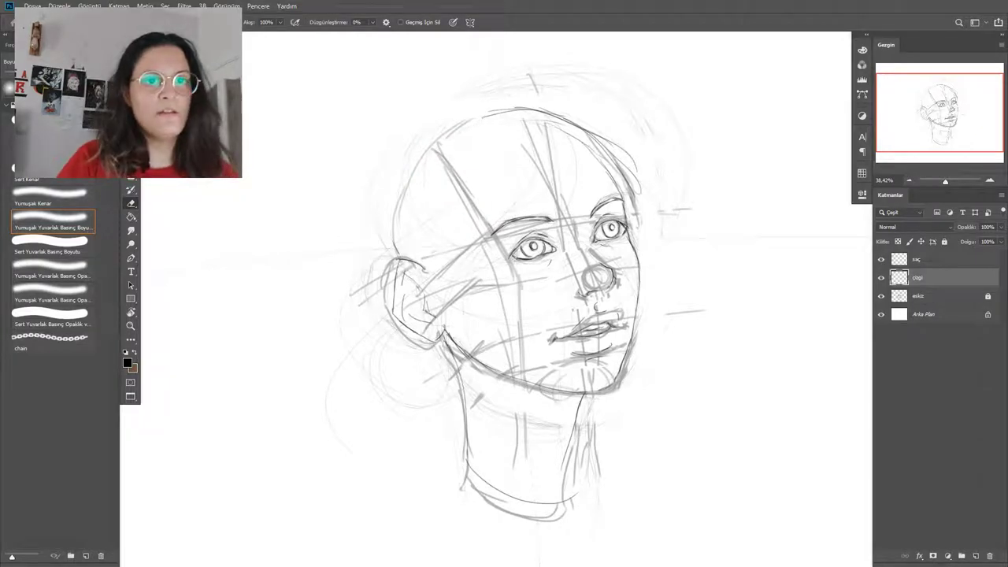
Try loose hair strokes over the crown and across the forehead on the çizgi layer, with the eskiz layer hidden.
{"action": "left_click", "coordinate": [881, 296]}
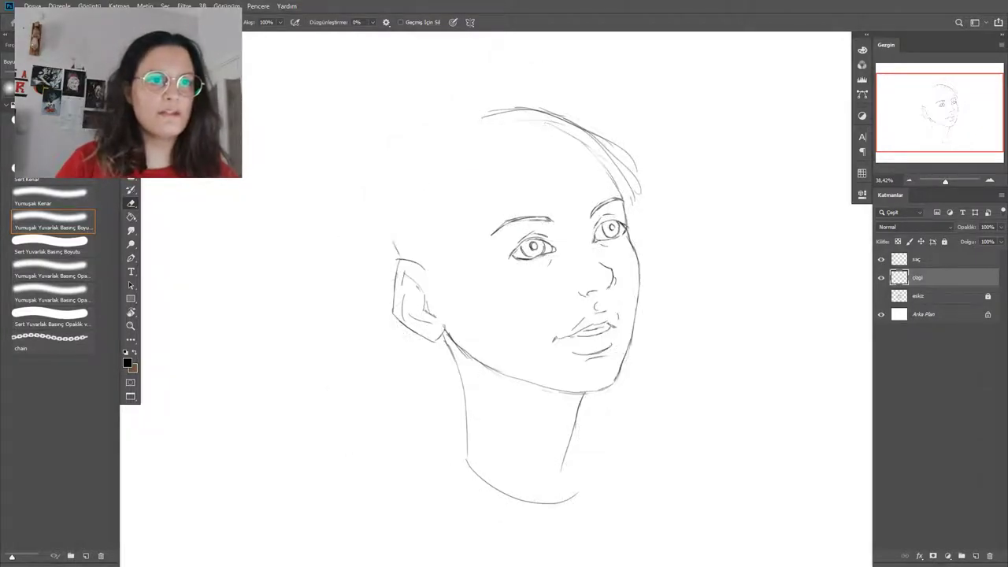
{"action": "key", "text": "b"}
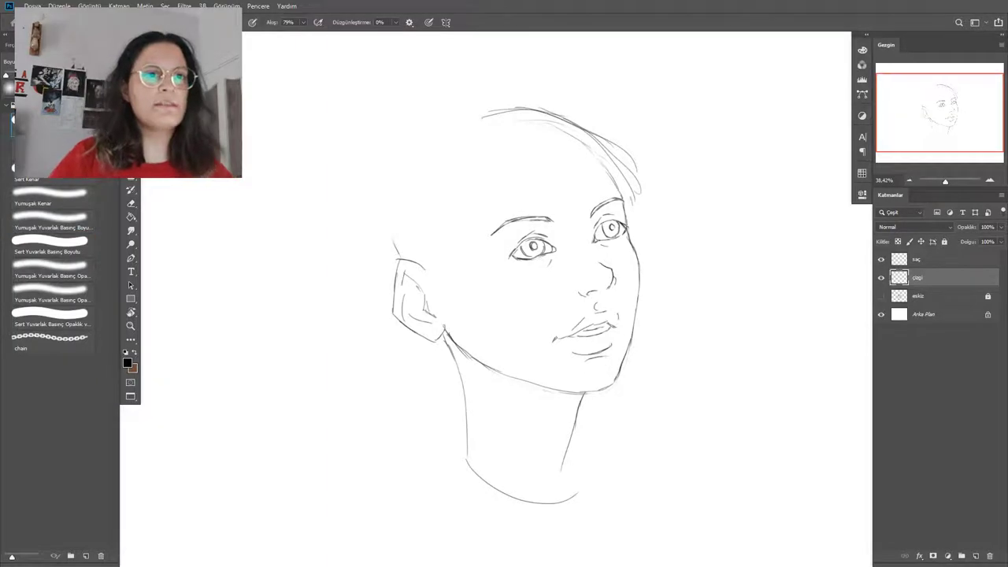
{"action": "mouse_move", "coordinate": [488, 105]}
{"action": "left_mouse_down"}
{"action": "mouse_move", "coordinate": [586, 128]}
{"action": "mouse_move", "coordinate": [645, 200]}
{"action": "left_mouse_up"}
{"action": "mouse_move", "coordinate": [587, 115]}
{"action": "left_mouse_down"}
{"action": "mouse_move", "coordinate": [645, 166]}
{"action": "mouse_move", "coordinate": [596, 199]}
{"action": "left_mouse_up"}
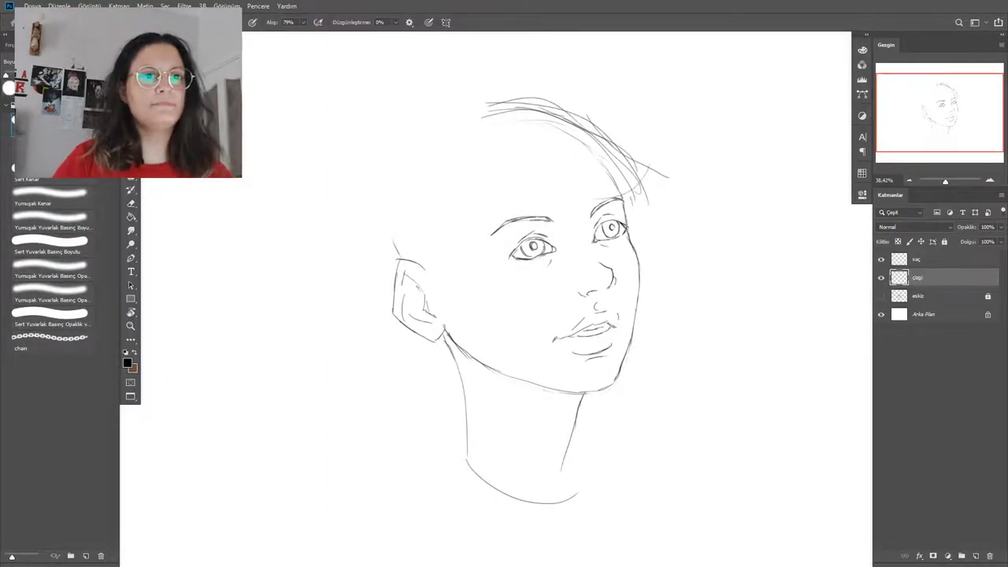
{"action": "left_click_drag", "start_coordinate": [640, 173], "coordinate": [607, 195]}
{"action": "left_click_drag", "start_coordinate": [475, 213], "coordinate": [629, 189]}
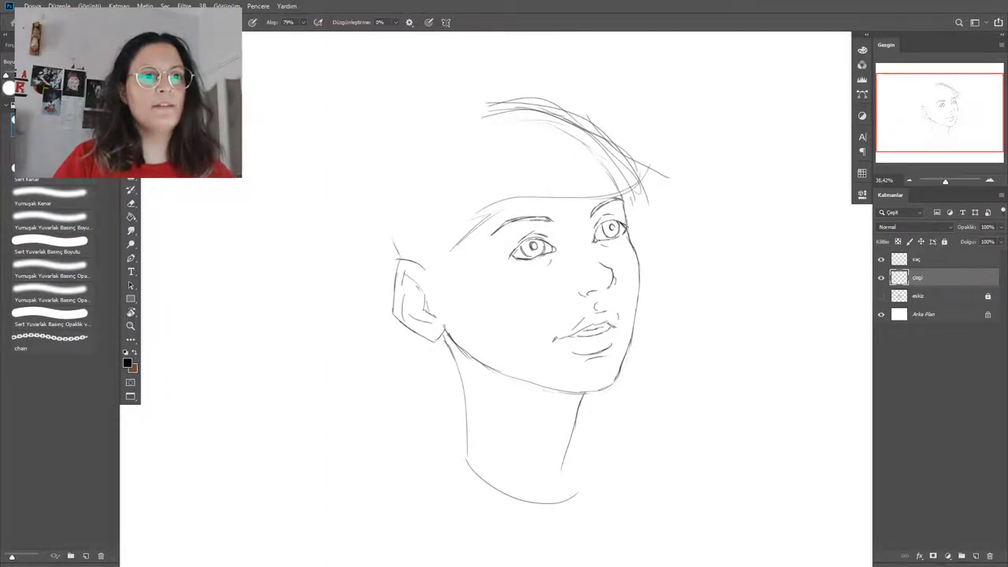
{"action": "key", "text": "ctrl+z"}
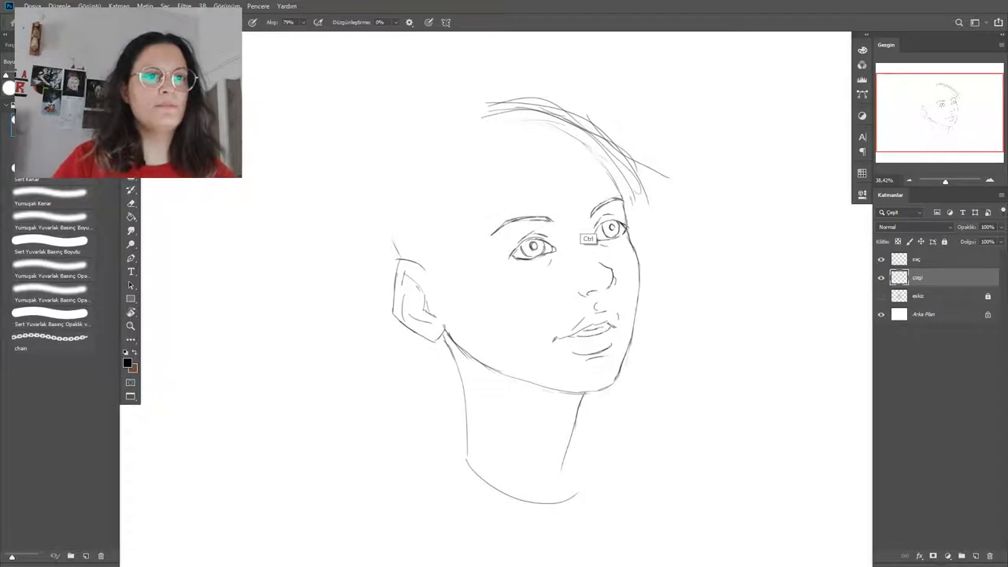
Try hair strokes above the near ear and a swept fringe running across the forehead past the far temple.
{"action": "left_click_drag", "start_coordinate": [426, 147], "coordinate": [422, 233]}
{"action": "mouse_move", "coordinate": [427, 196]}
{"action": "left_mouse_down"}
{"action": "mouse_move", "coordinate": [417, 272]}
{"action": "mouse_move", "coordinate": [398, 293]}
{"action": "left_mouse_up"}
{"action": "left_click_drag", "start_coordinate": [451, 179], "coordinate": [535, 214]}
{"action": "left_click_drag", "start_coordinate": [479, 200], "coordinate": [600, 239]}
{"action": "mouse_move", "coordinate": [530, 191]}
{"action": "left_mouse_down"}
{"action": "mouse_move", "coordinate": [562, 202]}
{"action": "mouse_move", "coordinate": [630, 191]}
{"action": "mouse_move", "coordinate": [650, 203]}
{"action": "mouse_move", "coordinate": [511, 165]}
{"action": "left_mouse_up"}
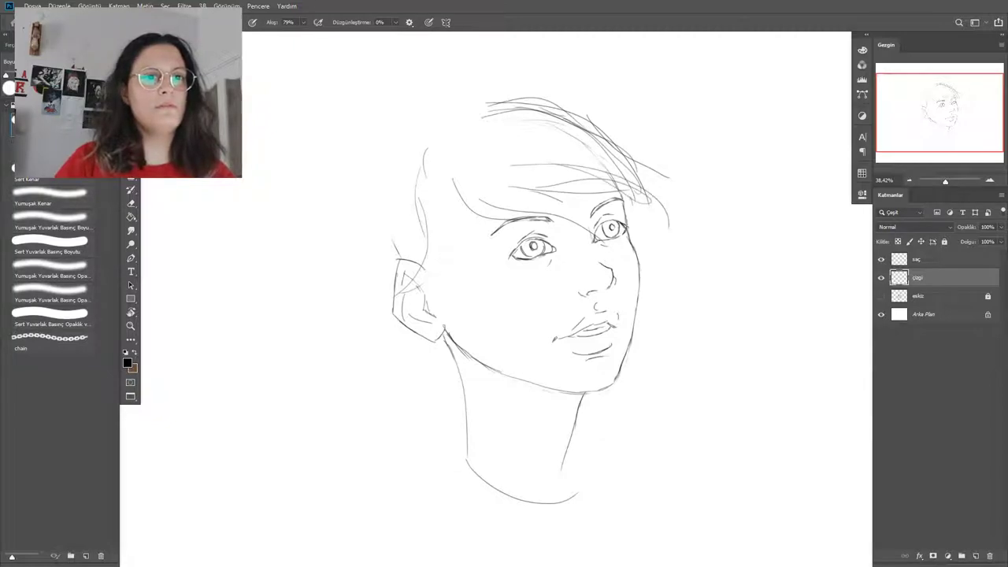
{"action": "mouse_move", "coordinate": [575, 124]}
{"action": "left_mouse_down"}
{"action": "mouse_move", "coordinate": [667, 206]}
{"action": "mouse_move", "coordinate": [671, 248]}
{"action": "left_mouse_up"}
Compare the drawing with the sketch by showing the eskiz layer and toggling the visibility of the çizgi layer.
{"action": "key", "text": "z"}
{"action": "left_click", "coordinate": [499, 315], "text": "alt"}
{"action": "left_click", "coordinate": [509, 318], "text": "alt"}
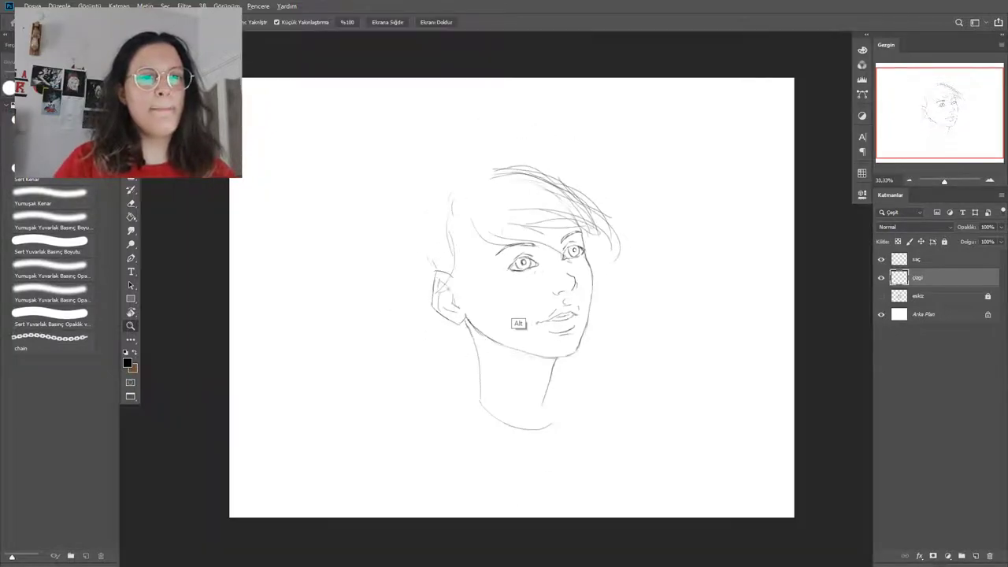
{"action": "key", "text": "b"}
{"action": "left_click", "coordinate": [881, 296]}
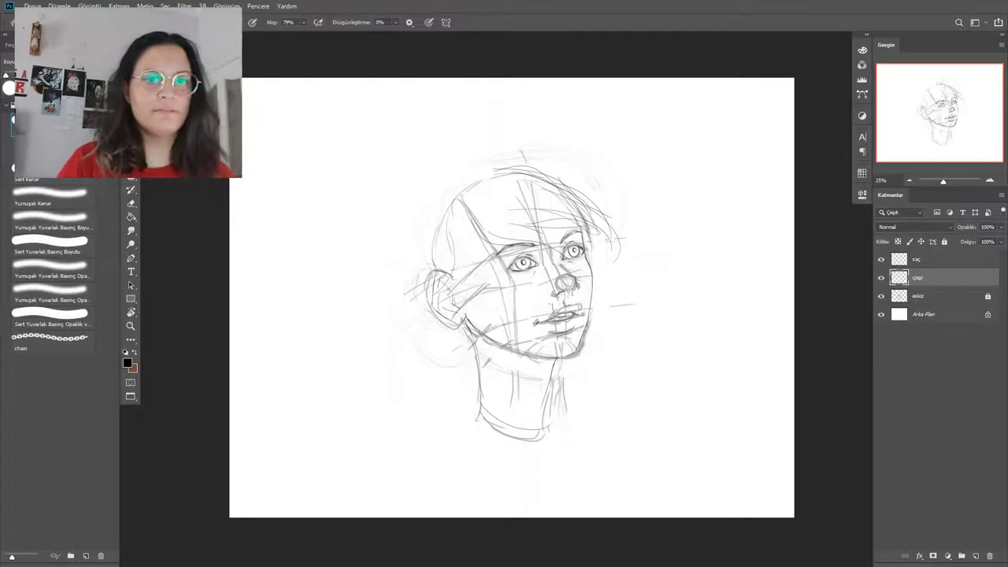
{"action": "left_click", "coordinate": [881, 277]}
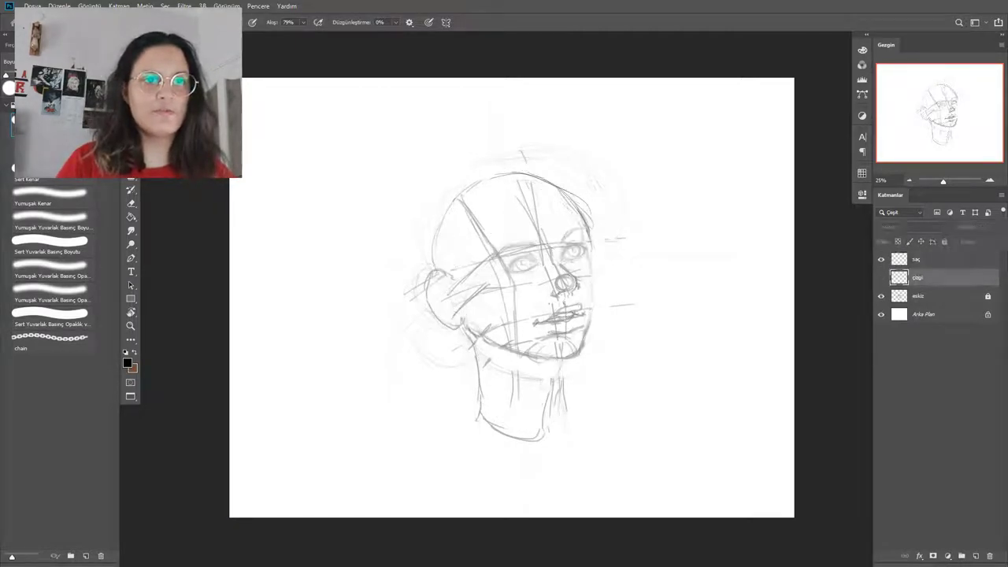
{"action": "left_click", "coordinate": [881, 277]}
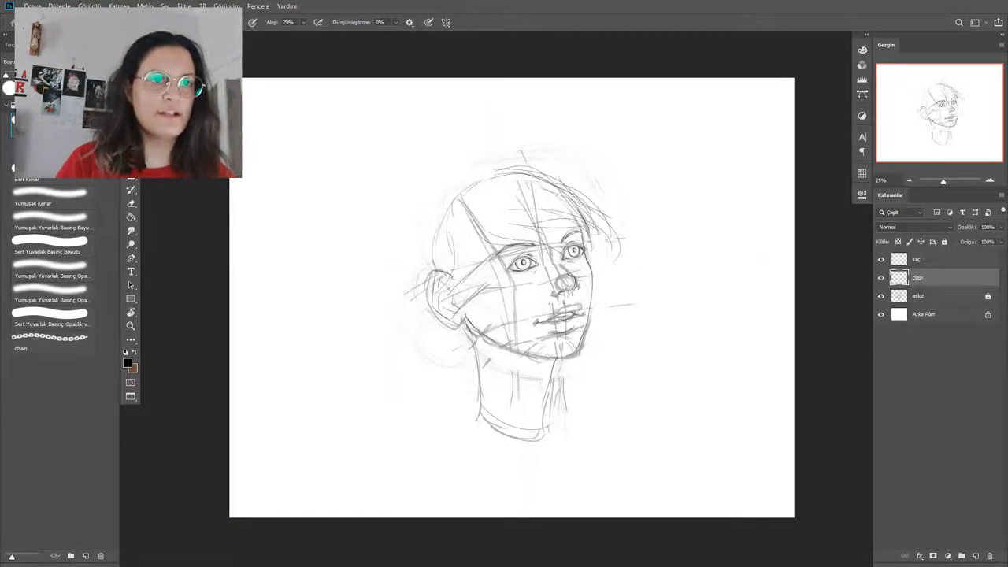
{"action": "left_click", "coordinate": [880, 277]}
{"action": "left_click", "coordinate": [881, 277]}
Undo all the hair strokes drawn on the çizgi layer, with the eskiz sketch shown again.
{"action": "key", "text": "ctrl+z"}
{"action": "key", "text": "ctrl+z"}
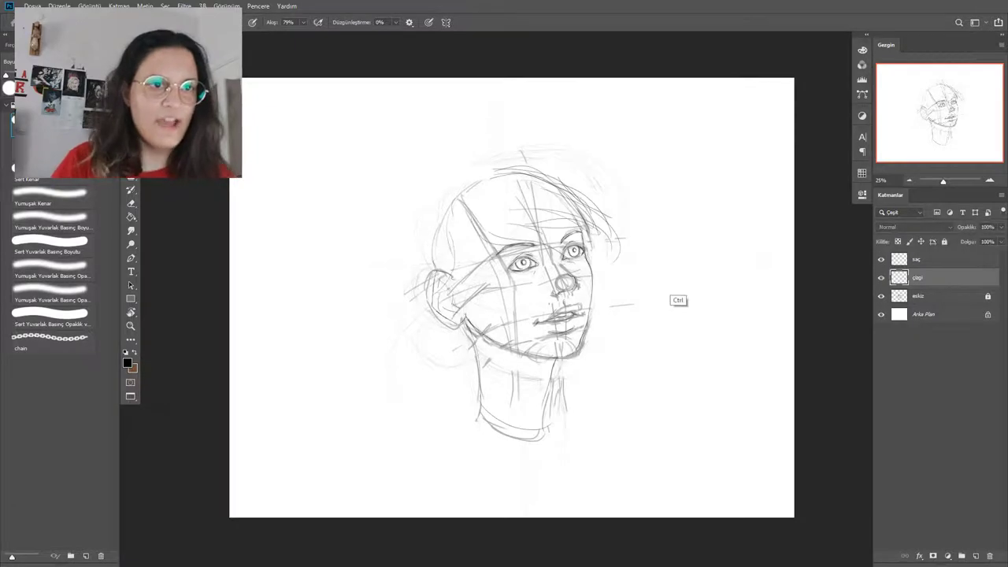
{"action": "key", "text": "ctrl+z"}
{"action": "key", "text": "ctrl+z"}
{"action": "key", "text": "ctrl+z"}
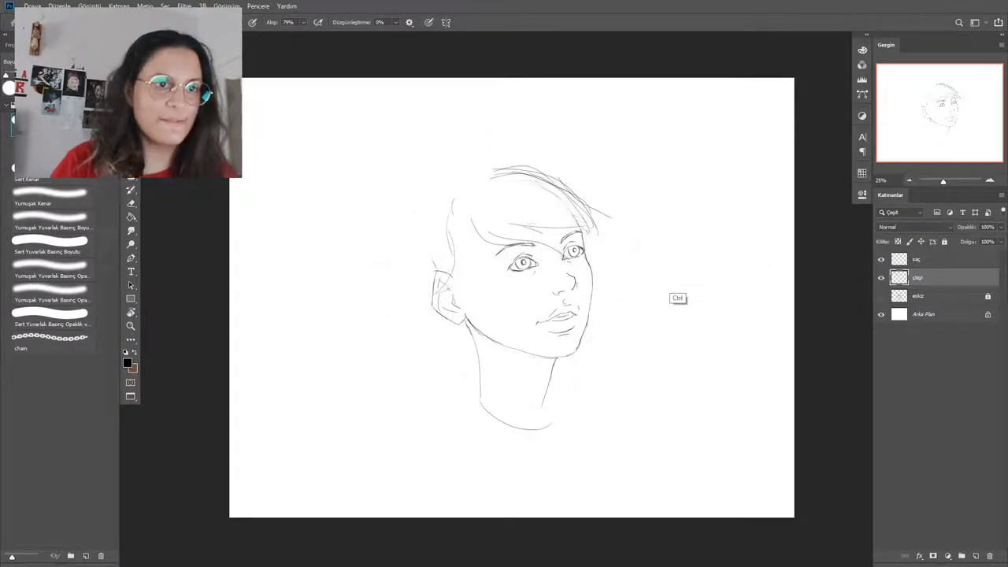
{"action": "key", "text": "ctrl+z"}
{"action": "key", "text": "ctrl+z"}
{"action": "key", "text": "ctrl+z"}
{"action": "key", "text": "ctrl+z"}
{"action": "key", "text": "ctrl+z"}
{"action": "key", "text": "ctrl+z"}
{"action": "key", "text": "ctrl+z"}
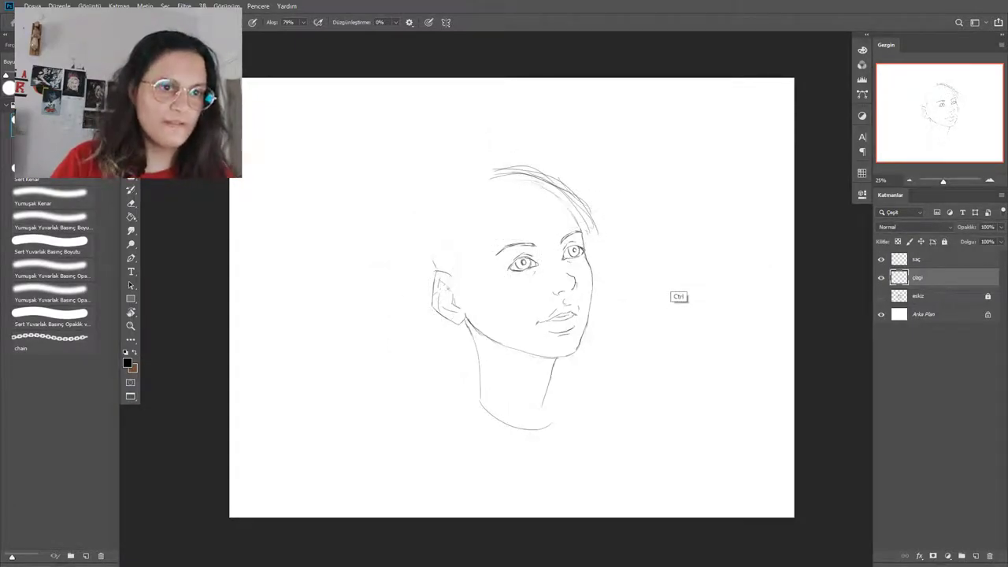
{"action": "key", "text": "ctrl+z"}
{"action": "key", "text": "ctrl+z"}
{"action": "key", "text": "ctrl+z"}
{"action": "key", "text": "ctrl+z"}
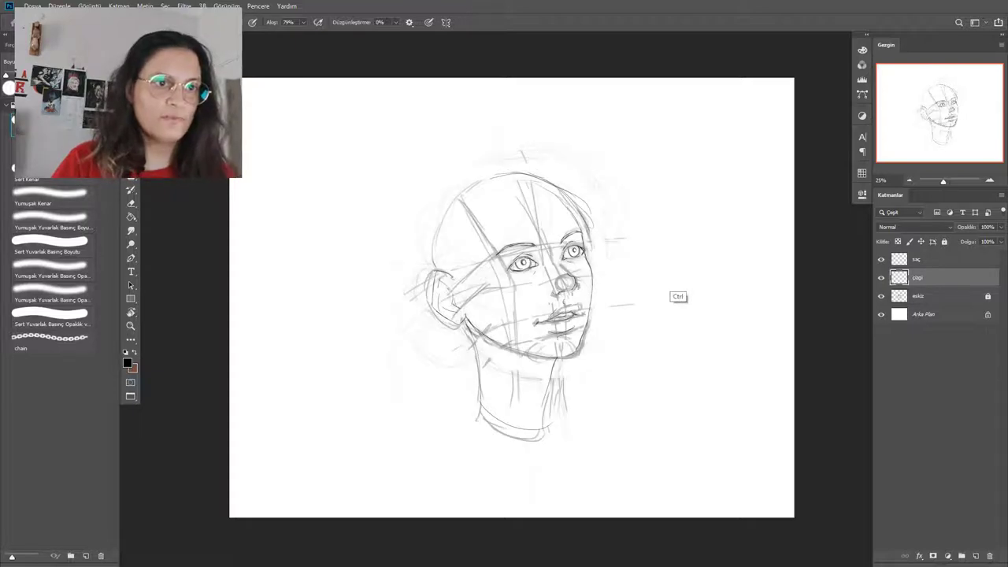
{"action": "key", "text": "ctrl+z"}
Lock the çizgi layer, make saç the active layer, and check the line art without the eskiz sketch.
{"action": "left_click", "coordinate": [935, 259]}
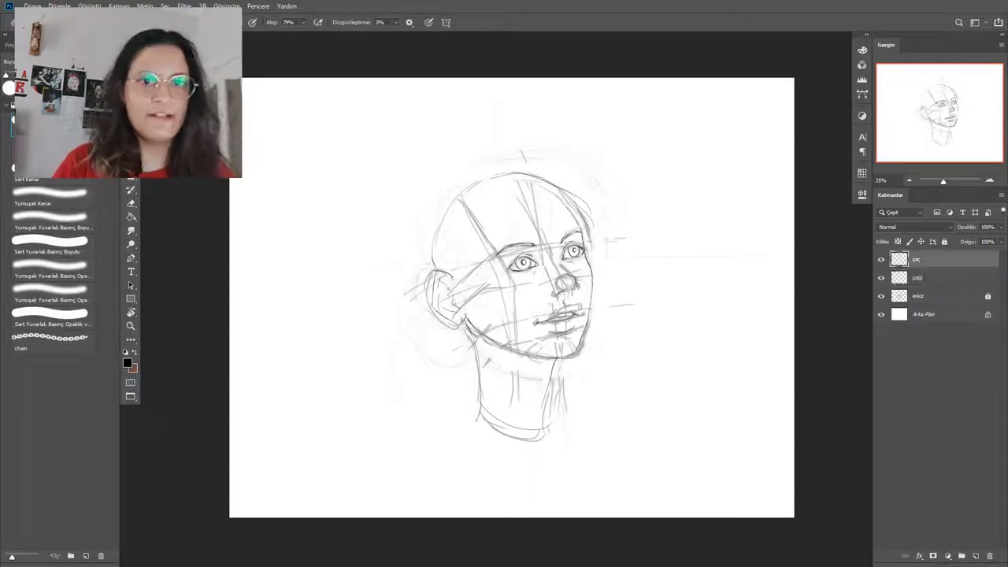
{"action": "left_click", "coordinate": [935, 277]}
{"action": "left_click", "coordinate": [943, 242]}
{"action": "left_click", "coordinate": [935, 259]}
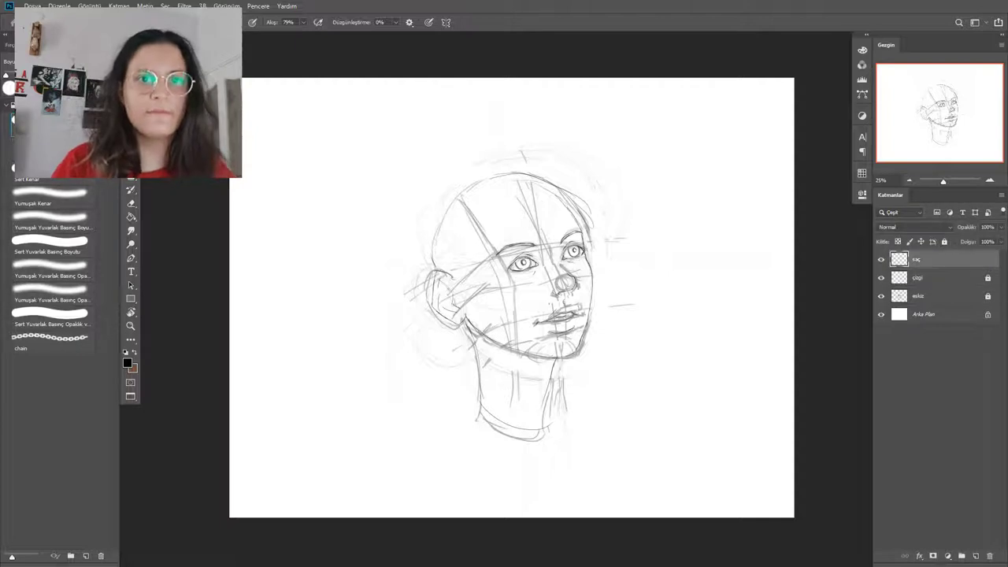
{"action": "left_click", "coordinate": [880, 295]}
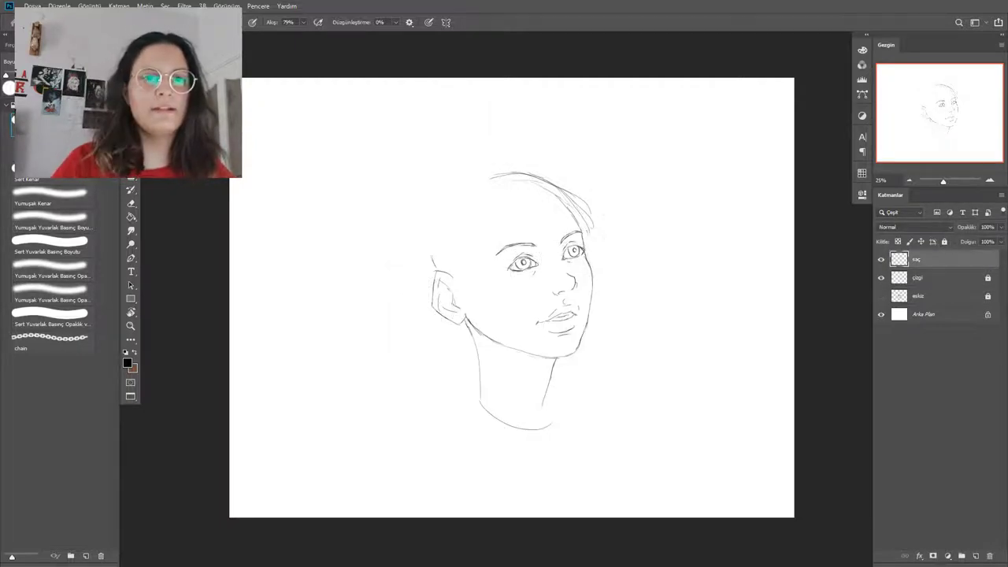
{"action": "left_click", "coordinate": [881, 296]}
Draw loose hair strokes on the saç layer over the crown and flicking outward past the far side of the forehead.
{"action": "mouse_move", "coordinate": [484, 175]}
{"action": "left_mouse_down"}
{"action": "mouse_move", "coordinate": [560, 169]}
{"action": "mouse_move", "coordinate": [612, 212]}
{"action": "left_mouse_up"}
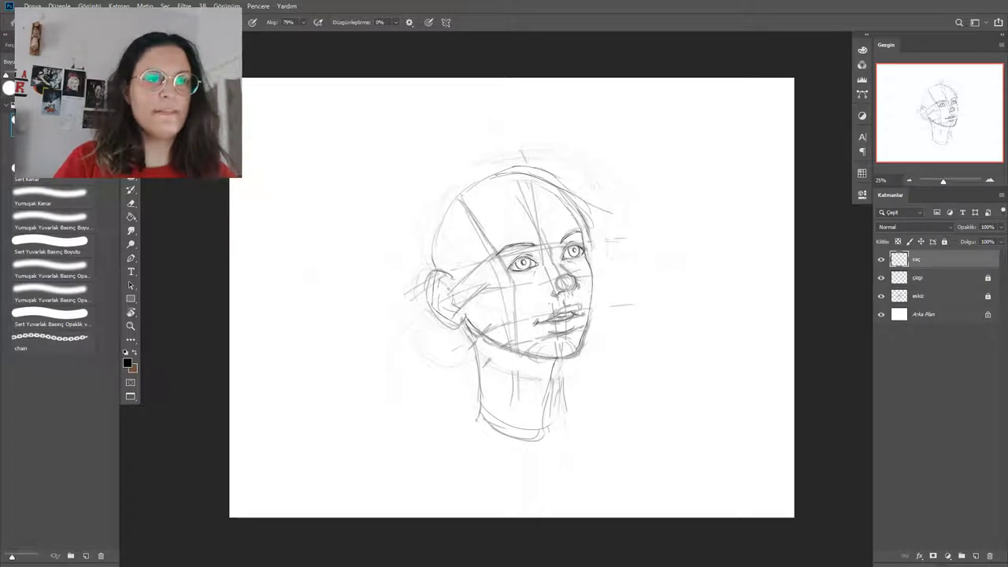
{"action": "left_click_drag", "start_coordinate": [542, 173], "coordinate": [617, 215]}
{"action": "left_click_drag", "start_coordinate": [566, 188], "coordinate": [611, 236]}
{"action": "left_click_drag", "start_coordinate": [542, 172], "coordinate": [604, 188]}
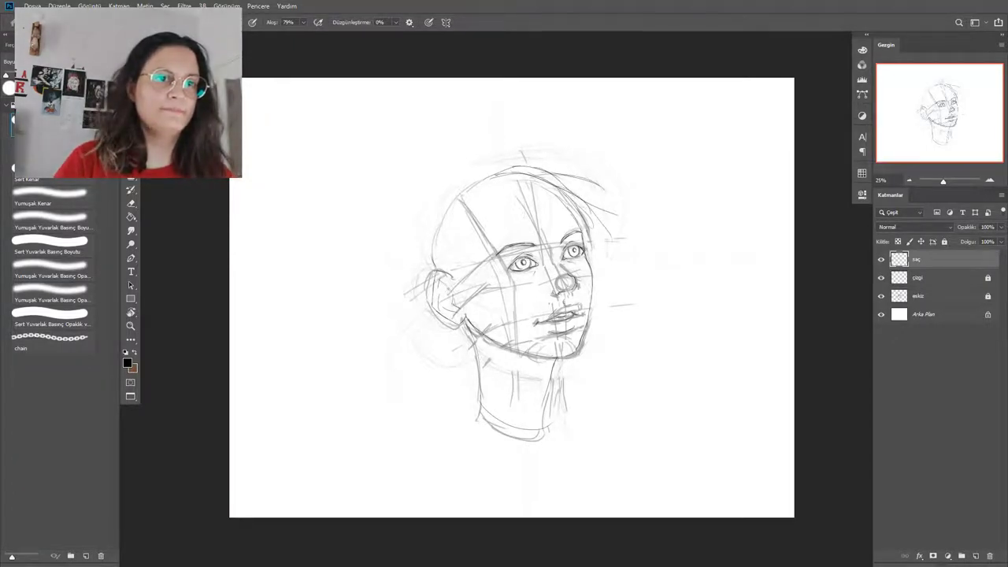
{"action": "left_click_drag", "start_coordinate": [606, 230], "coordinate": [603, 258]}
{"action": "mouse_move", "coordinate": [516, 164]}
{"action": "left_mouse_down"}
{"action": "mouse_move", "coordinate": [466, 175]}
{"action": "mouse_move", "coordinate": [561, 169]}
{"action": "left_mouse_up"}
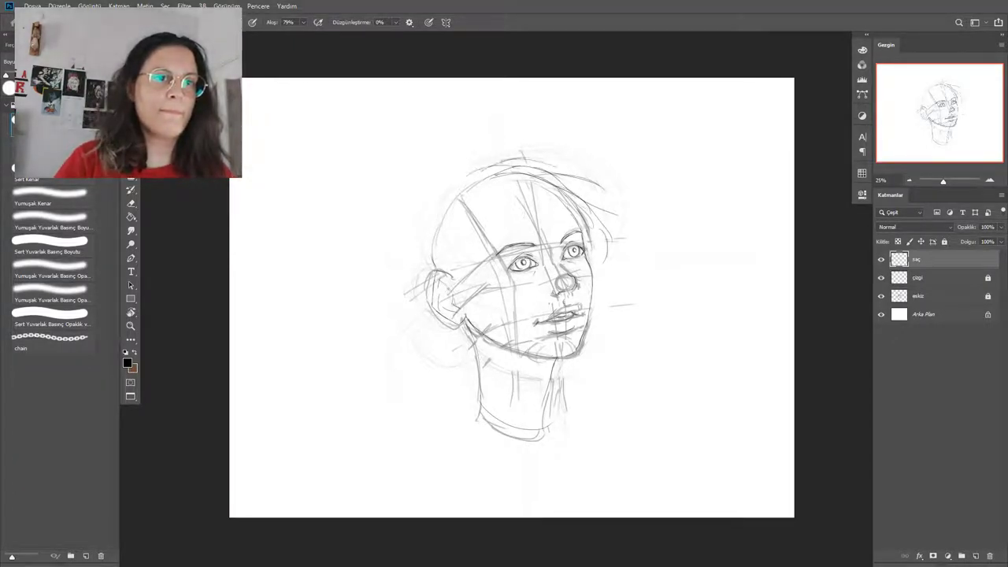
{"action": "mouse_move", "coordinate": [525, 138]}
{"action": "left_mouse_down"}
{"action": "mouse_move", "coordinate": [479, 164]}
{"action": "mouse_move", "coordinate": [534, 154]}
{"action": "left_mouse_up"}
Sketch the hair outline curving from the crown down around the back of the head towards the near ear.
{"action": "left_click_drag", "start_coordinate": [470, 176], "coordinate": [432, 201]}
{"action": "left_click_drag", "start_coordinate": [427, 203], "coordinate": [412, 221]}
{"action": "mouse_move", "coordinate": [463, 183]}
{"action": "left_mouse_down"}
{"action": "mouse_move", "coordinate": [436, 192]}
{"action": "mouse_move", "coordinate": [411, 244]}
{"action": "mouse_move", "coordinate": [419, 227]}
{"action": "left_mouse_up"}
{"action": "left_click_drag", "start_coordinate": [416, 234], "coordinate": [400, 301]}
{"action": "left_click_drag", "start_coordinate": [441, 189], "coordinate": [422, 205]}
{"action": "left_click_drag", "start_coordinate": [416, 214], "coordinate": [381, 311]}
{"action": "left_click_drag", "start_coordinate": [448, 191], "coordinate": [403, 305]}
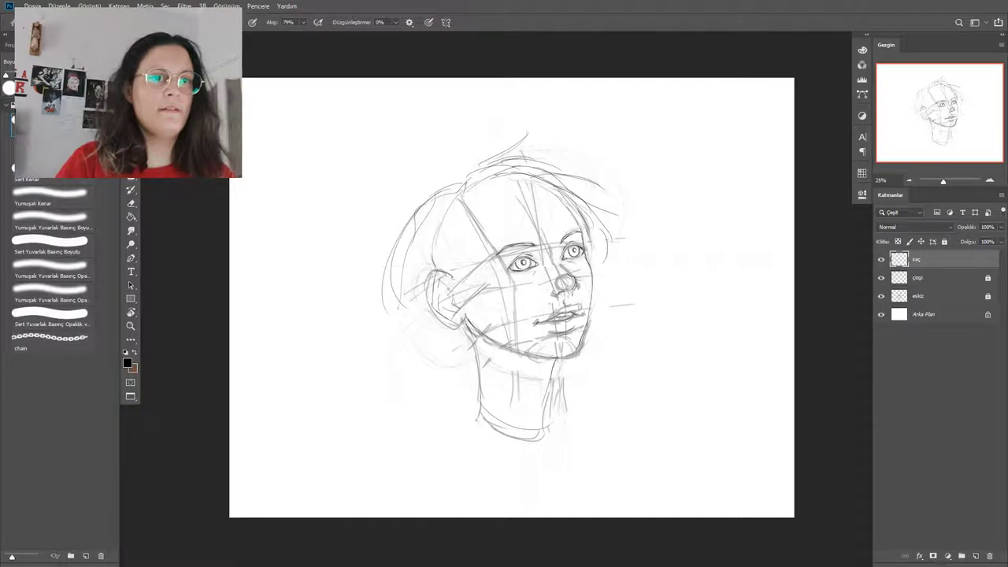
Draw long wavy windblown strands flowing from behind the near ear out to the canvas edge.
{"action": "left_click_drag", "start_coordinate": [468, 174], "coordinate": [415, 260]}
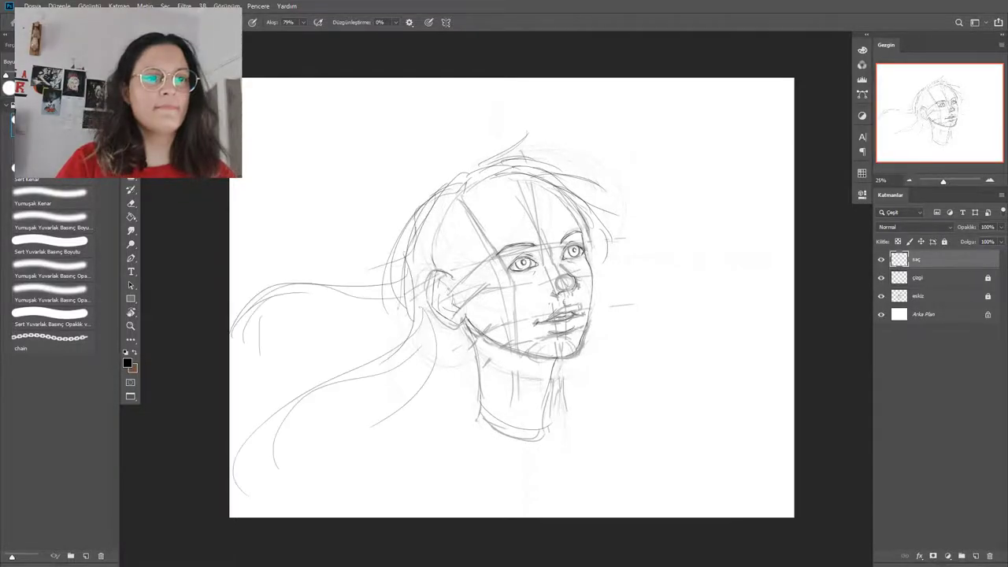
{"action": "left_click_drag", "start_coordinate": [450, 303], "coordinate": [399, 428]}
{"action": "mouse_move", "coordinate": [461, 250]}
{"action": "left_mouse_down"}
{"action": "mouse_move", "coordinate": [462, 314]}
{"action": "mouse_move", "coordinate": [382, 428]}
{"action": "left_mouse_up"}
{"action": "left_click_drag", "start_coordinate": [452, 284], "coordinate": [297, 517]}
{"action": "left_click_drag", "start_coordinate": [373, 319], "coordinate": [237, 421]}
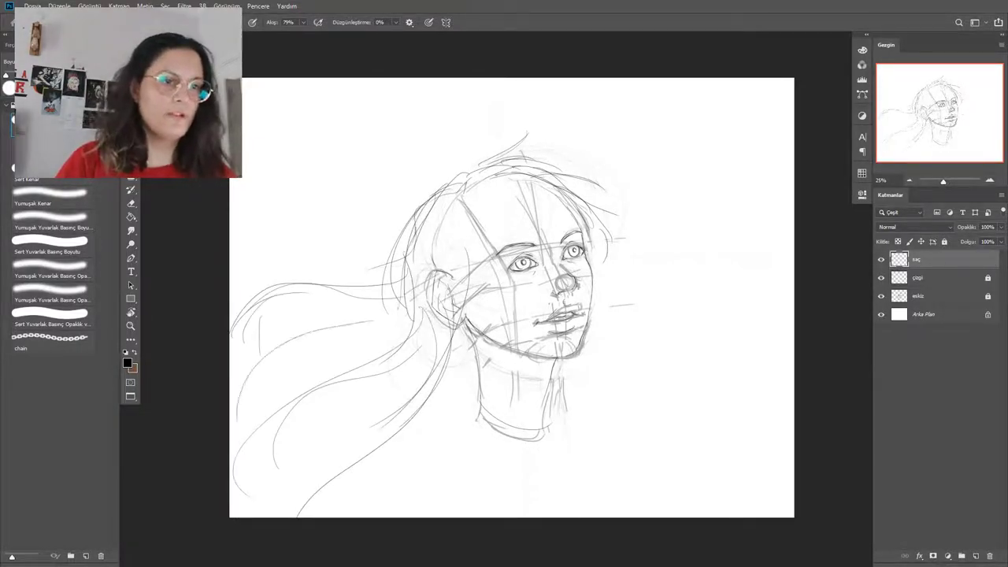
Draw long wavy strands on the far side of the face, one blown outward and others curling beside the neck.
{"action": "left_click_drag", "start_coordinate": [605, 260], "coordinate": [736, 235]}
{"action": "mouse_move", "coordinate": [598, 272]}
{"action": "left_mouse_down"}
{"action": "mouse_move", "coordinate": [622, 345]}
{"action": "mouse_move", "coordinate": [574, 434]}
{"action": "left_mouse_up"}
{"action": "left_click_drag", "start_coordinate": [744, 244], "coordinate": [756, 260]}
{"action": "mouse_move", "coordinate": [592, 350]}
{"action": "left_mouse_down"}
{"action": "mouse_move", "coordinate": [634, 397]}
{"action": "mouse_move", "coordinate": [582, 415]}
{"action": "left_mouse_up"}
{"action": "left_click_drag", "start_coordinate": [607, 380], "coordinate": [615, 412]}
{"action": "left_click_drag", "start_coordinate": [604, 383], "coordinate": [561, 419]}
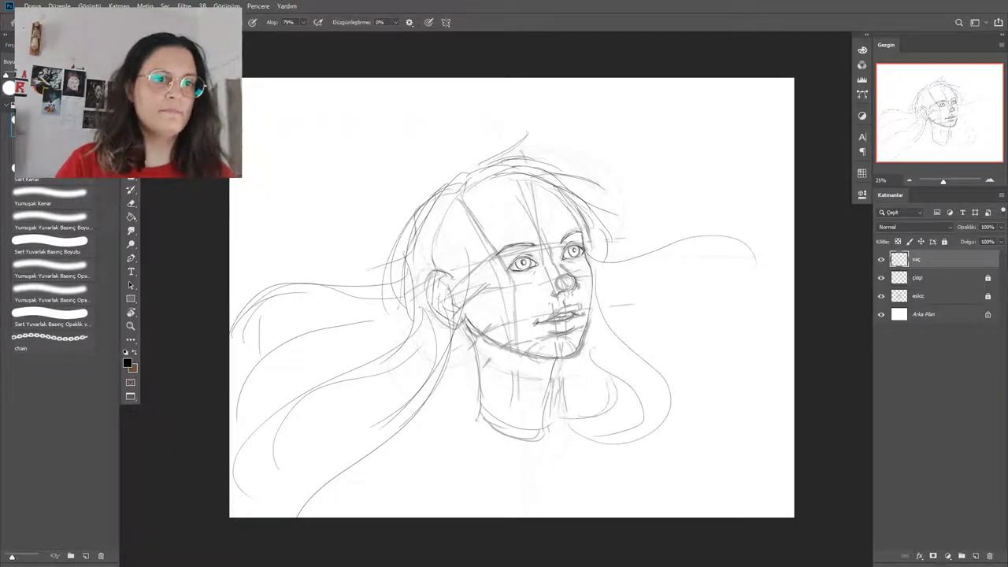
Draw curved fringe strokes sweeping across the forehead above the near eyebrow.
{"action": "mouse_move", "coordinate": [497, 236]}
{"action": "left_mouse_down"}
{"action": "mouse_move", "coordinate": [563, 236]}
{"action": "mouse_move", "coordinate": [545, 236]}
{"action": "left_mouse_up"}
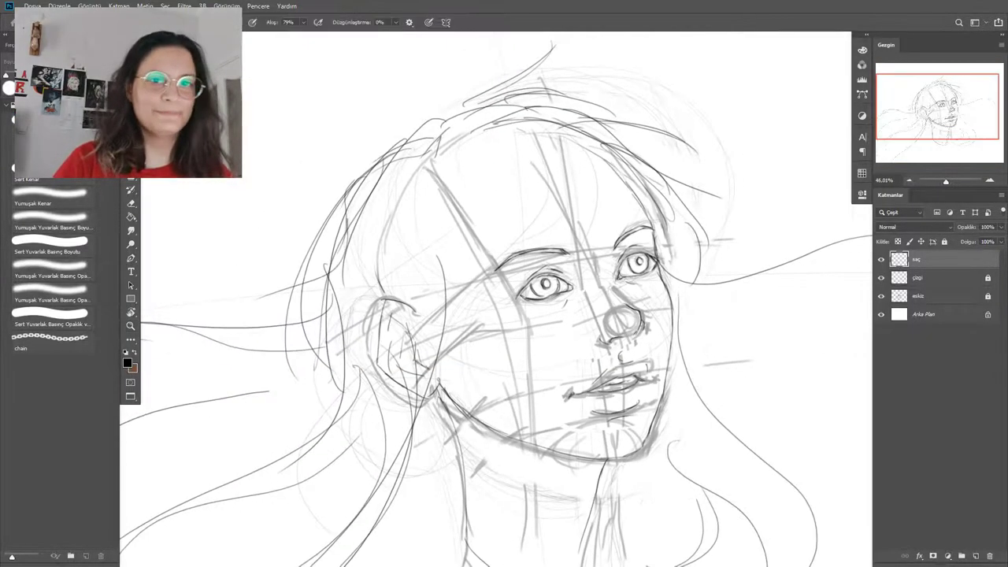
{"action": "mouse_move", "coordinate": [422, 222]}
{"action": "left_mouse_down"}
{"action": "mouse_move", "coordinate": [497, 266]}
{"action": "mouse_move", "coordinate": [563, 274]}
{"action": "left_mouse_up"}
{"action": "mouse_move", "coordinate": [451, 211]}
{"action": "left_mouse_down"}
{"action": "mouse_move", "coordinate": [566, 266]}
{"action": "mouse_move", "coordinate": [481, 213]}
{"action": "mouse_move", "coordinate": [695, 226]}
{"action": "mouse_move", "coordinate": [483, 153]}
{"action": "left_mouse_up"}
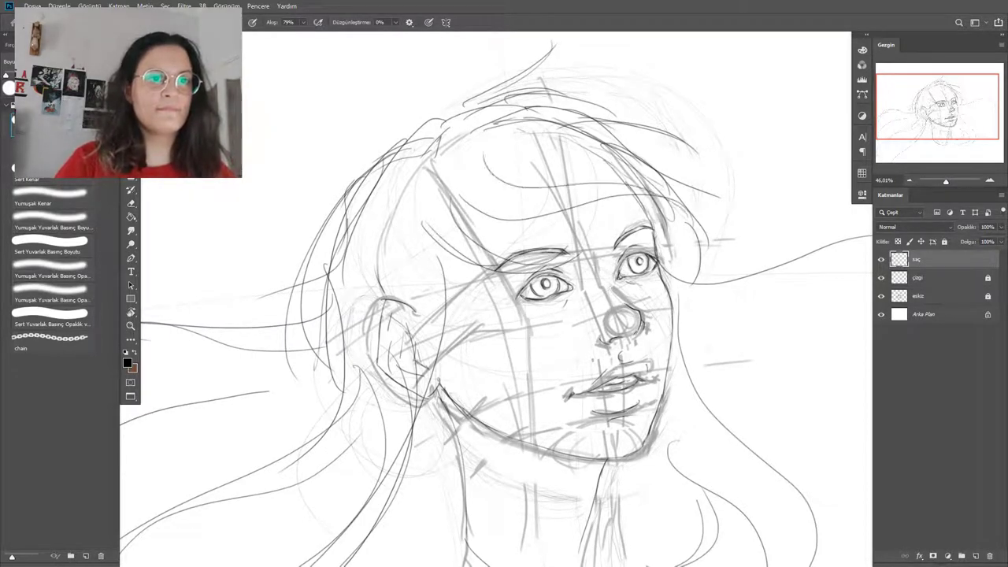
Add windblown locks beyond the far temple and thin strands in front of the near ear and beside the far cheek.
{"action": "left_click_drag", "start_coordinate": [558, 139], "coordinate": [773, 185]}
{"action": "mouse_move", "coordinate": [626, 128]}
{"action": "left_mouse_down"}
{"action": "mouse_move", "coordinate": [704, 153]}
{"action": "mouse_move", "coordinate": [735, 235]}
{"action": "left_mouse_up"}
{"action": "left_click_drag", "start_coordinate": [745, 131], "coordinate": [697, 218]}
{"action": "mouse_move", "coordinate": [543, 126]}
{"action": "left_mouse_down"}
{"action": "mouse_move", "coordinate": [695, 139]}
{"action": "mouse_move", "coordinate": [666, 139]}
{"action": "mouse_move", "coordinate": [671, 195]}
{"action": "left_mouse_up"}
{"action": "mouse_move", "coordinate": [443, 243]}
{"action": "left_mouse_down"}
{"action": "mouse_move", "coordinate": [454, 340]}
{"action": "mouse_move", "coordinate": [441, 384]}
{"action": "left_mouse_up"}
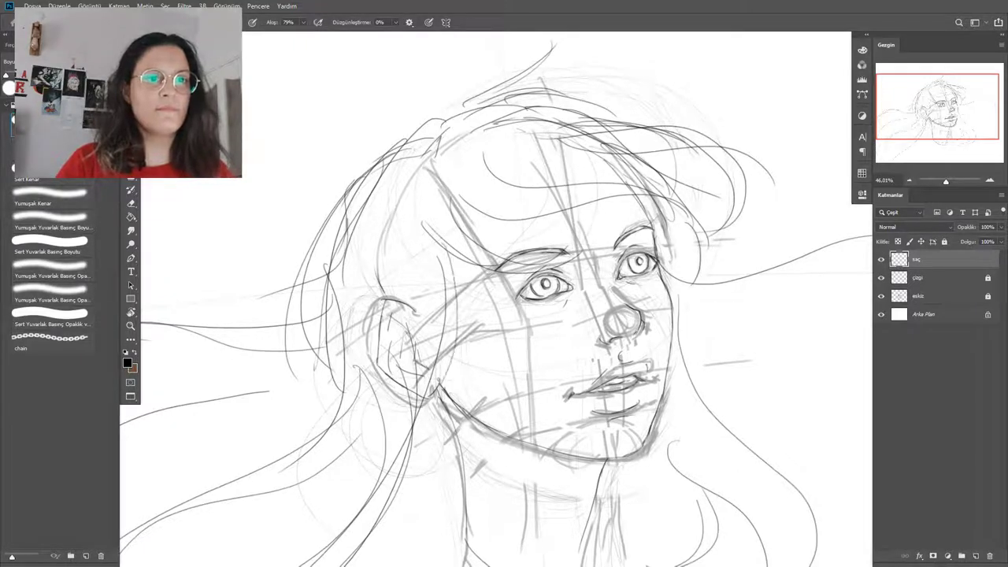
{"action": "left_click_drag", "start_coordinate": [662, 230], "coordinate": [690, 364]}
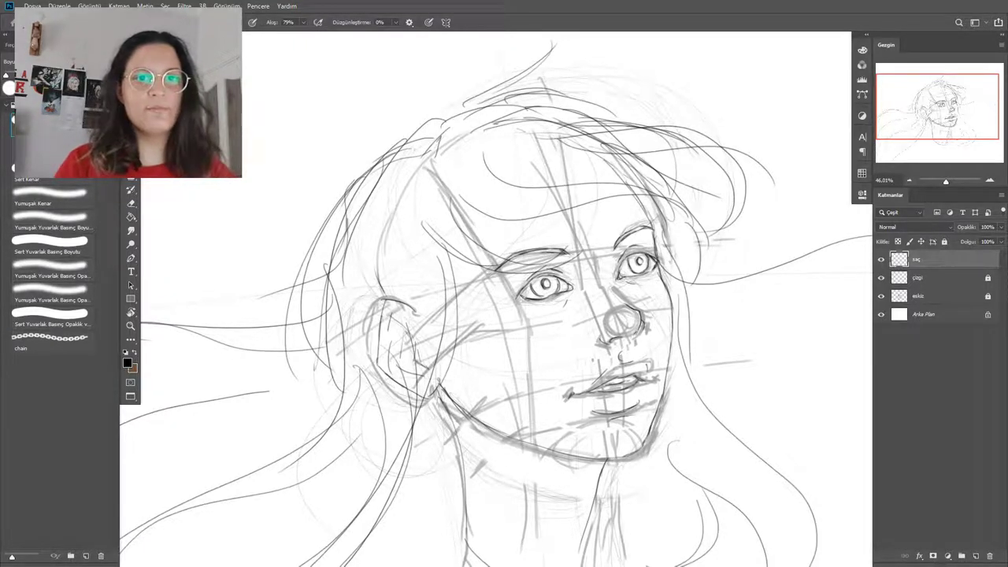
Check the hair with the çizgi layer hidden, restore that layer, and unlock it.
{"action": "left_click", "coordinate": [881, 277]}
{"action": "left_click", "coordinate": [929, 277]}
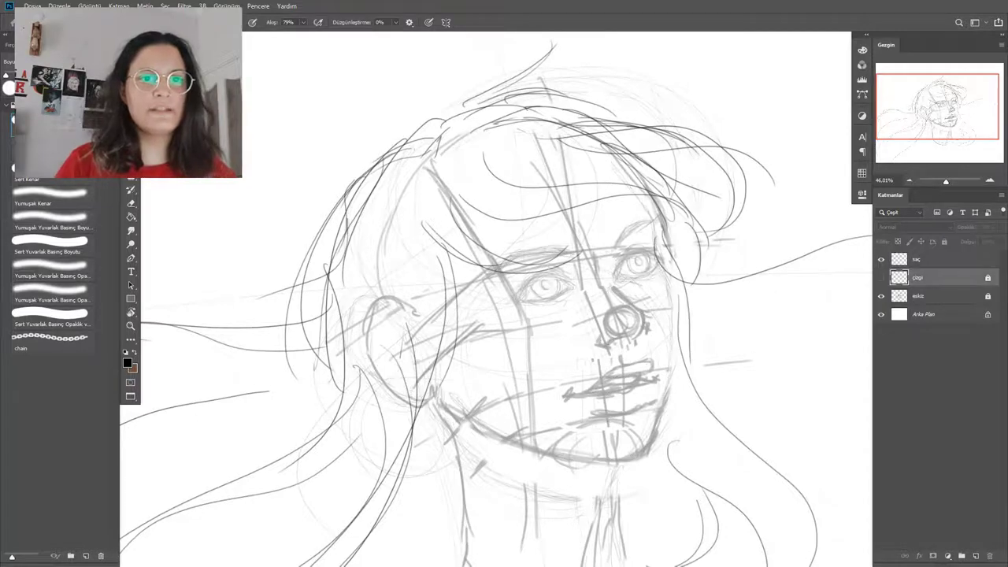
{"action": "left_click", "coordinate": [881, 277]}
{"action": "left_click", "coordinate": [987, 277]}
Draw short eyelashes along the upper and lower lids of the near eye on the çizgi layer.
{"action": "left_click_drag", "start_coordinate": [543, 295], "coordinate": [642, 293]}
{"action": "left_click_drag", "start_coordinate": [501, 294], "coordinate": [547, 239]}
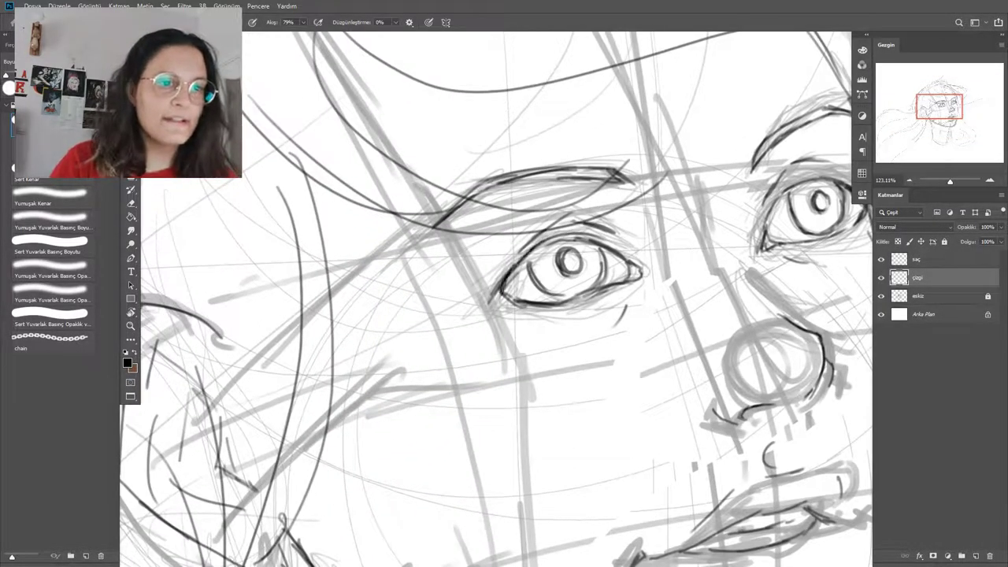
{"action": "mouse_move", "coordinate": [512, 272]}
{"action": "left_mouse_down"}
{"action": "mouse_move", "coordinate": [553, 241]}
{"action": "mouse_move", "coordinate": [619, 225]}
{"action": "mouse_move", "coordinate": [625, 214]}
{"action": "mouse_move", "coordinate": [574, 238]}
{"action": "mouse_move", "coordinate": [583, 235]}
{"action": "mouse_move", "coordinate": [547, 233]}
{"action": "left_mouse_up"}
{"action": "mouse_move", "coordinate": [544, 245]}
{"action": "left_mouse_down"}
{"action": "mouse_move", "coordinate": [548, 223]}
{"action": "mouse_move", "coordinate": [524, 261]}
{"action": "left_mouse_up"}
{"action": "left_click_drag", "start_coordinate": [607, 231], "coordinate": [613, 245]}
{"action": "mouse_move", "coordinate": [570, 304]}
{"action": "left_mouse_down"}
{"action": "mouse_move", "coordinate": [575, 316]}
{"action": "mouse_move", "coordinate": [603, 296]}
{"action": "mouse_move", "coordinate": [595, 304]}
{"action": "left_mouse_up"}
Draw short eyelashes along the upper and lower lids of the far eye.
{"action": "left_click_drag", "start_coordinate": [630, 299], "coordinate": [359, 357]}
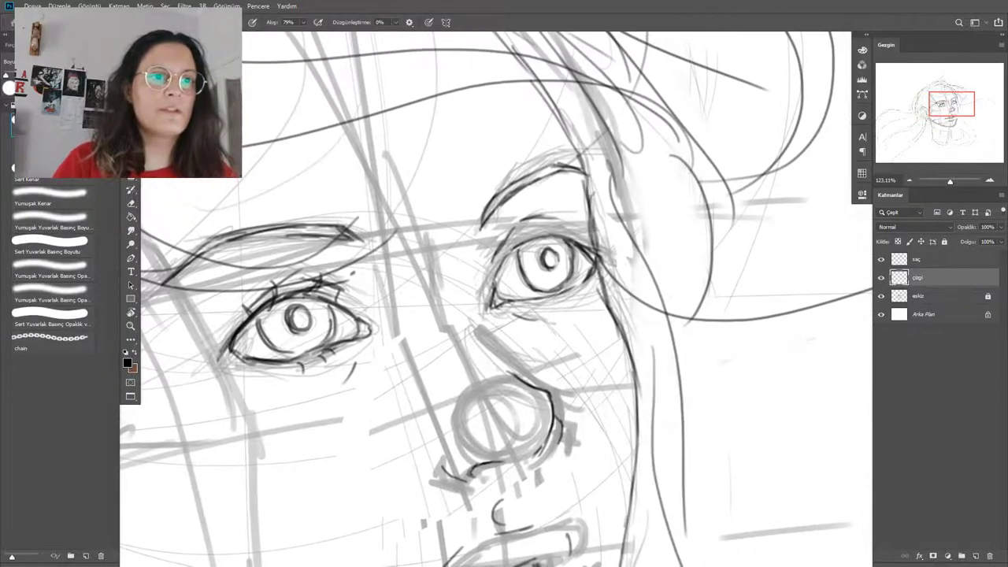
{"action": "mouse_move", "coordinate": [590, 236]}
{"action": "left_mouse_down"}
{"action": "mouse_move", "coordinate": [582, 257]}
{"action": "mouse_move", "coordinate": [600, 241]}
{"action": "mouse_move", "coordinate": [602, 216]}
{"action": "mouse_move", "coordinate": [532, 222]}
{"action": "left_mouse_up"}
{"action": "mouse_move", "coordinate": [535, 239]}
{"action": "left_mouse_down"}
{"action": "mouse_move", "coordinate": [526, 229]}
{"action": "mouse_move", "coordinate": [505, 244]}
{"action": "left_mouse_up"}
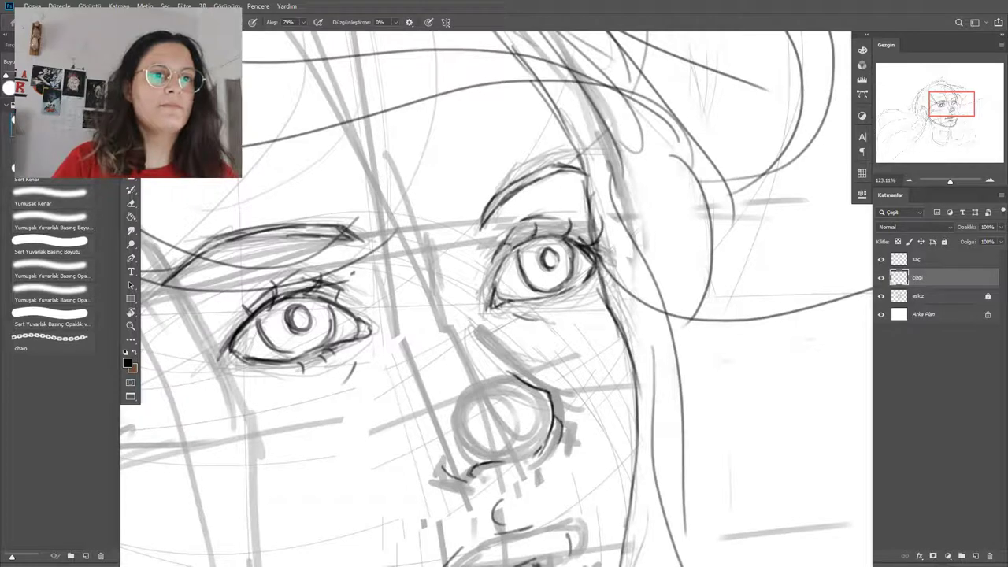
{"action": "mouse_move", "coordinate": [607, 249]}
{"action": "left_mouse_down"}
{"action": "mouse_move", "coordinate": [574, 300]}
{"action": "mouse_move", "coordinate": [541, 309]}
{"action": "left_mouse_up"}
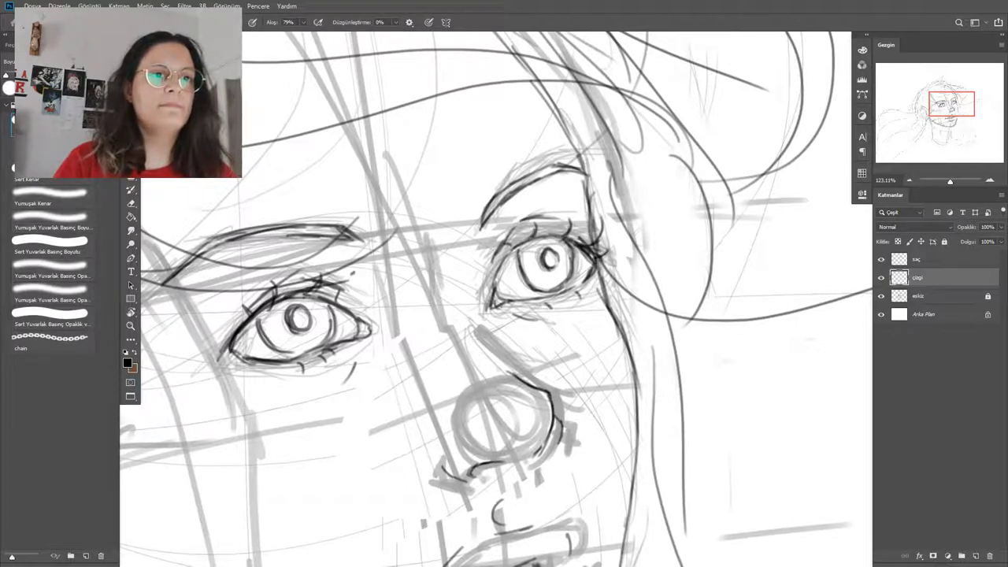
Darken the far eye's iris outline and the pupils of both eyes, cleaning stray marks with the eraser.
{"action": "mouse_move", "coordinate": [514, 248]}
{"action": "left_mouse_down"}
{"action": "mouse_move", "coordinate": [492, 293]}
{"action": "mouse_move", "coordinate": [533, 238]}
{"action": "left_mouse_up"}
{"action": "mouse_move", "coordinate": [510, 259]}
{"action": "left_mouse_down"}
{"action": "mouse_move", "coordinate": [544, 238]}
{"action": "mouse_move", "coordinate": [524, 275]}
{"action": "mouse_move", "coordinate": [578, 264]}
{"action": "mouse_move", "coordinate": [538, 271]}
{"action": "mouse_move", "coordinate": [553, 263]}
{"action": "mouse_move", "coordinate": [550, 250]}
{"action": "mouse_move", "coordinate": [557, 273]}
{"action": "left_mouse_up"}
{"action": "key", "text": "e"}
{"action": "mouse_move", "coordinate": [570, 251]}
{"action": "left_mouse_down"}
{"action": "mouse_move", "coordinate": [572, 269]}
{"action": "mouse_move", "coordinate": [535, 274]}
{"action": "mouse_move", "coordinate": [559, 273]}
{"action": "left_mouse_up"}
{"action": "key", "text": "b"}
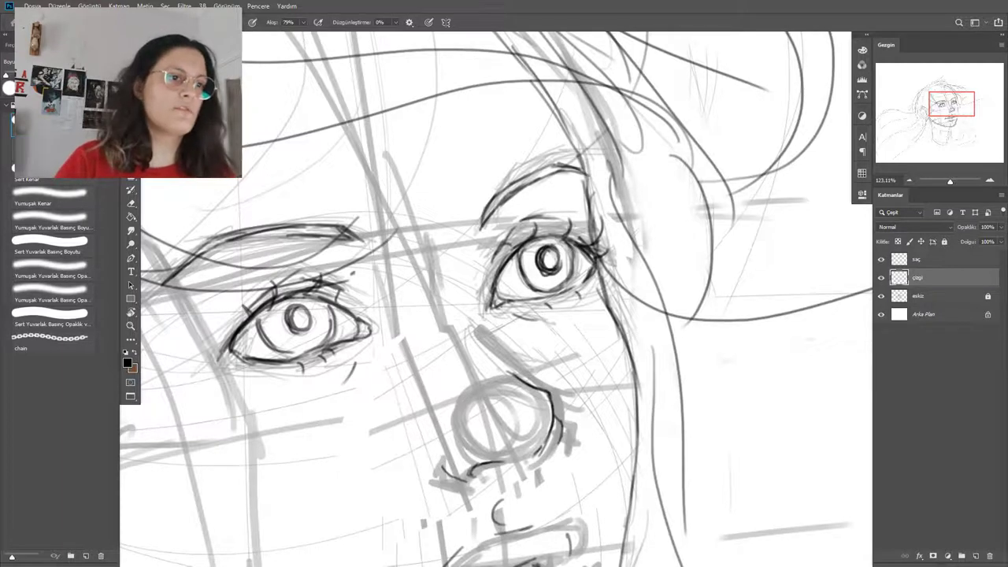
{"action": "mouse_move", "coordinate": [291, 305]}
{"action": "left_mouse_down"}
{"action": "mouse_move", "coordinate": [285, 332]}
{"action": "mouse_move", "coordinate": [305, 334]}
{"action": "mouse_move", "coordinate": [305, 302]}
{"action": "mouse_move", "coordinate": [293, 334]}
{"action": "mouse_move", "coordinate": [307, 333]}
{"action": "mouse_move", "coordinate": [296, 326]}
{"action": "mouse_move", "coordinate": [313, 304]}
{"action": "left_mouse_up"}
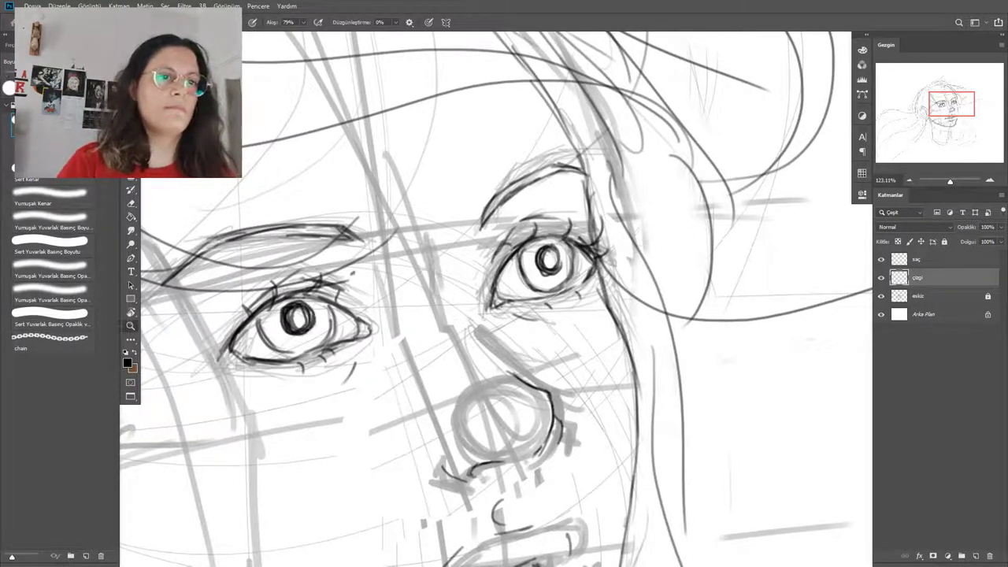
Fit the whole drawing in view, lock the çizgi layer and make the saç layer active.
{"action": "left_click_drag", "start_coordinate": [538, 309], "coordinate": [516, 362]}
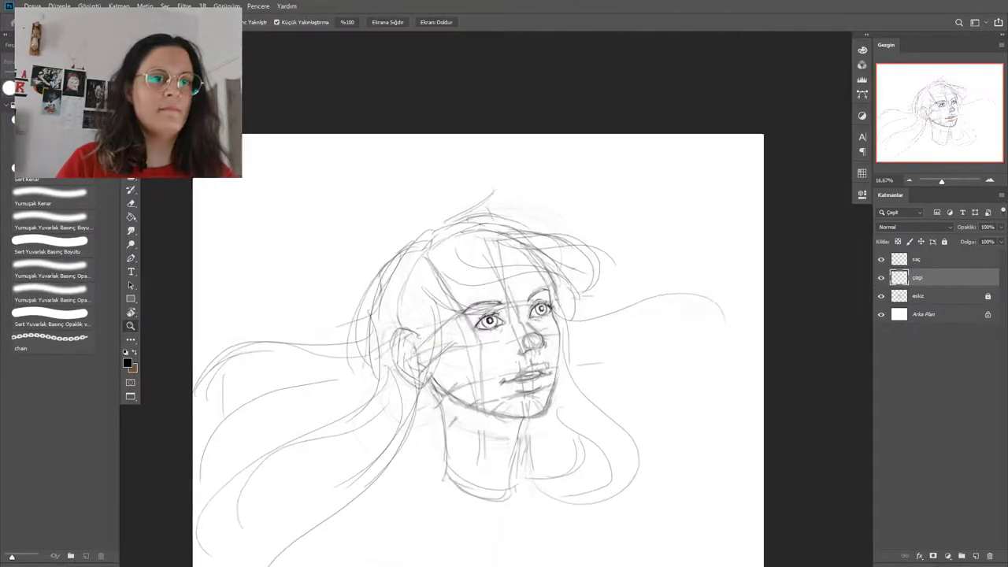
{"action": "key", "text": "b"}
{"action": "key", "text": "ctrl+0"}
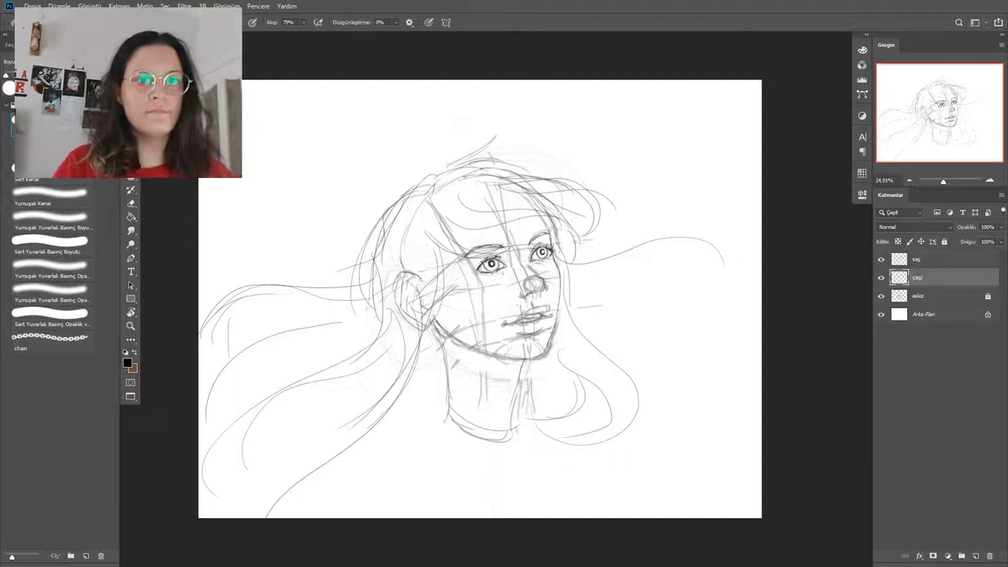
{"action": "left_click", "coordinate": [944, 242]}
{"action": "left_click", "coordinate": [932, 259]}
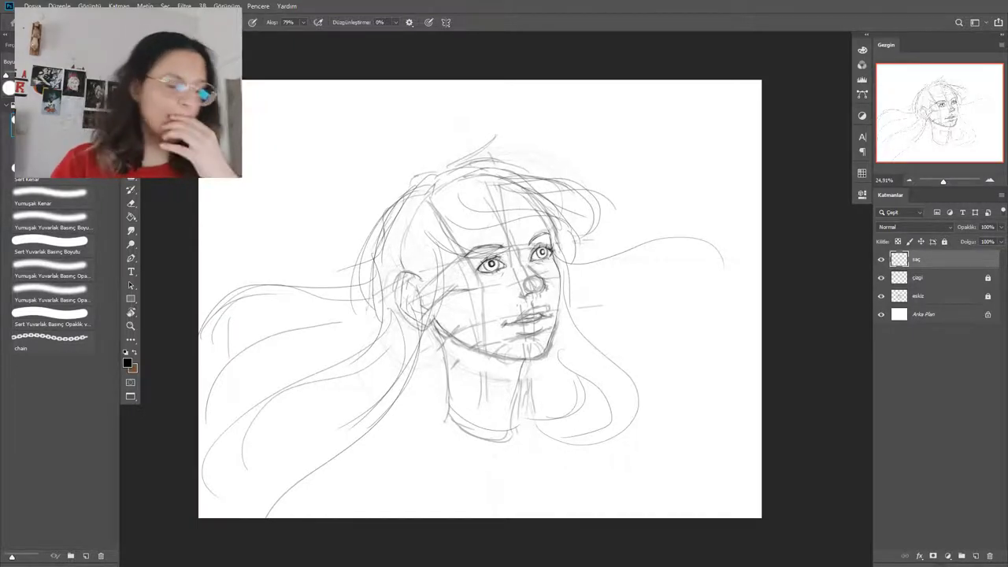
Unlock the çizgi and eskiz layers and select them together with the saç layer.
{"action": "left_click", "coordinate": [932, 278]}
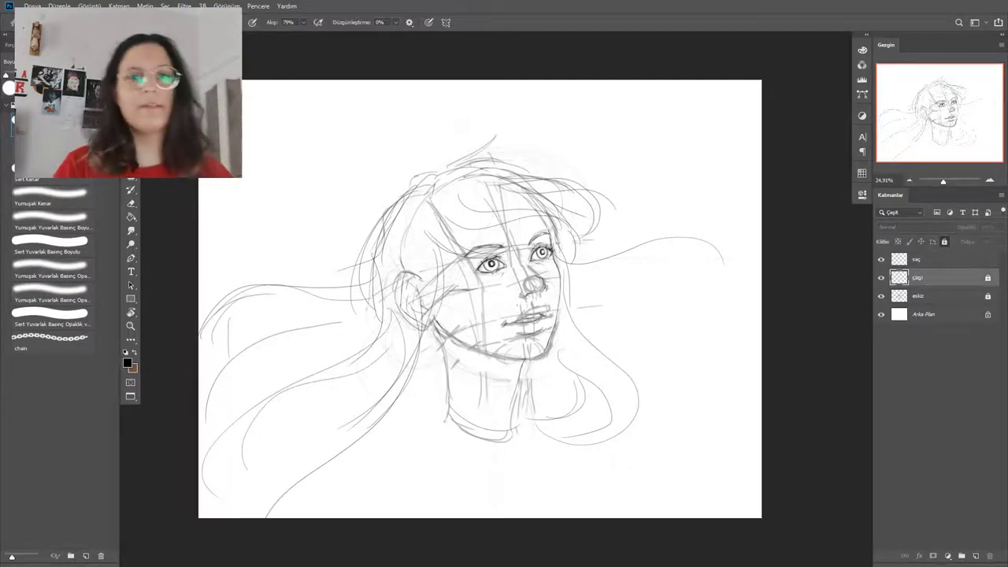
{"action": "left_click", "coordinate": [987, 277]}
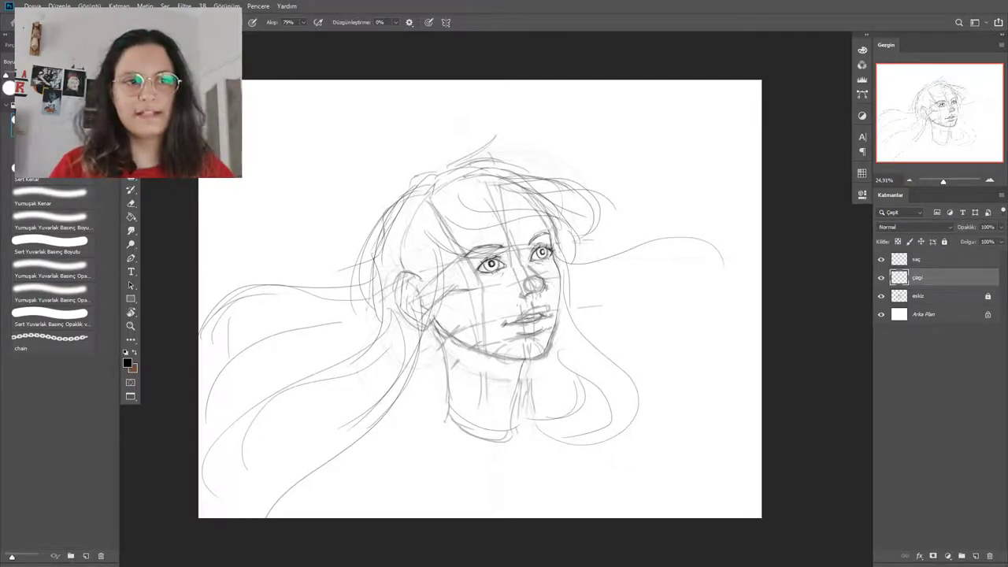
{"action": "left_click", "coordinate": [932, 296]}
{"action": "left_click", "coordinate": [943, 241]}
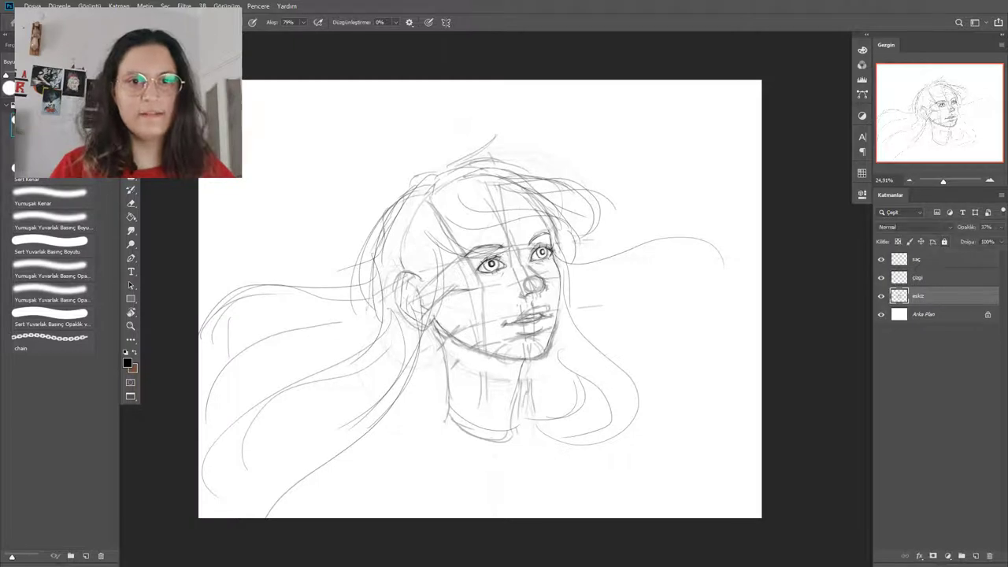
{"action": "left_click", "coordinate": [932, 259]}
{"action": "left_click", "coordinate": [917, 295], "text": "shift"}
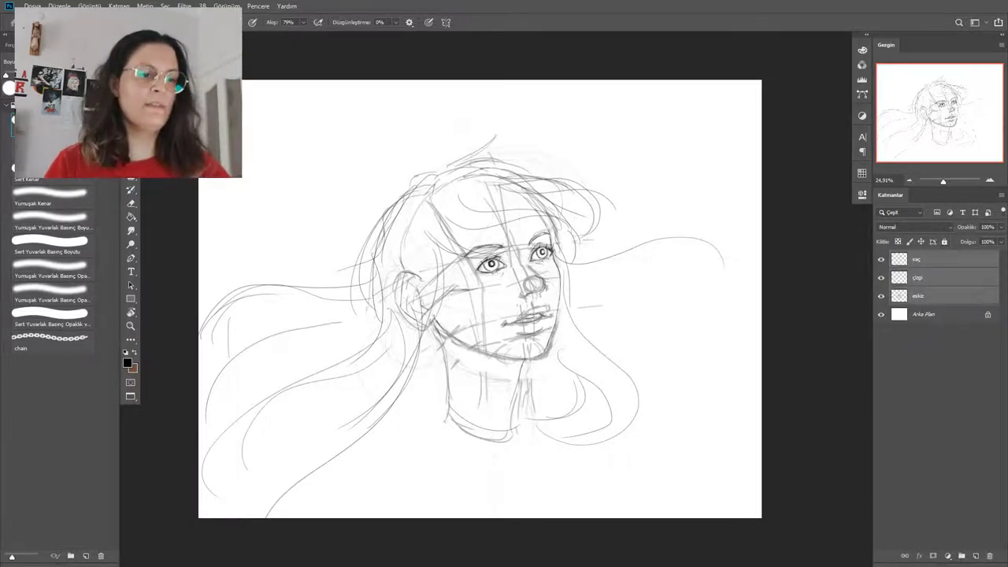
Move the three selected layers up and slightly right on the canvas with Free Transform.
{"action": "key", "text": "ctrl+t"}
{"action": "mouse_move", "coordinate": [571, 310]}
{"action": "left_mouse_down"}
{"action": "mouse_move", "coordinate": [582, 279]}
{"action": "mouse_move", "coordinate": [556, 289]}
{"action": "mouse_move", "coordinate": [484, 277]}
{"action": "mouse_move", "coordinate": [629, 267]}
{"action": "mouse_move", "coordinate": [548, 284]}
{"action": "left_mouse_up"}
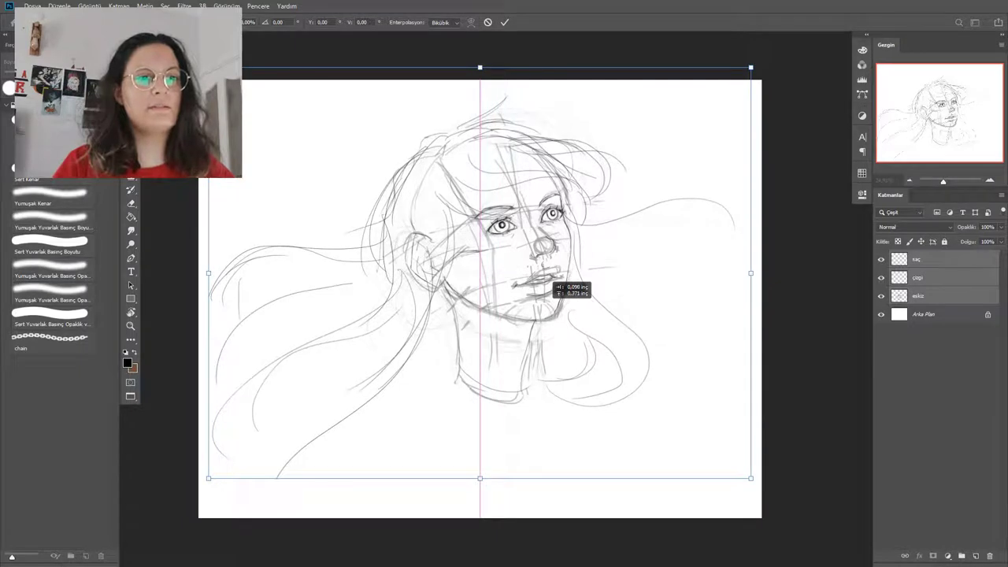
{"action": "left_click_drag", "start_coordinate": [554, 285], "coordinate": [565, 284]}
{"action": "key", "text": "Return"}
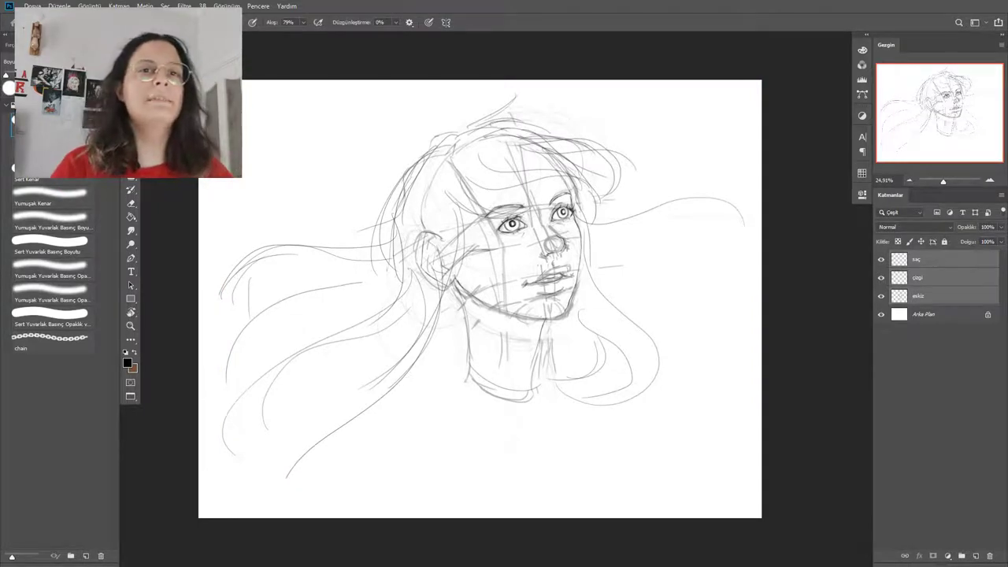
Lock the eskiz and çizgi layers and make the saç layer active.
{"action": "left_click", "coordinate": [936, 296]}
{"action": "left_click", "coordinate": [944, 241]}
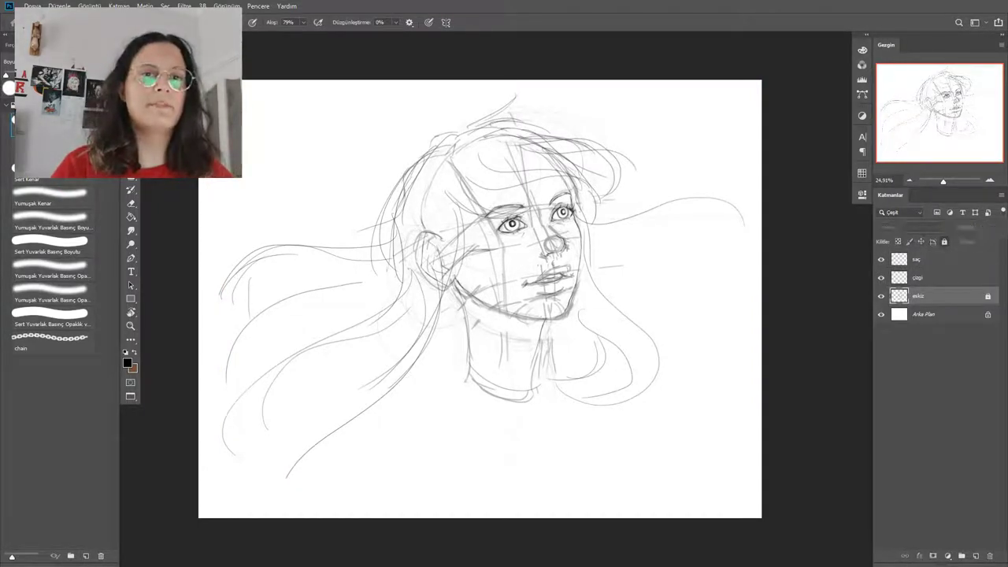
{"action": "left_click", "coordinate": [937, 278]}
{"action": "left_click", "coordinate": [920, 260]}
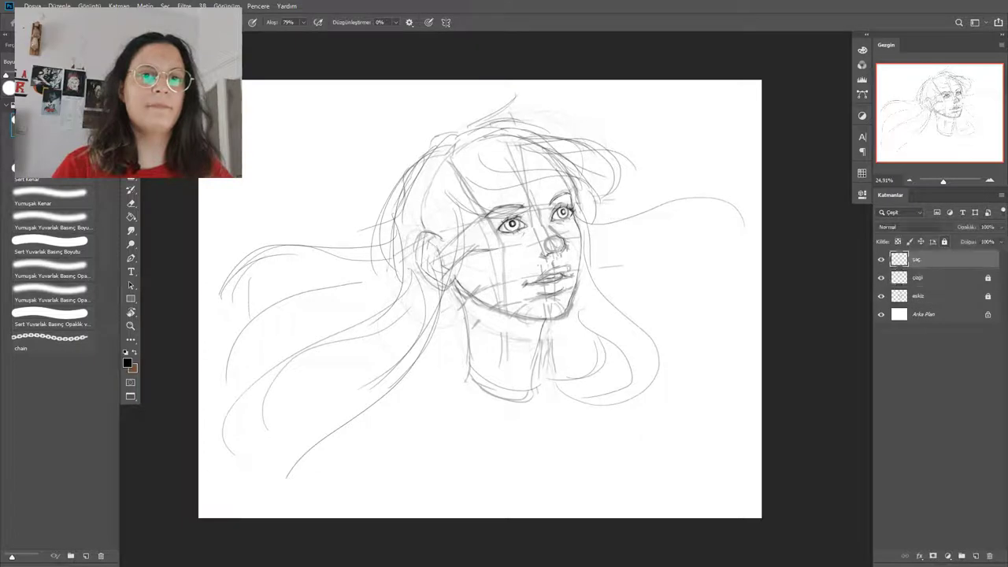
Draw long strands blowing out from the far side of the face and rework the hair outline behind the head with brush and eraser.
{"action": "mouse_move", "coordinate": [587, 217]}
{"action": "left_mouse_down"}
{"action": "mouse_move", "coordinate": [602, 234]}
{"action": "mouse_move", "coordinate": [664, 240]}
{"action": "mouse_move", "coordinate": [713, 321]}
{"action": "mouse_move", "coordinate": [605, 252]}
{"action": "left_mouse_up"}
{"action": "left_click_drag", "start_coordinate": [603, 200], "coordinate": [684, 124]}
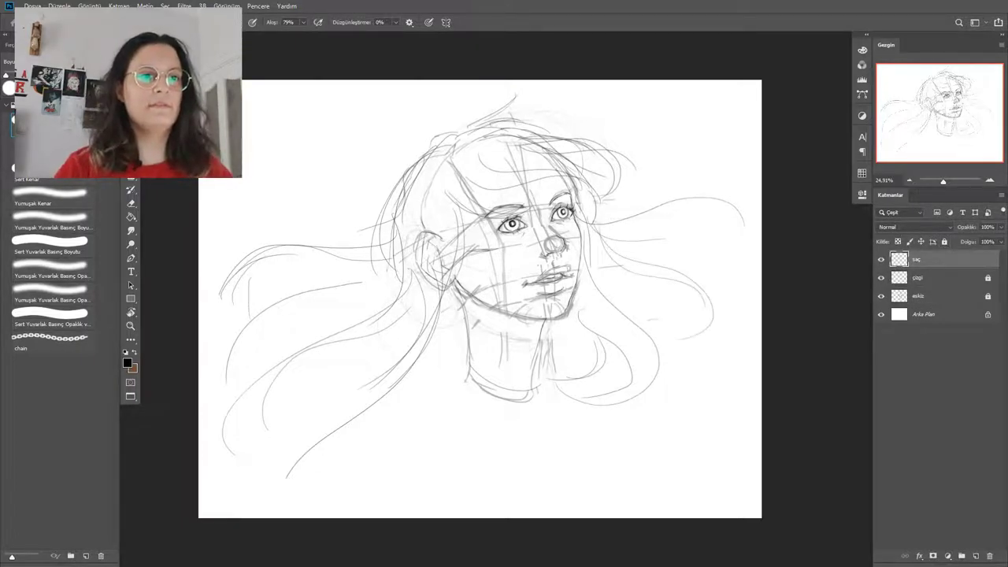
{"action": "left_click_drag", "start_coordinate": [383, 234], "coordinate": [413, 170]}
{"action": "key", "text": "e"}
{"action": "mouse_move", "coordinate": [366, 213]}
{"action": "left_mouse_down"}
{"action": "mouse_move", "coordinate": [381, 239]}
{"action": "mouse_move", "coordinate": [412, 168]}
{"action": "left_mouse_up"}
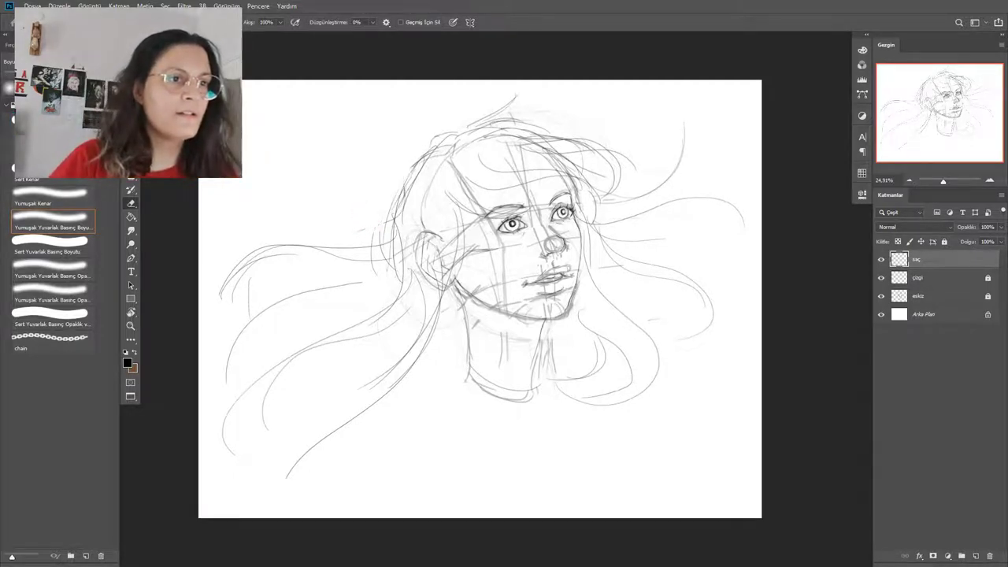
{"action": "key", "text": "b"}
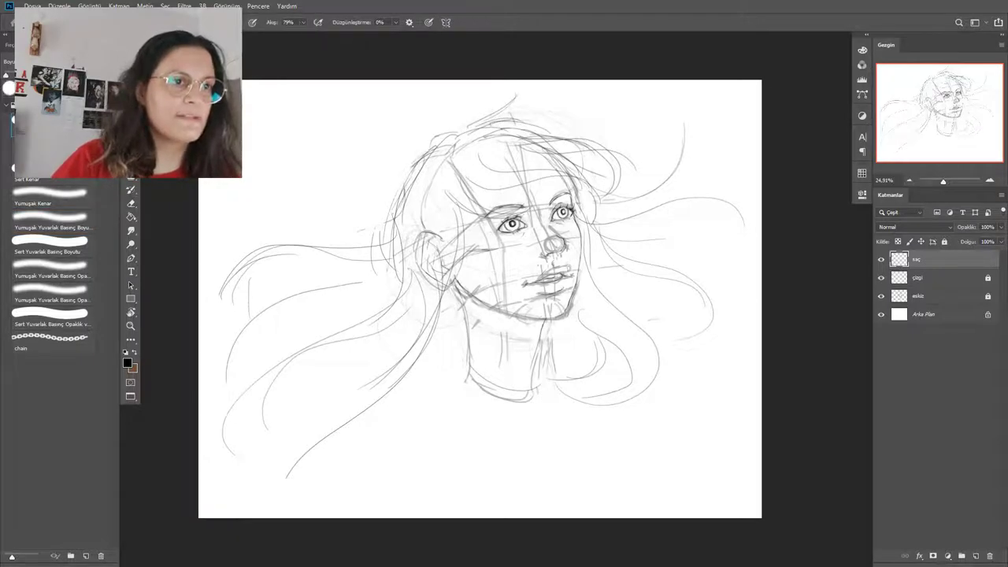
{"action": "left_click_drag", "start_coordinate": [396, 183], "coordinate": [393, 201]}
{"action": "mouse_move", "coordinate": [424, 154]}
{"action": "left_mouse_down"}
{"action": "mouse_move", "coordinate": [389, 200]}
{"action": "mouse_move", "coordinate": [395, 269]}
{"action": "mouse_move", "coordinate": [351, 293]}
{"action": "left_mouse_up"}
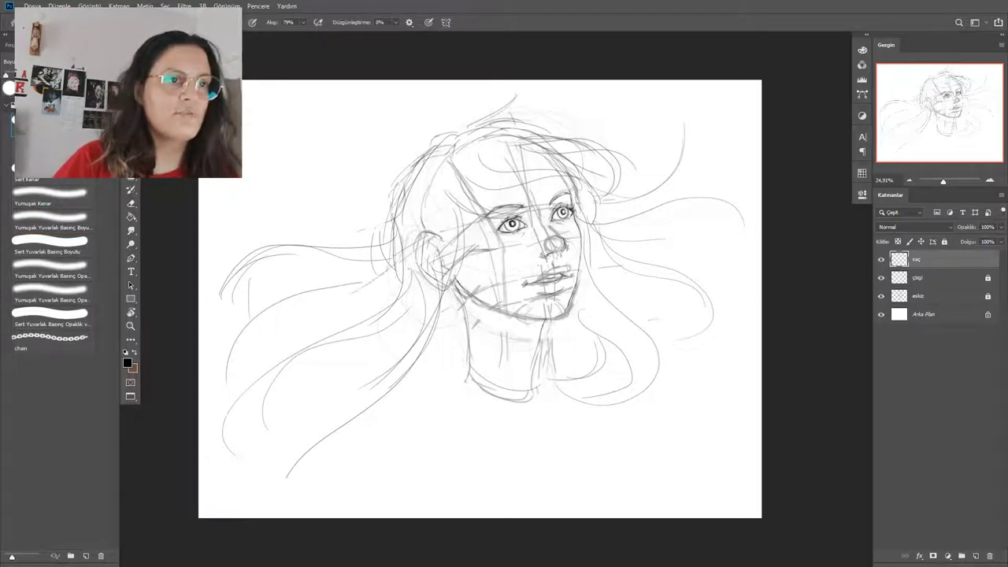
Add long windblown strands and a few flyaway hairs to the mass of hair streaming behind the head.
{"action": "mouse_move", "coordinate": [401, 269]}
{"action": "left_mouse_down"}
{"action": "mouse_move", "coordinate": [301, 244]}
{"action": "mouse_move", "coordinate": [238, 246]}
{"action": "left_mouse_up"}
{"action": "left_click_drag", "start_coordinate": [401, 250], "coordinate": [297, 203]}
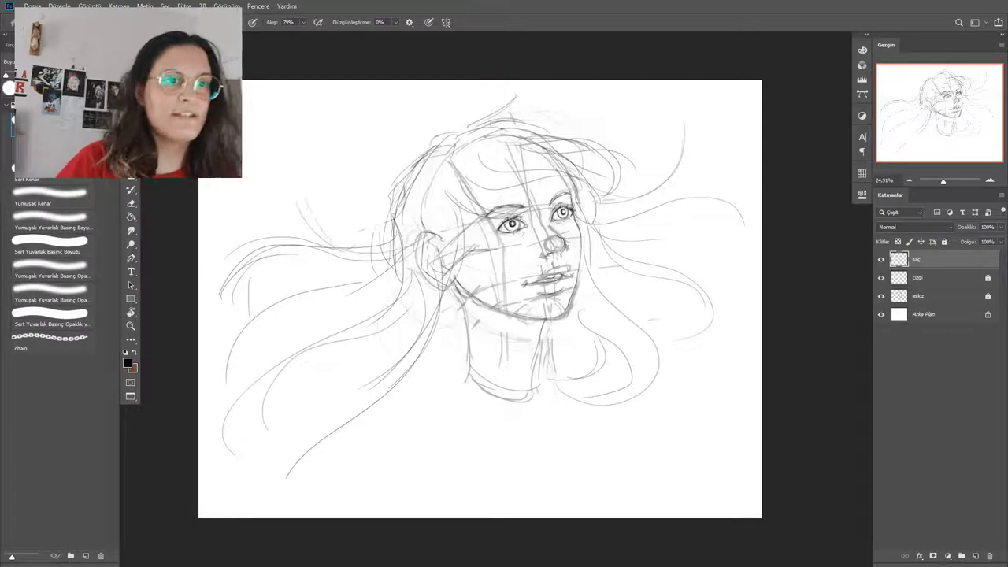
{"action": "left_click_drag", "start_coordinate": [340, 285], "coordinate": [208, 400]}
{"action": "left_click_drag", "start_coordinate": [348, 242], "coordinate": [305, 197]}
{"action": "left_click_drag", "start_coordinate": [214, 363], "coordinate": [254, 415]}
{"action": "left_click_drag", "start_coordinate": [275, 329], "coordinate": [236, 411]}
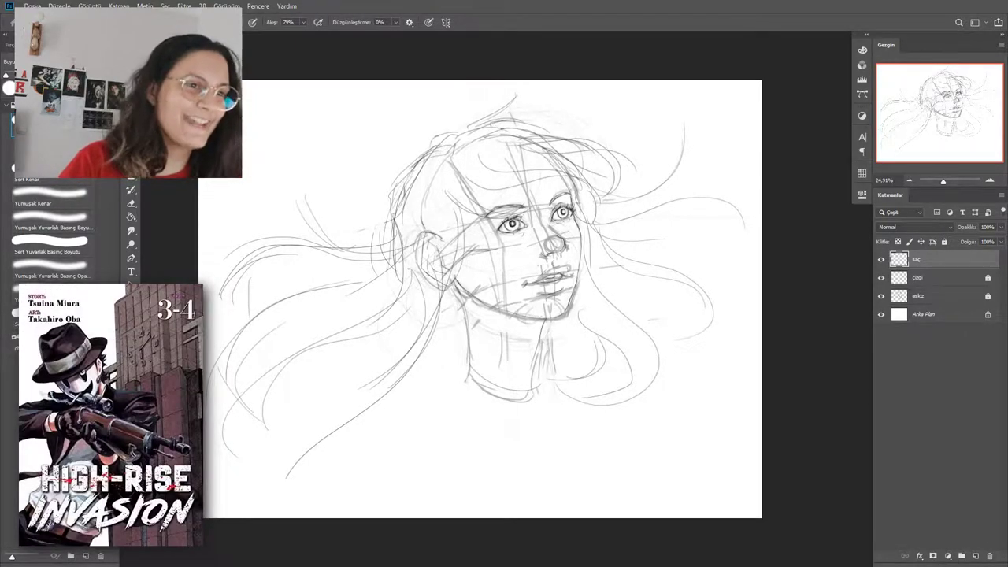
Draw long curving strands falling from below the ear, past the neck and over the chest.
{"action": "left_click_drag", "start_coordinate": [449, 284], "coordinate": [499, 502]}
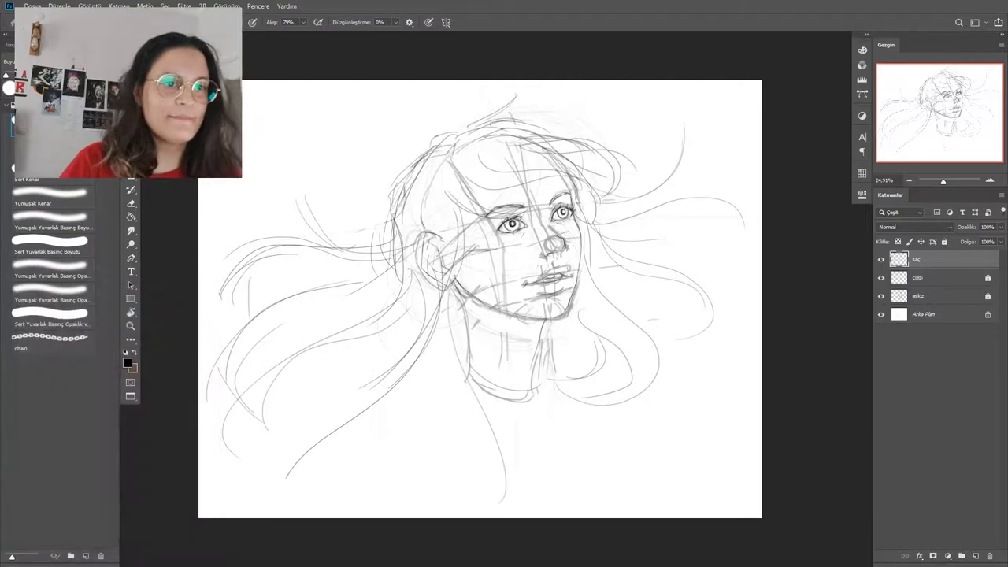
{"action": "left_click_drag", "start_coordinate": [461, 276], "coordinate": [493, 403]}
{"action": "left_click_drag", "start_coordinate": [465, 307], "coordinate": [549, 510]}
{"action": "mouse_move", "coordinate": [446, 323]}
{"action": "left_mouse_down"}
{"action": "mouse_move", "coordinate": [502, 430]}
{"action": "mouse_move", "coordinate": [495, 504]}
{"action": "left_mouse_up"}
{"action": "left_click_drag", "start_coordinate": [517, 484], "coordinate": [455, 507]}
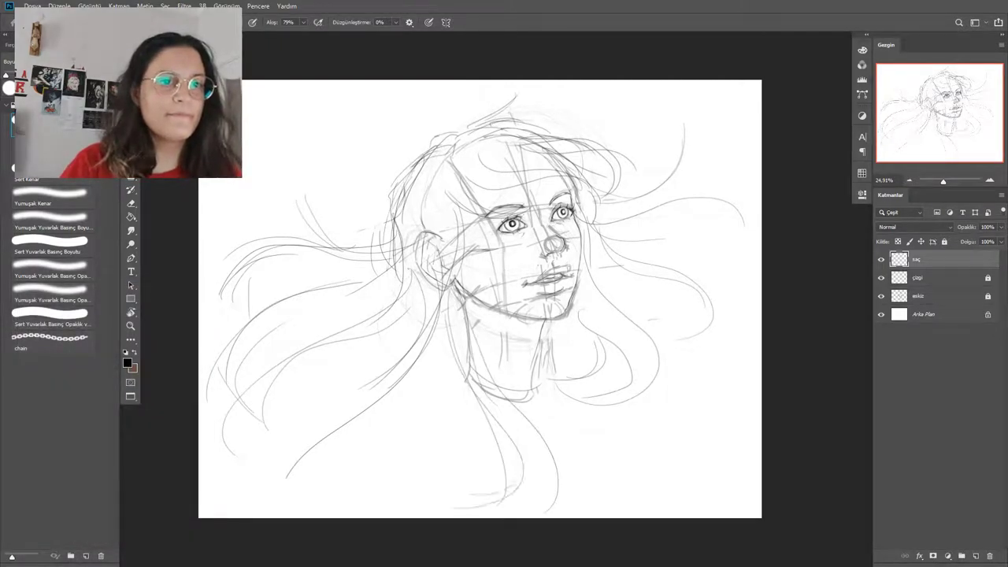
{"action": "left_click_drag", "start_coordinate": [513, 420], "coordinate": [477, 473]}
{"action": "left_click_drag", "start_coordinate": [503, 404], "coordinate": [447, 505]}
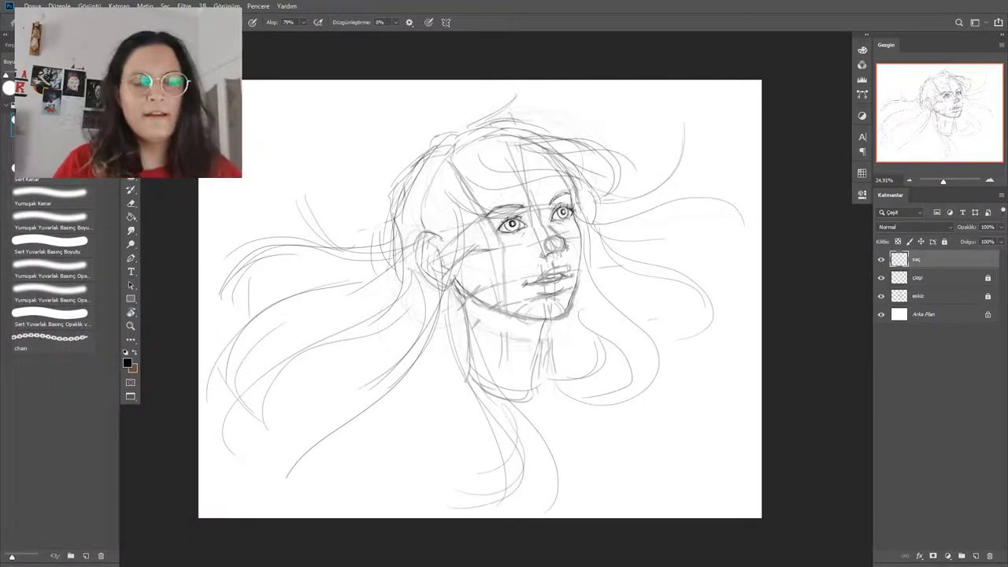
Add a new layer above saç and sketch the shoulder slopes and a round guide for the near shoulder joint.
{"action": "key", "text": "ctrl+shift+alt+n"}
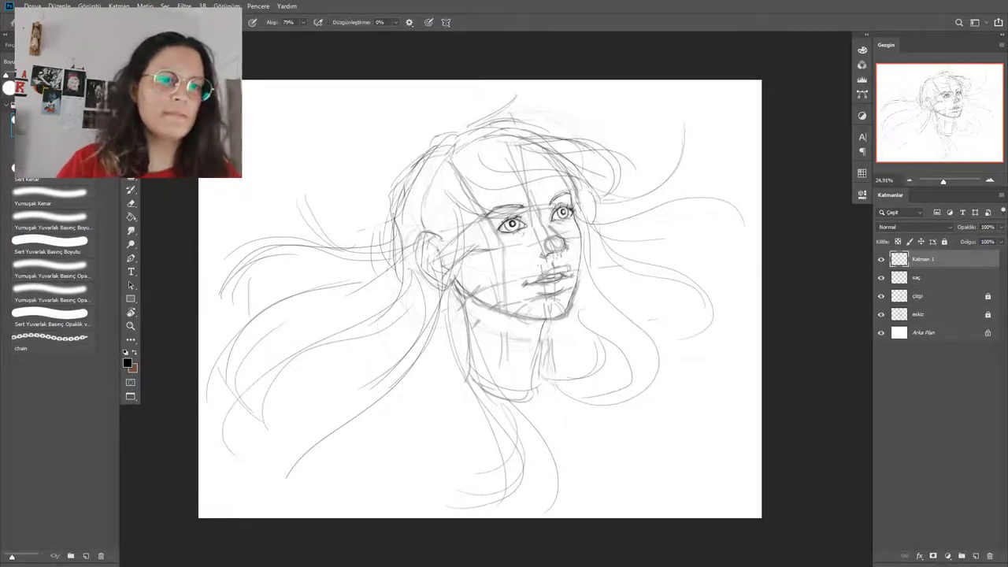
{"action": "mouse_move", "coordinate": [536, 345]}
{"action": "left_mouse_down"}
{"action": "mouse_move", "coordinate": [588, 376]}
{"action": "mouse_move", "coordinate": [609, 374]}
{"action": "left_mouse_up"}
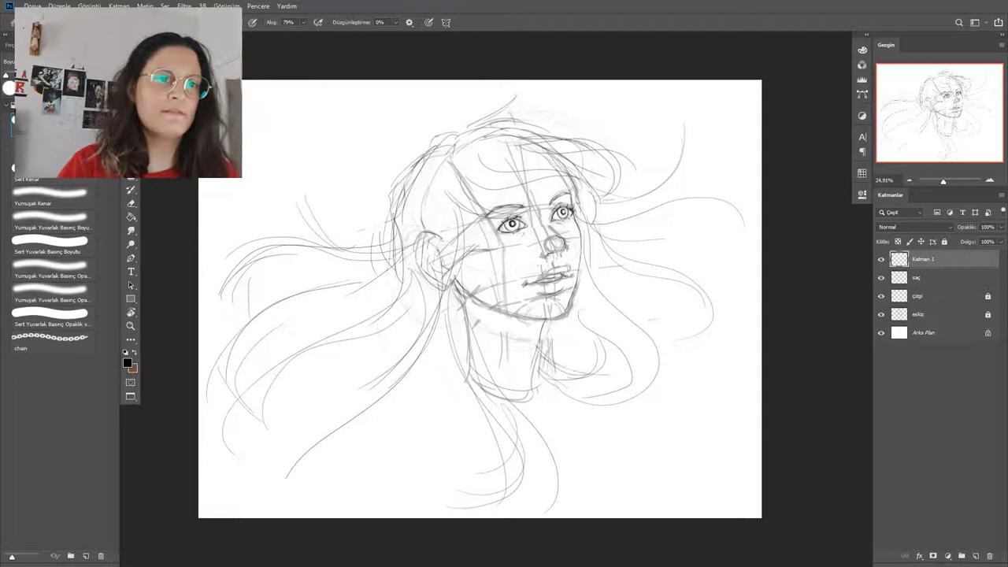
{"action": "left_click_drag", "start_coordinate": [461, 342], "coordinate": [399, 363]}
{"action": "left_click_drag", "start_coordinate": [419, 465], "coordinate": [372, 414]}
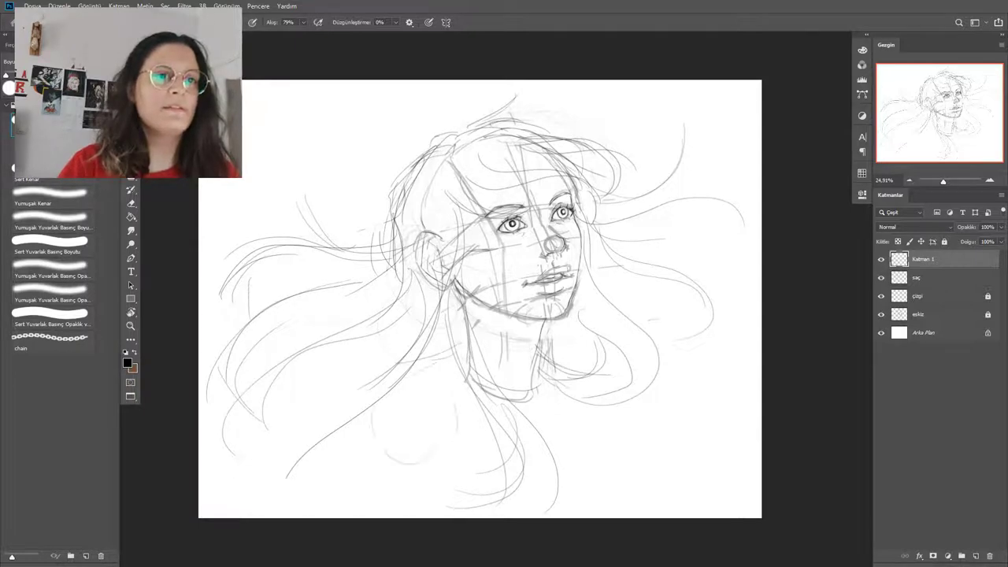
{"action": "left_click_drag", "start_coordinate": [429, 376], "coordinate": [418, 467]}
Sketch the chest line, the far side of the torso and the underside of the near arm, cleaning up with the eraser.
{"action": "left_click_drag", "start_coordinate": [568, 405], "coordinate": [557, 482]}
{"action": "left_click_drag", "start_coordinate": [541, 358], "coordinate": [603, 454]}
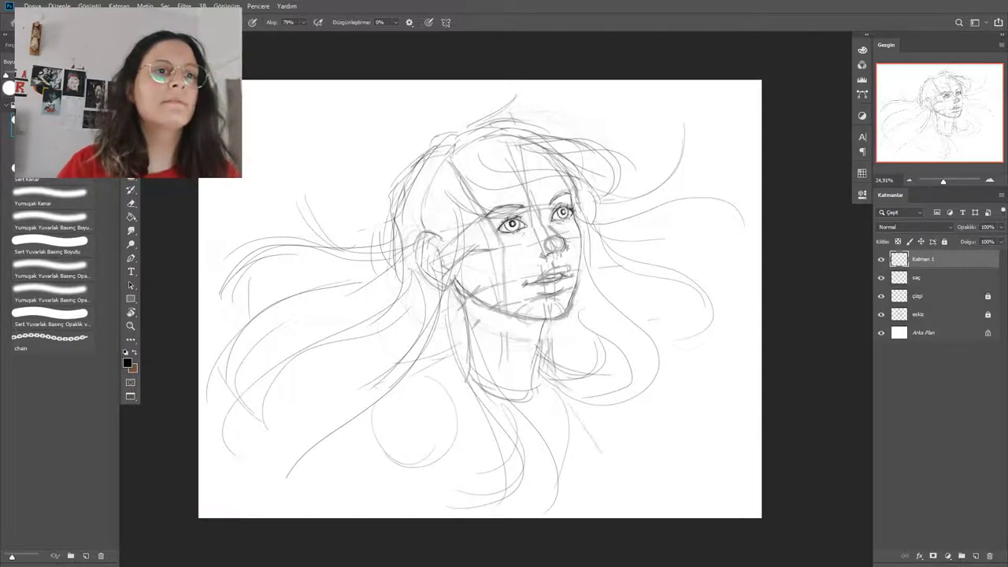
{"action": "mouse_move", "coordinate": [561, 391]}
{"action": "left_mouse_down"}
{"action": "mouse_move", "coordinate": [618, 459]}
{"action": "mouse_move", "coordinate": [573, 425]}
{"action": "mouse_move", "coordinate": [611, 483]}
{"action": "mouse_move", "coordinate": [611, 518]}
{"action": "left_mouse_up"}
{"action": "mouse_move", "coordinate": [422, 438]}
{"action": "left_mouse_down"}
{"action": "mouse_move", "coordinate": [428, 516]}
{"action": "mouse_move", "coordinate": [394, 482]}
{"action": "mouse_move", "coordinate": [347, 516]}
{"action": "mouse_move", "coordinate": [340, 504]}
{"action": "mouse_move", "coordinate": [401, 511]}
{"action": "left_mouse_up"}
{"action": "key", "text": "e"}
{"action": "left_click_drag", "start_coordinate": [431, 460], "coordinate": [430, 507]}
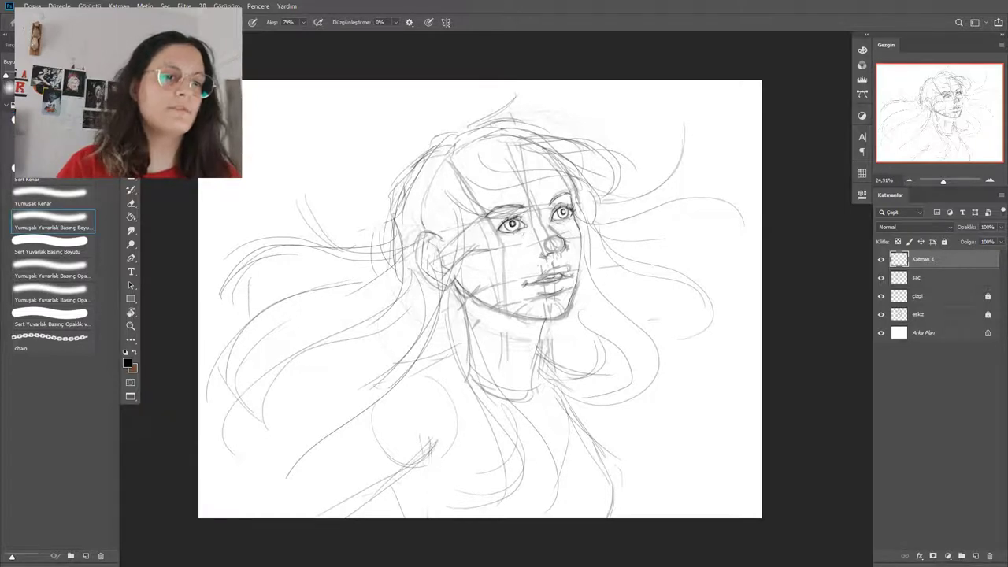
Strengthen the far shoulder slope and add loose strokes along the far upper arm.
{"action": "key", "text": "b"}
{"action": "mouse_move", "coordinate": [543, 377]}
{"action": "left_mouse_down"}
{"action": "mouse_move", "coordinate": [587, 391]}
{"action": "mouse_move", "coordinate": [596, 416]}
{"action": "mouse_move", "coordinate": [587, 396]}
{"action": "mouse_move", "coordinate": [633, 435]}
{"action": "mouse_move", "coordinate": [604, 462]}
{"action": "left_mouse_up"}
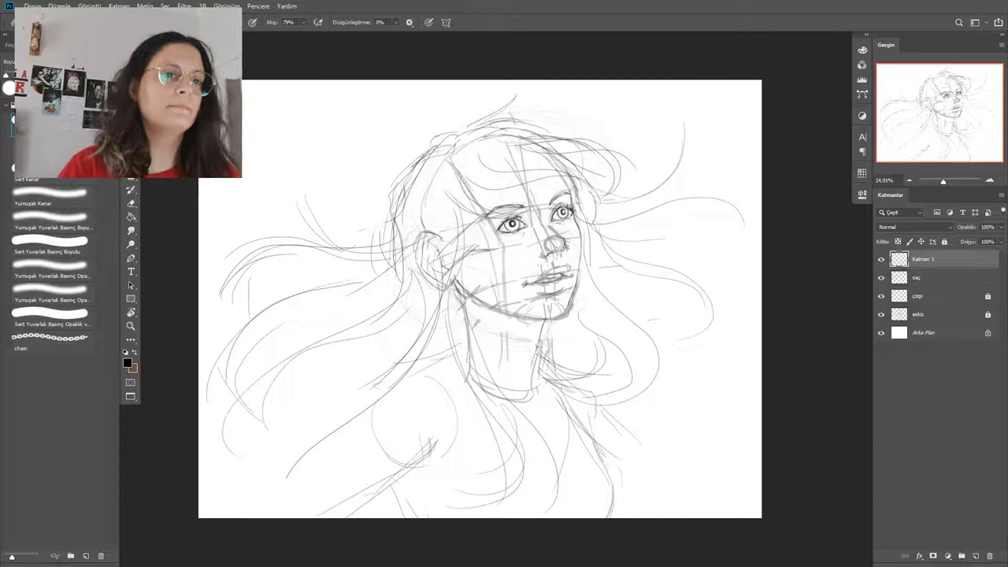
{"action": "left_click_drag", "start_coordinate": [589, 410], "coordinate": [618, 483]}
Sketch the outer and inner contours of the near arm down to the canvas edge.
{"action": "mouse_move", "coordinate": [358, 402]}
{"action": "left_mouse_down"}
{"action": "mouse_move", "coordinate": [370, 391]}
{"action": "mouse_move", "coordinate": [315, 463]}
{"action": "left_mouse_up"}
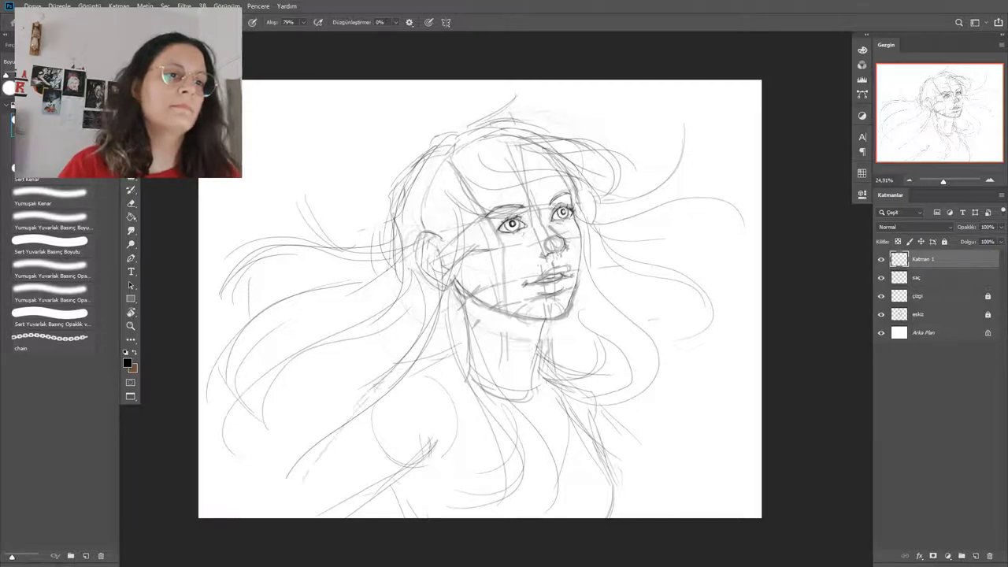
{"action": "left_click_drag", "start_coordinate": [352, 420], "coordinate": [263, 515]}
{"action": "left_click_drag", "start_coordinate": [364, 495], "coordinate": [326, 514]}
{"action": "left_click_drag", "start_coordinate": [345, 429], "coordinate": [330, 443]}
{"action": "left_click_drag", "start_coordinate": [388, 465], "coordinate": [372, 478]}
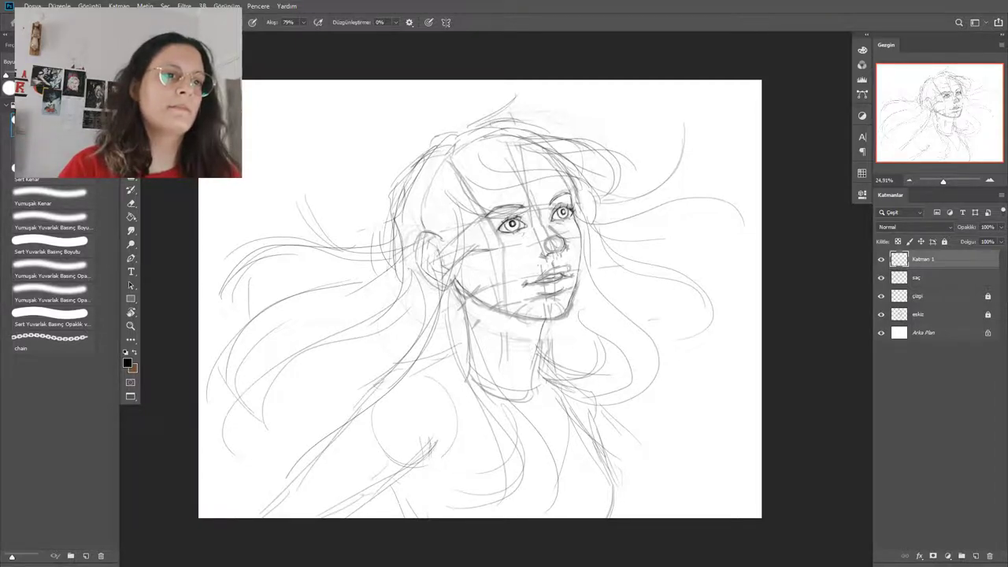
Define the near armpit and side of the torso, and darken the near shoulder's top contour into the arm.
{"action": "mouse_move", "coordinate": [428, 440]}
{"action": "left_mouse_down"}
{"action": "mouse_move", "coordinate": [321, 515]}
{"action": "mouse_move", "coordinate": [395, 458]}
{"action": "mouse_move", "coordinate": [405, 501]}
{"action": "mouse_move", "coordinate": [393, 518]}
{"action": "mouse_move", "coordinate": [392, 502]}
{"action": "left_mouse_up"}
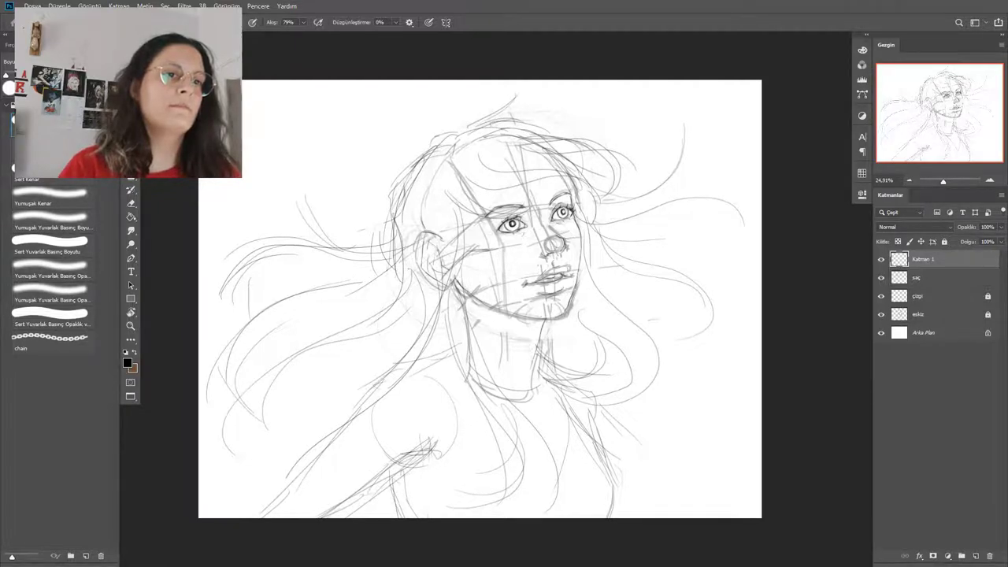
{"action": "mouse_move", "coordinate": [443, 357]}
{"action": "left_mouse_down"}
{"action": "mouse_move", "coordinate": [386, 385]}
{"action": "mouse_move", "coordinate": [344, 436]}
{"action": "mouse_move", "coordinate": [362, 419]}
{"action": "mouse_move", "coordinate": [338, 425]}
{"action": "left_mouse_up"}
{"action": "left_click_drag", "start_coordinate": [387, 393], "coordinate": [310, 460]}
{"action": "mouse_move", "coordinate": [344, 430]}
{"action": "left_mouse_down"}
{"action": "mouse_move", "coordinate": [264, 518]}
{"action": "mouse_move", "coordinate": [321, 451]}
{"action": "left_mouse_up"}
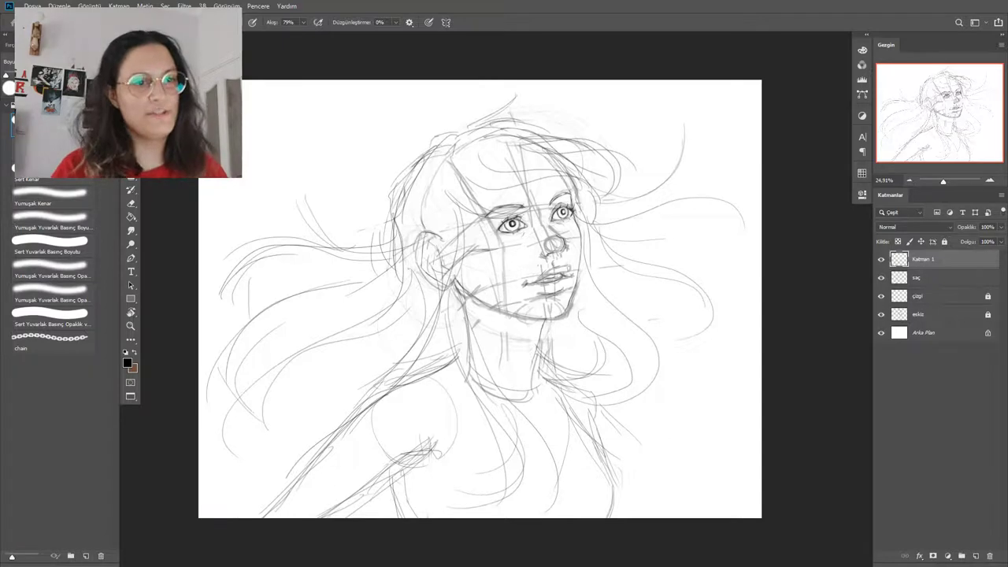
Unlock the çizgi layer and erase the old curve at the neck base, lightening the near neck line.
{"action": "left_click_drag", "start_coordinate": [488, 312], "coordinate": [550, 312]}
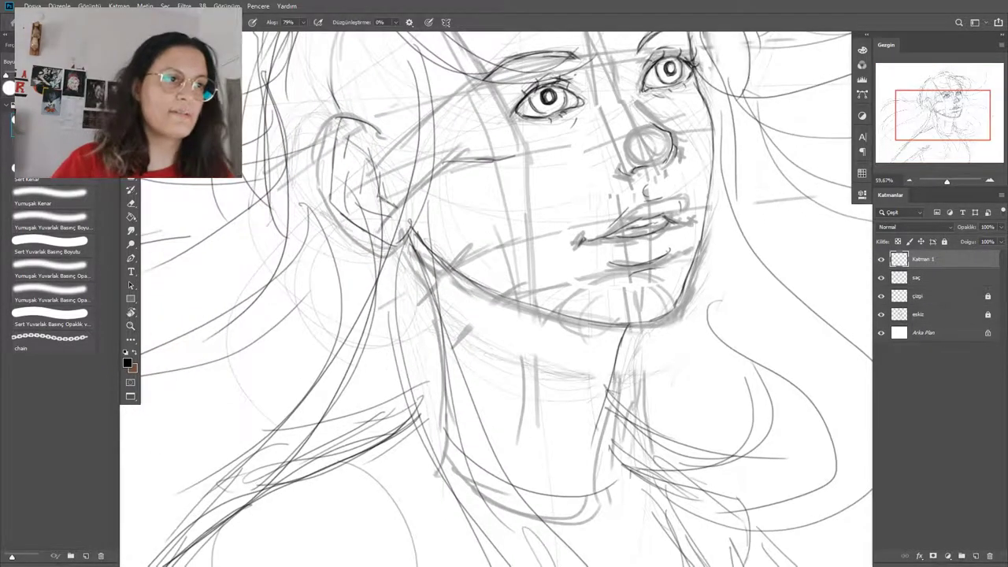
{"action": "left_click", "coordinate": [918, 296]}
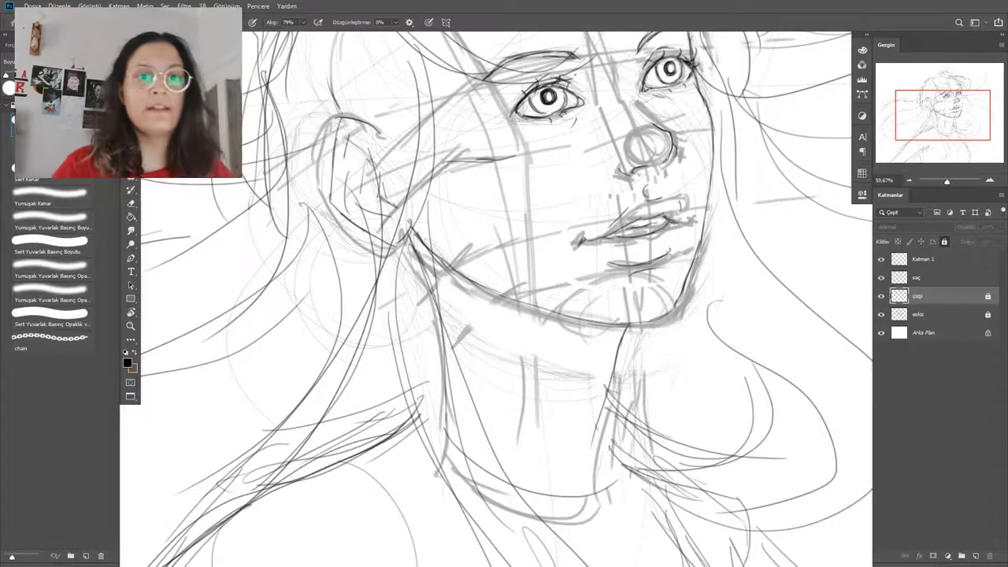
{"action": "left_click", "coordinate": [943, 242]}
{"action": "left_click_drag", "start_coordinate": [415, 238], "coordinate": [444, 362]}
{"action": "left_click_drag", "start_coordinate": [430, 256], "coordinate": [444, 402]}
{"action": "mouse_move", "coordinate": [449, 298]}
{"action": "left_mouse_down"}
{"action": "mouse_move", "coordinate": [451, 337]}
{"action": "mouse_move", "coordinate": [422, 427]}
{"action": "mouse_move", "coordinate": [452, 455]}
{"action": "mouse_move", "coordinate": [570, 496]}
{"action": "mouse_move", "coordinate": [618, 481]}
{"action": "left_mouse_up"}
{"action": "key", "text": "e"}
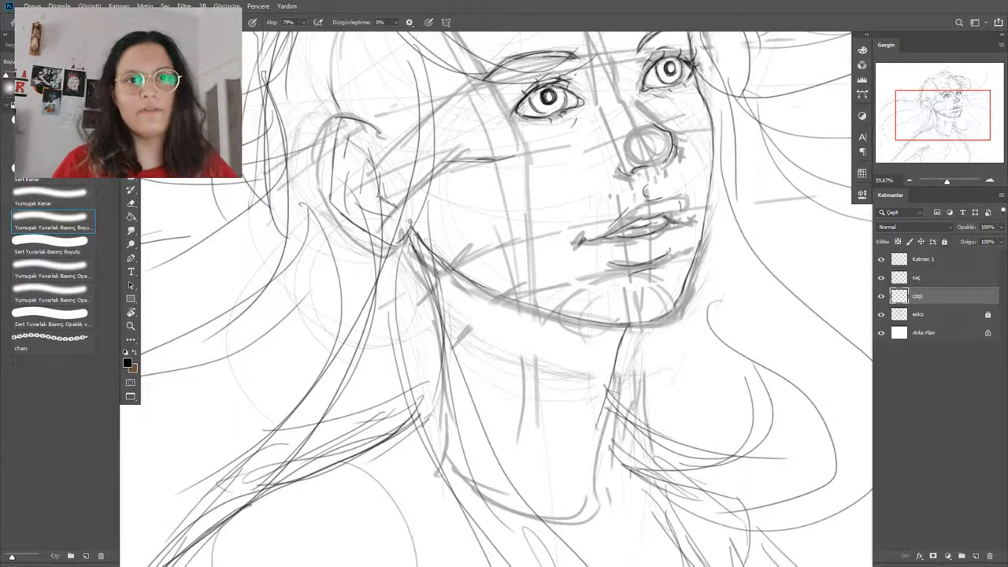
Lock the çizgi layer again and make the Katman 1 layer active.
{"action": "left_click", "coordinate": [944, 242]}
{"action": "left_click", "coordinate": [929, 278]}
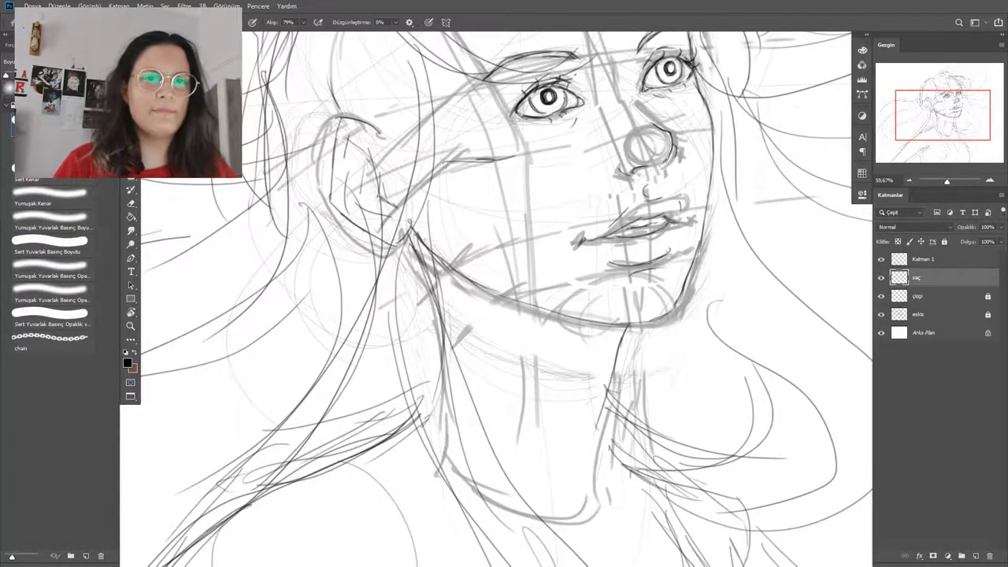
{"action": "key", "text": "alt+bracketright"}
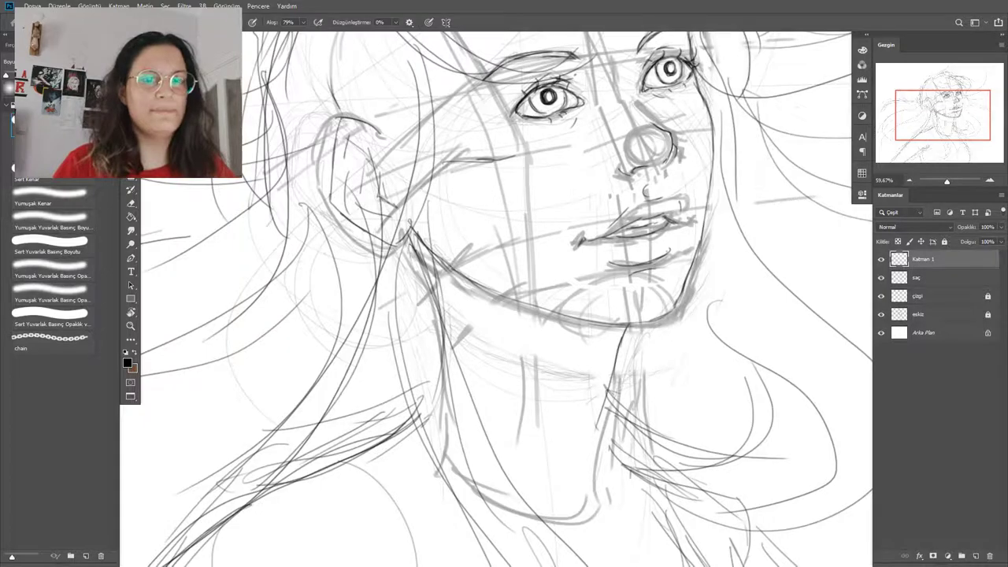
Erase excess strokes along the underside contour of the near arm on Katman 1.
{"action": "key", "text": "z"}
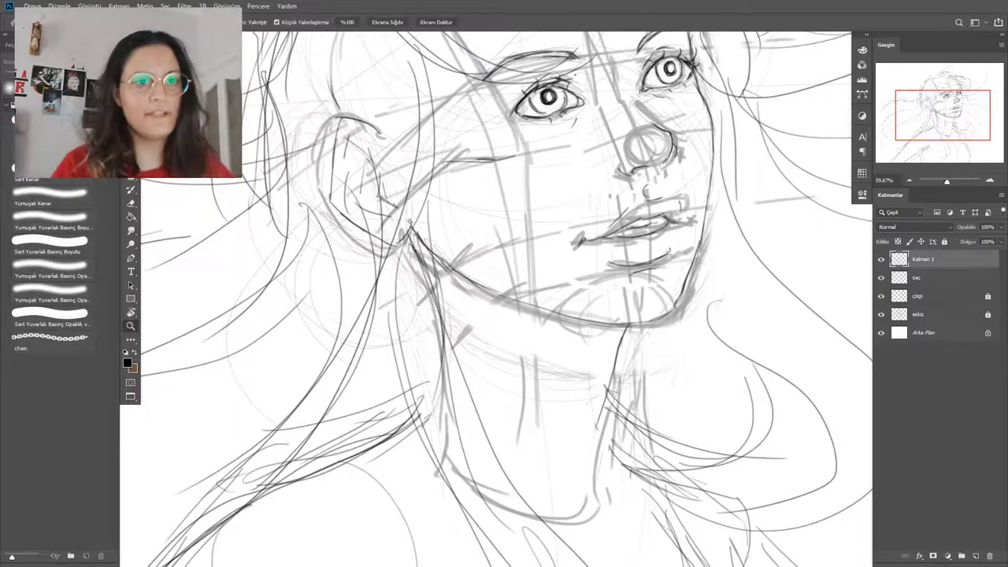
{"action": "left_click", "coordinate": [585, 364], "text": "alt"}
{"action": "left_click", "coordinate": [584, 363], "text": "alt"}
{"action": "left_click", "coordinate": [585, 364], "text": "alt"}
{"action": "key", "text": "b"}
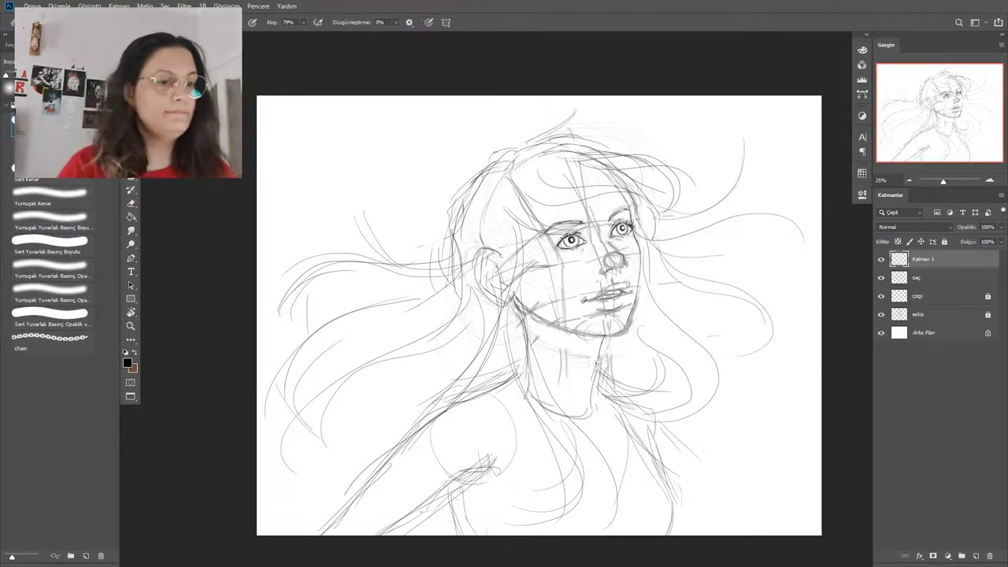
{"action": "scroll", "coordinate": [538, 315], "scroll_direction": "down", "scroll_amount": 3}
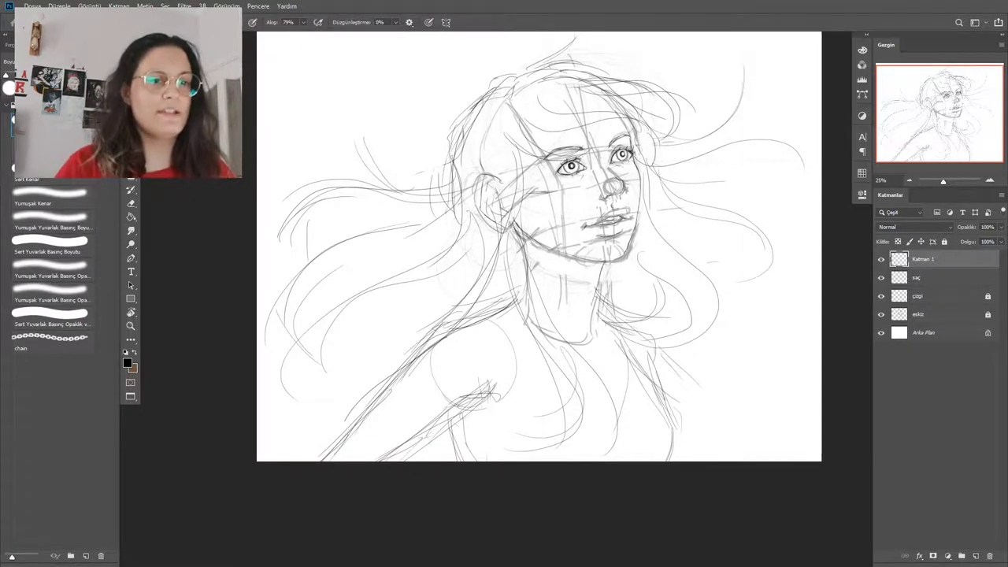
{"action": "key", "text": "e"}
{"action": "left_click_drag", "start_coordinate": [381, 459], "coordinate": [470, 396]}
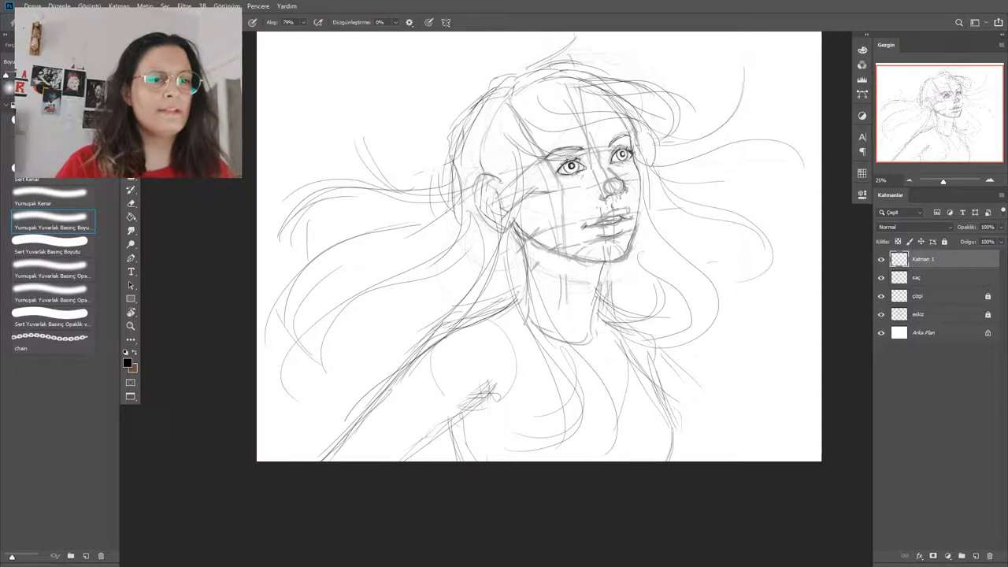
Rework the far shoulder and the upper far-side torso contour with a few short sketch strokes.
{"action": "key", "text": "b"}
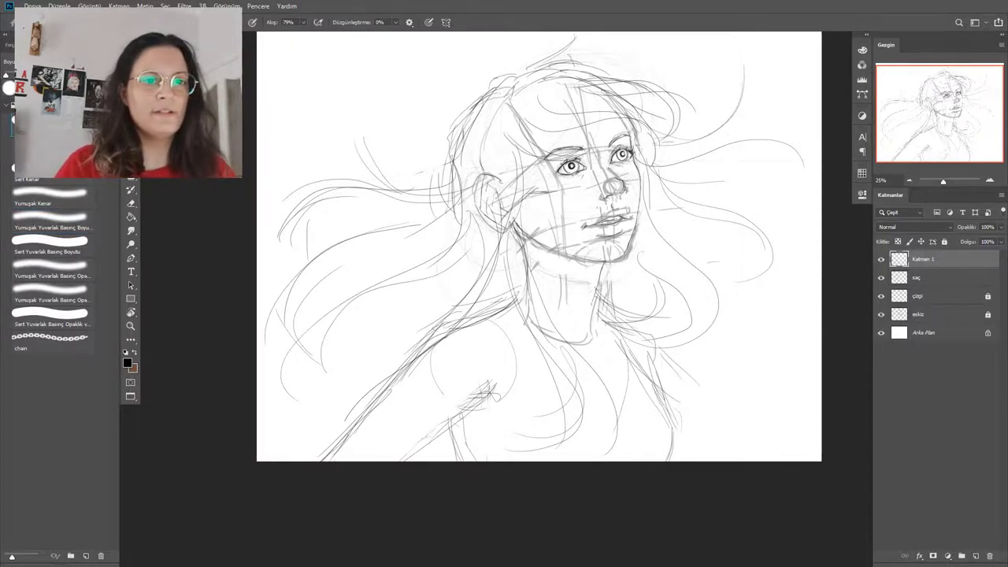
{"action": "mouse_move", "coordinate": [617, 312]}
{"action": "left_mouse_down"}
{"action": "mouse_move", "coordinate": [651, 329]}
{"action": "mouse_move", "coordinate": [658, 356]}
{"action": "mouse_move", "coordinate": [645, 378]}
{"action": "left_mouse_up"}
{"action": "left_click_drag", "start_coordinate": [629, 345], "coordinate": [652, 386]}
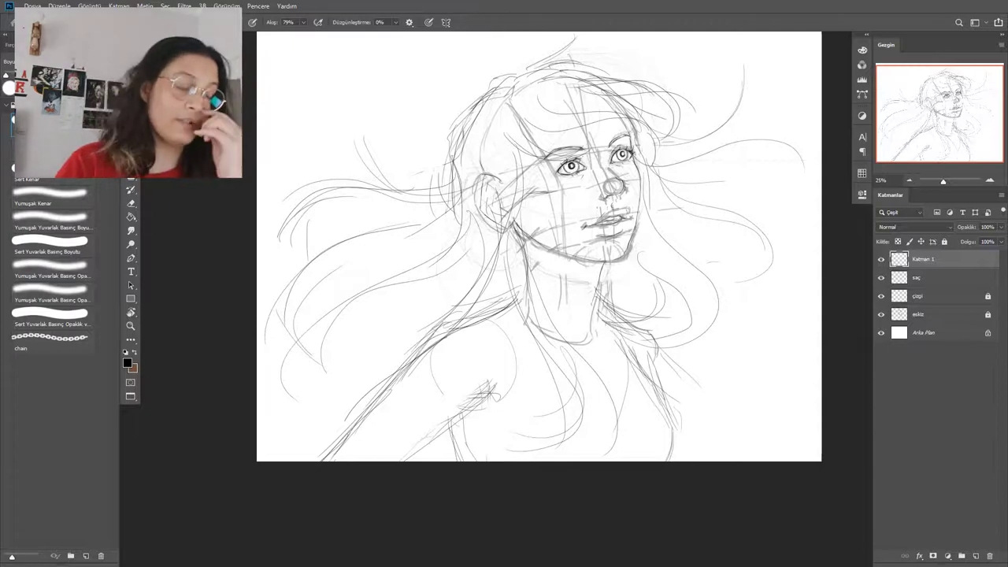
{"action": "key", "text": "bracketleft"}
{"action": "key", "text": "bracketleft"}
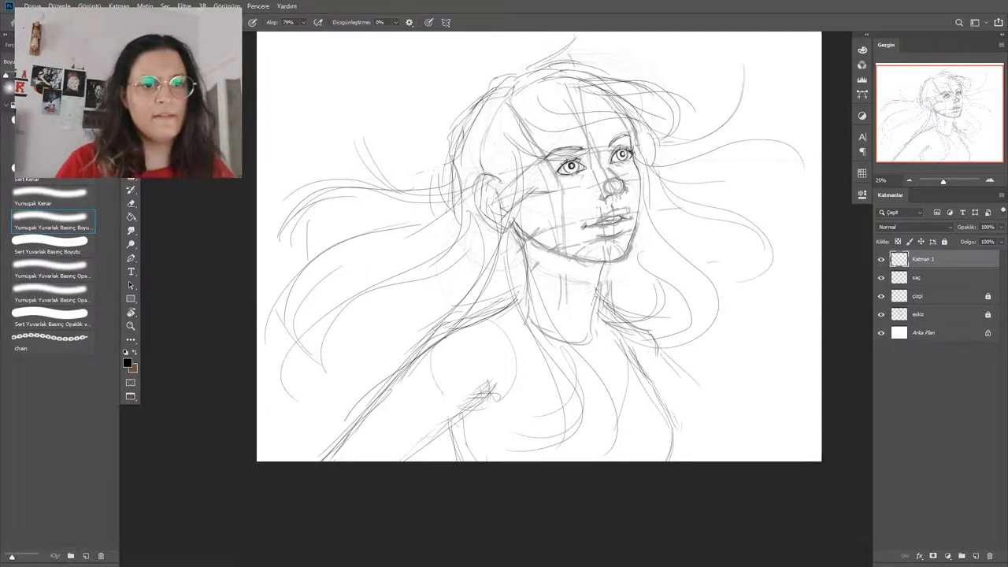
{"action": "key", "text": "bracketright"}
{"action": "key", "text": "bracketright"}
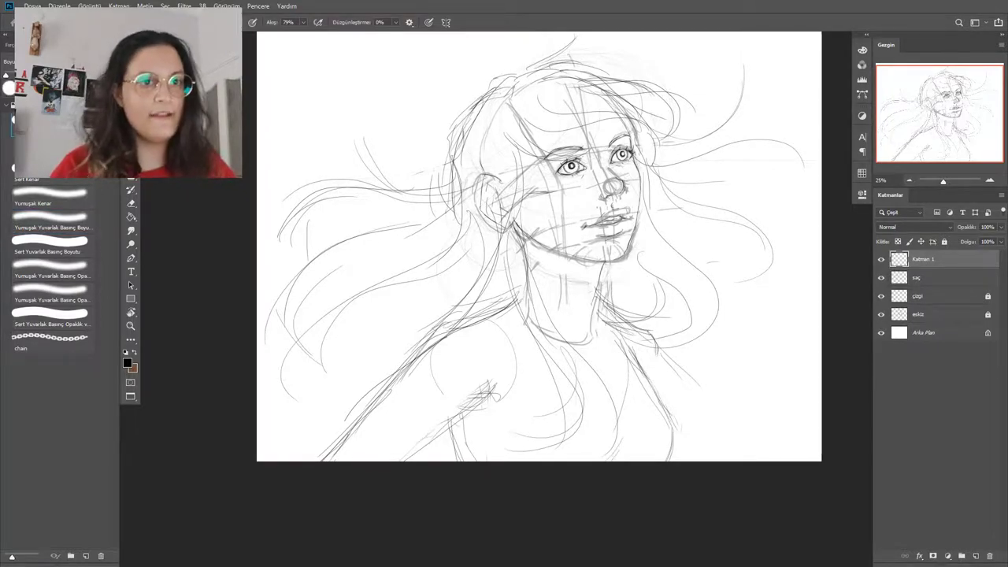
Make the saç layer active and add short strands to the hair beside the far cheek and chin.
{"action": "left_click", "coordinate": [629, 303], "text": "alt"}
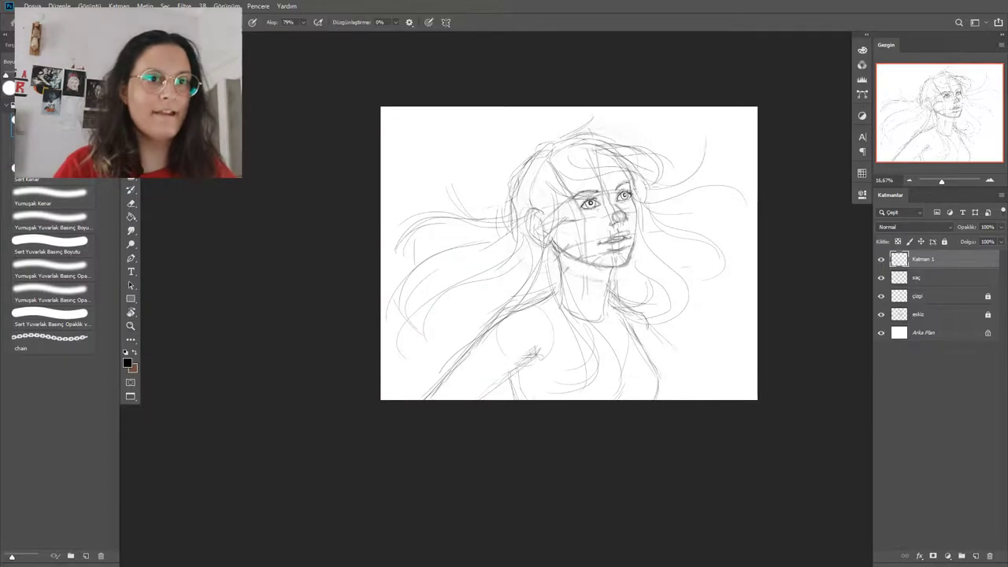
{"action": "mouse_move", "coordinate": [653, 244]}
{"action": "left_mouse_down"}
{"action": "mouse_move", "coordinate": [630, 255]}
{"action": "mouse_move", "coordinate": [699, 255]}
{"action": "mouse_move", "coordinate": [731, 295]}
{"action": "mouse_move", "coordinate": [669, 306]}
{"action": "left_mouse_up"}
{"action": "left_click", "coordinate": [933, 277]}
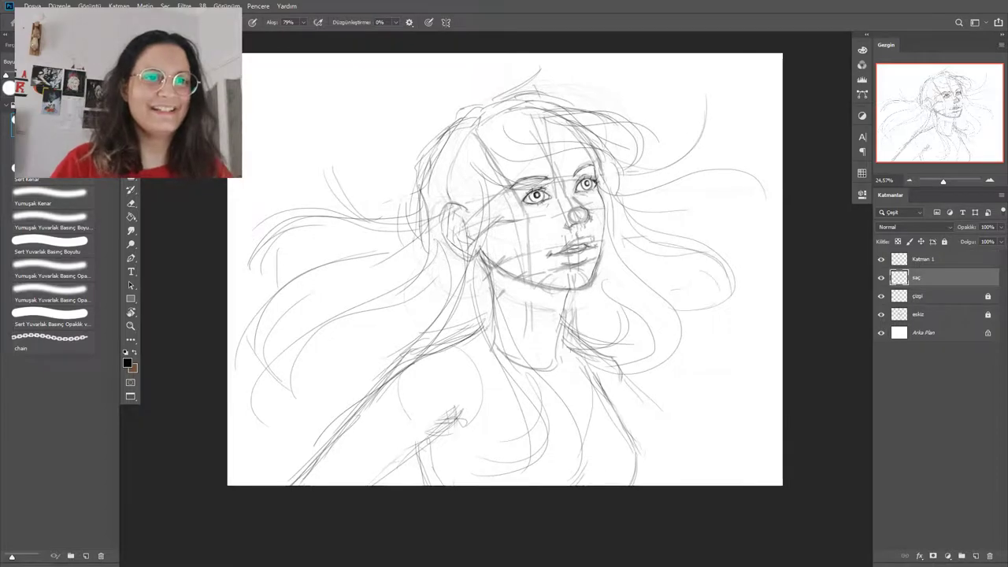
{"action": "left_click_drag", "start_coordinate": [625, 273], "coordinate": [622, 353]}
{"action": "left_click_drag", "start_coordinate": [643, 290], "coordinate": [623, 364]}
Erase the stray line across the near cheek on saç, then draw a short cheek accent and a nose-bridge line beside the far eye.
{"action": "left_click_drag", "start_coordinate": [532, 208], "coordinate": [630, 208]}
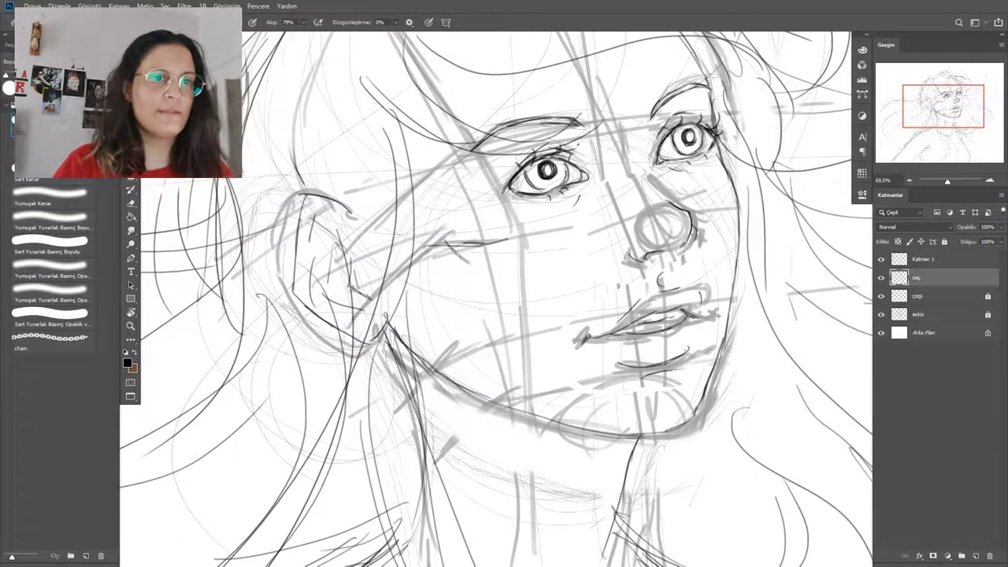
{"action": "key", "text": "e"}
{"action": "mouse_move", "coordinate": [429, 245]}
{"action": "left_mouse_down"}
{"action": "mouse_move", "coordinate": [468, 259]}
{"action": "mouse_move", "coordinate": [477, 243]}
{"action": "mouse_move", "coordinate": [508, 239]}
{"action": "left_mouse_up"}
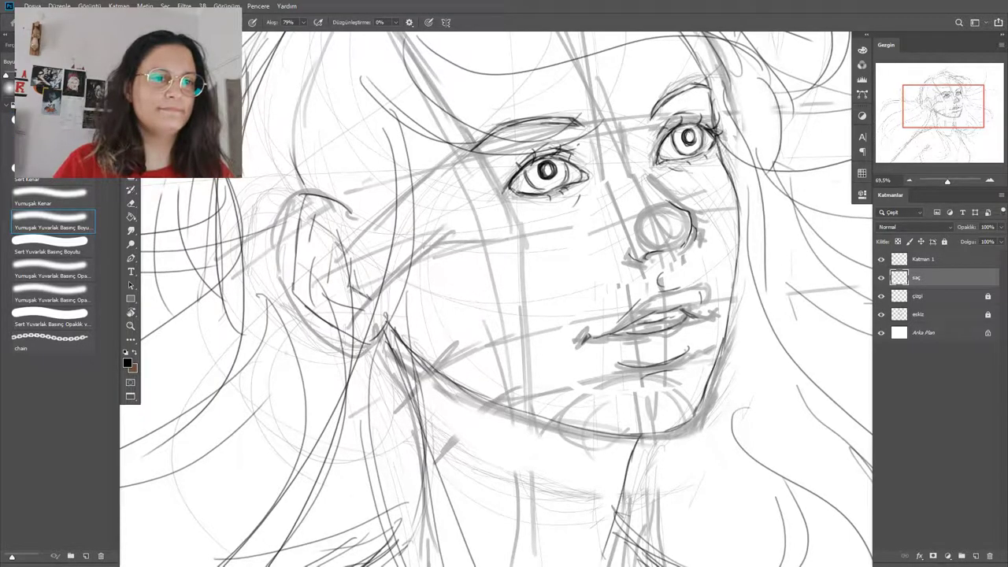
{"action": "key", "text": "b"}
{"action": "left_click_drag", "start_coordinate": [439, 260], "coordinate": [454, 276]}
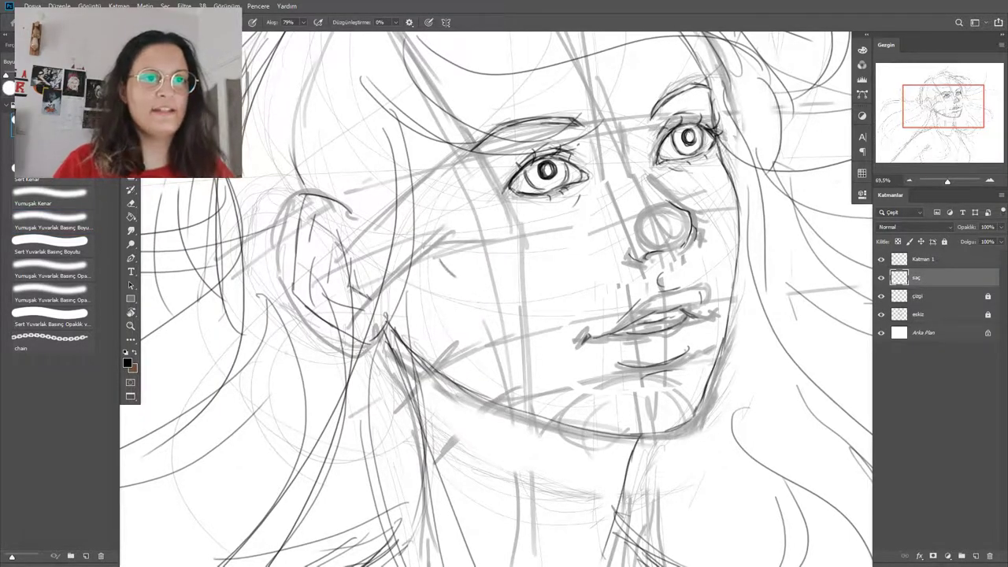
{"action": "left_click_drag", "start_coordinate": [645, 168], "coordinate": [654, 188]}
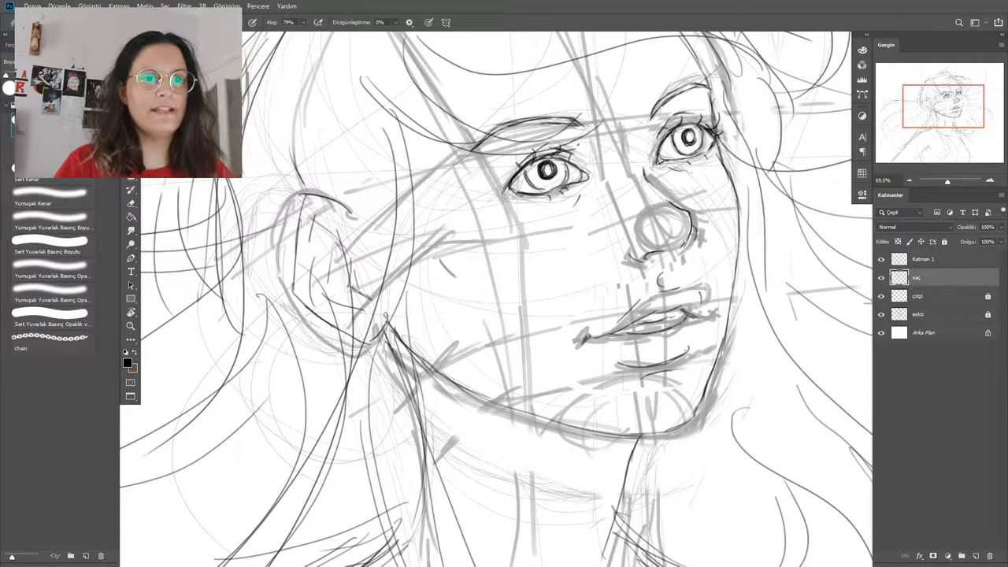
Hide the eskiz layer and check the line art across the whole canvas.
{"action": "left_click", "coordinate": [881, 314]}
{"action": "key", "text": "z"}
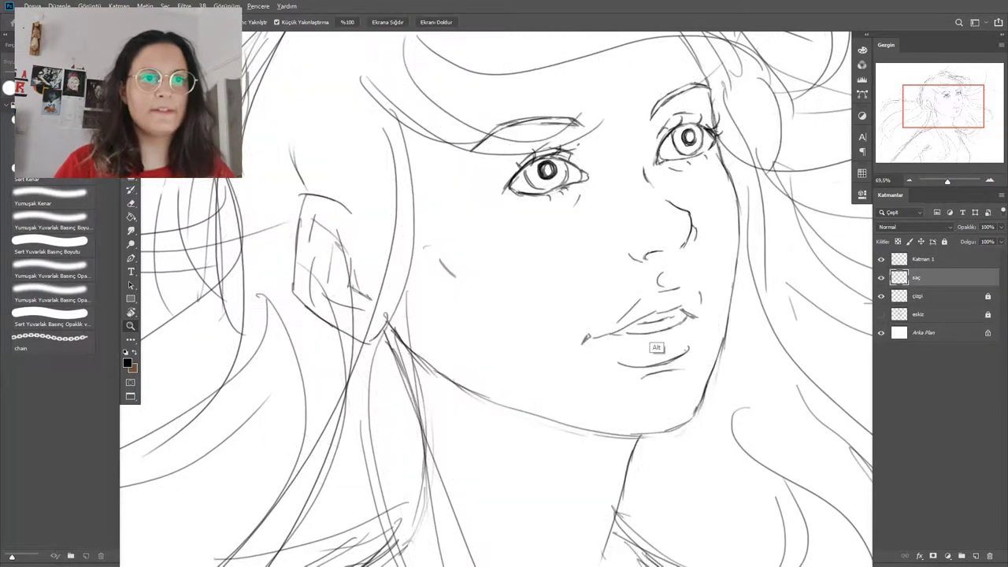
{"action": "left_click", "coordinate": [655, 323], "text": "alt"}
{"action": "left_click", "coordinate": [655, 323], "text": "alt"}
{"action": "left_click", "coordinate": [657, 324], "text": "alt"}
{"action": "left_click", "coordinate": [658, 327], "text": "alt"}
{"action": "left_click", "coordinate": [657, 323], "text": "alt"}
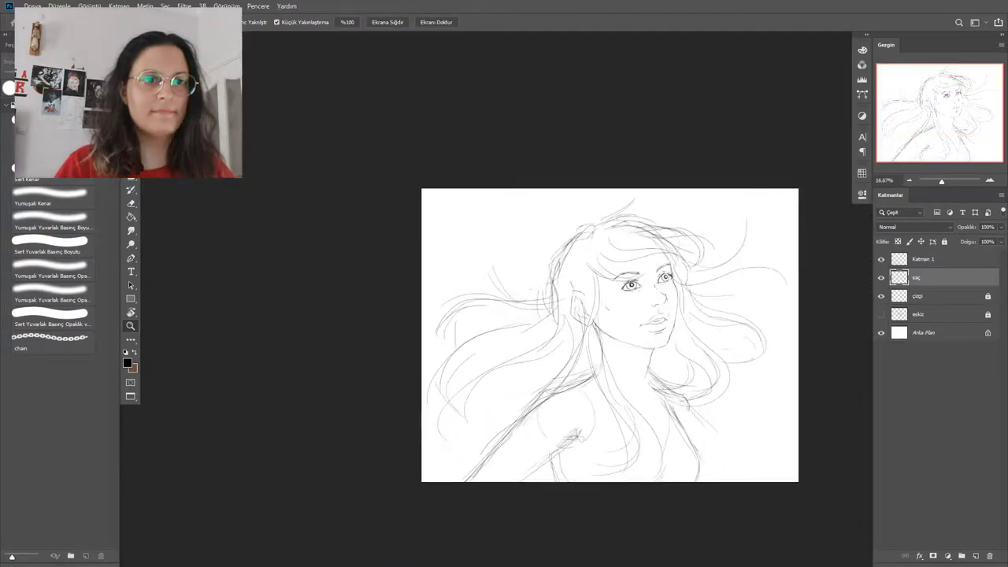
{"action": "left_click_drag", "start_coordinate": [691, 340], "coordinate": [719, 340]}
{"action": "key", "text": "b"}
{"action": "key", "text": "ctrl+0"}
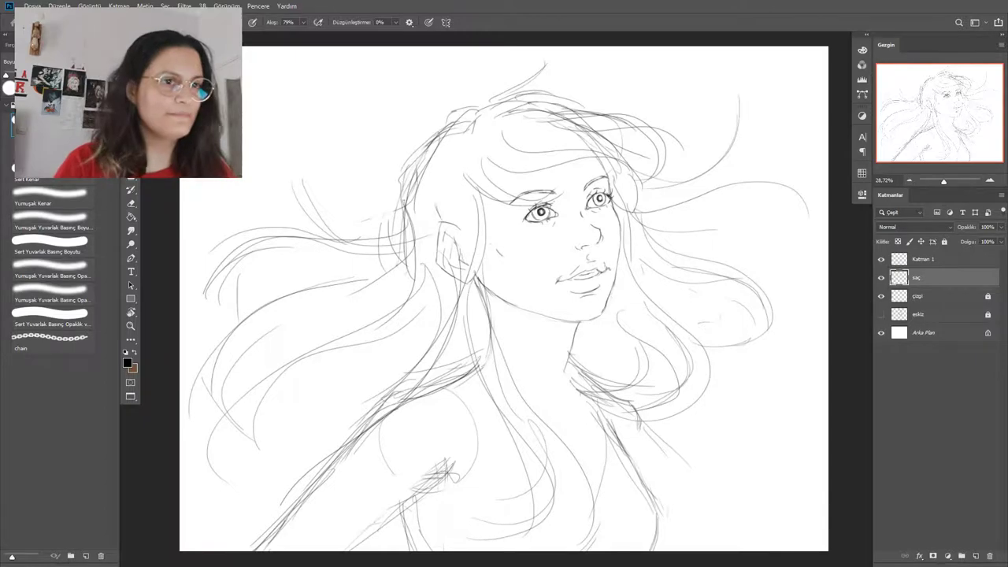
Reinforce the lower eyelid lines of both eyes on the saç layer.
{"action": "scroll", "coordinate": [587, 197], "scroll_direction": "up", "scroll_amount": 10}
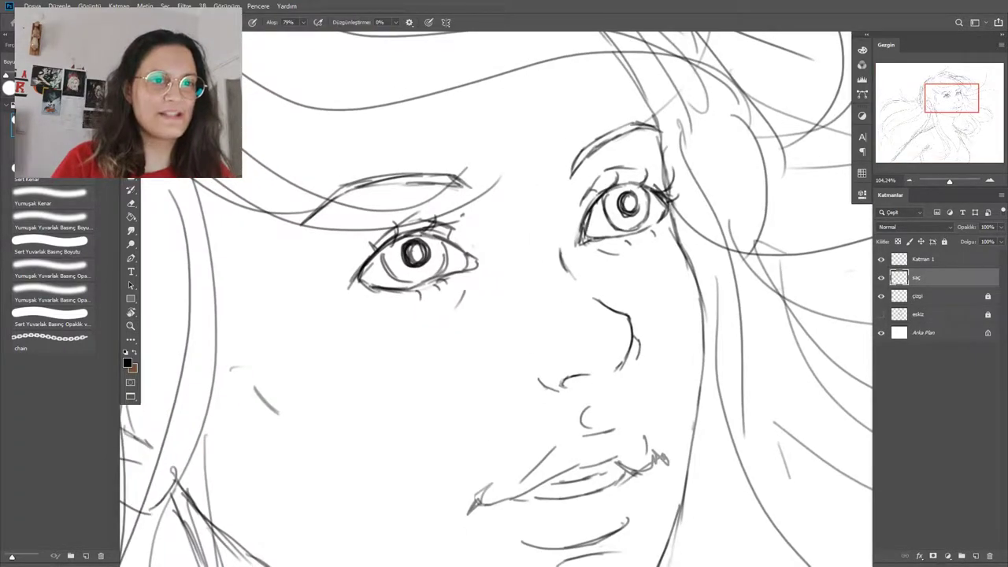
{"action": "mouse_move", "coordinate": [594, 225]}
{"action": "left_mouse_down"}
{"action": "mouse_move", "coordinate": [587, 236]}
{"action": "mouse_move", "coordinate": [642, 230]}
{"action": "mouse_move", "coordinate": [662, 211]}
{"action": "mouse_move", "coordinate": [626, 233]}
{"action": "left_mouse_up"}
{"action": "mouse_move", "coordinate": [407, 288]}
{"action": "left_mouse_down"}
{"action": "mouse_move", "coordinate": [457, 270]}
{"action": "mouse_move", "coordinate": [441, 274]}
{"action": "left_mouse_up"}
{"action": "left_click_drag", "start_coordinate": [388, 288], "coordinate": [454, 271]}
{"action": "mouse_move", "coordinate": [365, 285]}
{"action": "left_mouse_down"}
{"action": "mouse_move", "coordinate": [407, 279]}
{"action": "mouse_move", "coordinate": [391, 275]}
{"action": "left_mouse_up"}
{"action": "left_click_drag", "start_coordinate": [390, 286], "coordinate": [447, 272]}
{"action": "left_click_drag", "start_coordinate": [436, 278], "coordinate": [466, 268]}
Check the eyes against the whole portrait at full-canvas view.
{"action": "key", "text": "z"}
{"action": "left_click", "coordinate": [491, 322], "text": "alt"}
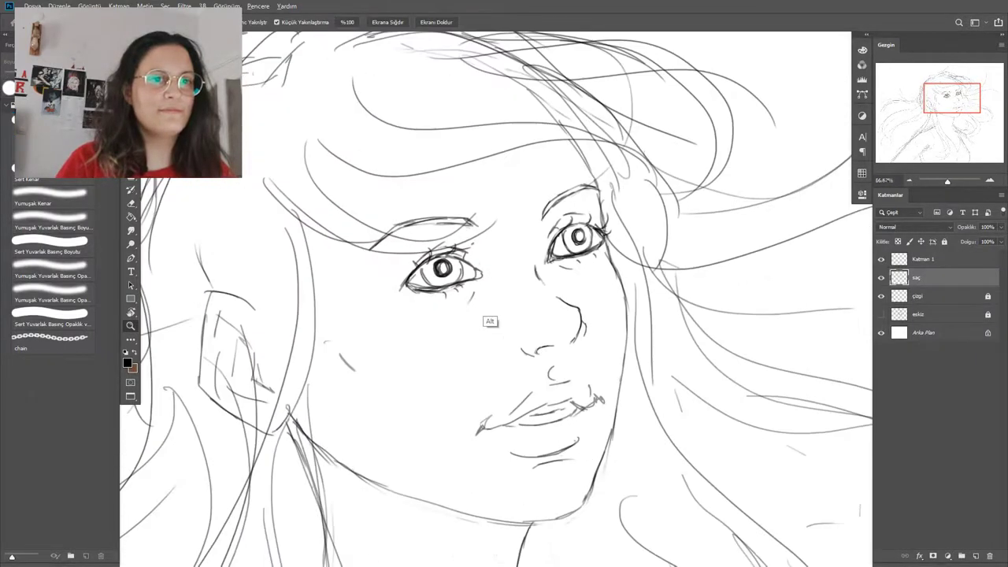
{"action": "left_click", "coordinate": [490, 322], "text": "alt"}
{"action": "left_click", "coordinate": [491, 327], "text": "alt"}
{"action": "left_click", "coordinate": [481, 336], "text": "alt"}
{"action": "left_click_drag", "start_coordinate": [461, 331], "coordinate": [511, 331]}
{"action": "key", "text": "b"}
{"action": "key", "text": "ctrl+0"}
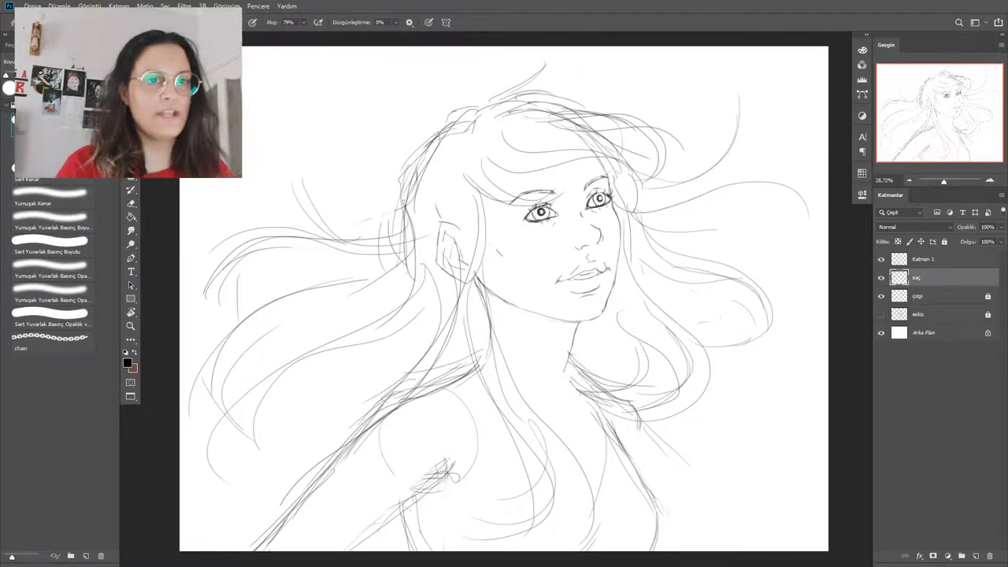
{"action": "key", "text": "z"}
{"action": "left_click_drag", "start_coordinate": [599, 201], "coordinate": [674, 201]}
{"action": "key", "text": "l"}
{"action": "mouse_move", "coordinate": [636, 231]}
{"action": "left_mouse_down"}
{"action": "mouse_move", "coordinate": [655, 179]}
{"action": "mouse_move", "coordinate": [621, 142]}
{"action": "mouse_move", "coordinate": [570, 148]}
{"action": "mouse_move", "coordinate": [528, 206]}
{"action": "mouse_move", "coordinate": [543, 236]}
{"action": "mouse_move", "coordinate": [606, 266]}
{"action": "mouse_move", "coordinate": [654, 262]}
{"action": "left_mouse_up"}
{"action": "key", "text": "ctrl+t"}
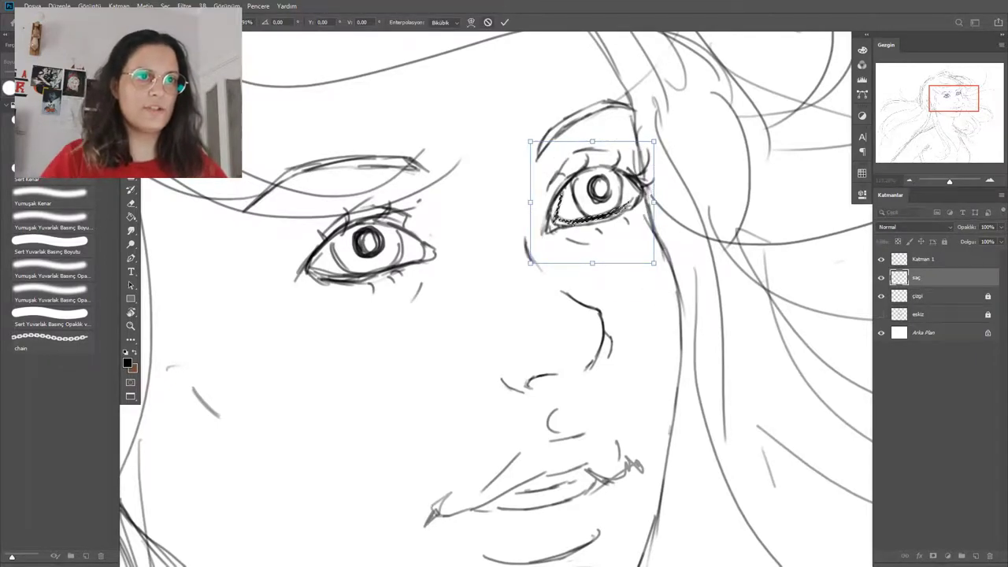
{"action": "key", "text": "Return"}
{"action": "key", "text": "ctrl+d"}
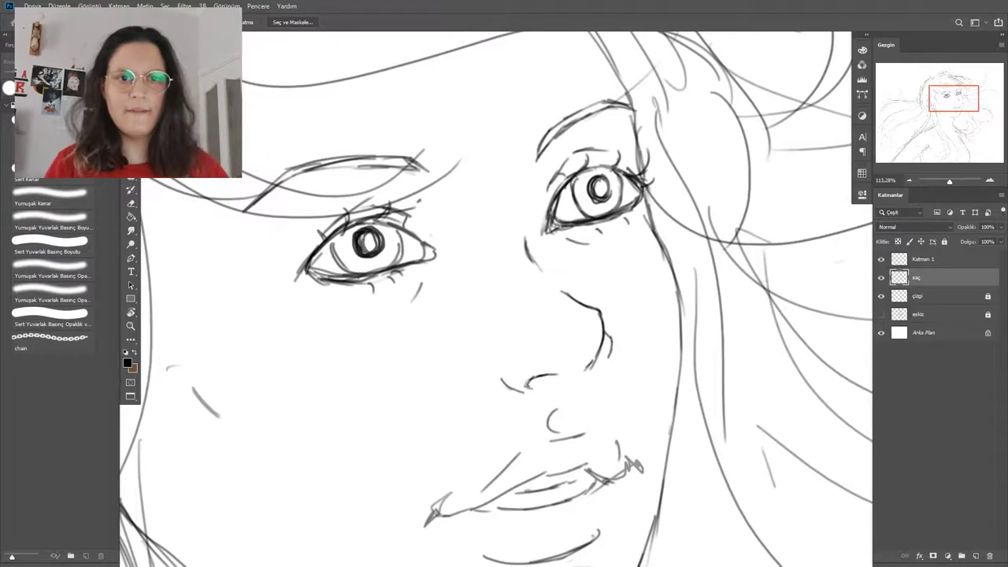
Unlock the çizgi layer and merge it with the saç layer.
{"action": "left_click", "coordinate": [936, 296]}
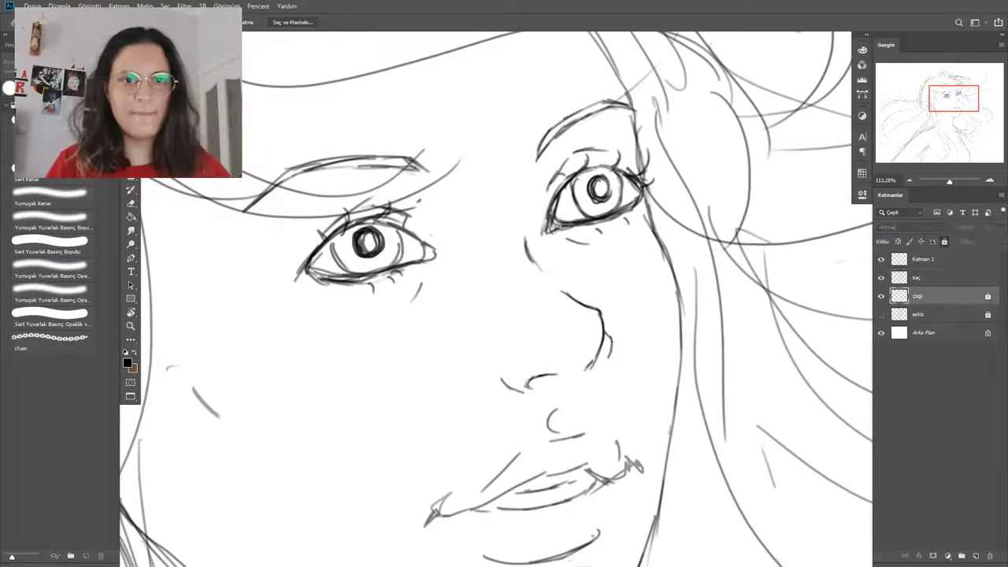
{"action": "left_click", "coordinate": [943, 242]}
{"action": "left_click", "coordinate": [931, 278]}
{"action": "left_click", "coordinate": [927, 296], "text": "ctrl"}
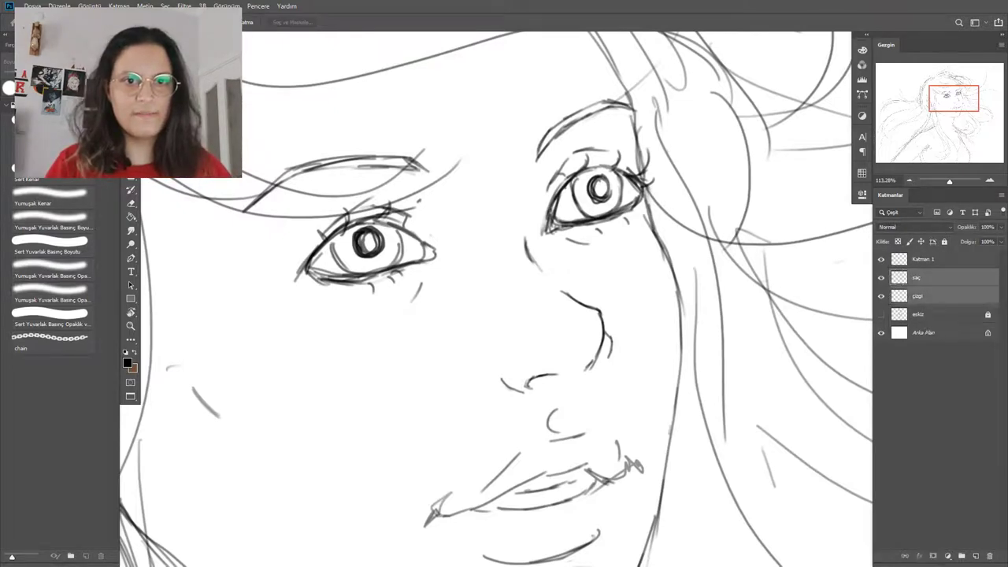
{"action": "right_click", "coordinate": [930, 286]}
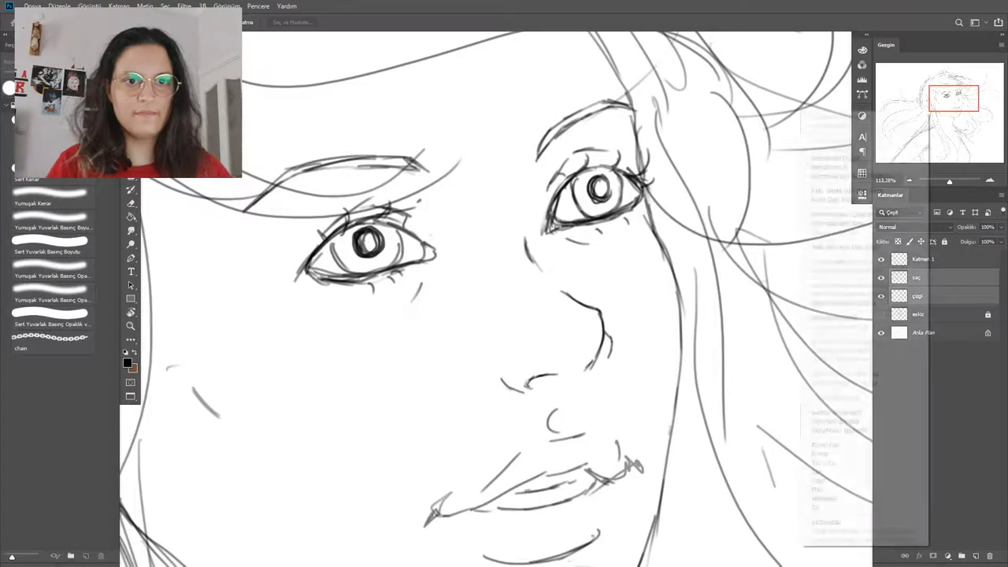
{"action": "left_click", "coordinate": [836, 412]}
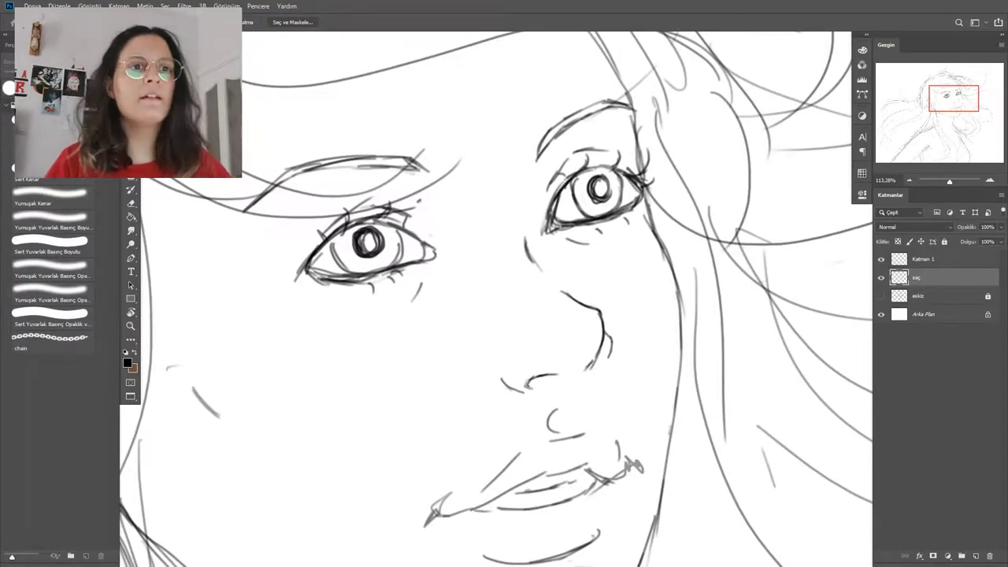
Lasso the far eye with its lashes, scale it down slightly and shift it a little downward.
{"action": "mouse_move", "coordinate": [642, 214]}
{"action": "left_mouse_down"}
{"action": "mouse_move", "coordinate": [663, 175]}
{"action": "mouse_move", "coordinate": [661, 150]}
{"action": "mouse_move", "coordinate": [597, 138]}
{"action": "mouse_move", "coordinate": [550, 153]}
{"action": "mouse_move", "coordinate": [538, 237]}
{"action": "mouse_move", "coordinate": [631, 238]}
{"action": "mouse_move", "coordinate": [642, 214]}
{"action": "left_mouse_up"}
{"action": "key", "text": "ctrl"}
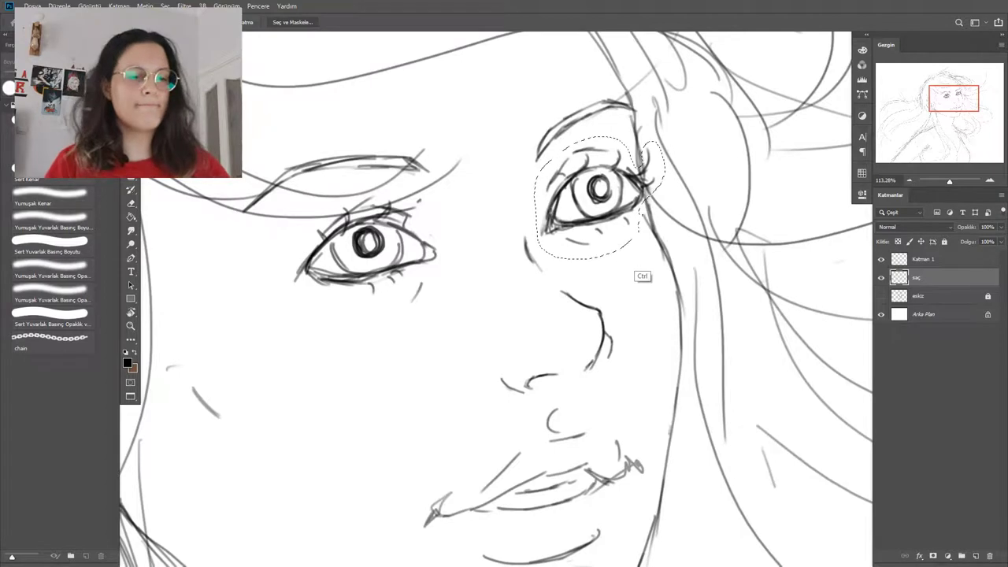
{"action": "key", "text": "ctrl+t"}
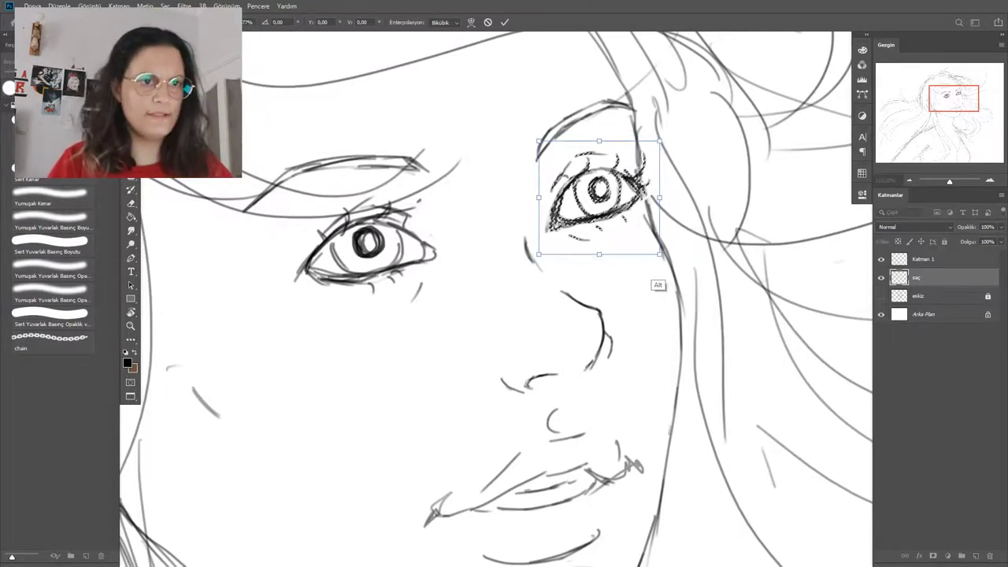
{"action": "left_click_drag", "start_coordinate": [629, 201], "coordinate": [627, 206]}
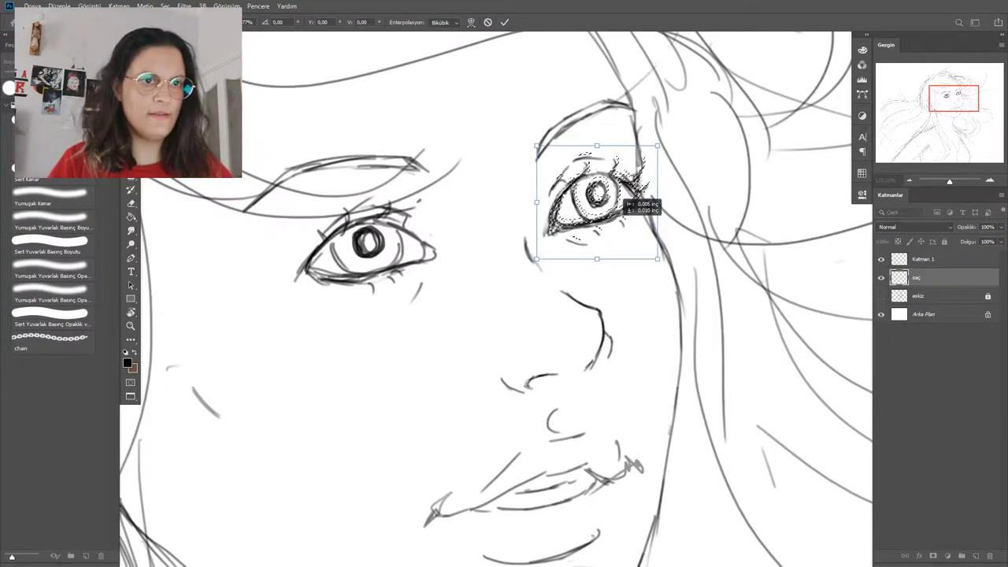
{"action": "key", "text": "Return"}
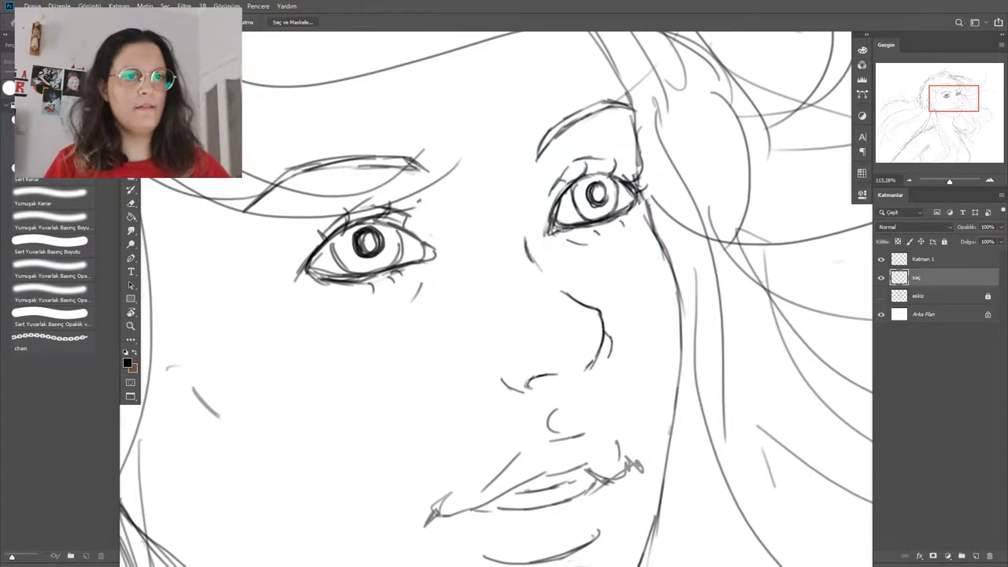
Check the adjusted far eye in the whole portrait and set the foreground colour to black.
{"action": "key", "text": "x"}
{"action": "key", "text": "z"}
{"action": "left_click", "coordinate": [609, 226], "text": "alt"}
{"action": "left_click", "coordinate": [609, 226], "text": "alt"}
{"action": "left_click", "coordinate": [610, 229], "text": "alt"}
{"action": "left_click", "coordinate": [610, 230], "text": "alt"}
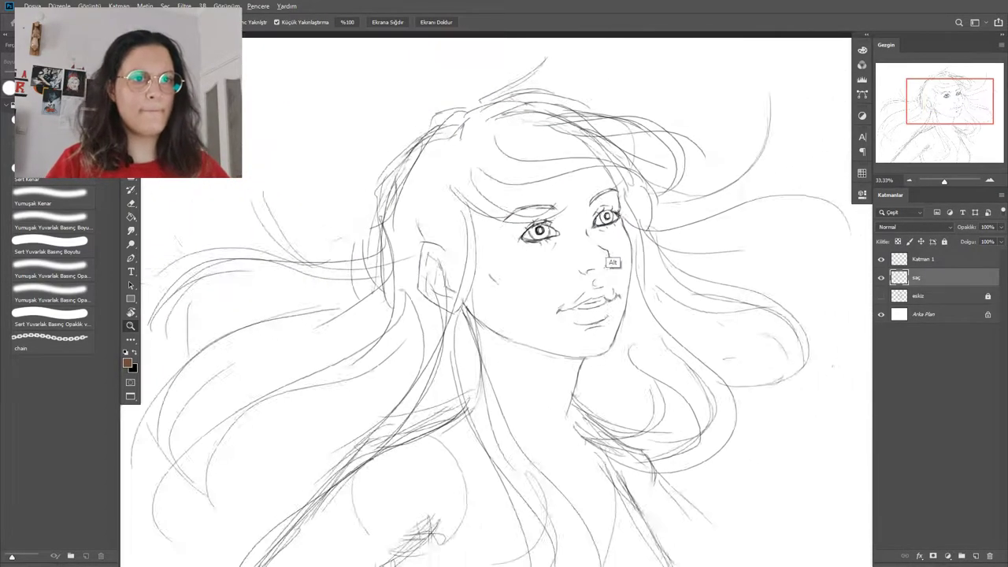
{"action": "left_click", "coordinate": [607, 231], "text": "alt"}
{"action": "left_click_drag", "start_coordinate": [603, 230], "coordinate": [692, 230]}
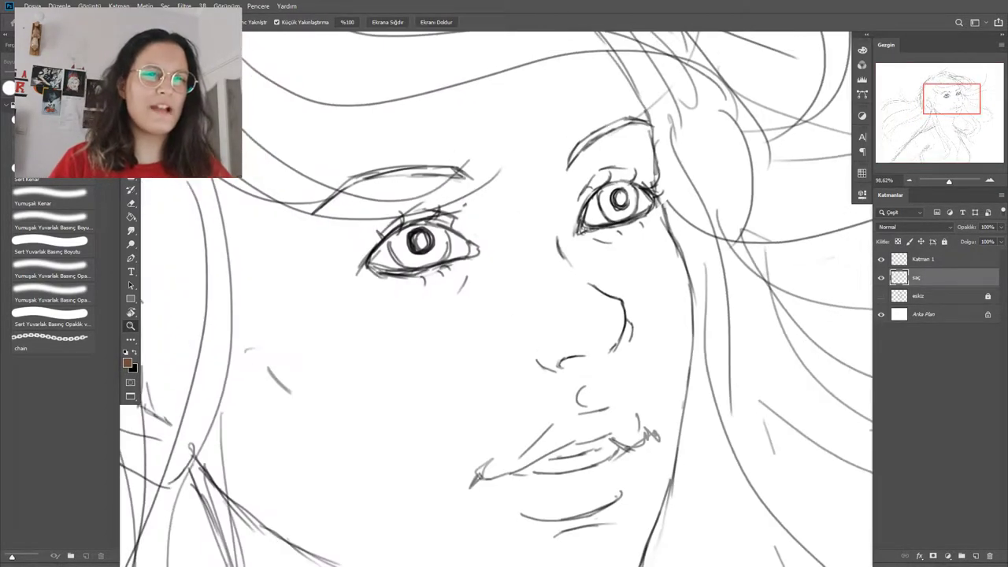
{"action": "key", "text": "b"}
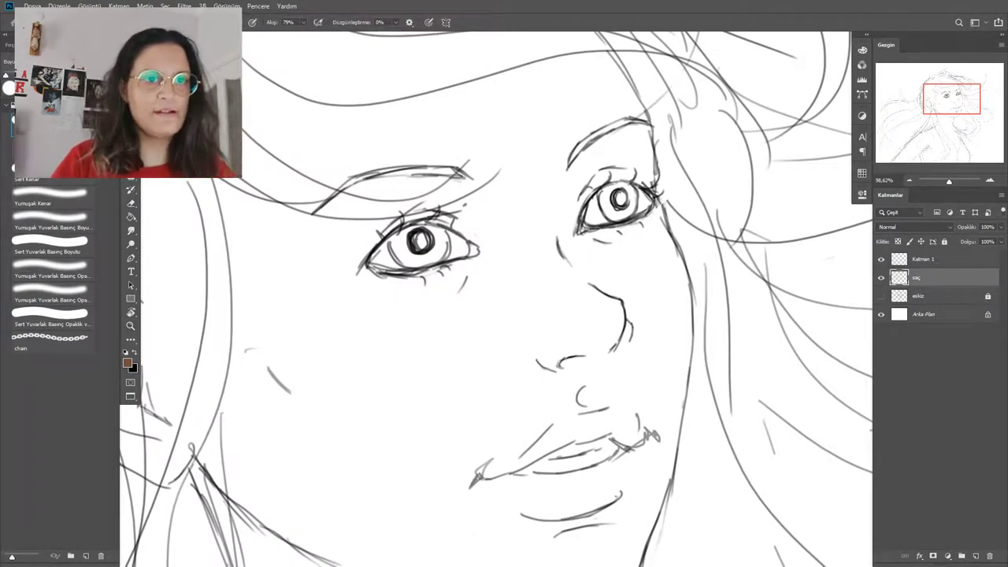
{"action": "left_click", "coordinate": [862, 116]}
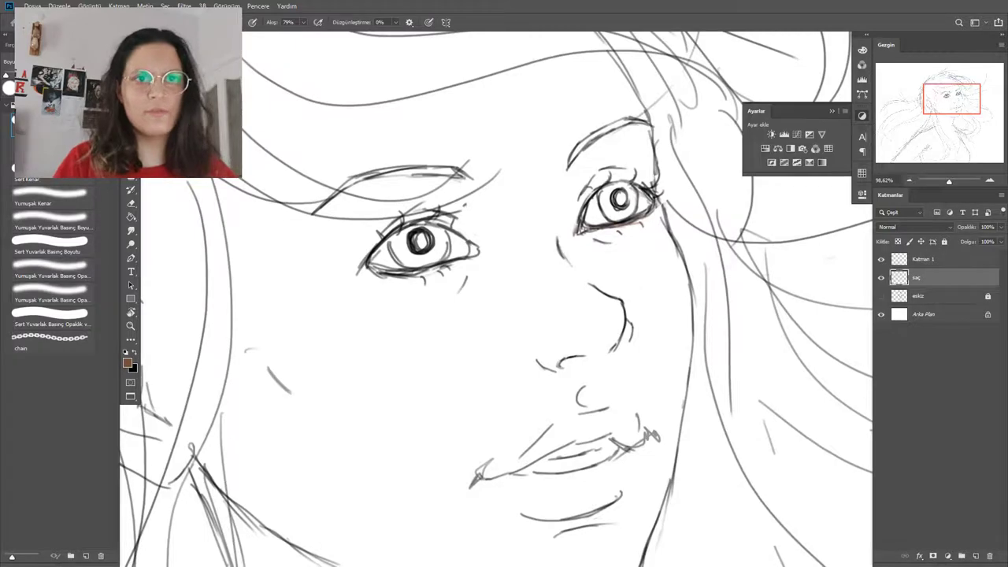
{"action": "left_click", "coordinate": [863, 51]}
{"action": "left_click", "coordinate": [765, 174]}
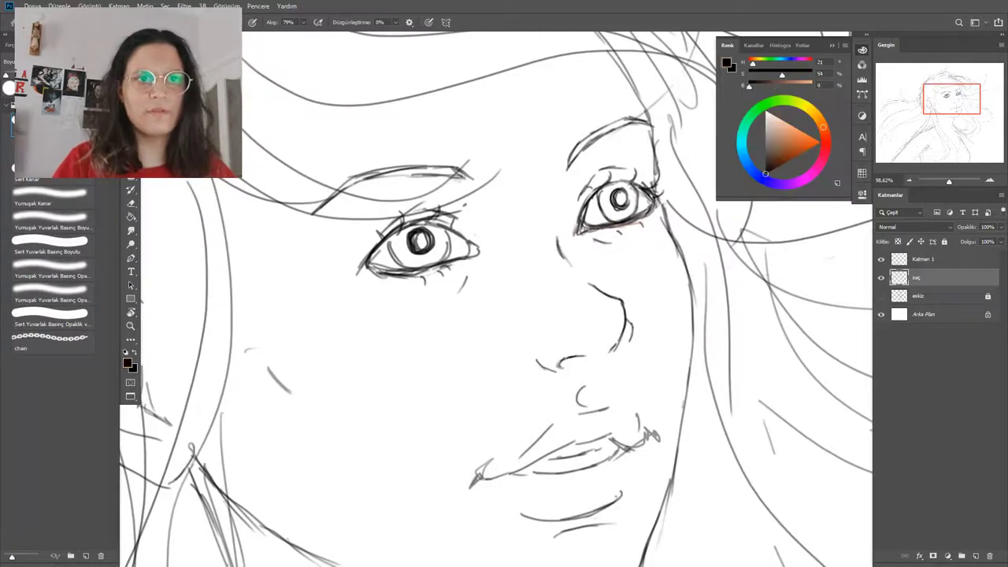
Review the proportions of the complete drawing fitted to the screen.
{"action": "key", "text": "z"}
{"action": "left_click", "coordinate": [712, 222], "text": "alt"}
{"action": "left_click", "coordinate": [712, 222], "text": "alt"}
{"action": "left_click", "coordinate": [712, 222], "text": "alt"}
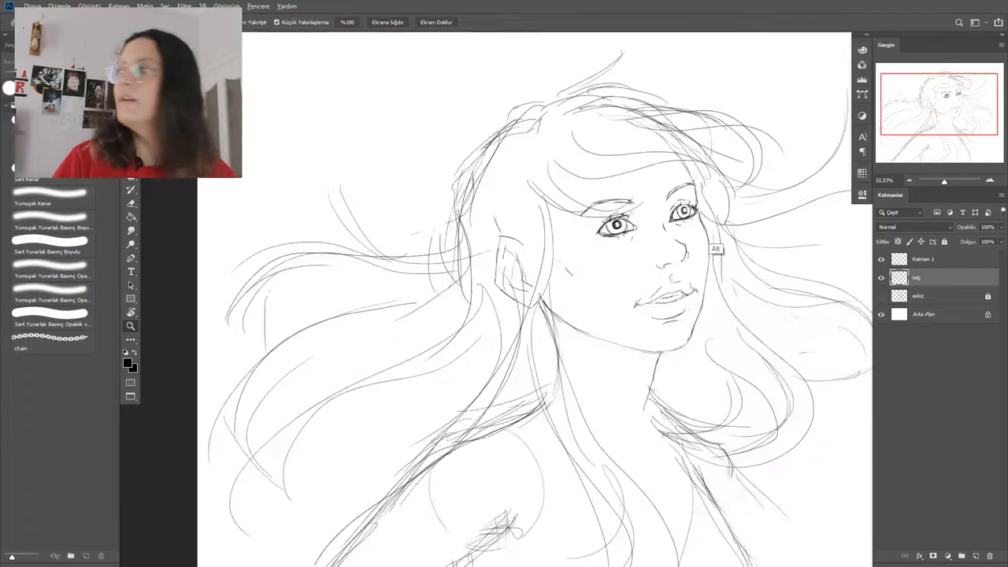
{"action": "left_click", "coordinate": [711, 225], "text": "alt"}
{"action": "key", "text": "b"}
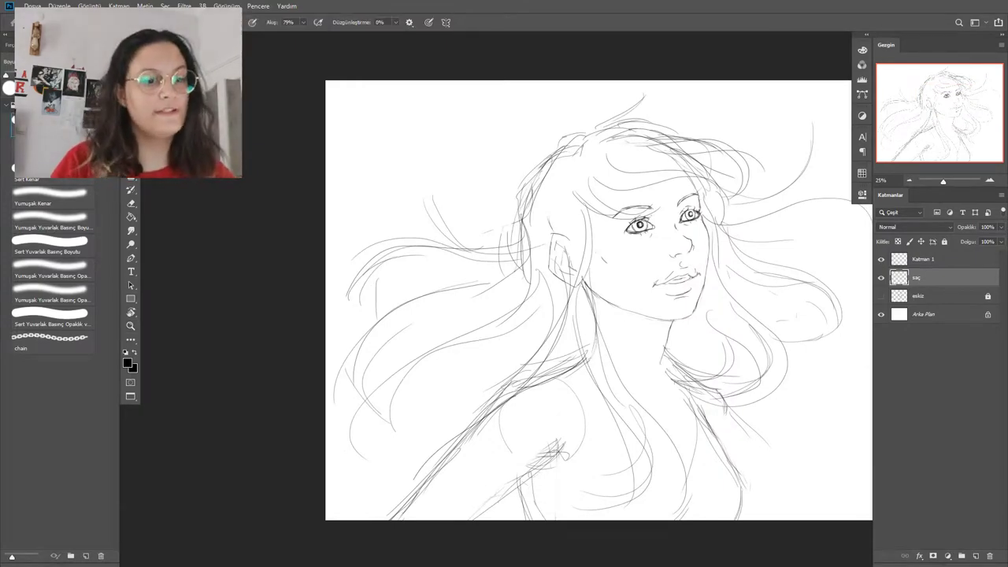
{"action": "key", "text": "ctrl+0"}
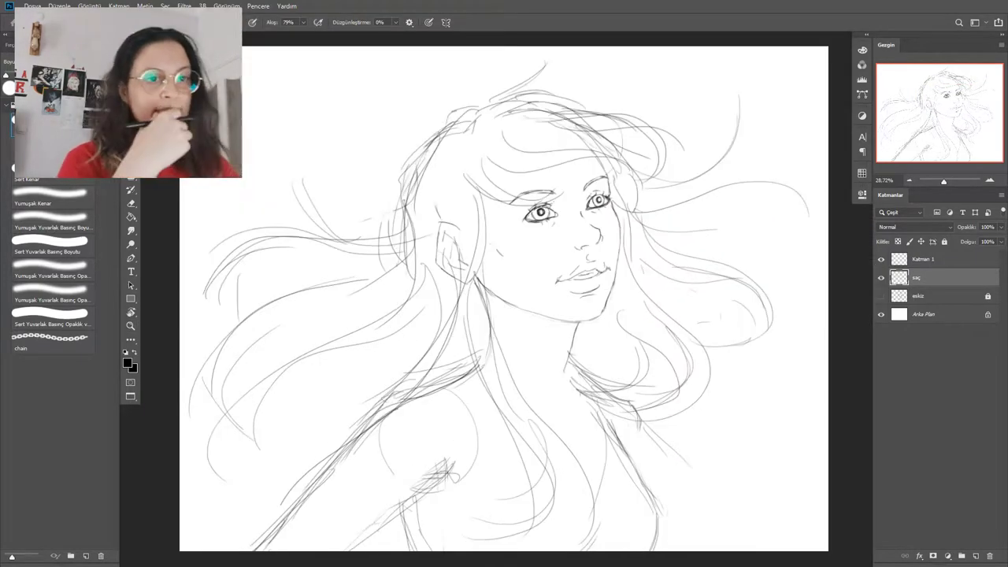